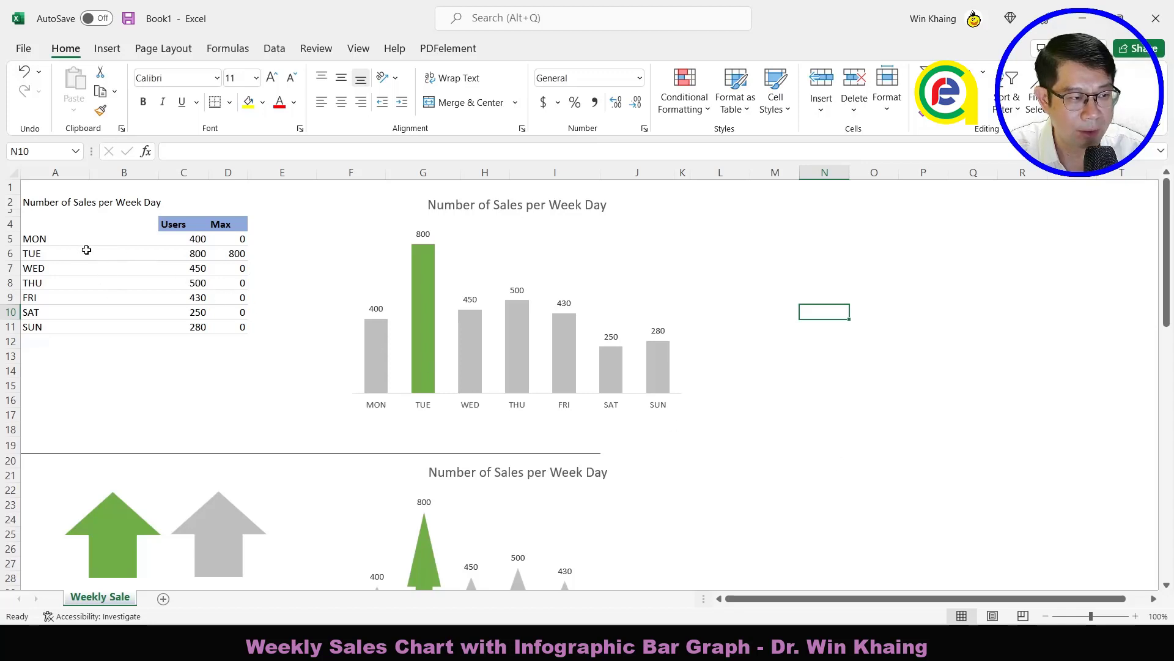
# Step: Briefly select the weekday sales table, then scroll down to the dated chart and its data at row 63
pyautogui.moveTo(58, 237)
pyautogui.mouseDown()
pyautogui.moveTo(87, 279)
pyautogui.moveTo(176, 329)
pyautogui.mouseUp()
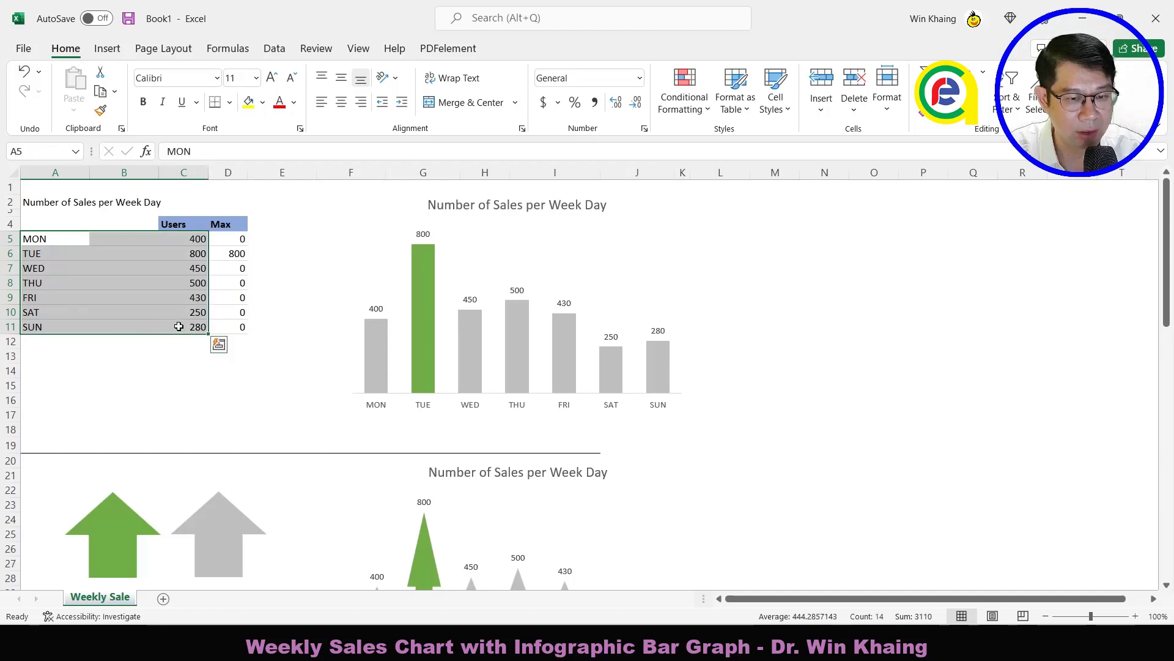
pyautogui.click(179, 326)
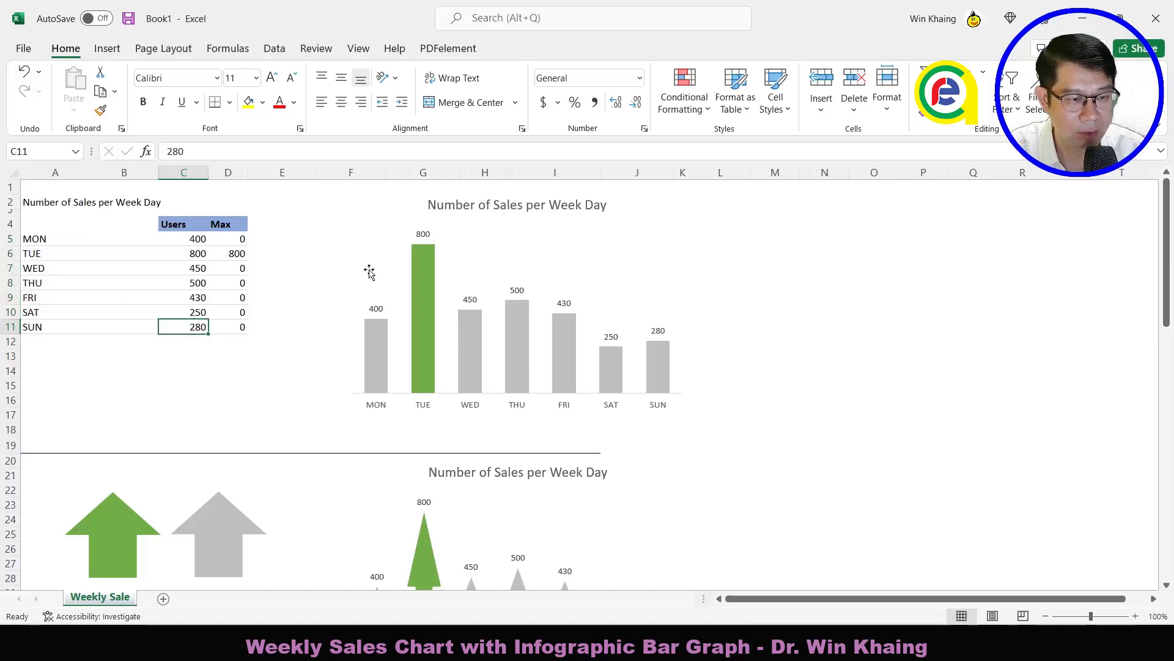
pyautogui.moveTo(611, 367)
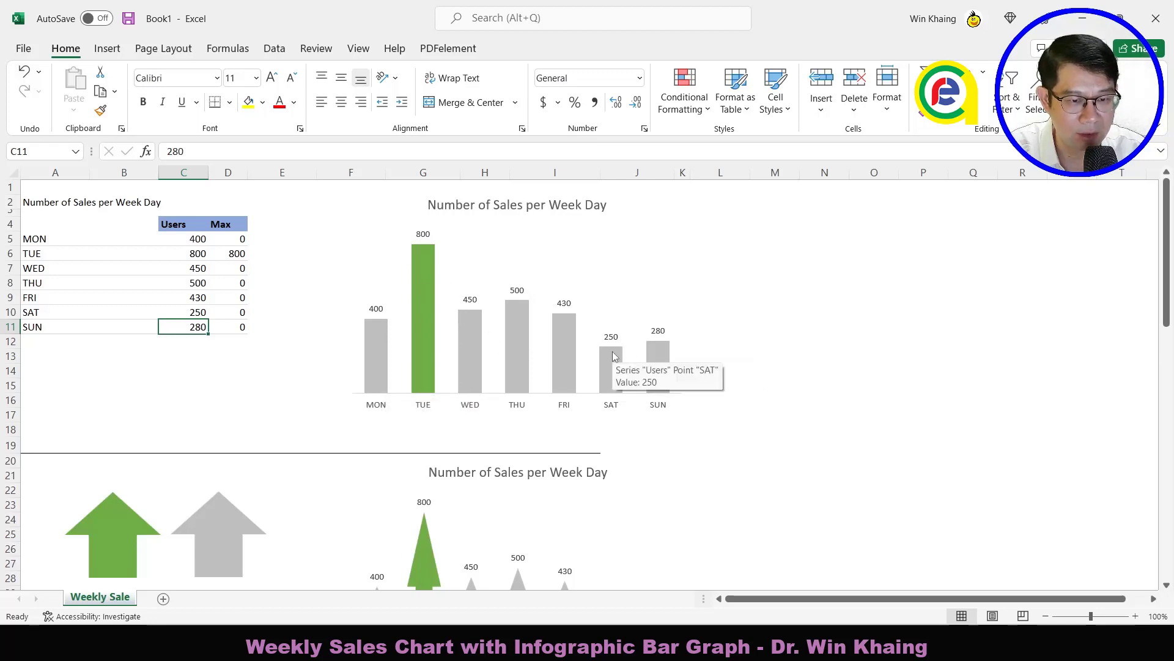
pyautogui.scroll(-3, 612, 352)
pyautogui.scroll(-2, 612, 352)
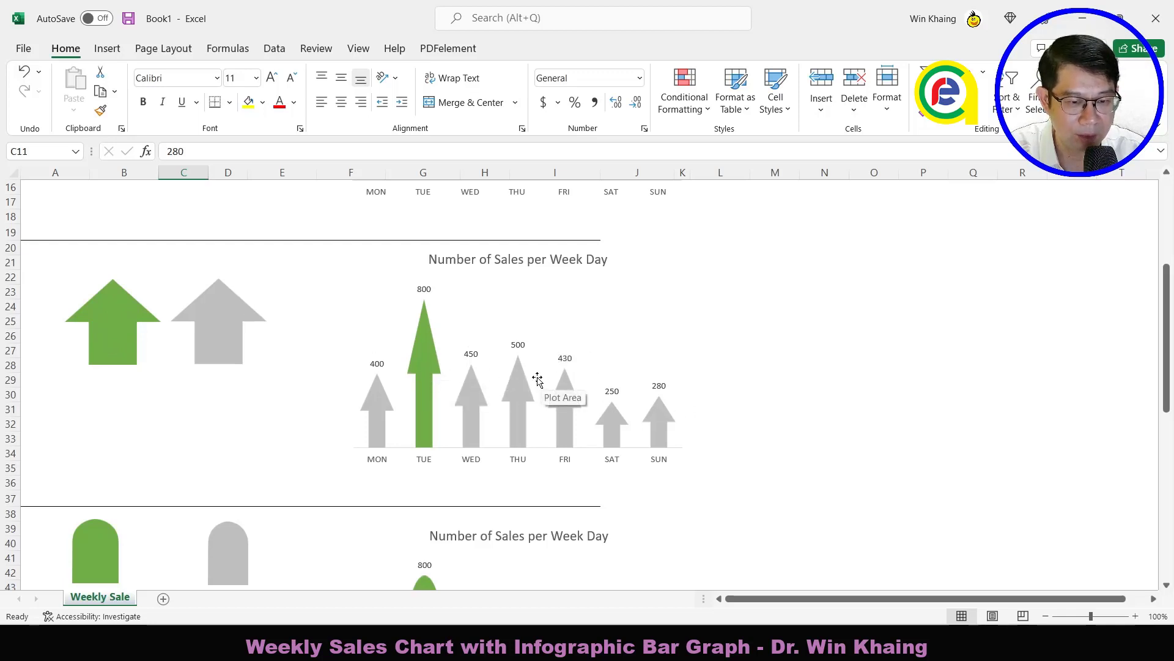
pyautogui.scroll(-1, 519, 369)
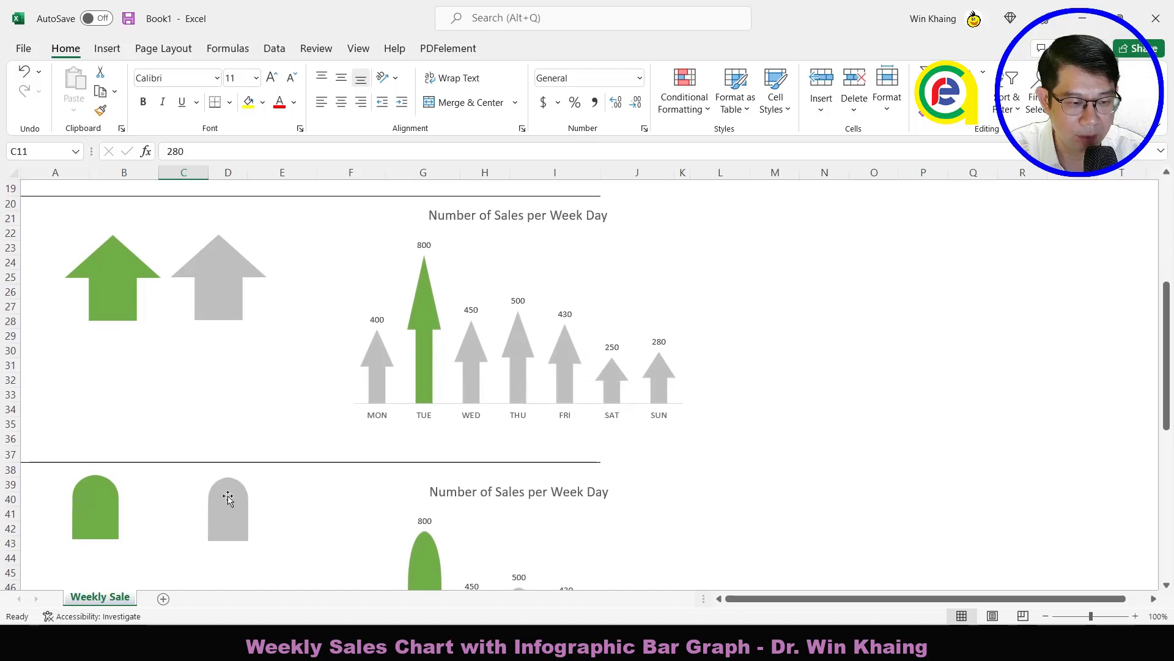
pyautogui.scroll(-2, 388, 488)
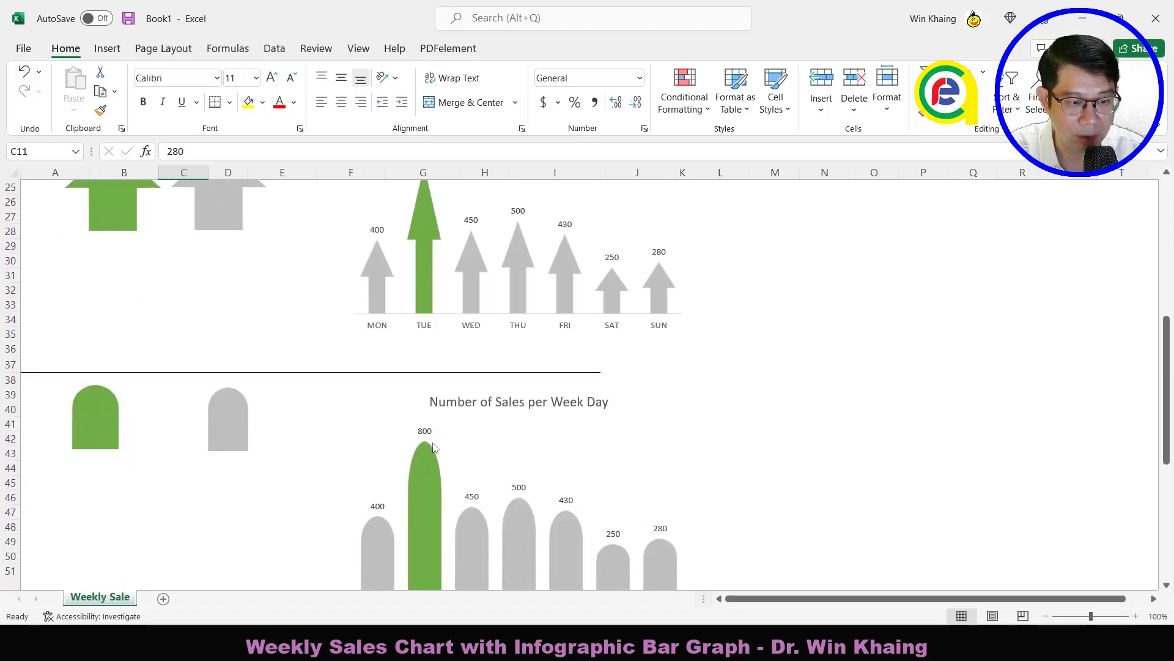
pyautogui.scroll(3, 447, 444)
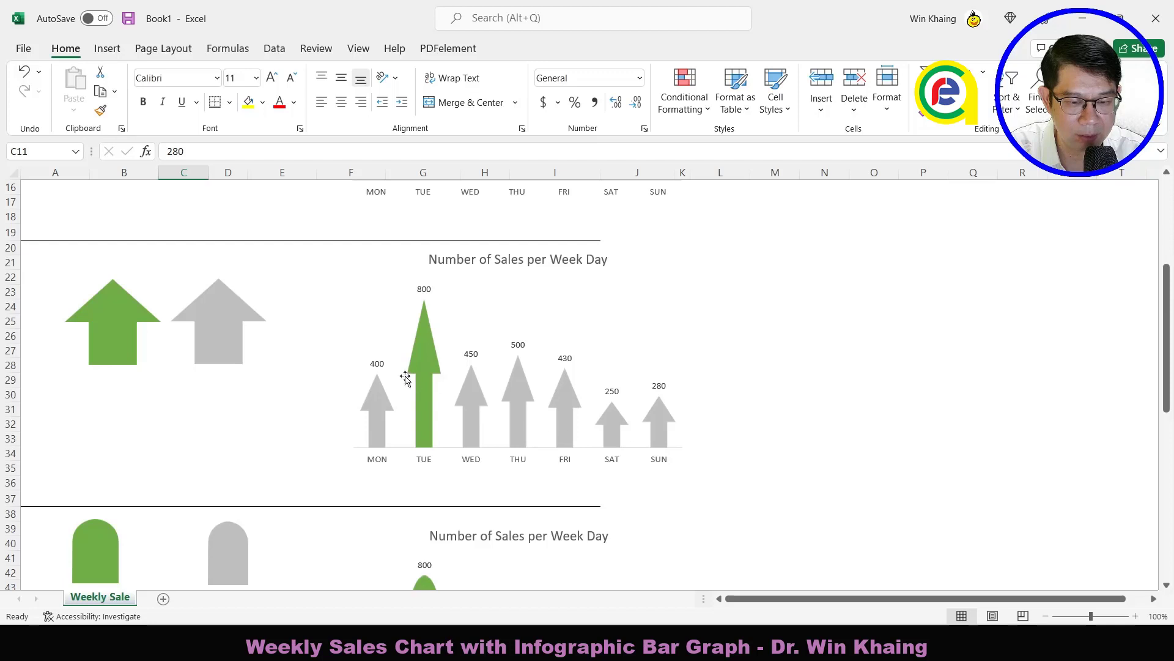
pyautogui.scroll(-3, 536, 404)
pyautogui.scroll(-2, 439, 445)
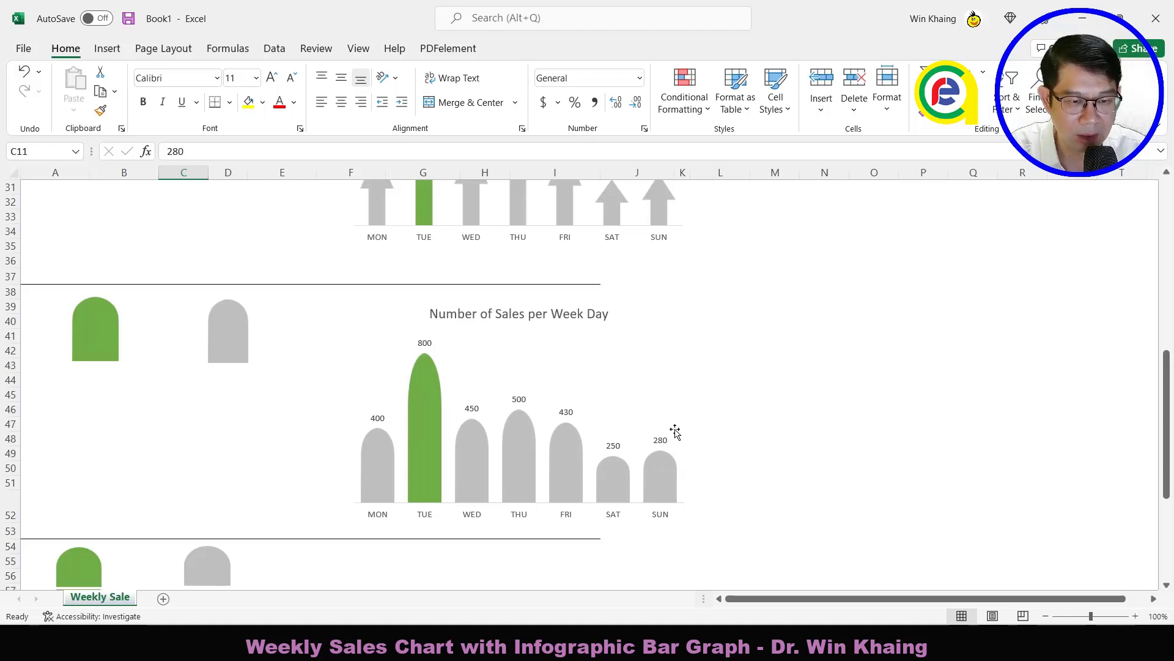
pyautogui.scroll(2, 674, 431)
pyautogui.scroll(-2, 674, 431)
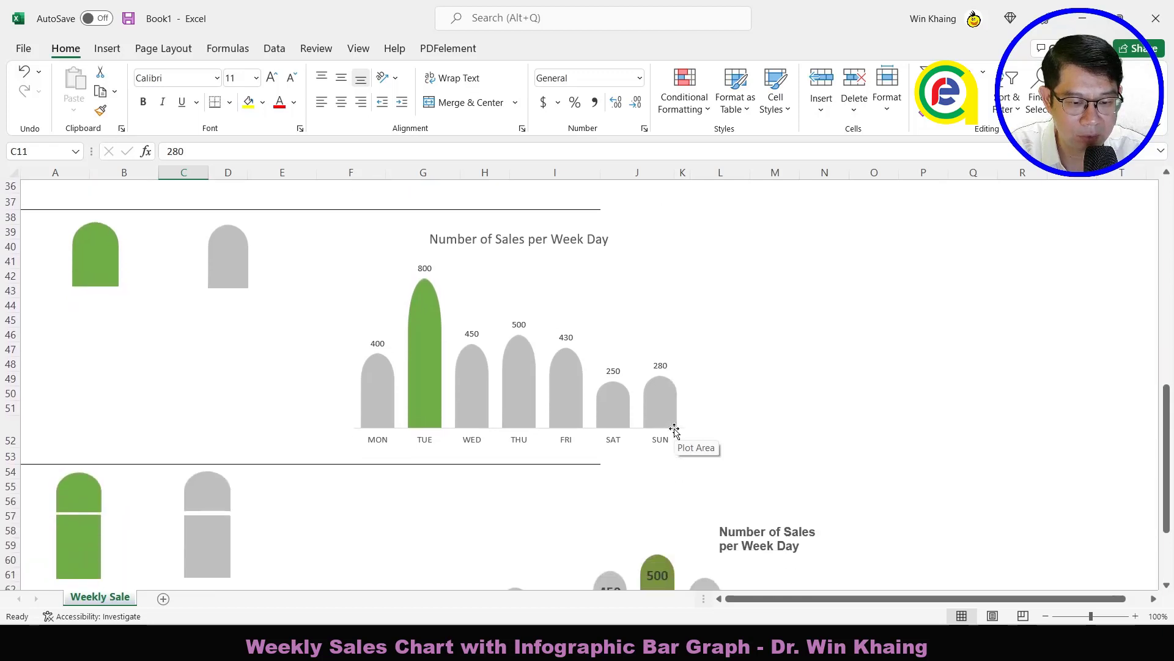
pyautogui.scroll(-1, 674, 431)
pyautogui.scroll(-3, 674, 431)
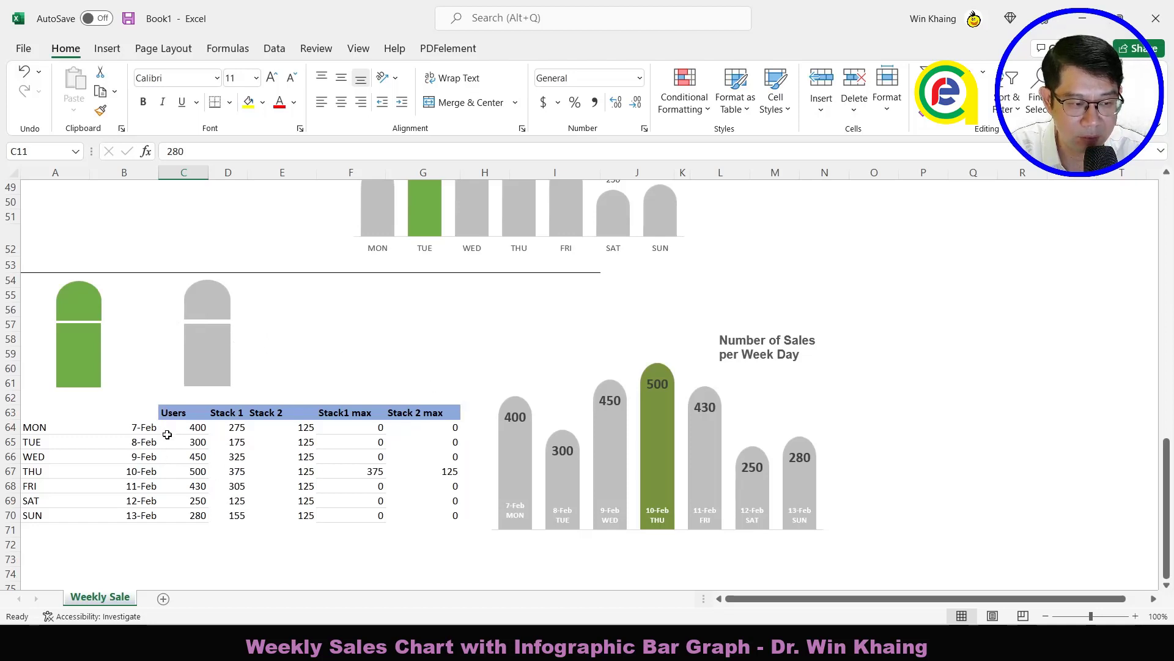
# Step: Fill SAT's lowest Users value, 250 in C69, with yellow
pyautogui.moveTo(189, 427); pyautogui.dragTo(202, 515)
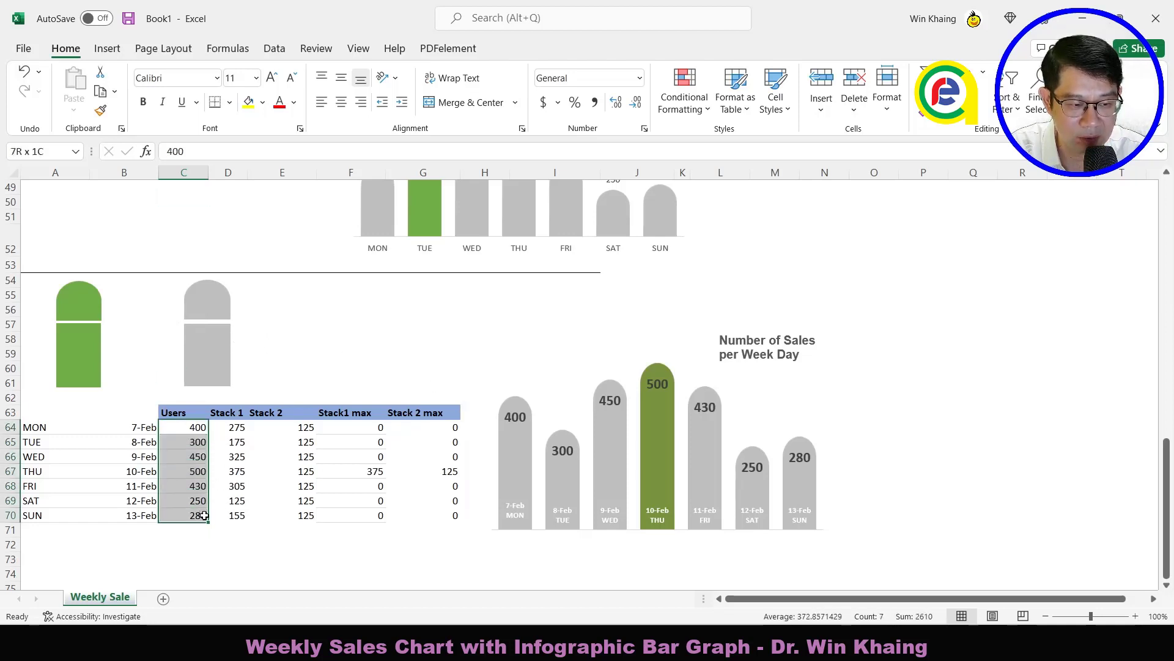
pyautogui.moveTo(230, 429); pyautogui.dragTo(303, 515)
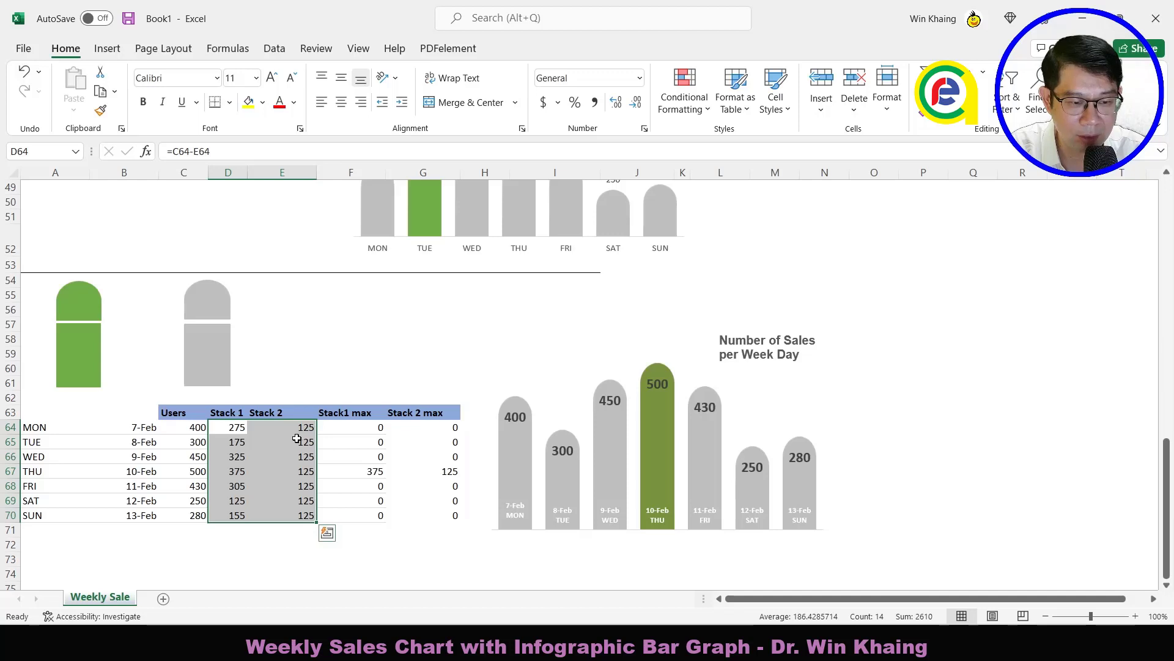
pyautogui.click(274, 459)
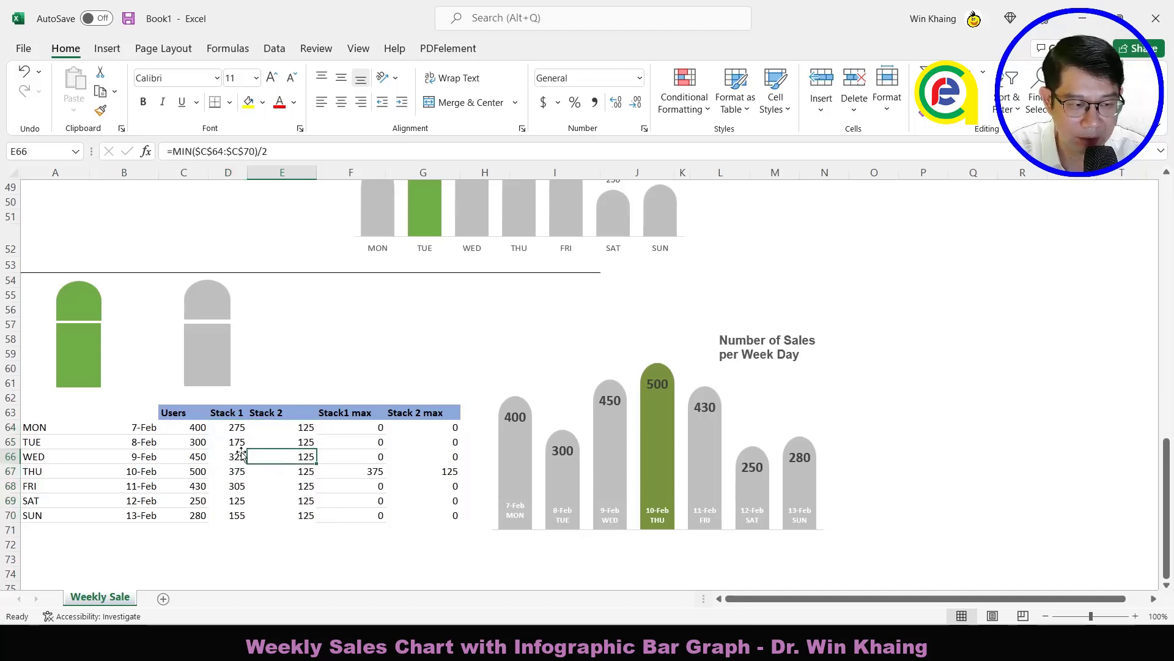
pyautogui.moveTo(195, 427); pyautogui.dragTo(202, 515)
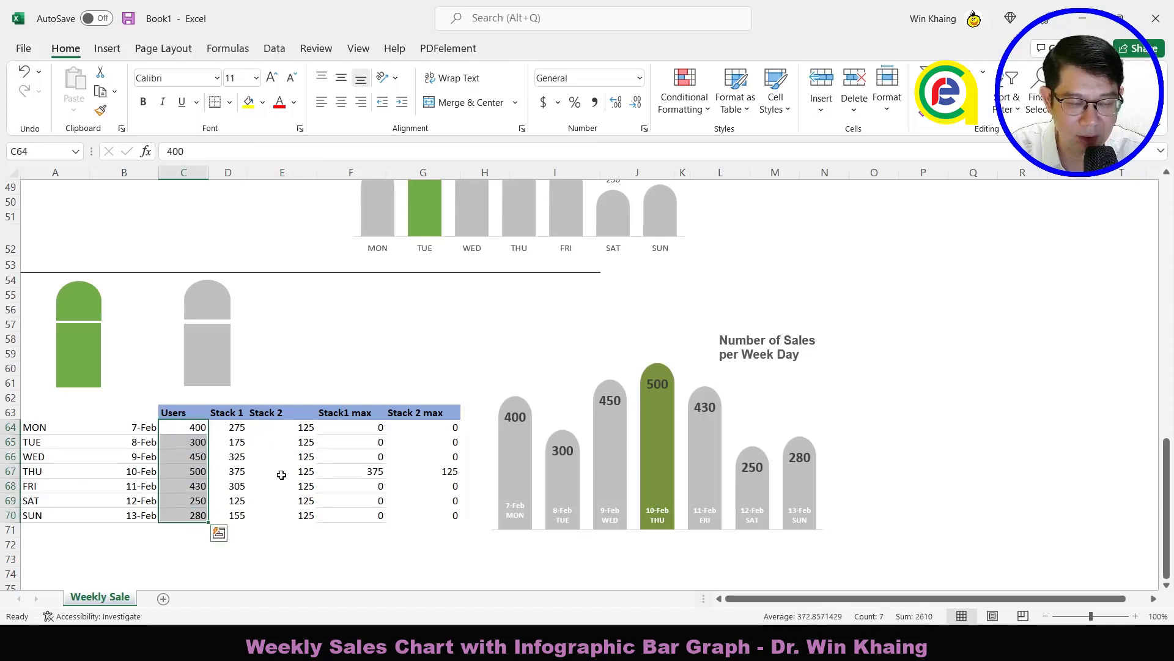
pyautogui.click(197, 501)
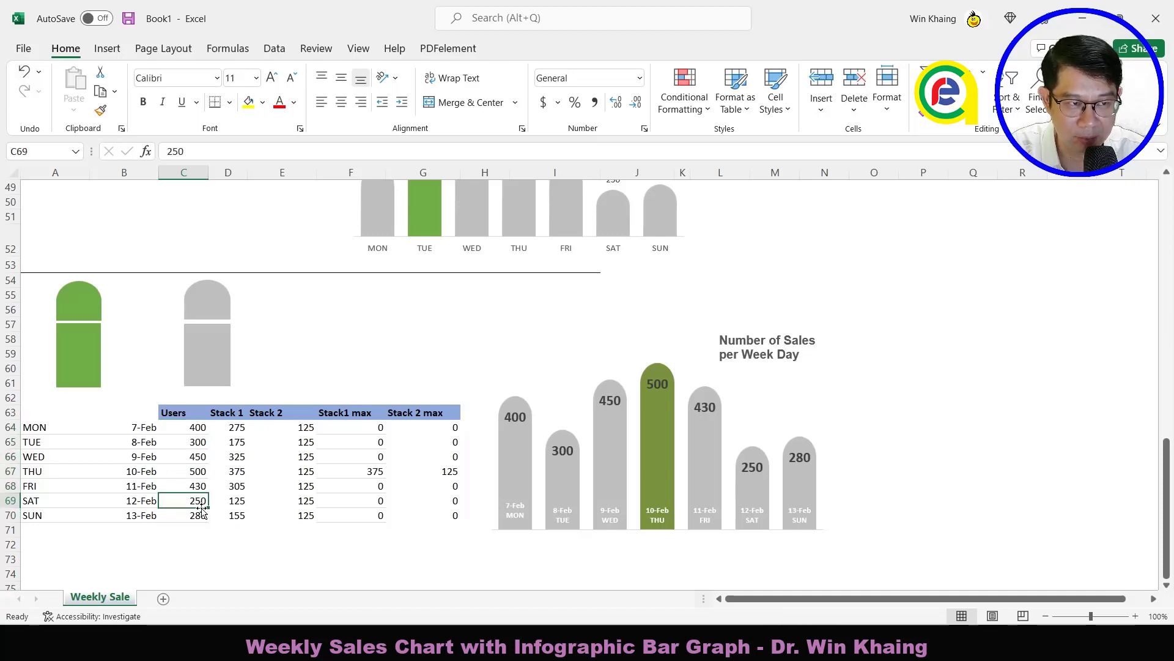
pyautogui.click(248, 102)
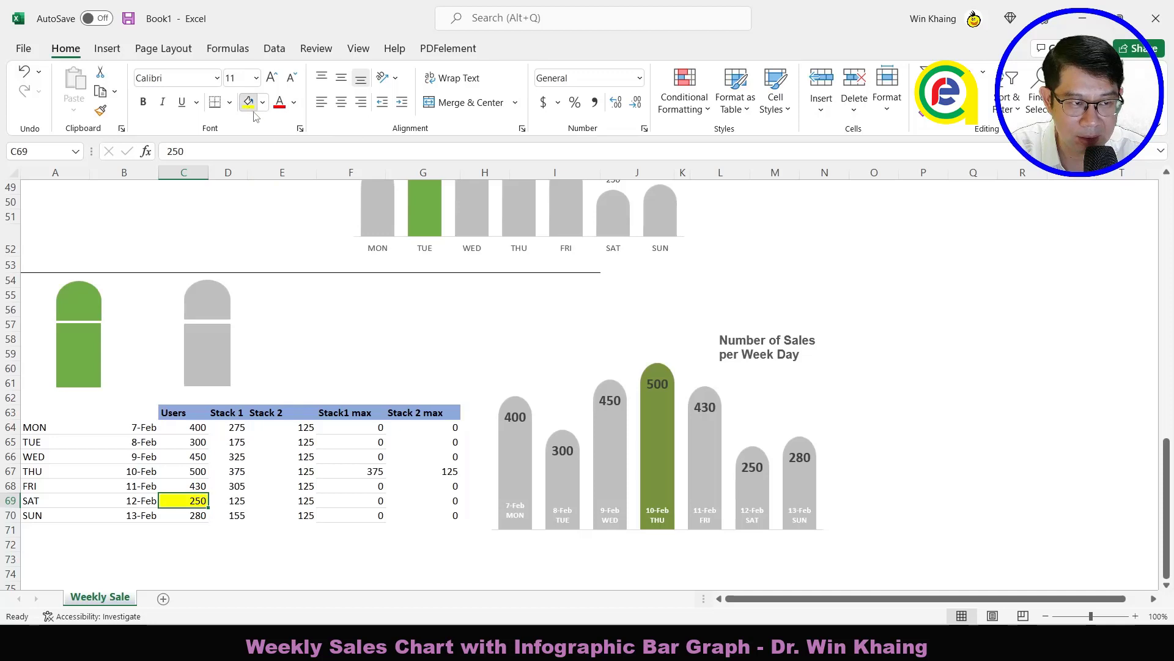
# Step: Review the Stack 1 and Stack 2 formulas and values for all seven days
pyautogui.click(305, 499)
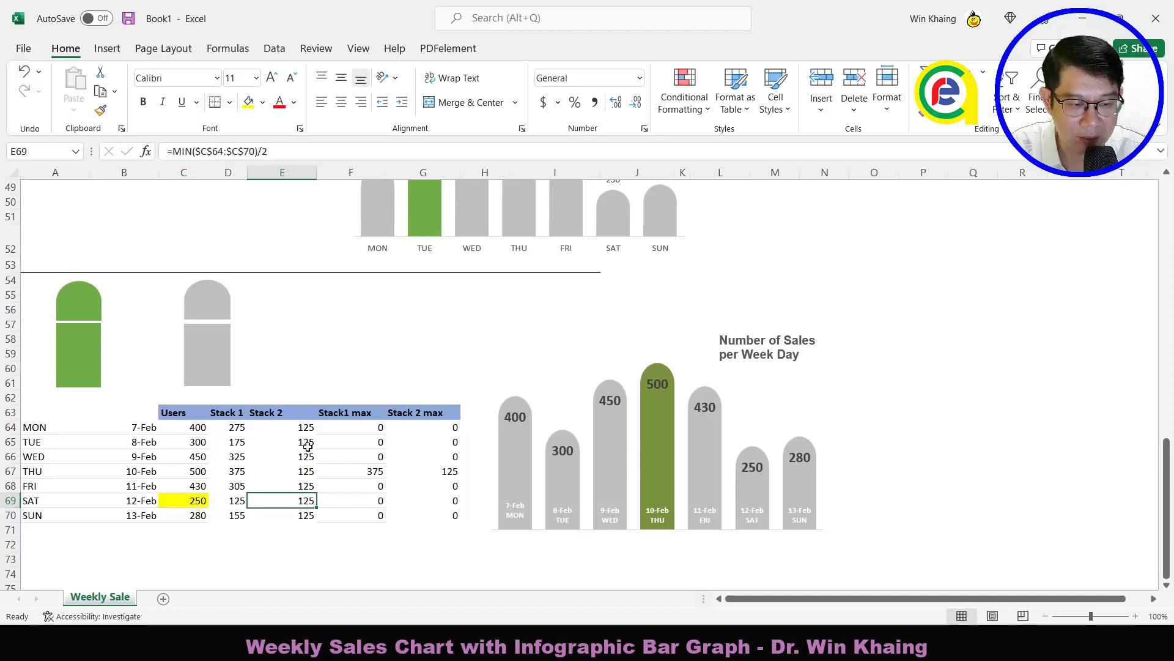
pyautogui.moveTo(306, 428); pyautogui.dragTo(300, 515)
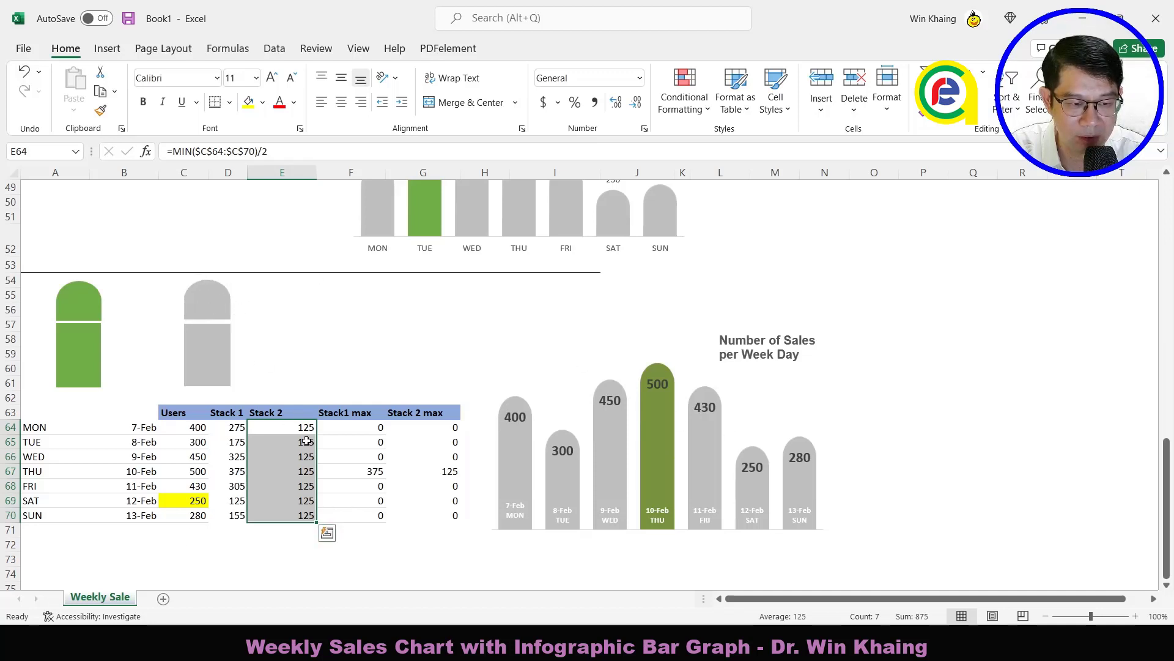
pyautogui.moveTo(301, 427); pyautogui.dragTo(311, 517)
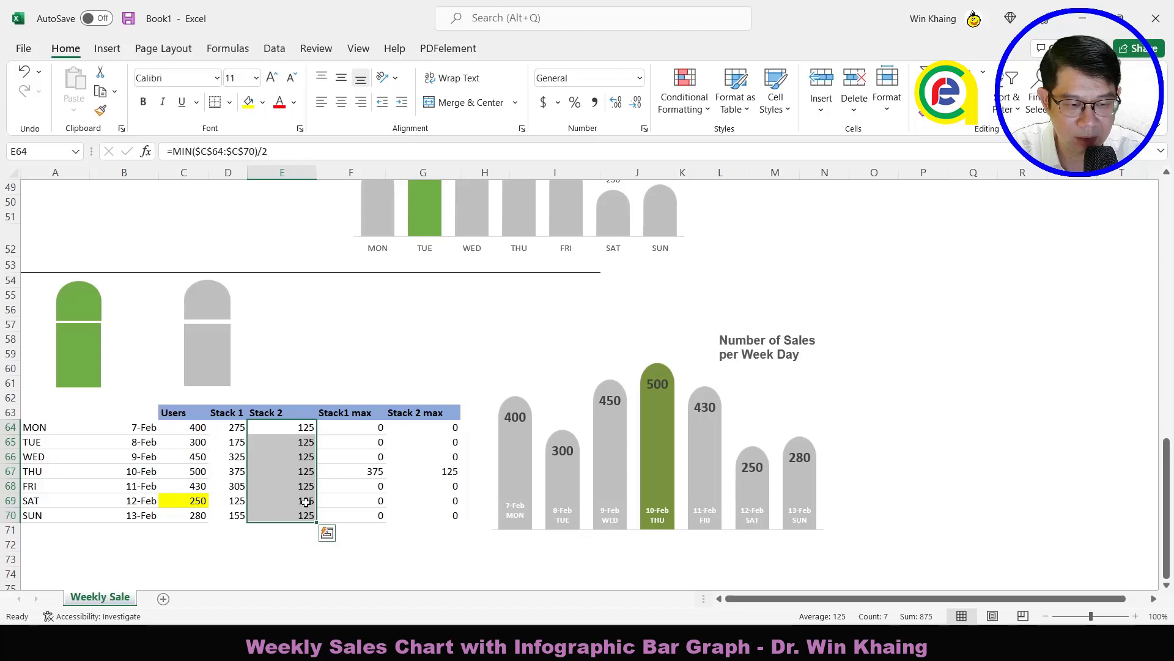
pyautogui.click(233, 429)
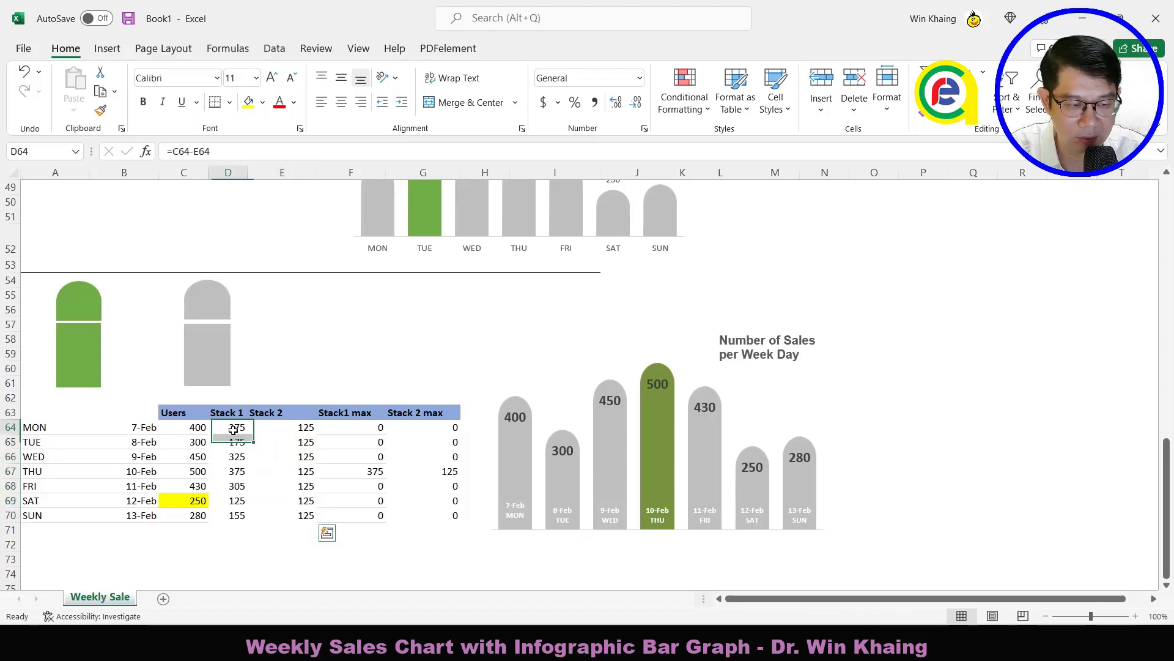
pyautogui.moveTo(234, 429); pyautogui.dragTo(236, 515)
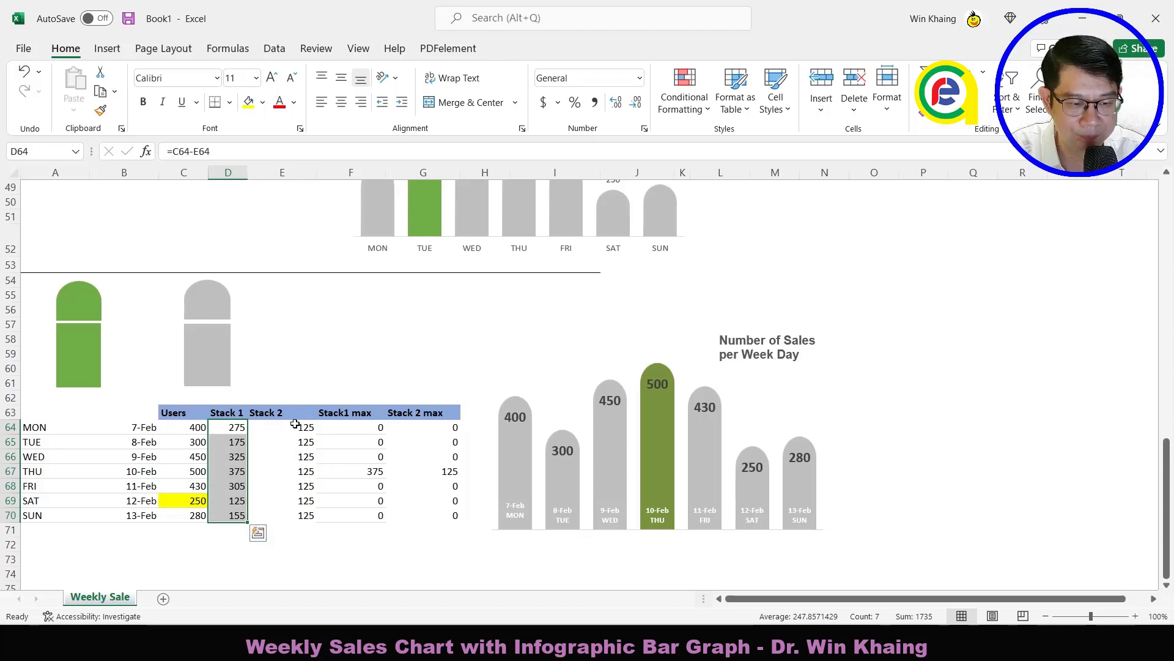
pyautogui.moveTo(294, 424); pyautogui.dragTo(300, 516)
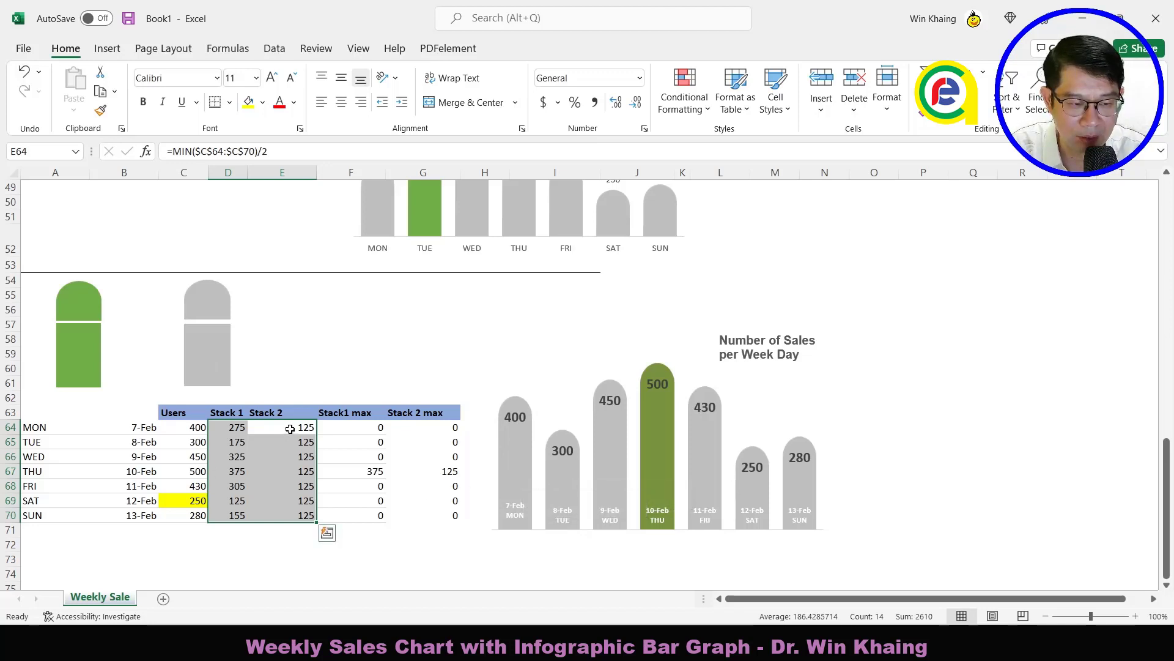
pyautogui.moveTo(290, 428); pyautogui.dragTo(288, 517)
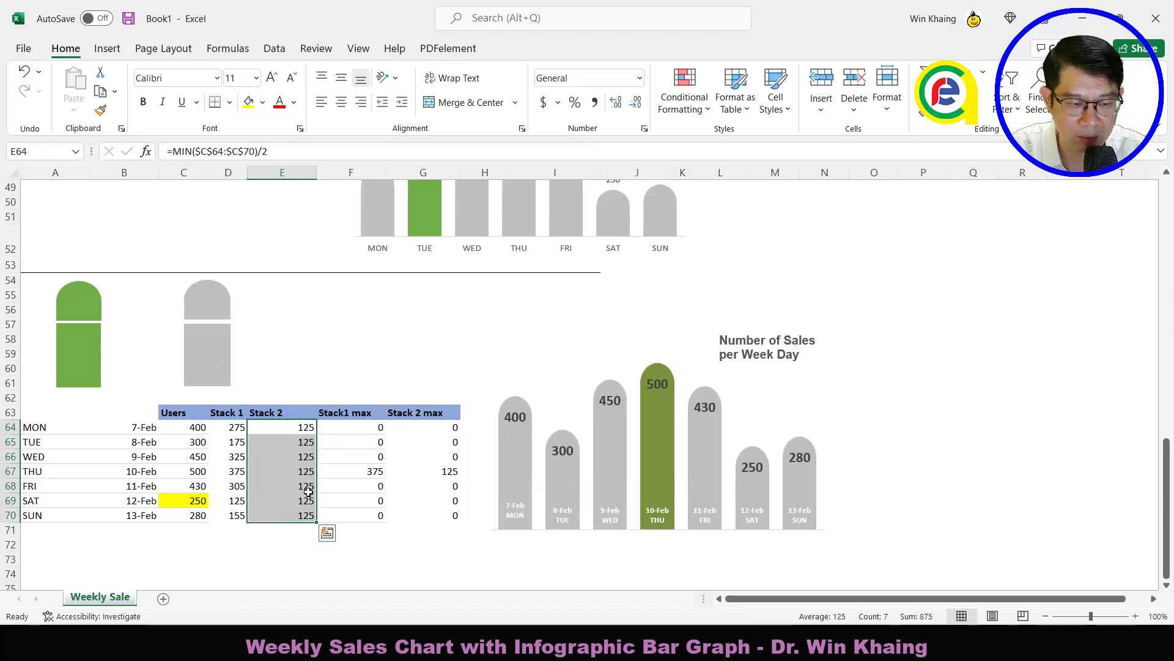
pyautogui.moveTo(236, 428); pyautogui.dragTo(241, 519)
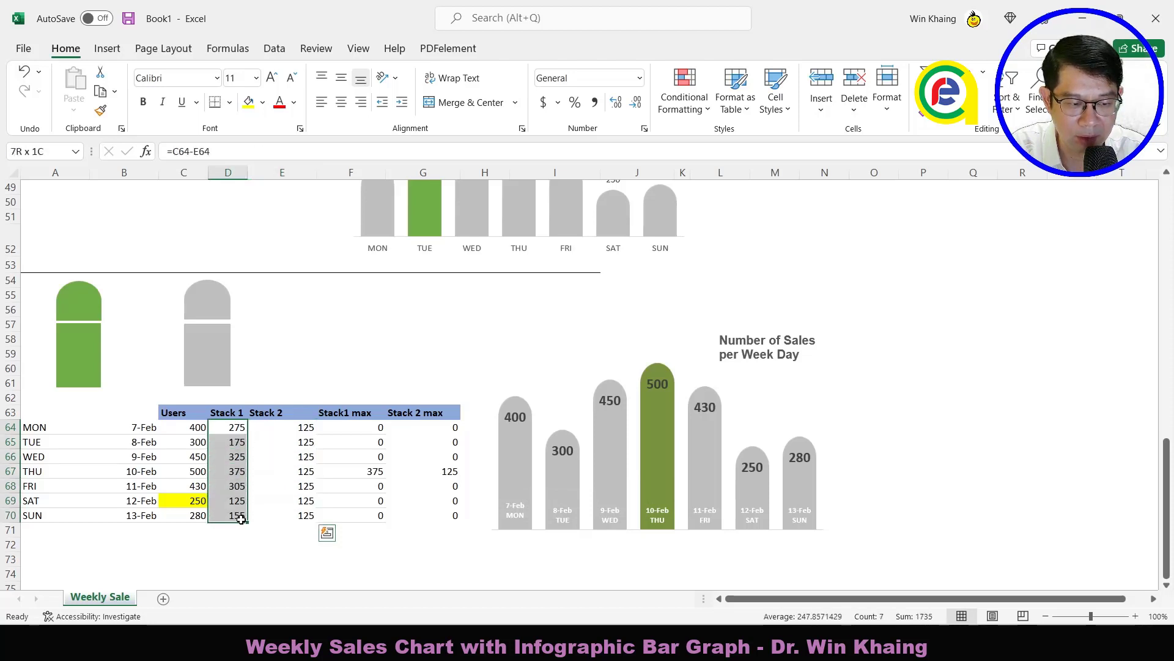
pyautogui.moveTo(189, 426); pyautogui.dragTo(195, 517)
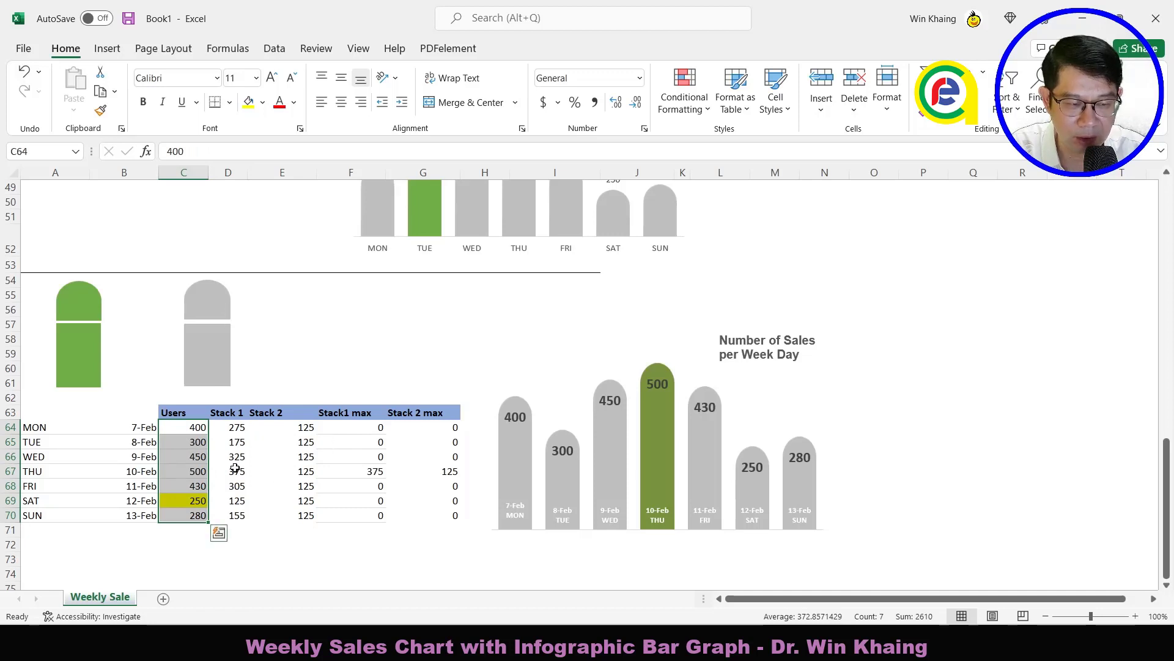
pyautogui.moveTo(235, 427); pyautogui.dragTo(305, 514)
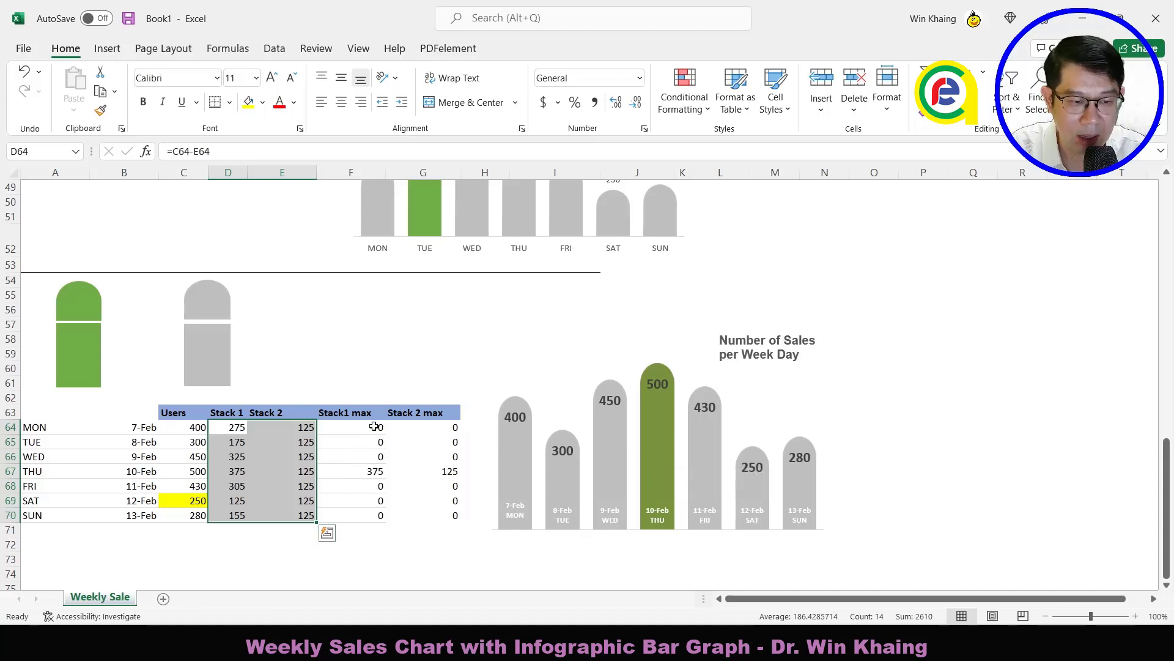
pyautogui.moveTo(375, 427); pyautogui.dragTo(435, 514)
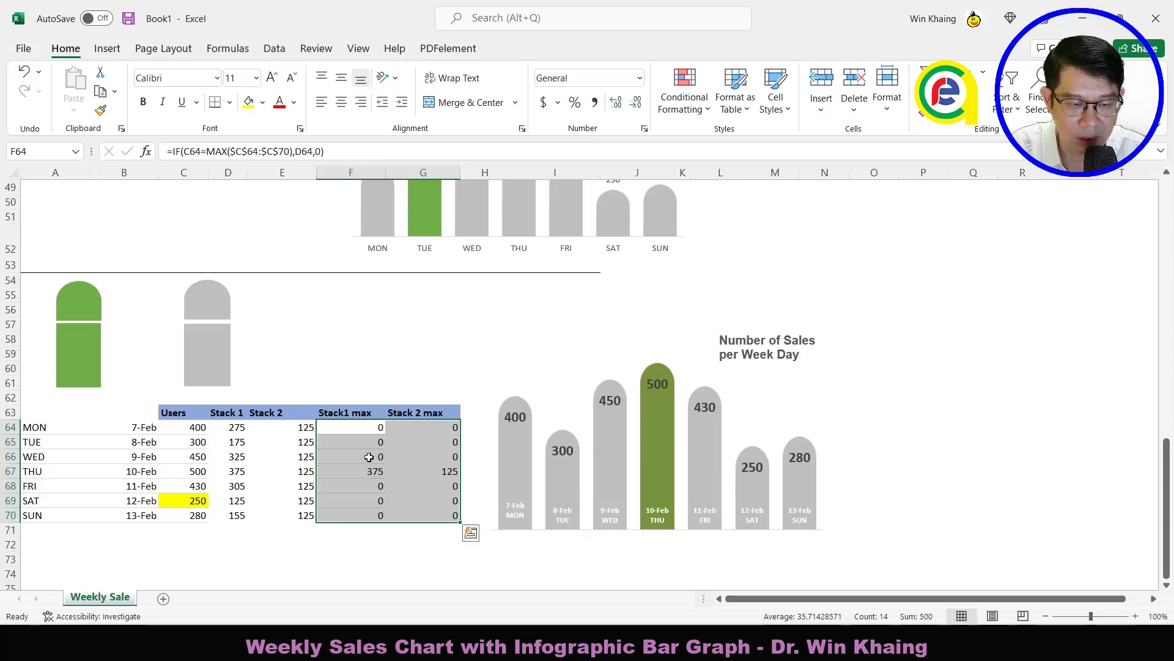
pyautogui.moveTo(369, 457); pyautogui.dragTo(435, 430)
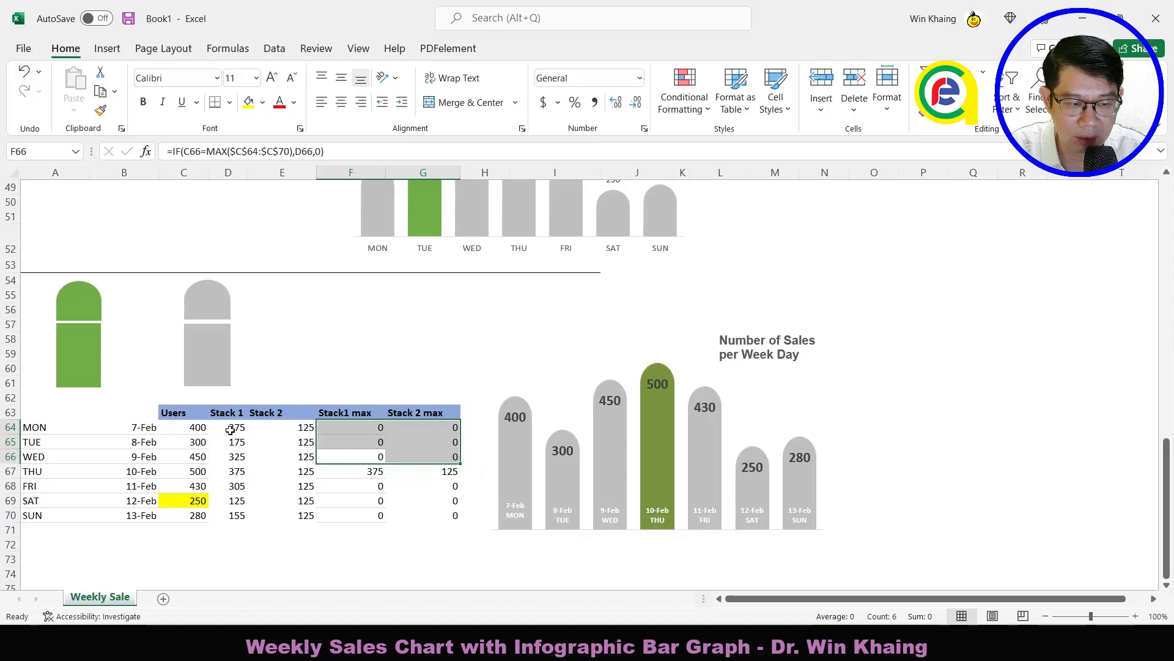
pyautogui.moveTo(230, 430); pyautogui.dragTo(288, 508)
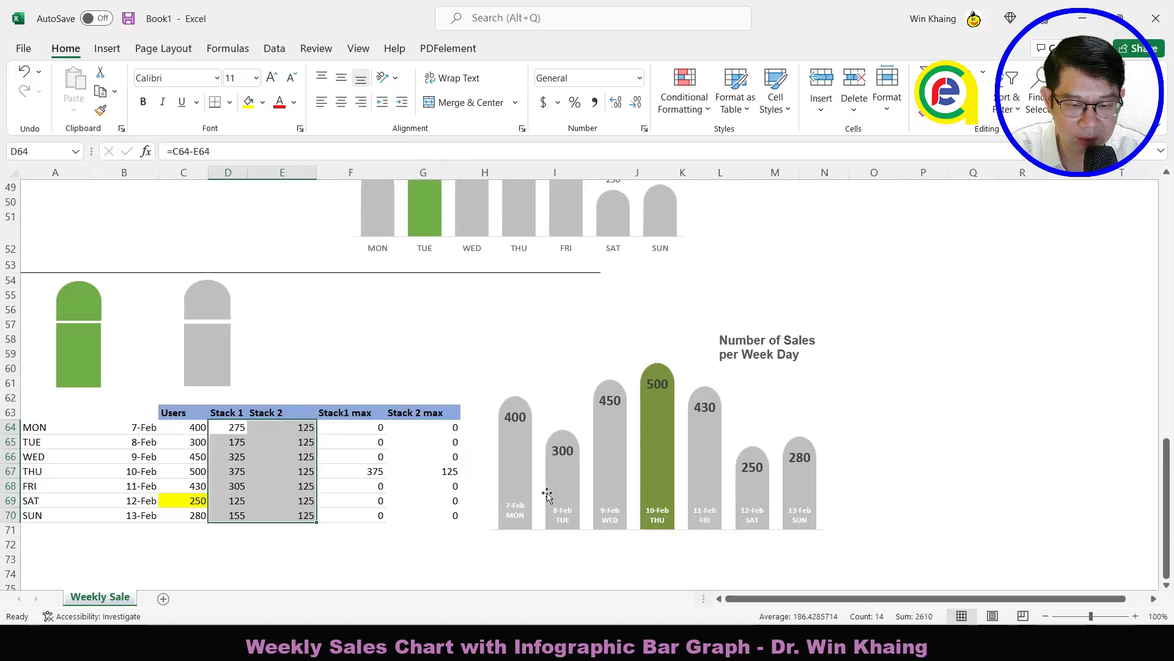
pyautogui.moveTo(370, 472); pyautogui.dragTo(431, 471)
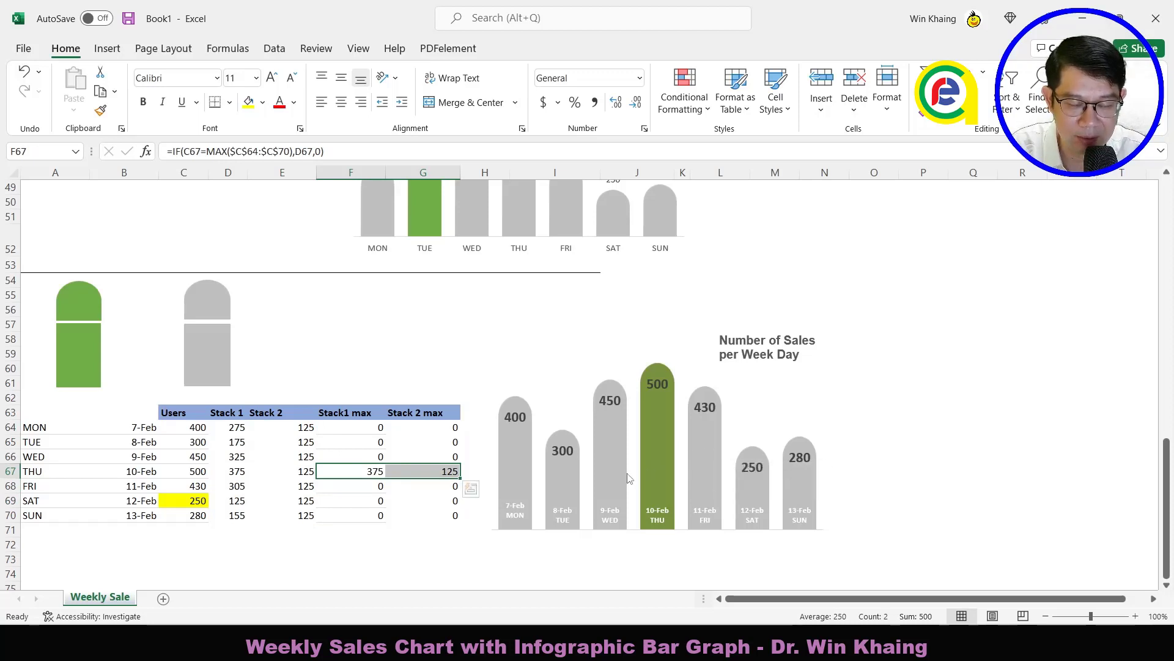
pyautogui.click(201, 470)
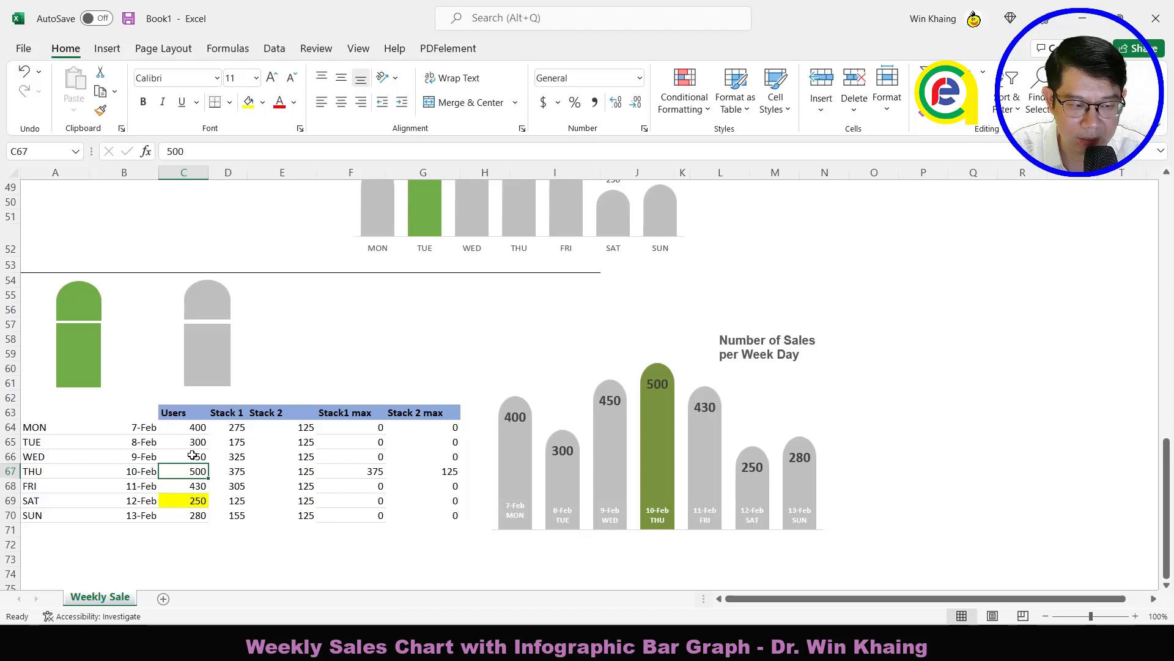
# Step: Set TUE's Users value to 800 and check the max columns
pyautogui.click(195, 443)
pyautogui.write('8')
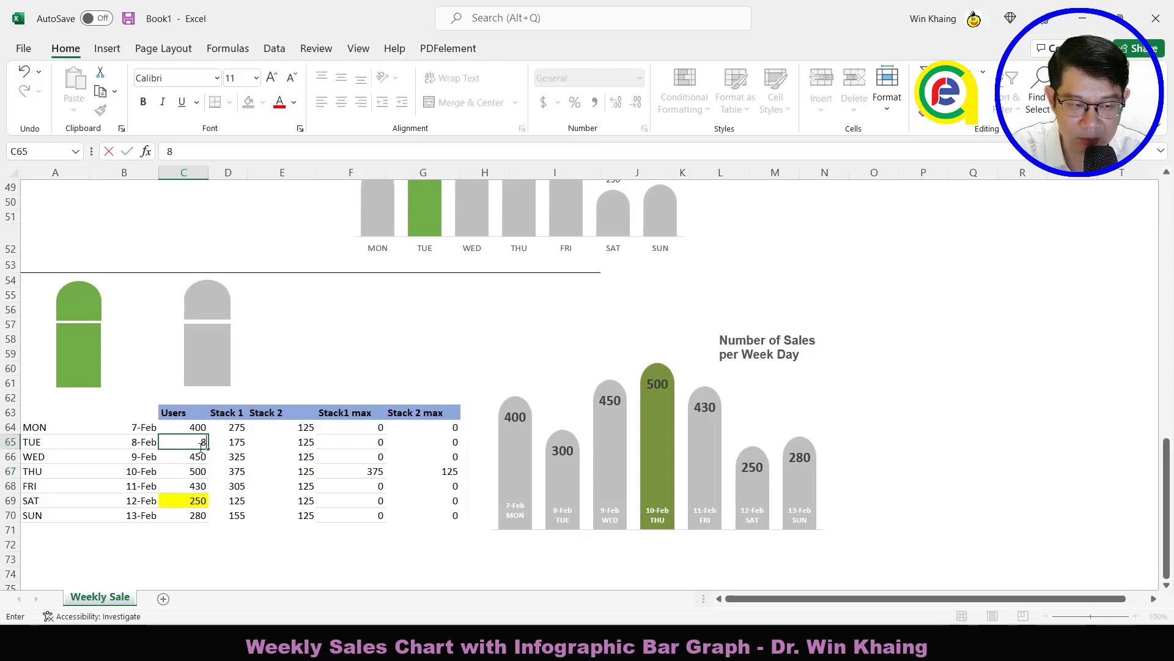
pyautogui.write('00')
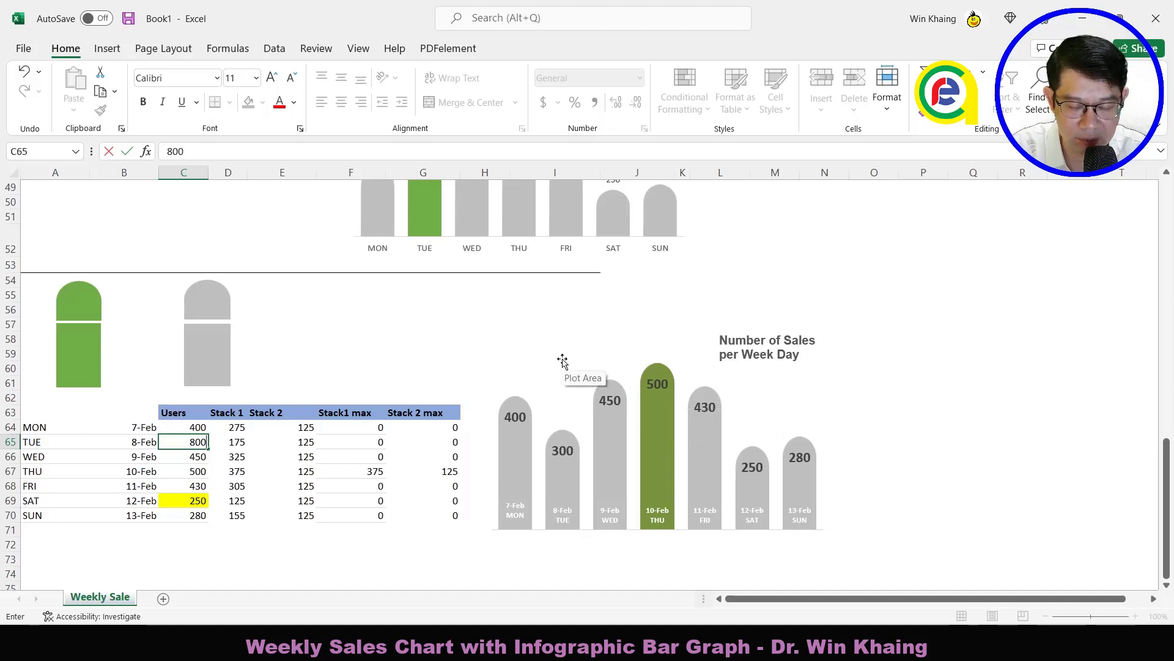
pyautogui.press('Return')
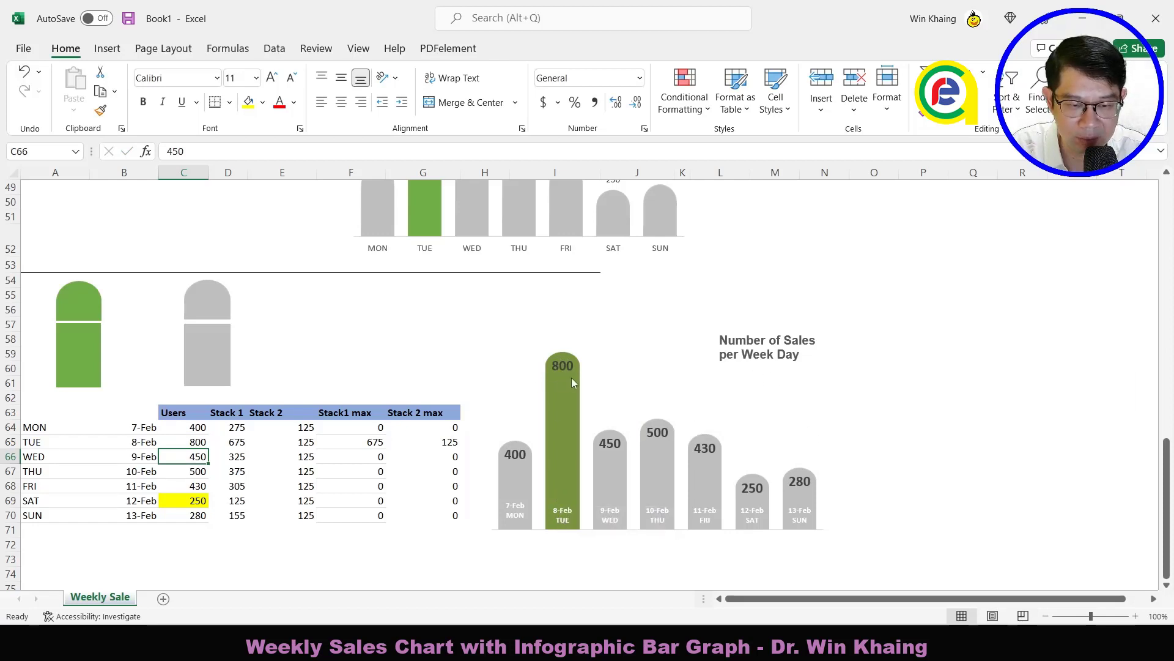
pyautogui.moveTo(382, 446); pyautogui.dragTo(440, 446)
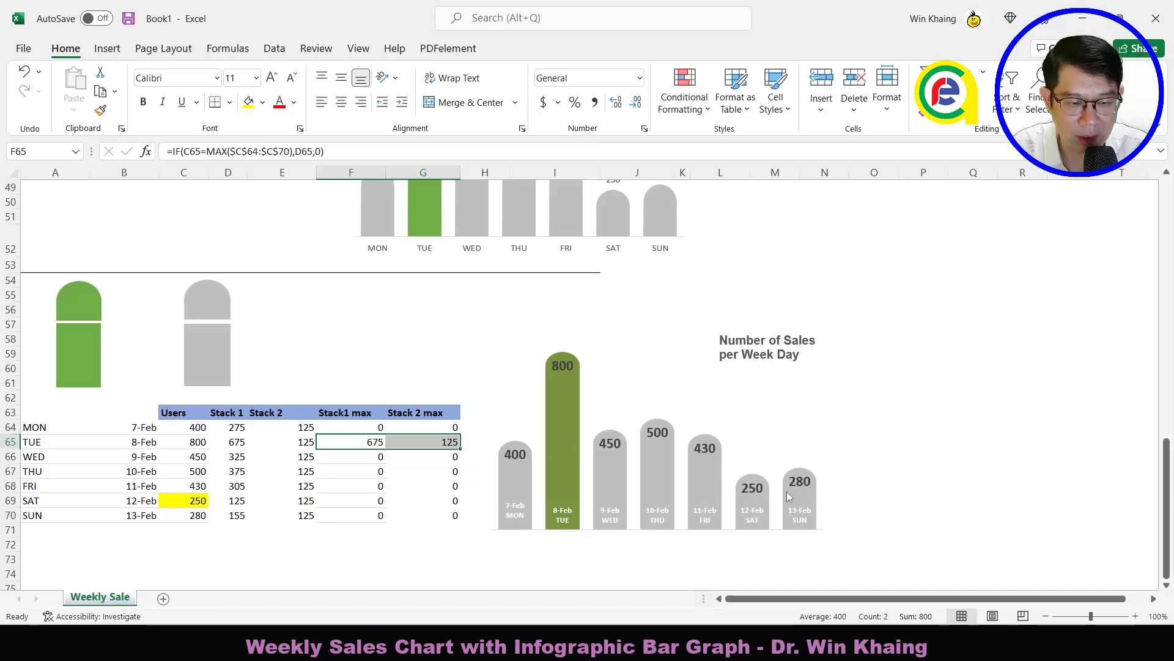
pyautogui.click(443, 483)
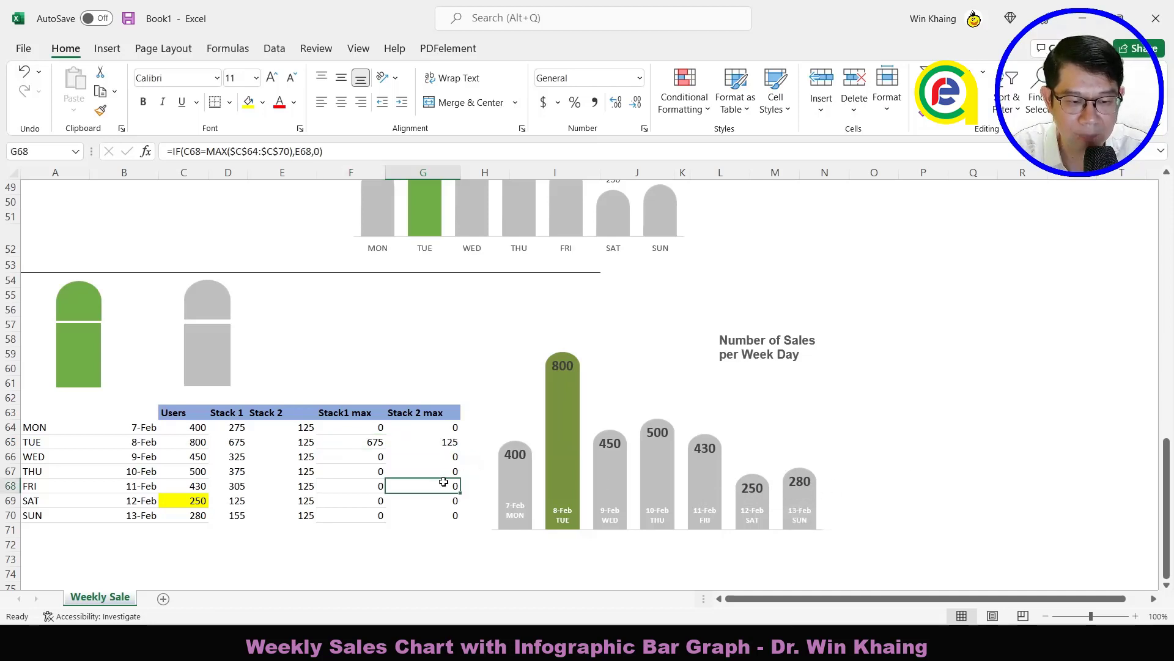
# Step: Change TUE's Users to 600 and WED's to 850
pyautogui.click(195, 443)
pyautogui.write('6')
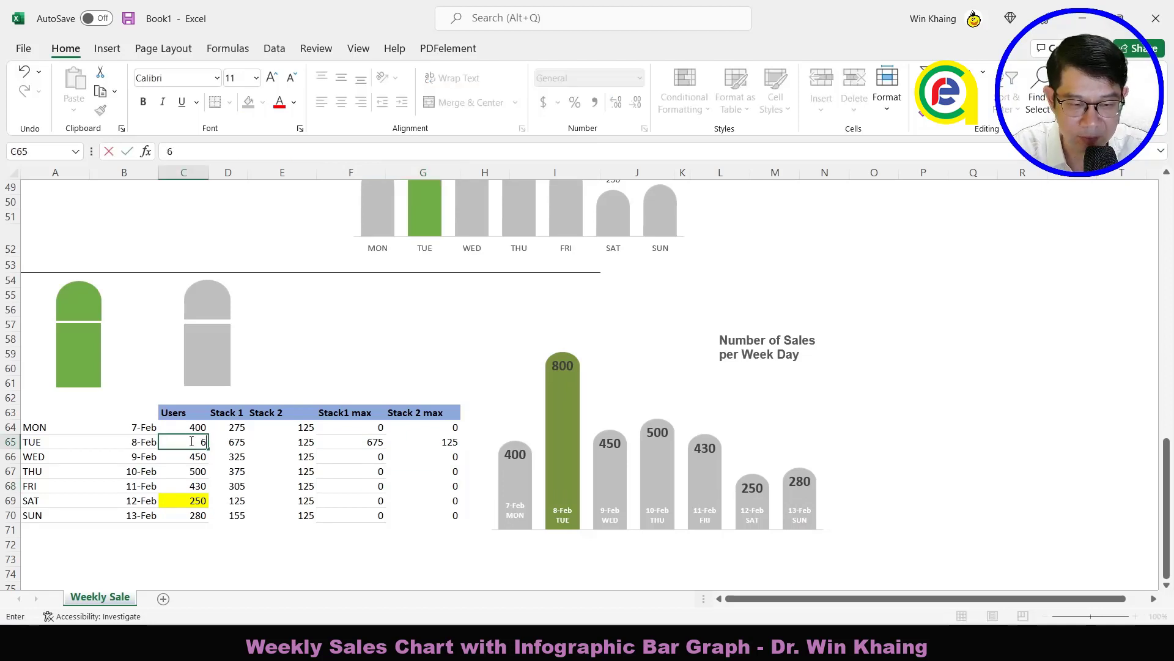
pyautogui.press('Return')
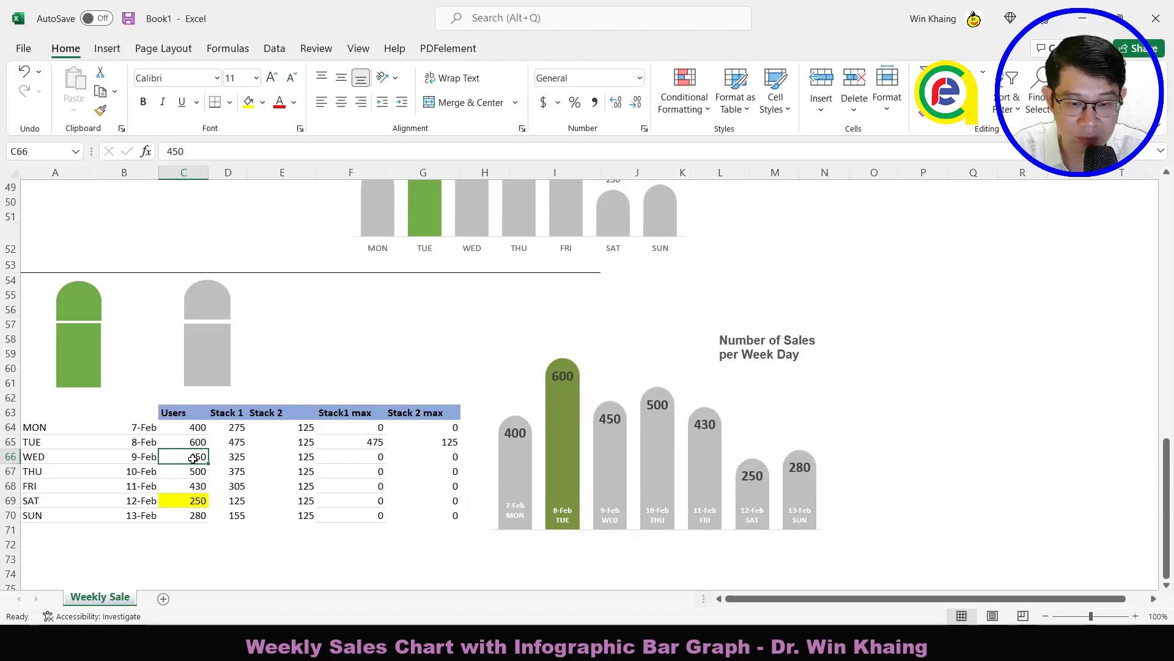
pyautogui.write('8')
pyautogui.press('Return')
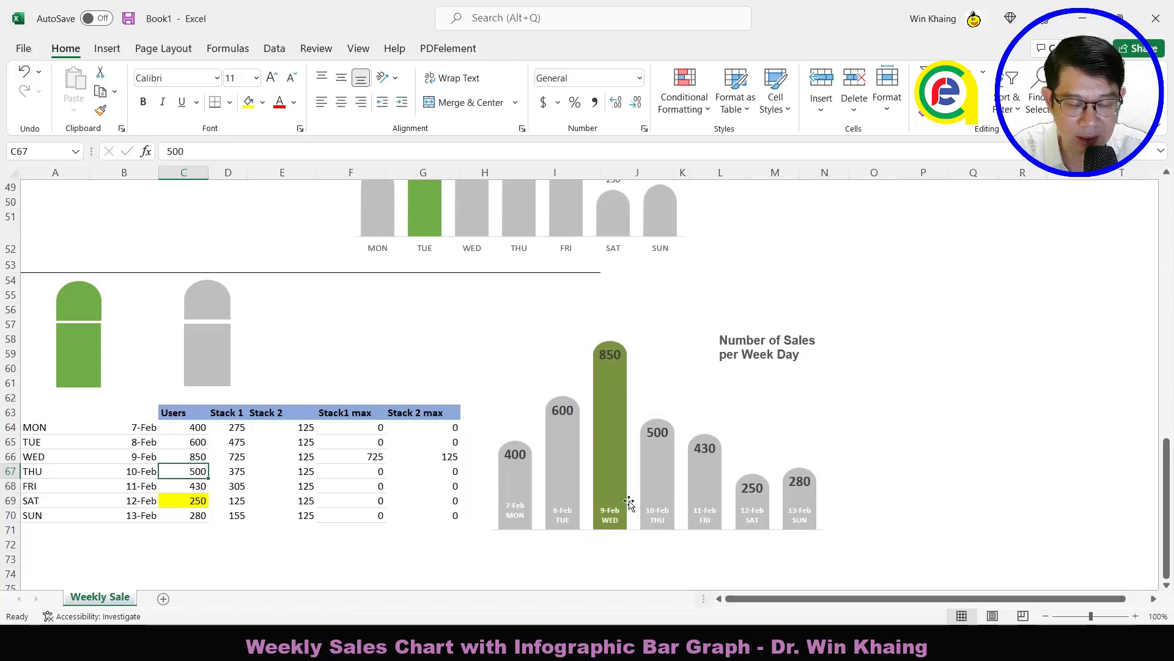
pyautogui.moveTo(626, 417)
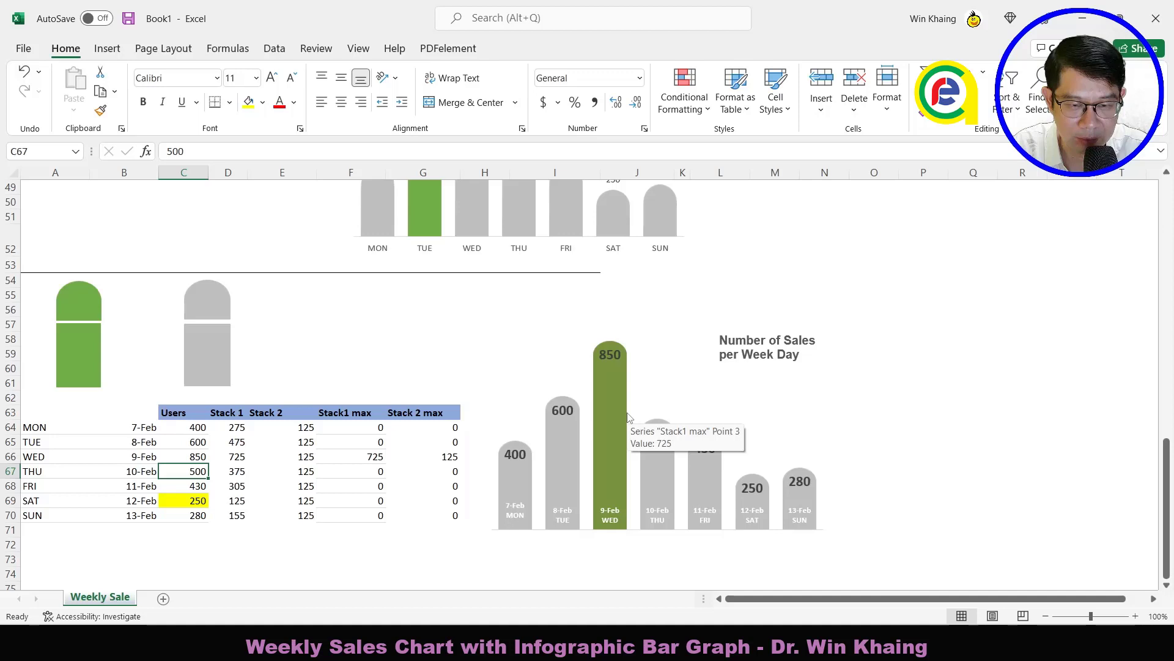
pyautogui.scroll(1, 630, 418)
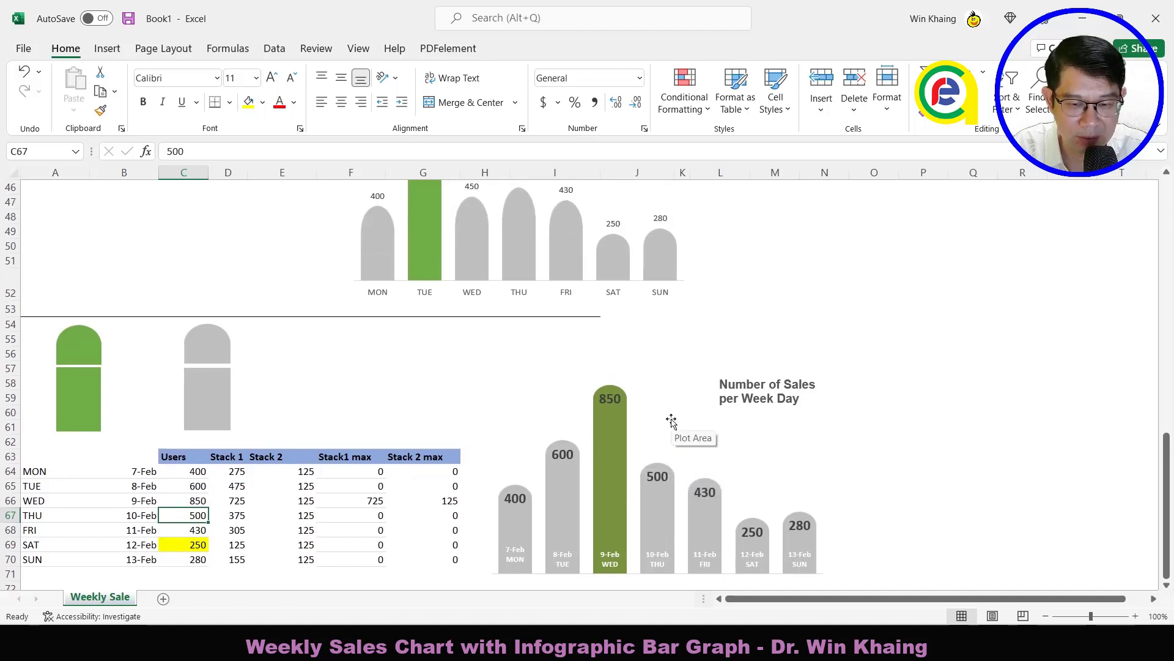
pyautogui.scroll(-1, 674, 423)
pyautogui.scroll(-1, 674, 425)
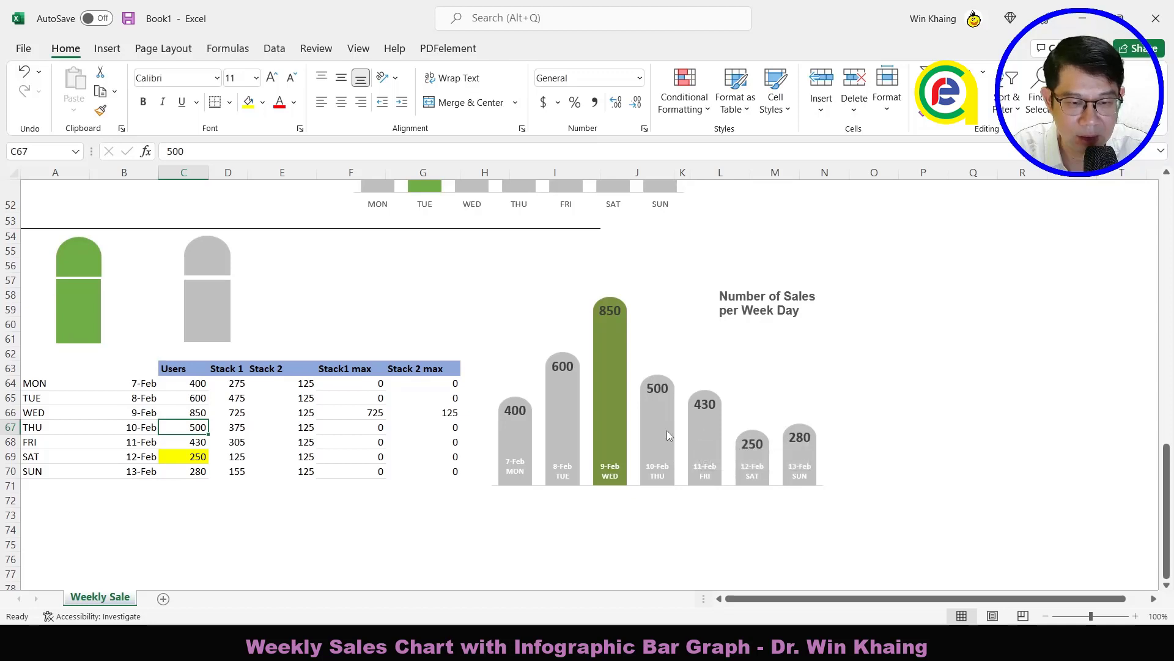
pyautogui.moveTo(657, 523)
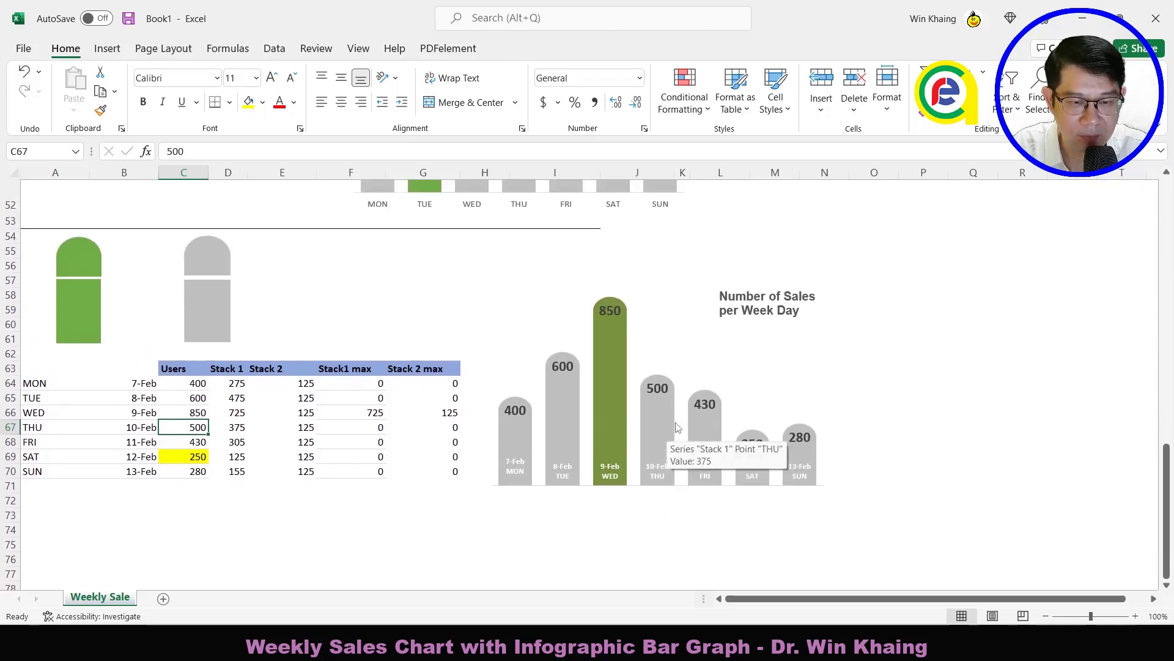
pyautogui.scroll(2, 446, 420)
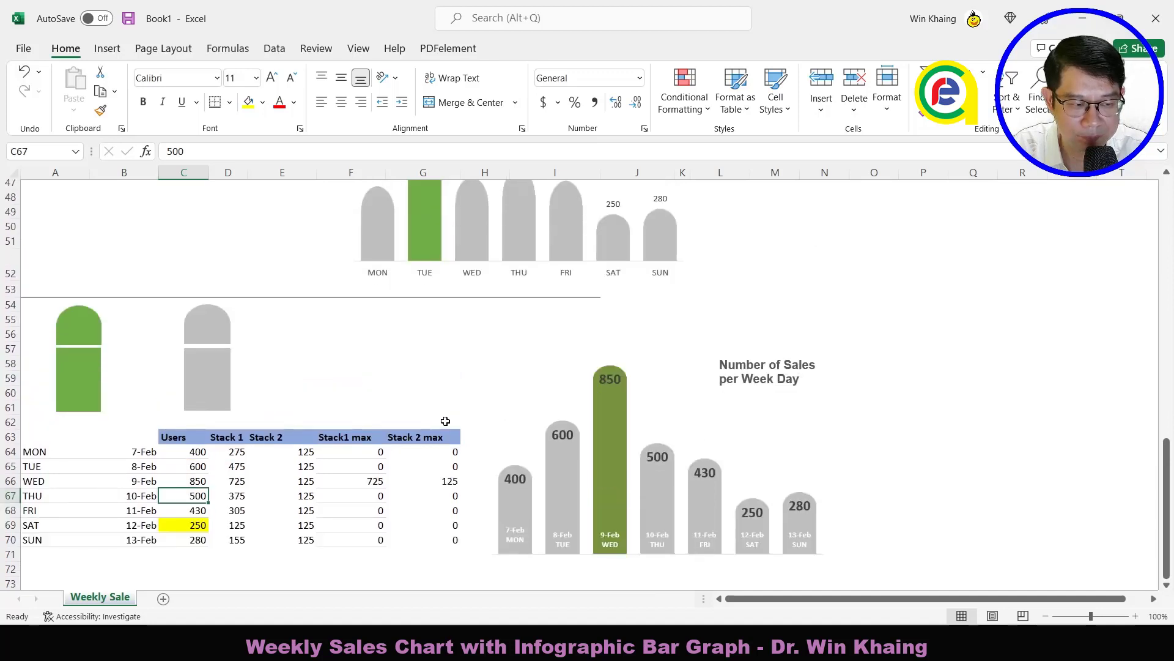
pyautogui.scroll(3, 446, 420)
pyautogui.scroll(6, 405, 409)
pyautogui.scroll(6, 406, 409)
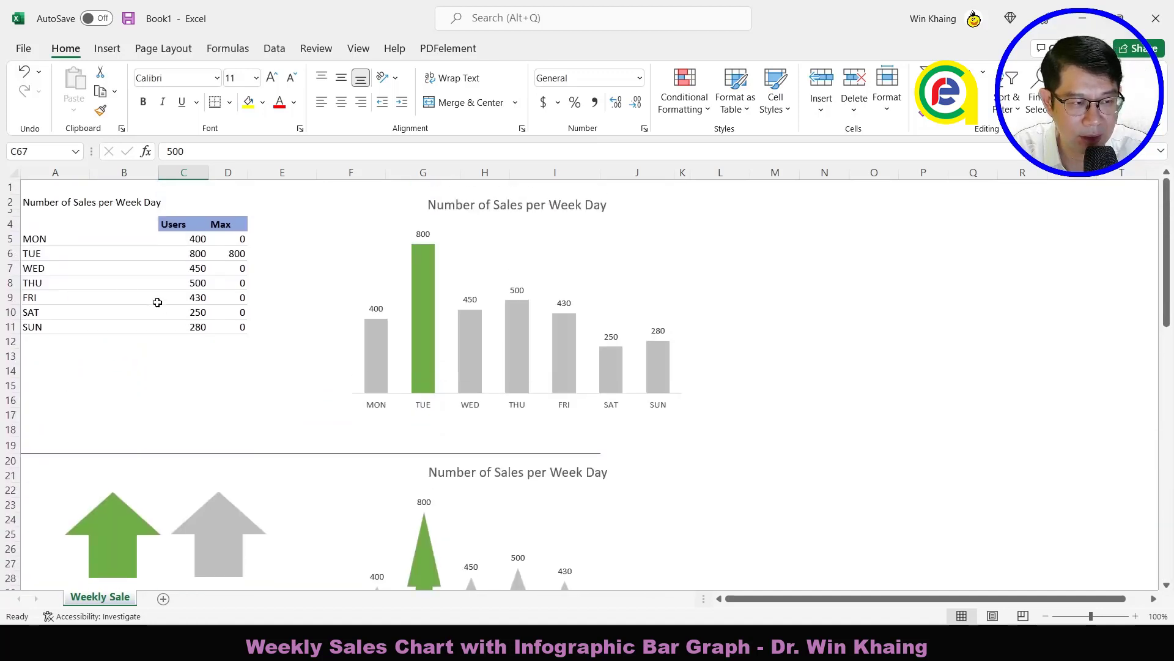
# Step: Copy the MON–SUN weekday names with their Users values from A5:C11
pyautogui.moveTo(51, 234); pyautogui.dragTo(170, 327)
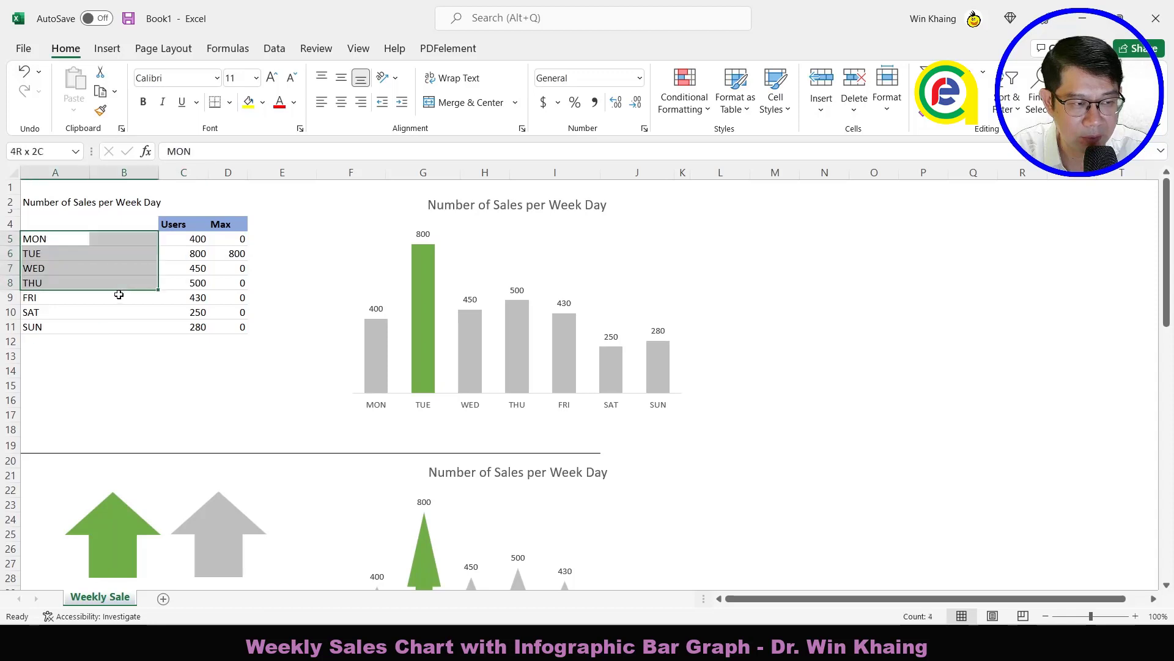
pyautogui.rightClick(202, 329)
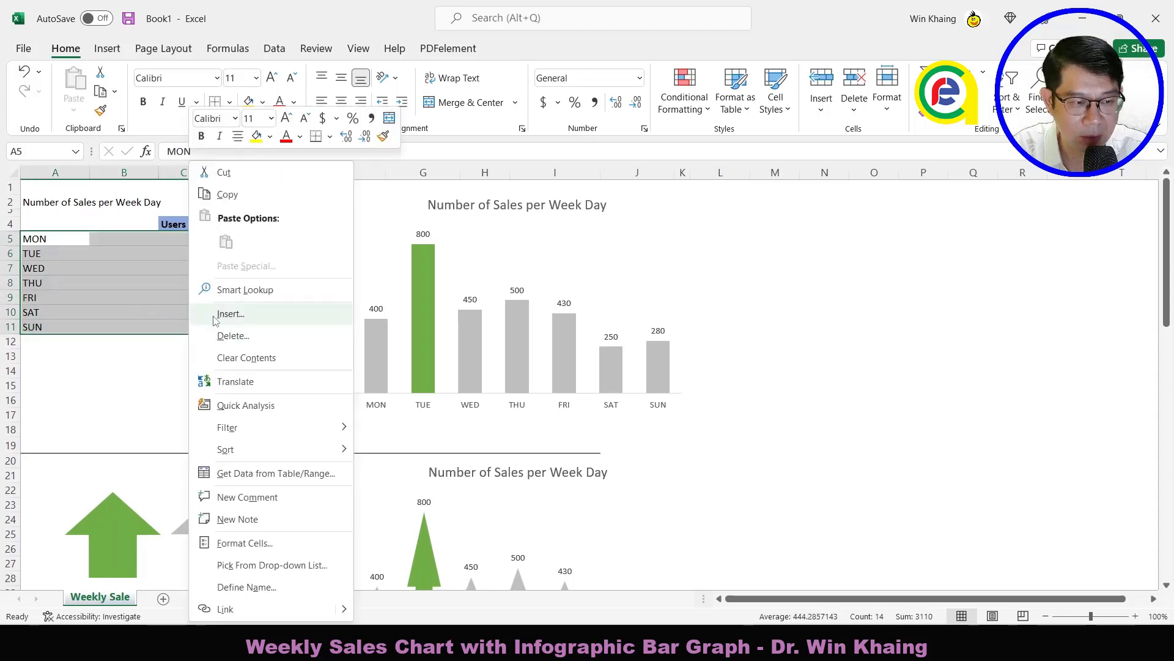
pyautogui.click(228, 194)
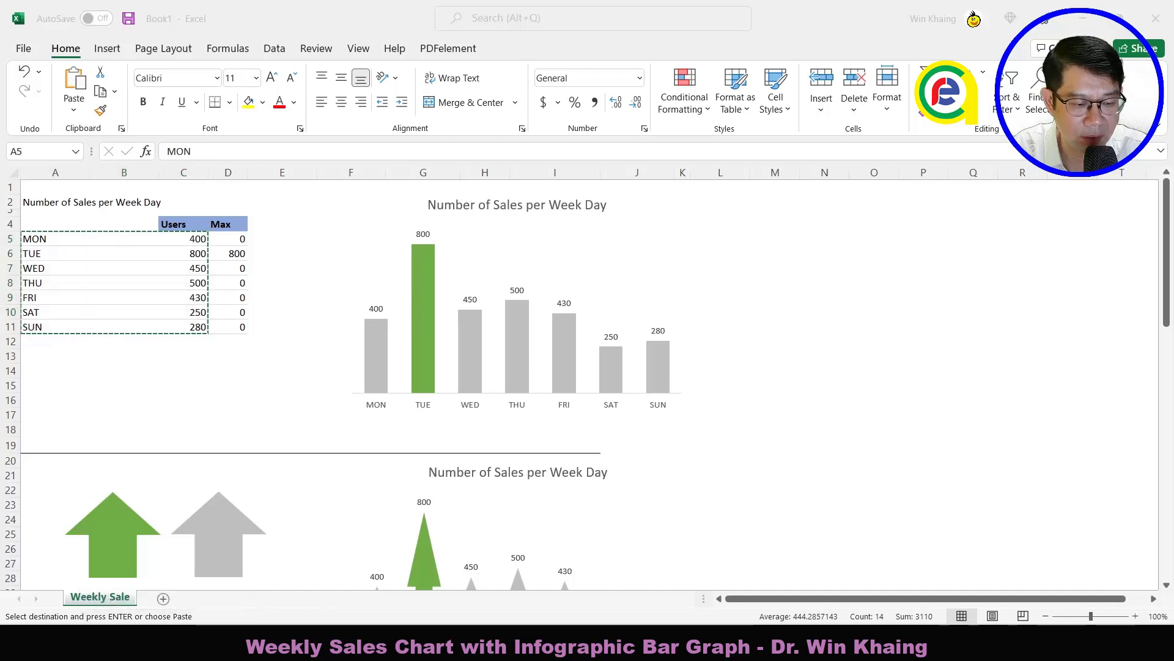
# Step: Add Sheet3, paste the weekday data at A4, and move the day names into column B
pyautogui.click(163, 599)
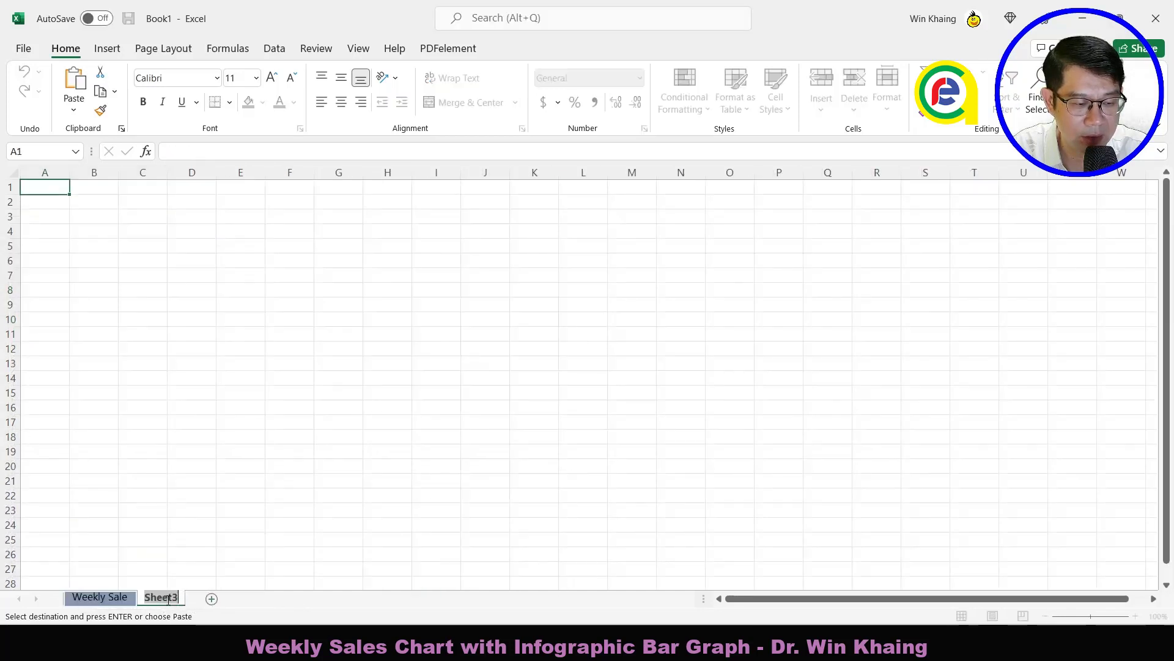
pyautogui.click(37, 235)
pyautogui.rightClick(38, 232)
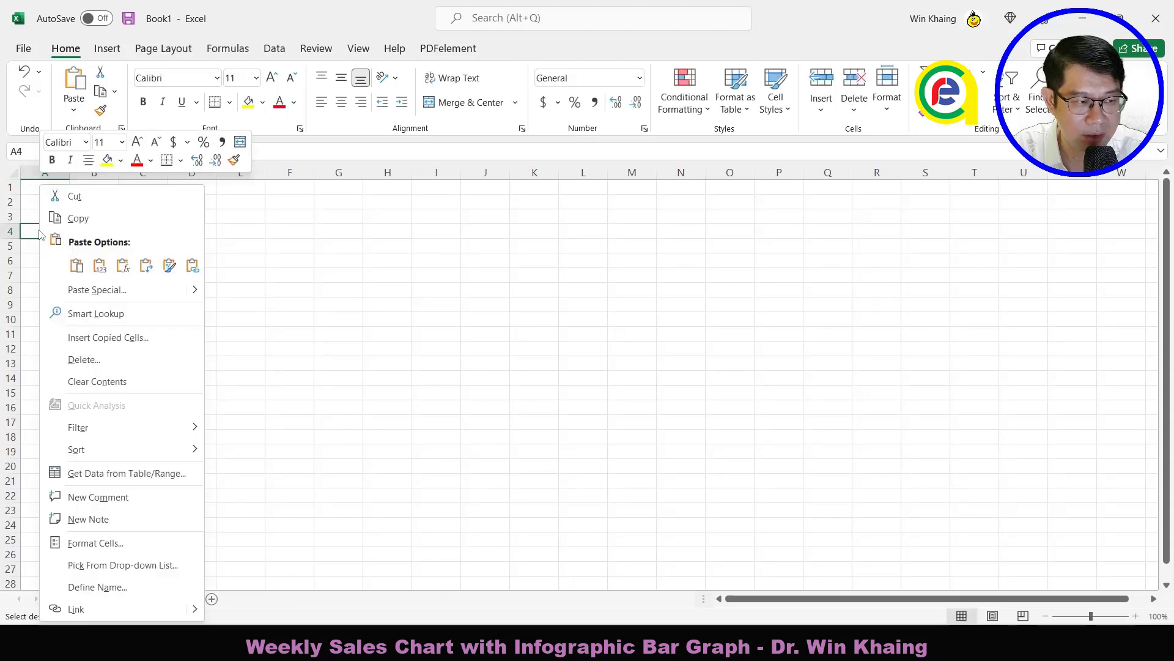
pyautogui.click(76, 266)
pyautogui.click(259, 304)
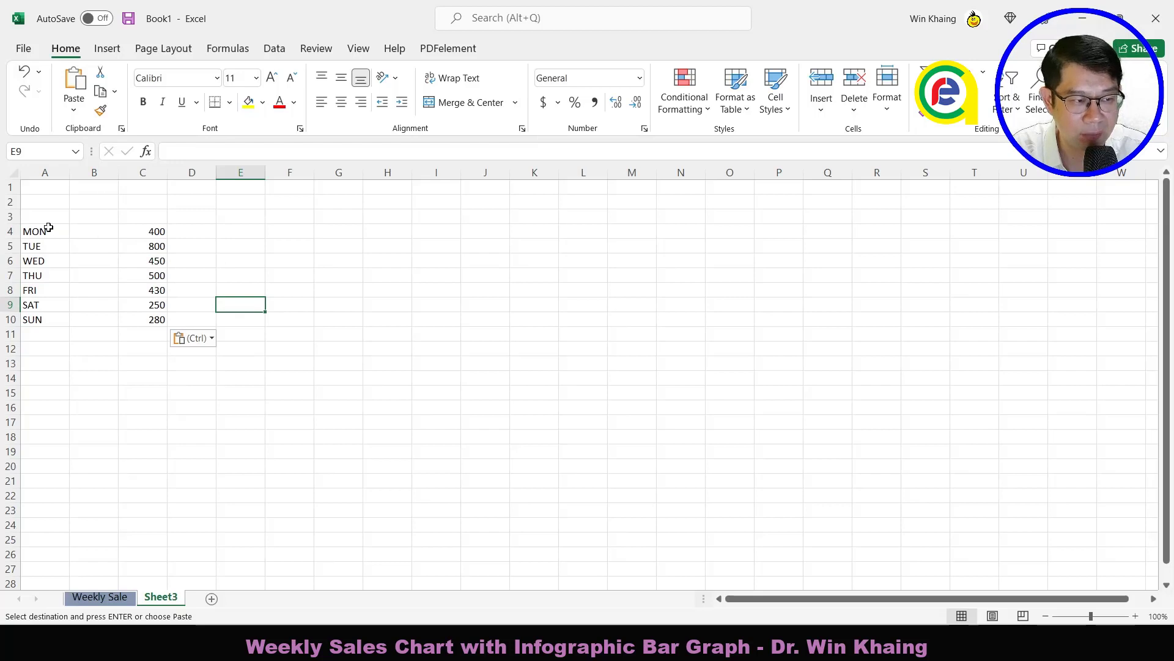
pyautogui.moveTo(44, 231)
pyautogui.mouseDown()
pyautogui.moveTo(44, 324)
pyautogui.moveTo(99, 328)
pyautogui.mouseUp()
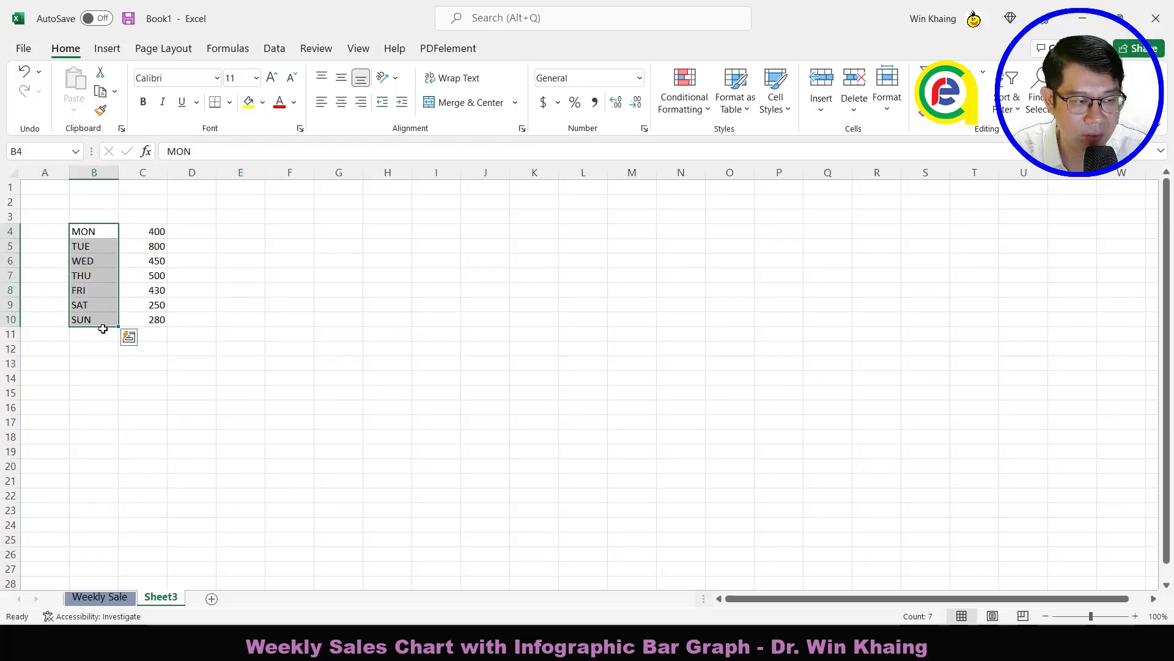
pyautogui.moveTo(164, 238); pyautogui.dragTo(158, 323)
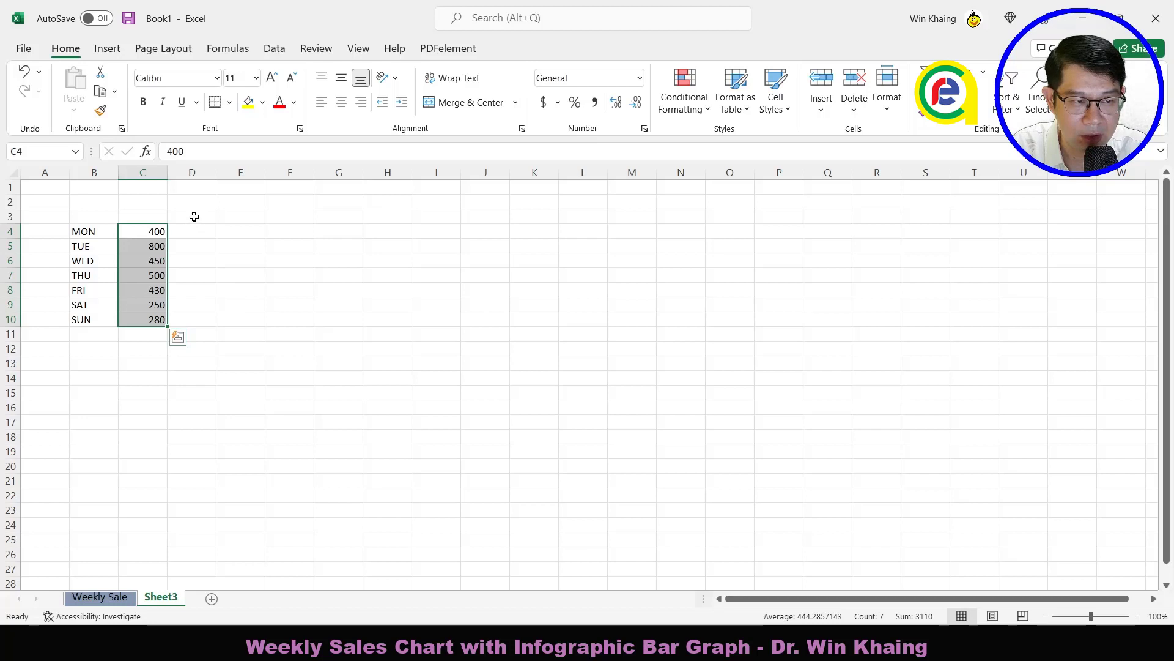
# Step: Fill the header cells D3:E3 with grey
pyautogui.moveTo(200, 215); pyautogui.dragTo(232, 214)
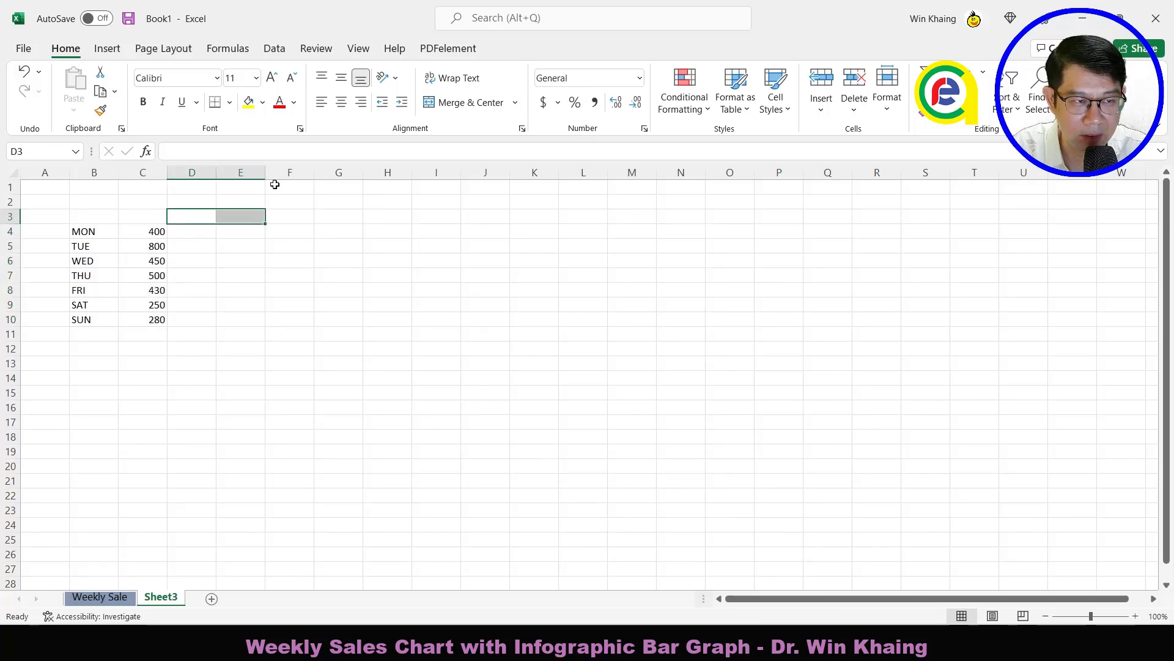
pyautogui.click(294, 103)
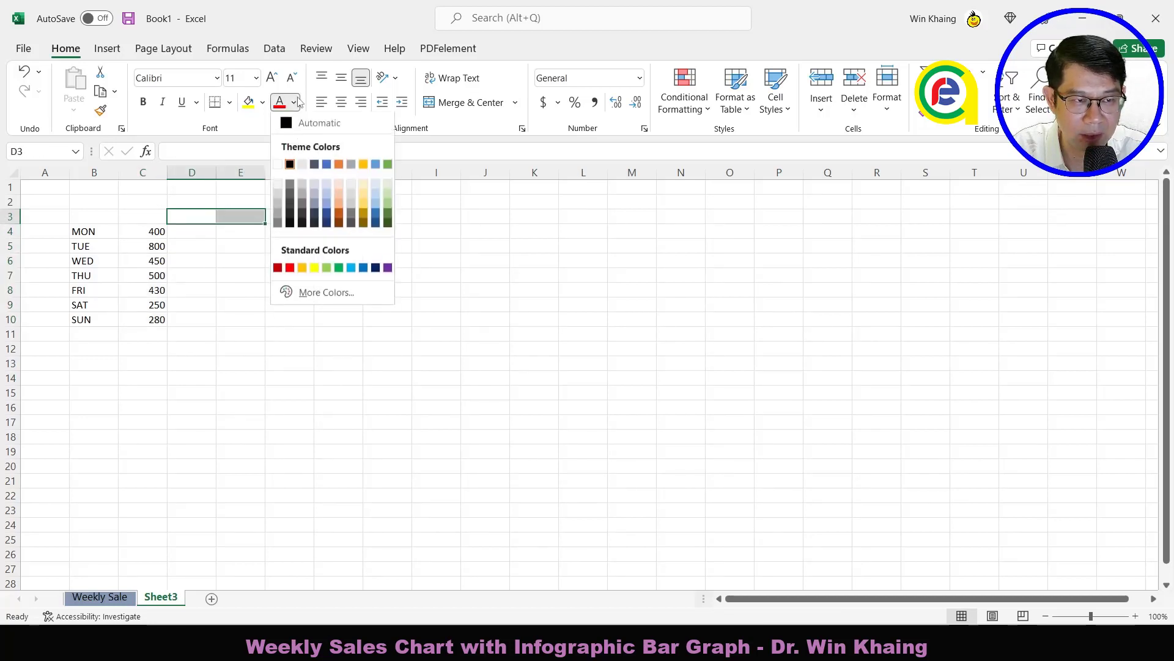
pyautogui.click(277, 203)
pyautogui.moveTo(200, 216)
pyautogui.mouseDown()
pyautogui.moveTo(257, 220)
pyautogui.moveTo(204, 219)
pyautogui.mouseUp()
pyautogui.click(254, 217)
pyautogui.click(263, 103)
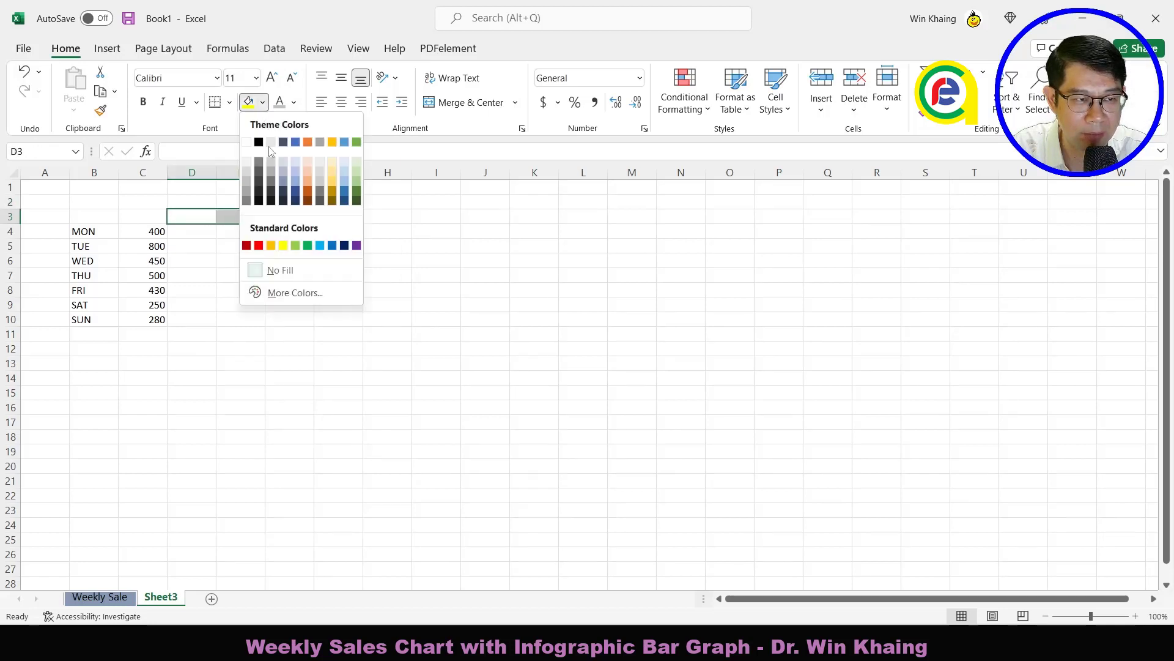
pyautogui.click(247, 181)
# Step: Fill the header cells F3:G3 with green
pyautogui.moveTo(288, 219); pyautogui.dragTo(336, 218)
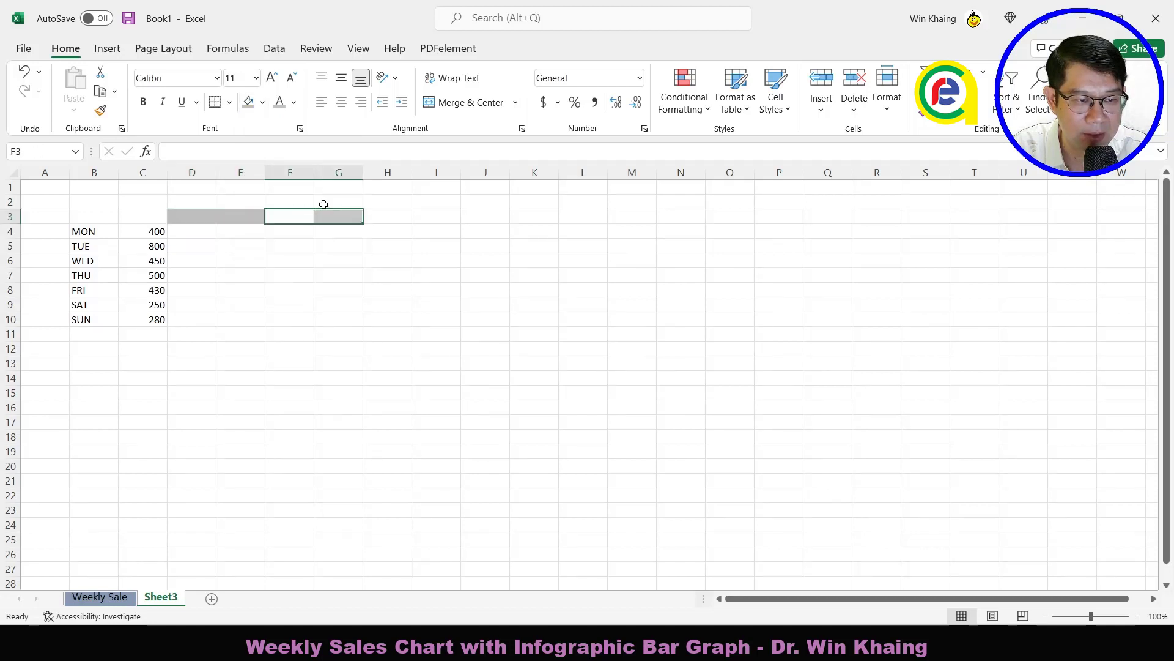
pyautogui.click(263, 102)
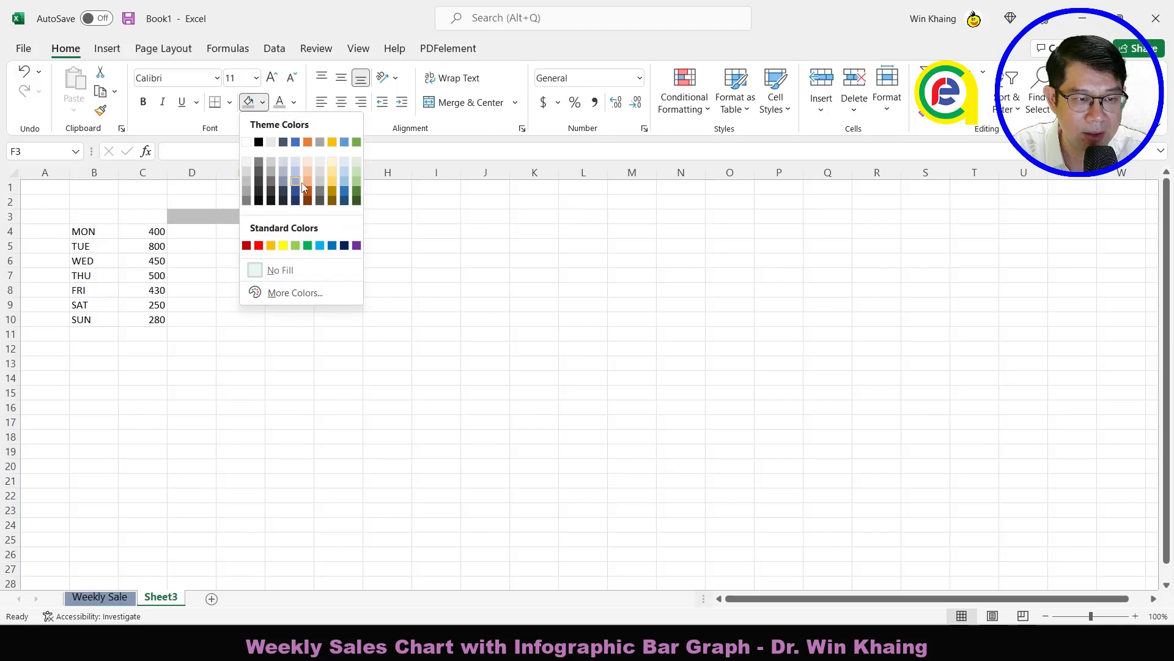
pyautogui.click(356, 185)
pyautogui.click(333, 307)
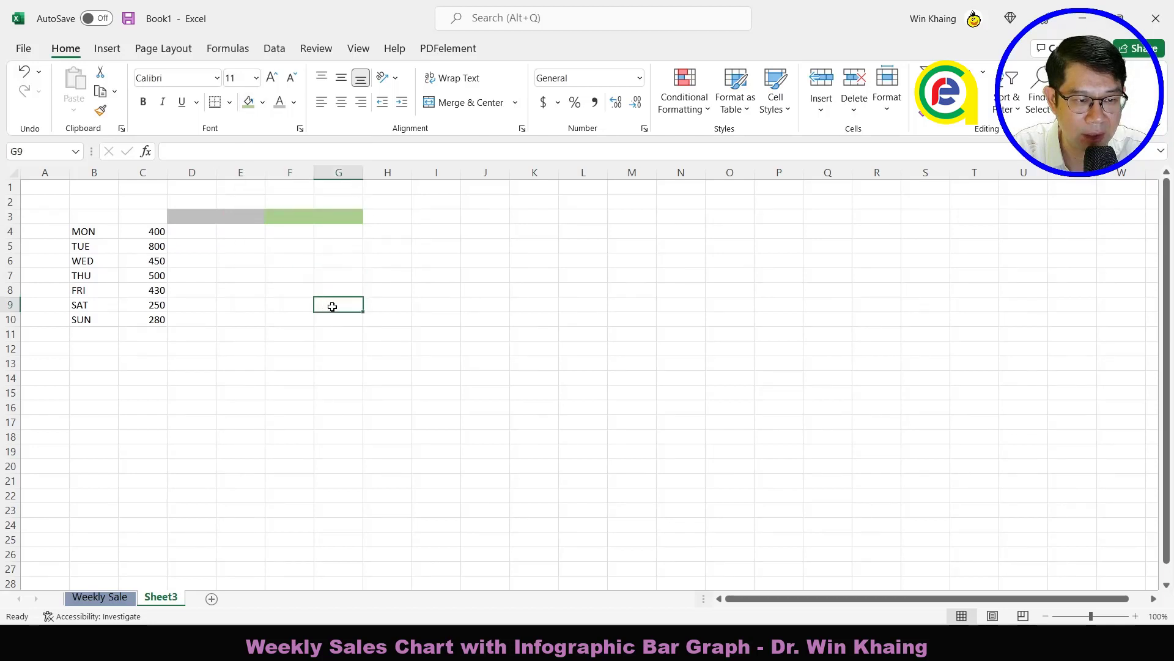
# Step: Select the empty block D4:E10 beside the Users values
pyautogui.moveTo(181, 230); pyautogui.dragTo(238, 317)
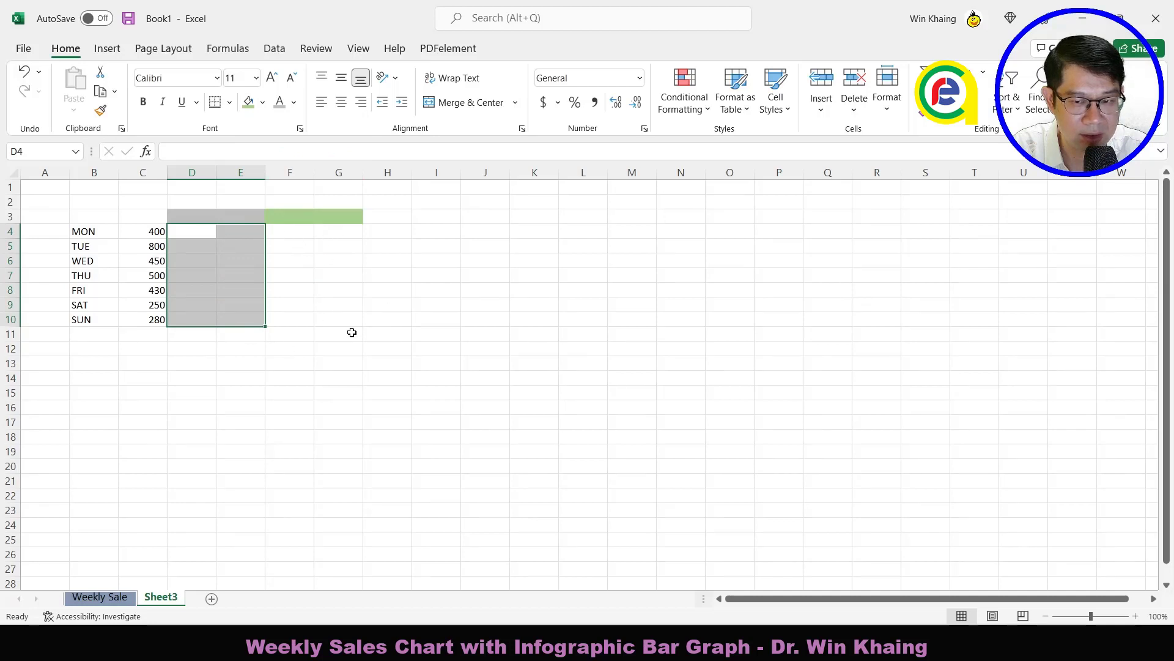
pyautogui.click(211, 304)
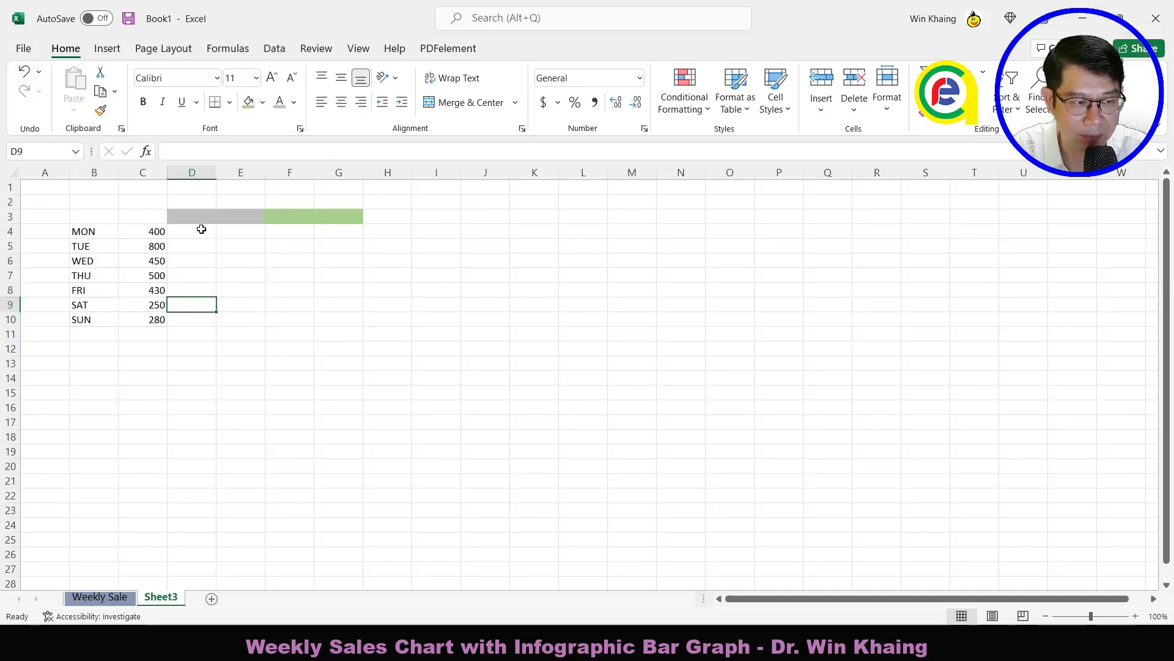
pyautogui.moveTo(202, 229); pyautogui.dragTo(220, 313)
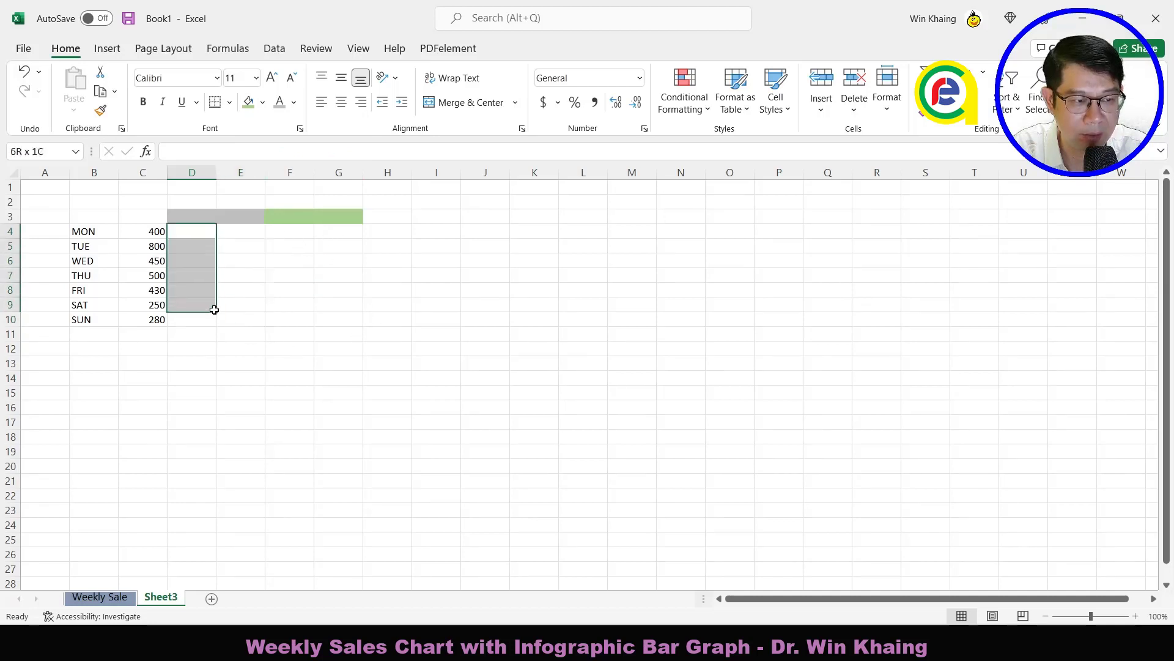
pyautogui.click(108, 596)
pyautogui.scroll(-10, 403, 462)
pyautogui.scroll(-4, 401, 458)
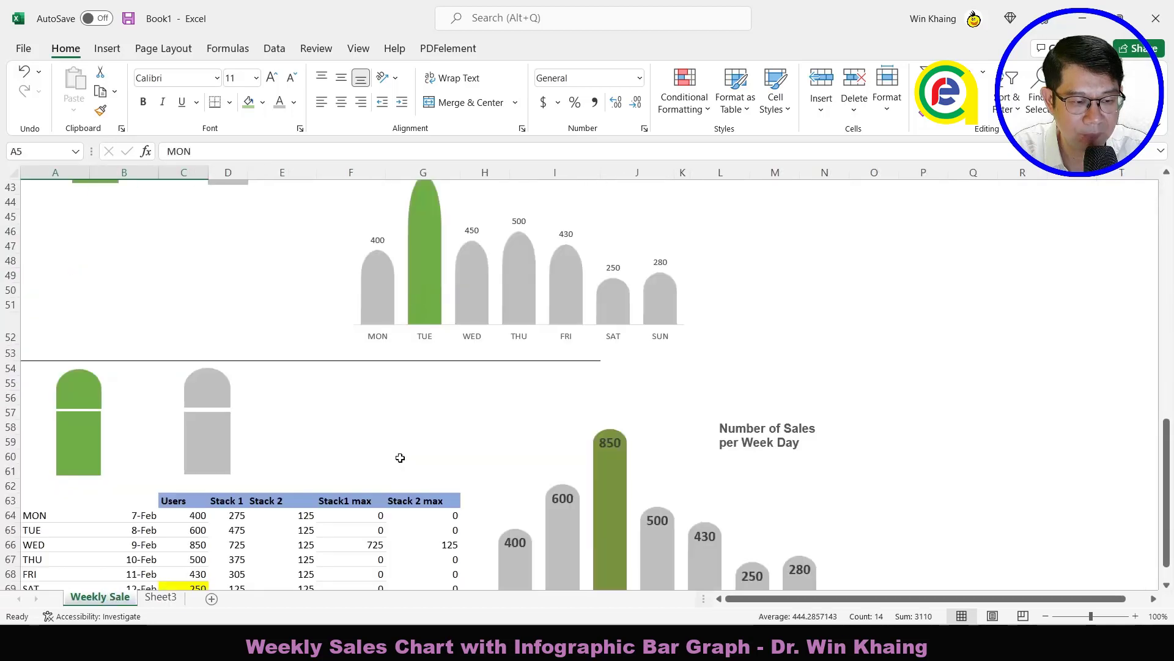
pyautogui.scroll(-4, 400, 457)
pyautogui.moveTo(193, 320); pyautogui.dragTo(193, 401)
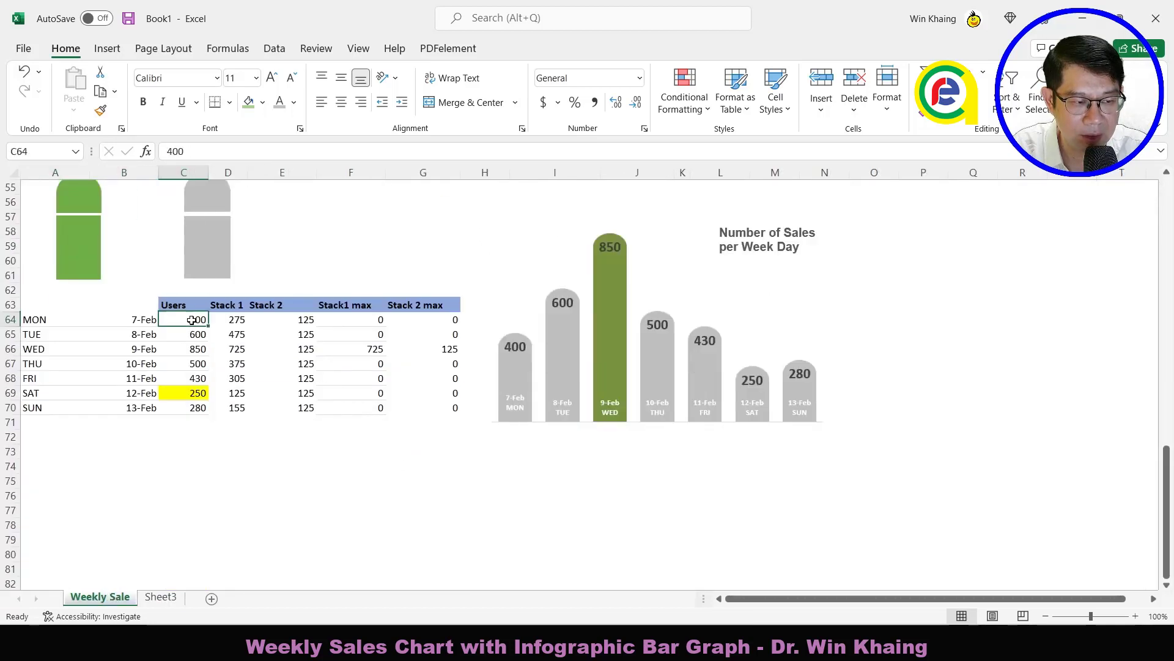
pyautogui.click(193, 397)
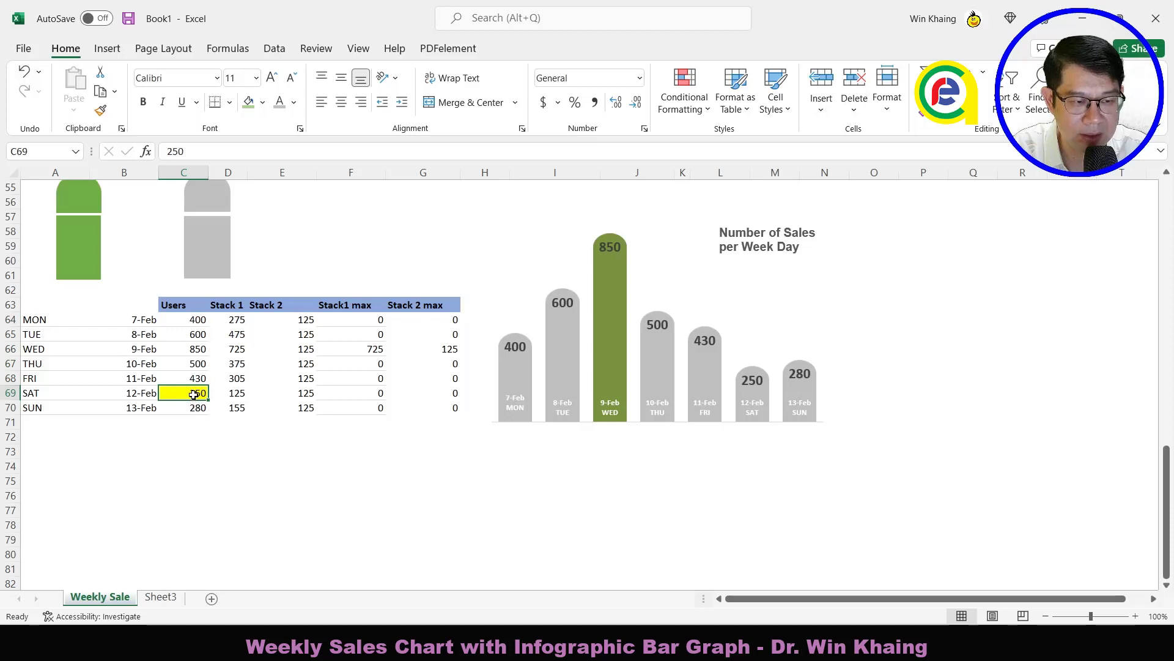
pyautogui.moveTo(294, 393); pyautogui.dragTo(295, 414)
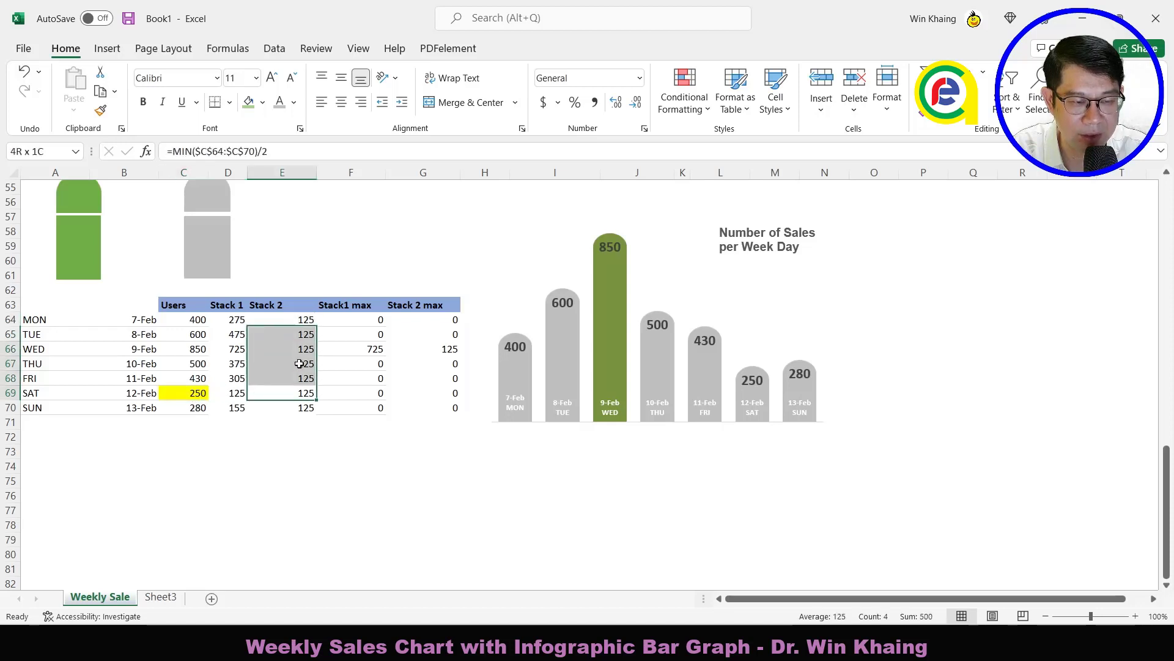
pyautogui.click(295, 409)
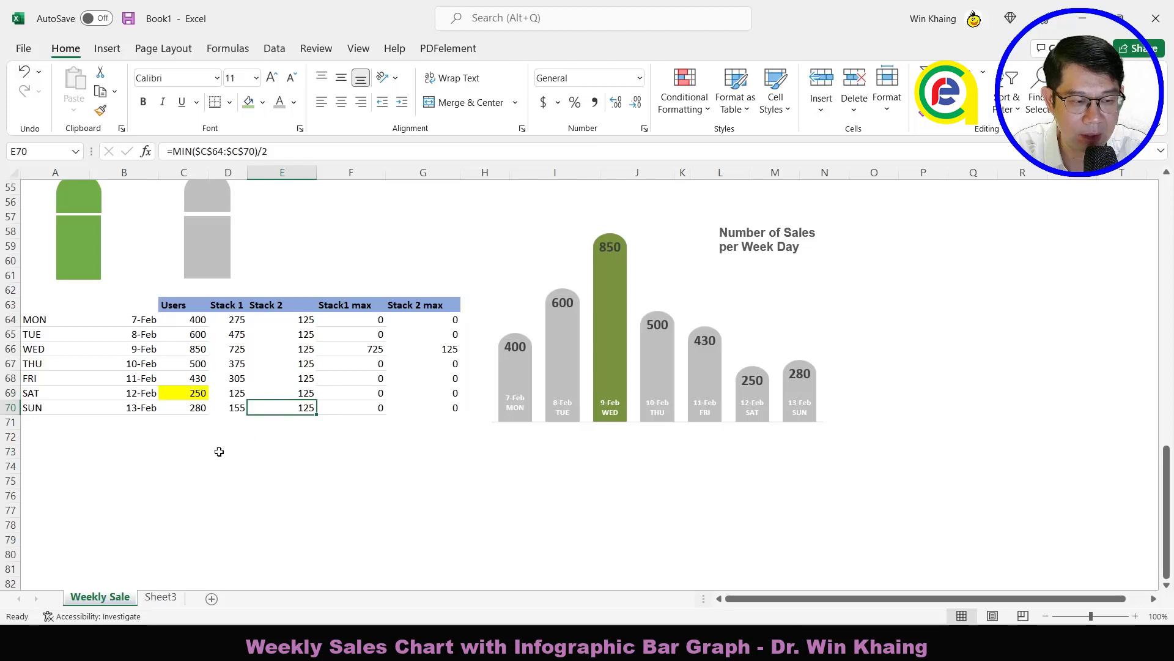
pyautogui.click(160, 596)
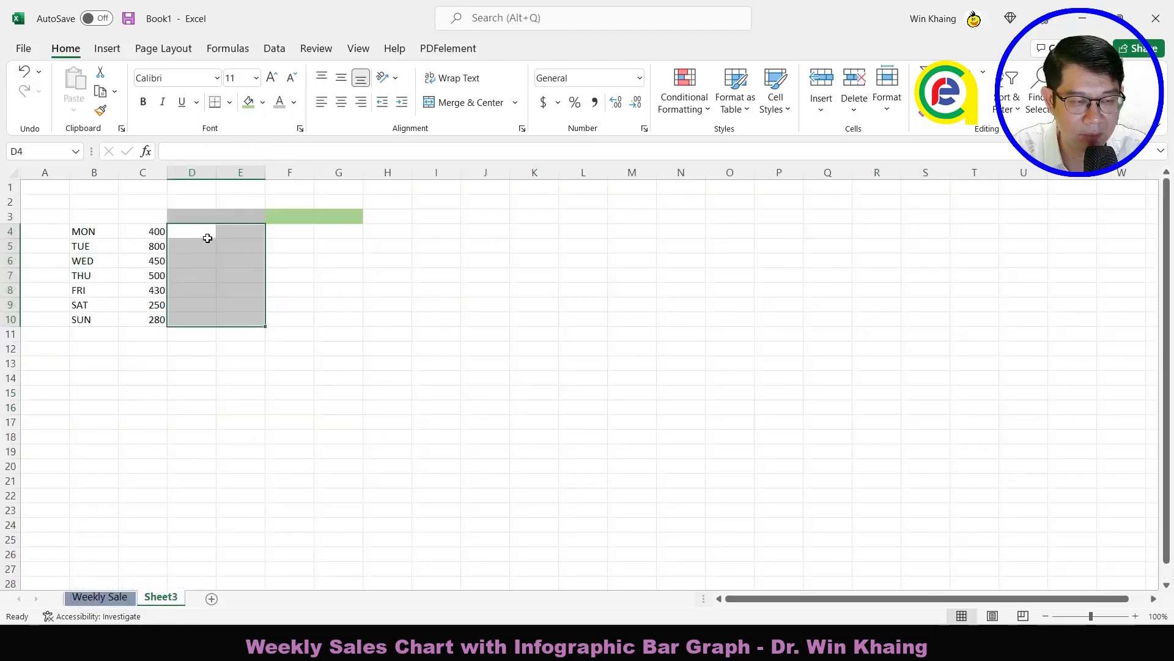
# Step: Enter =MIN($C$4:$C$10)/2 in E4 to get 125
pyautogui.click(249, 232)
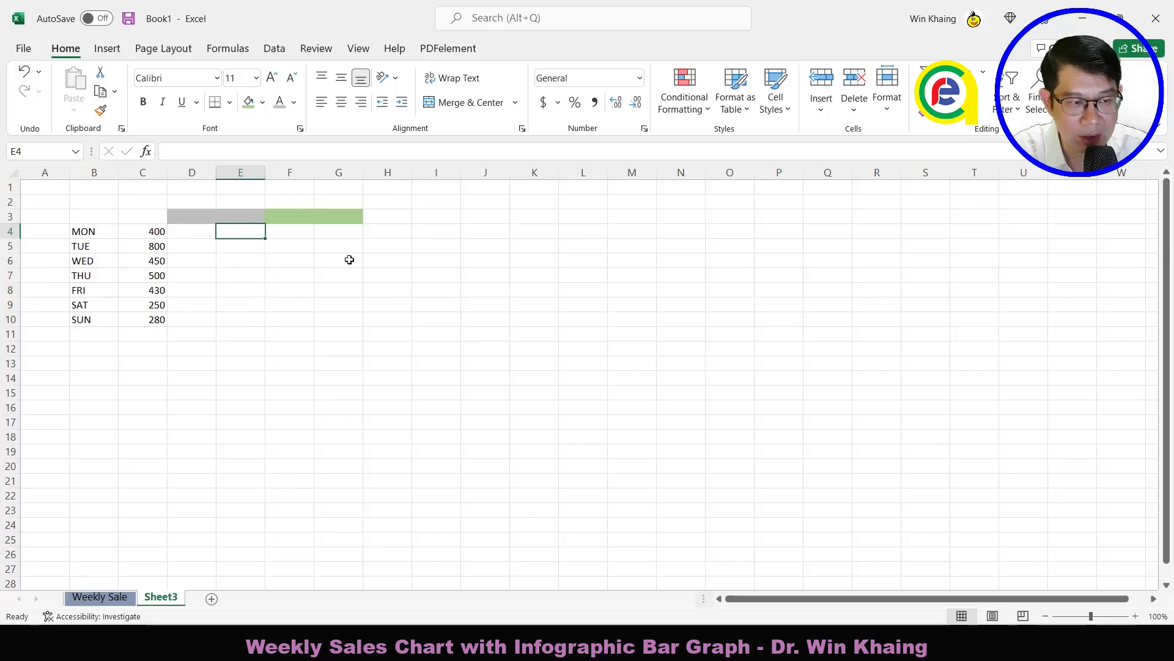
pyautogui.write('=mi')
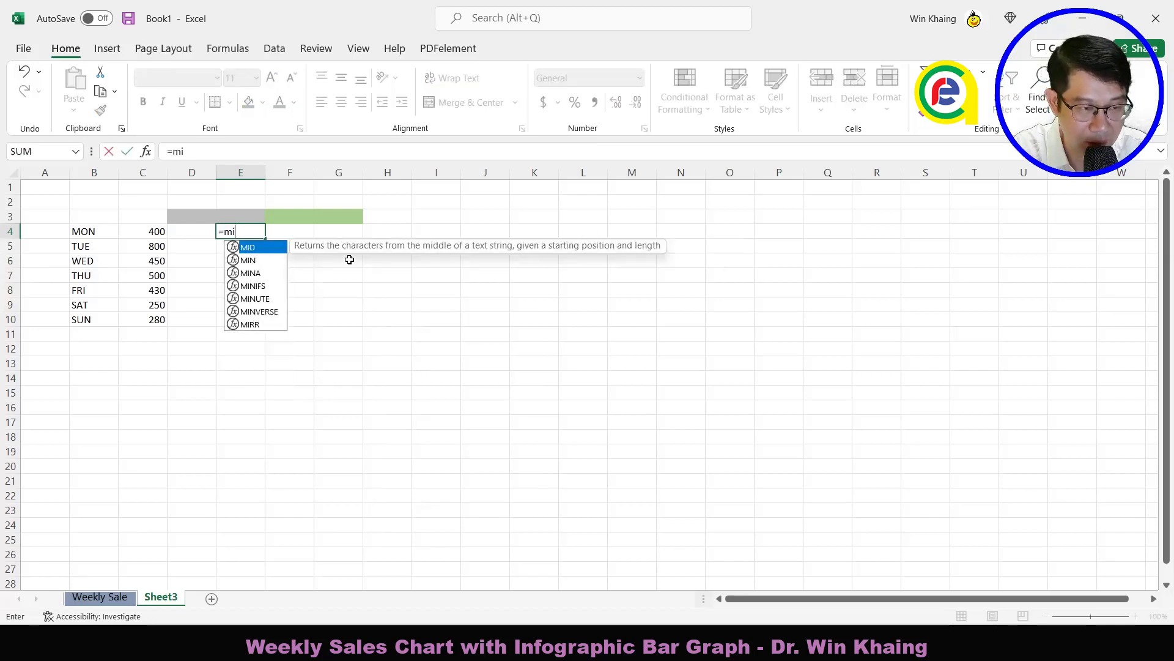
pyautogui.write('n(')
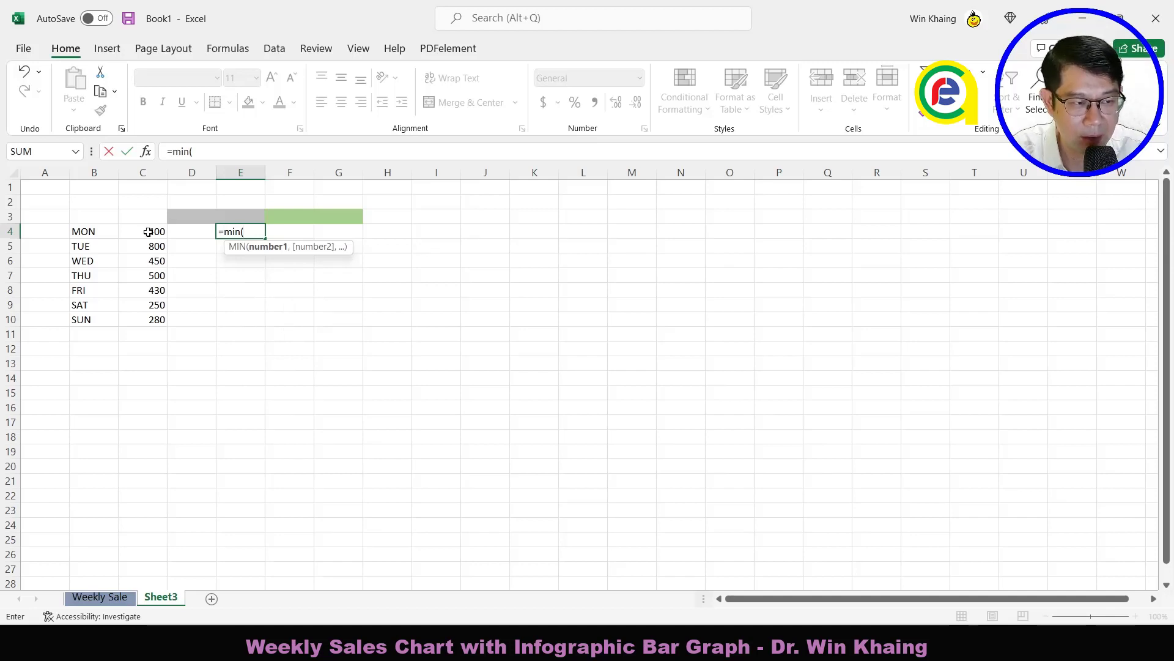
pyautogui.moveTo(147, 231); pyautogui.dragTo(150, 319)
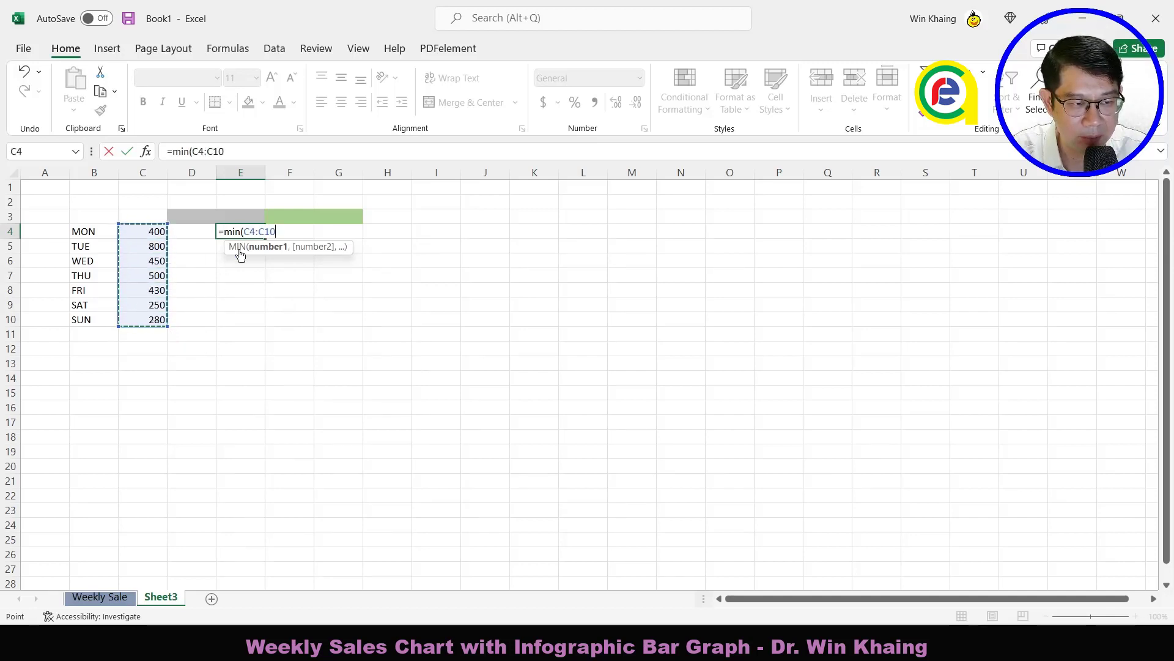
pyautogui.click(252, 231)
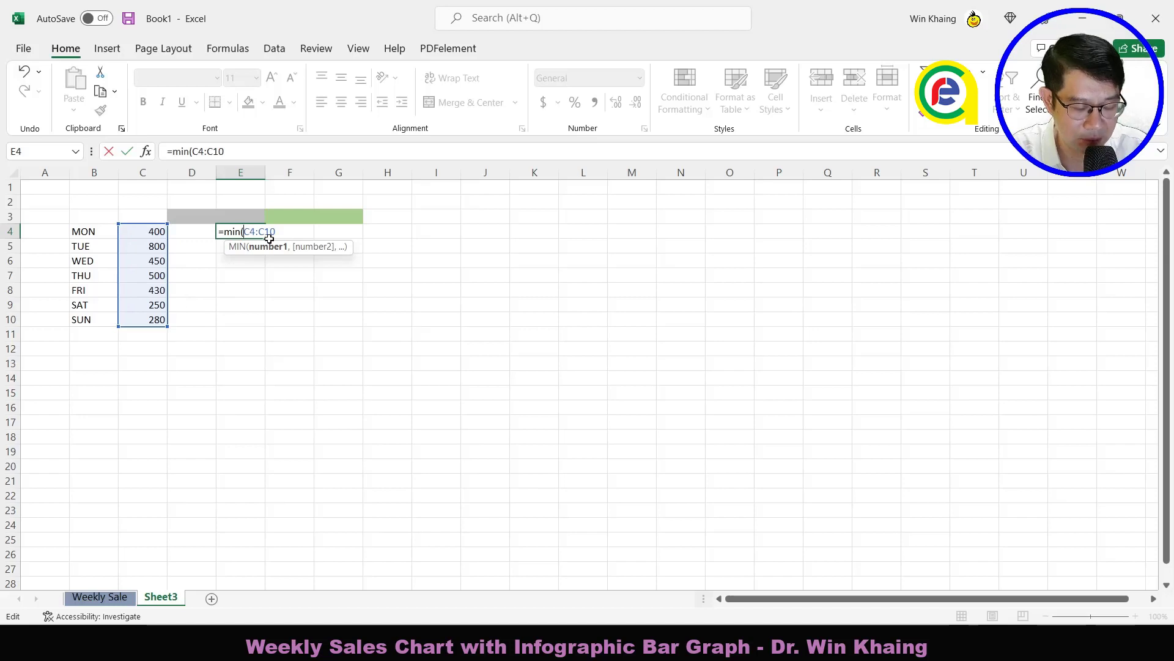
pyautogui.press('F4')
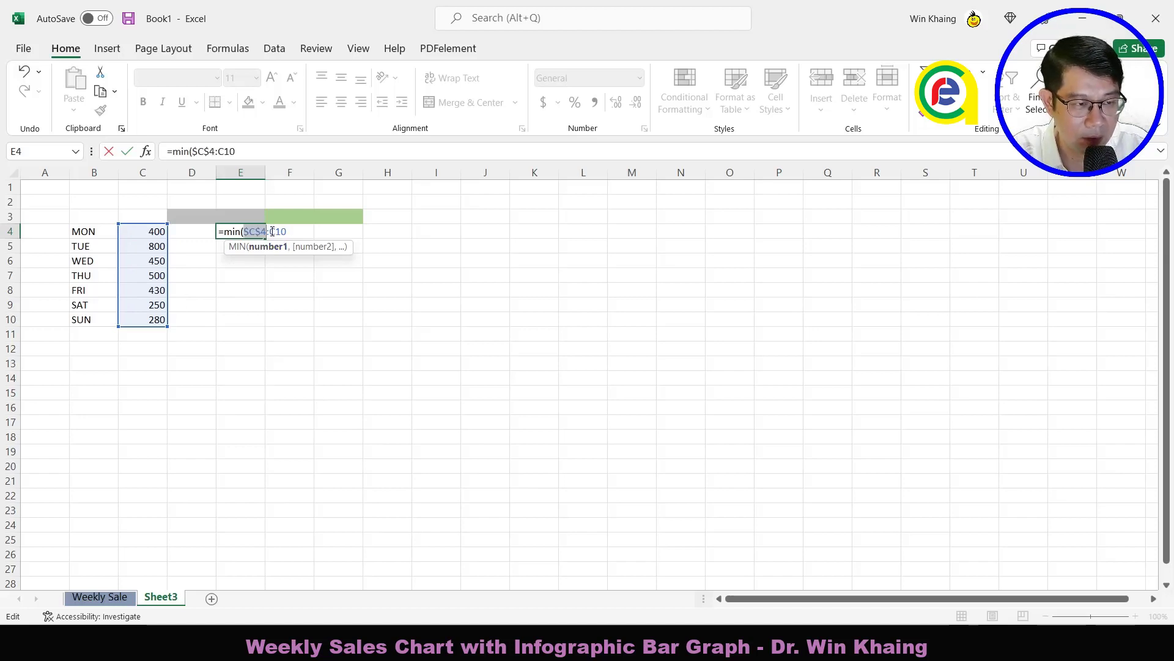
pyautogui.click(272, 234)
pyautogui.press('F4')
pyautogui.click(310, 233)
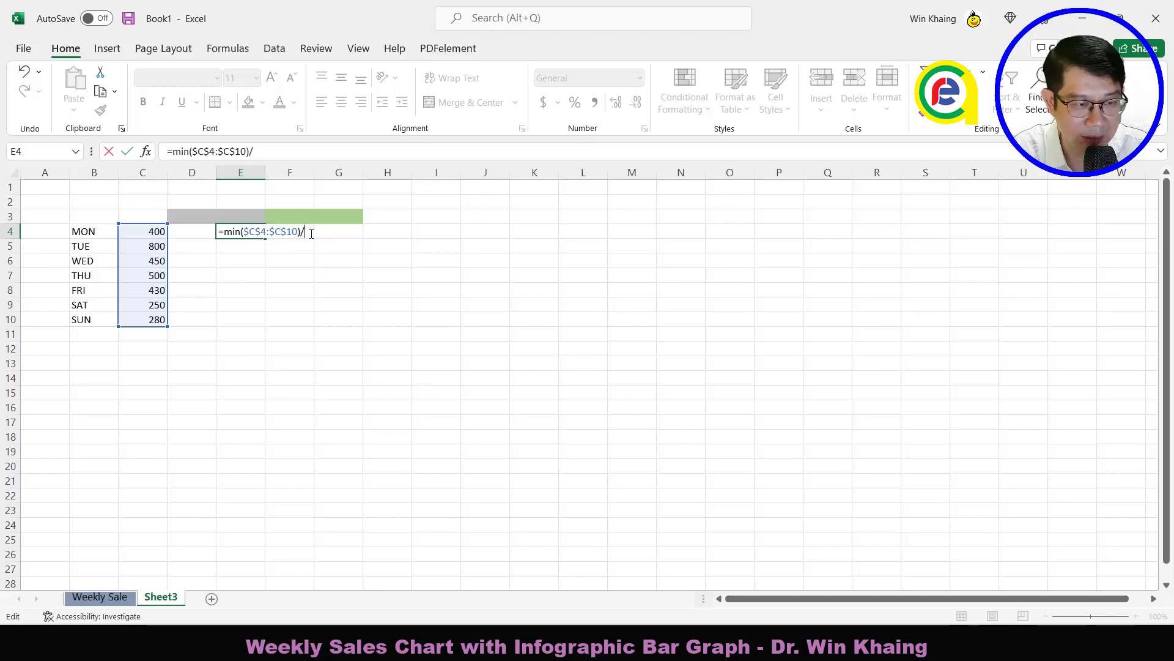
pyautogui.write('2')
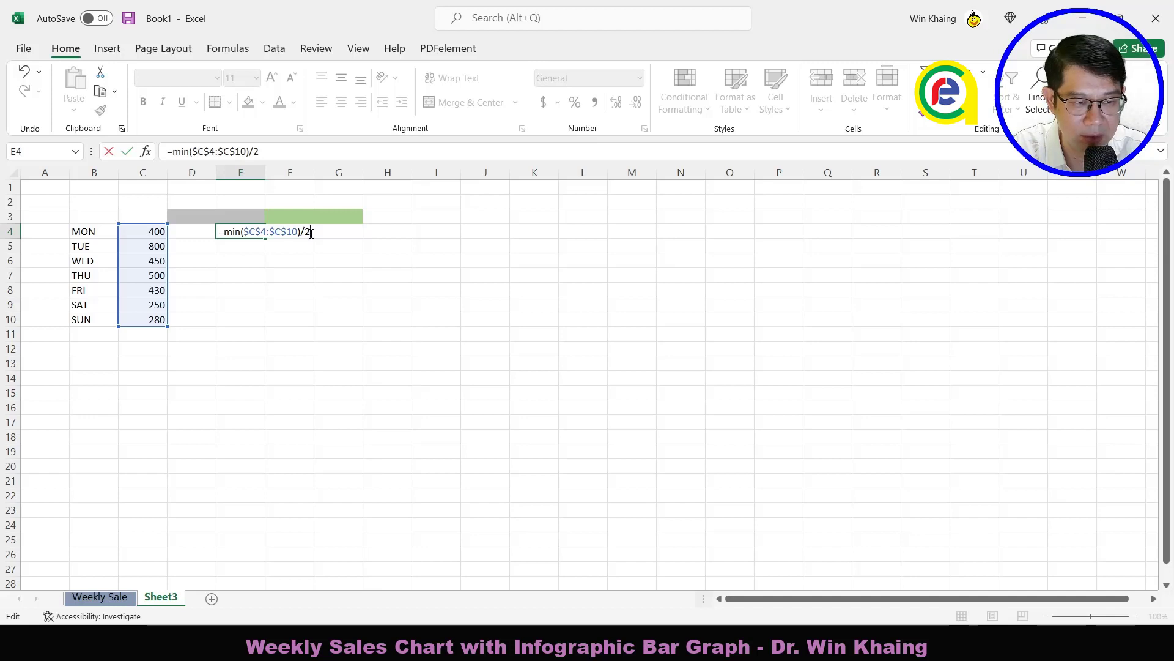
pyautogui.press('Return')
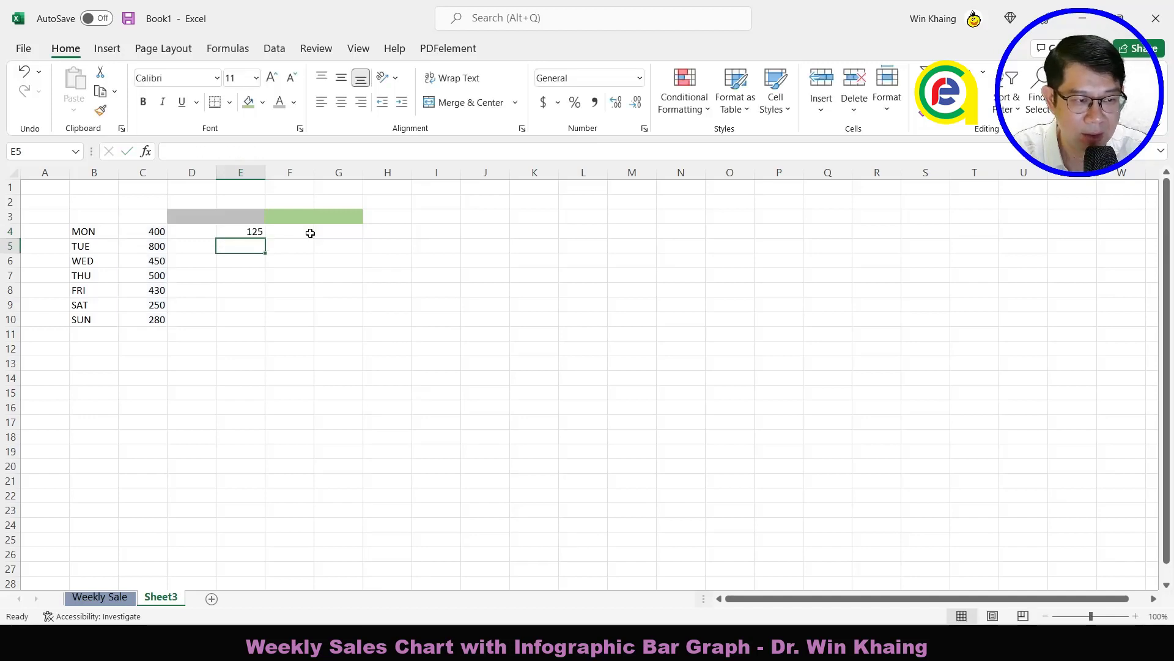
# Step: Copy the E4 formula down to E10
pyautogui.click(260, 233)
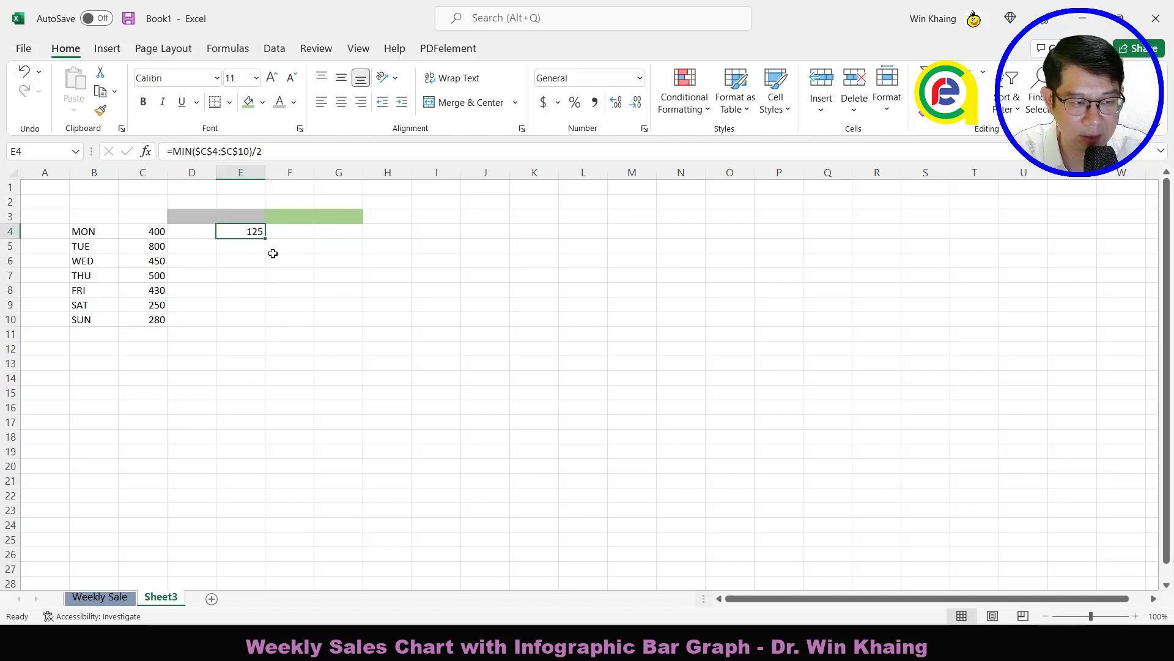
pyautogui.moveTo(263, 236); pyautogui.dragTo(281, 325)
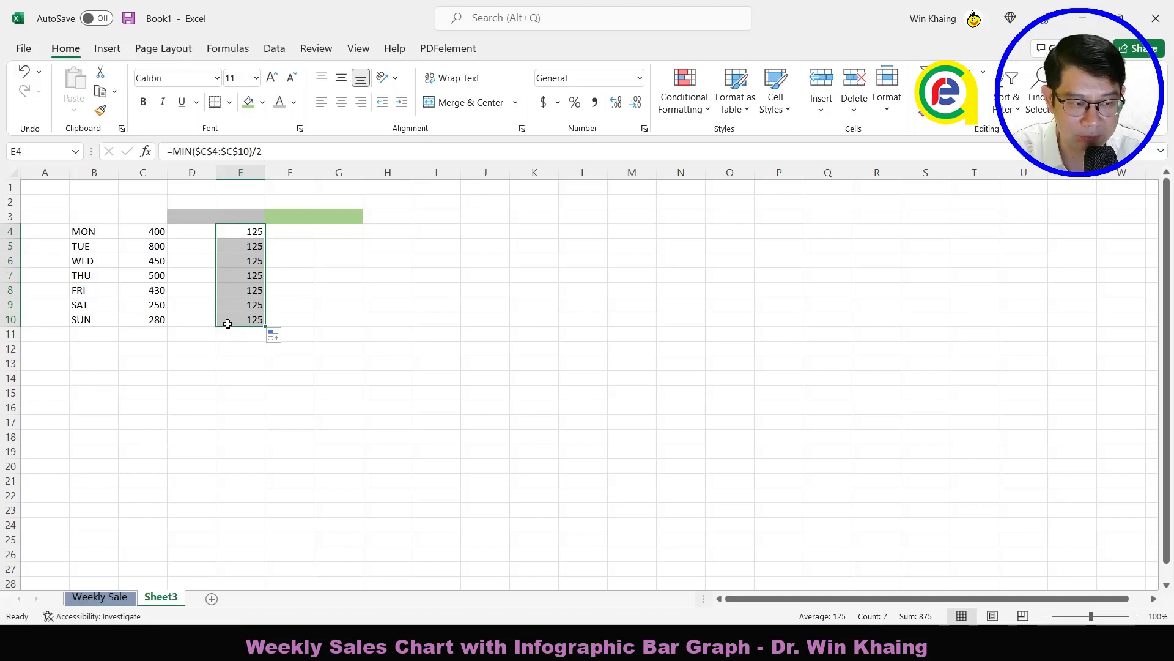
pyautogui.click(193, 233)
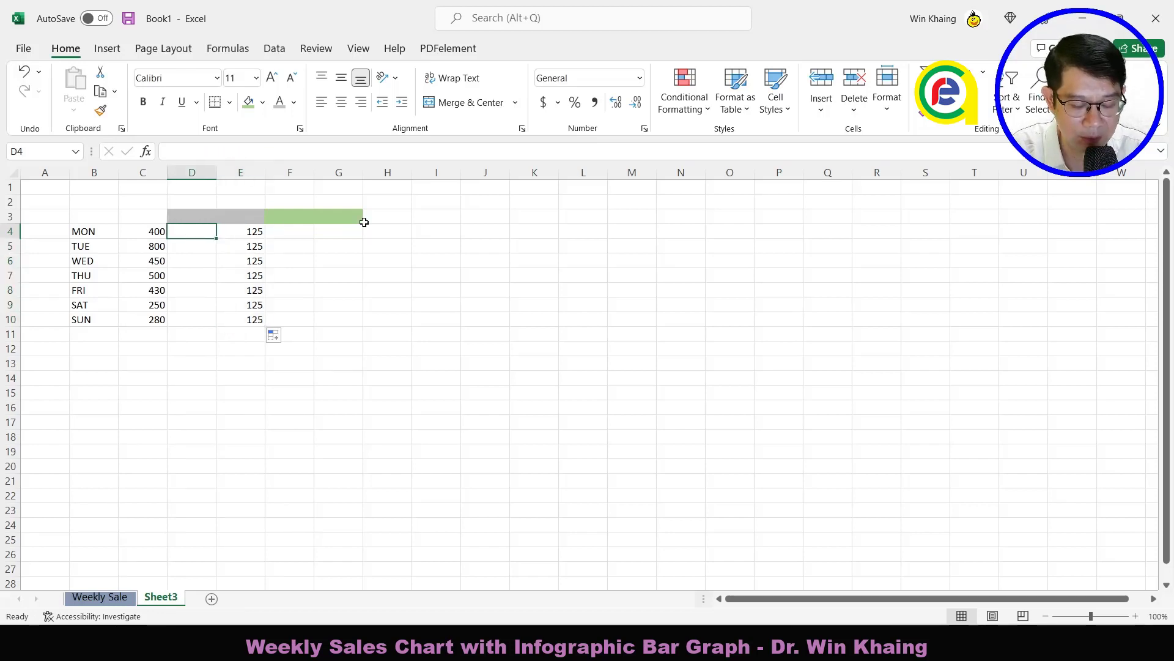
# Step: Enter =C4-E4 in D4
pyautogui.write('=')
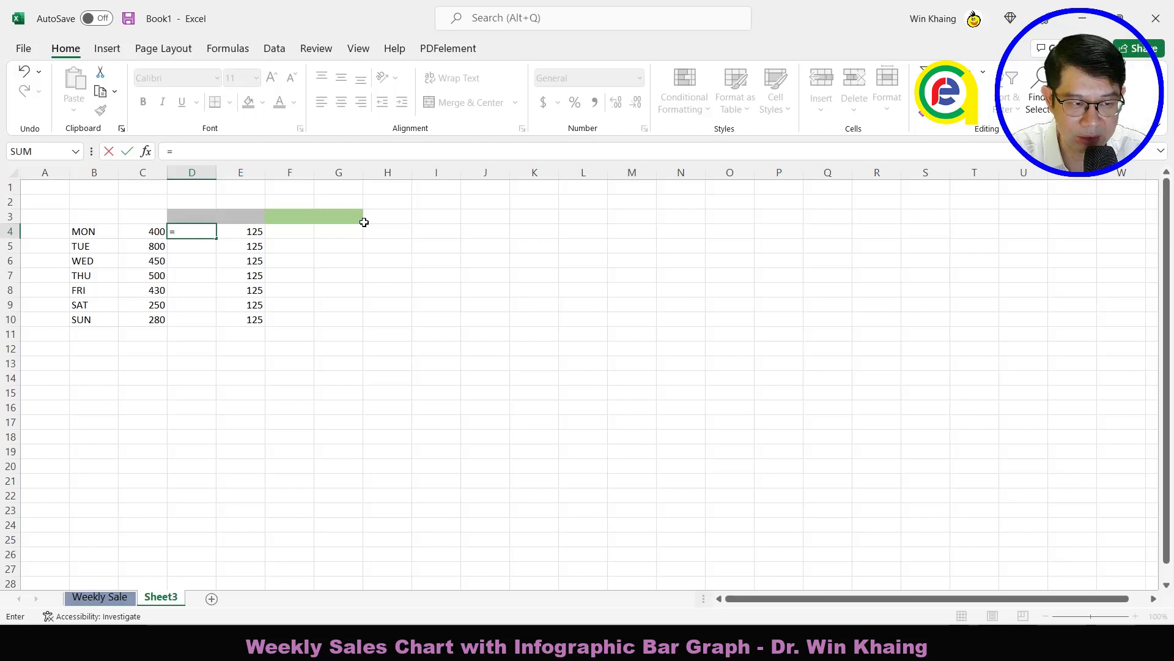
pyautogui.click(145, 234)
pyautogui.write('-')
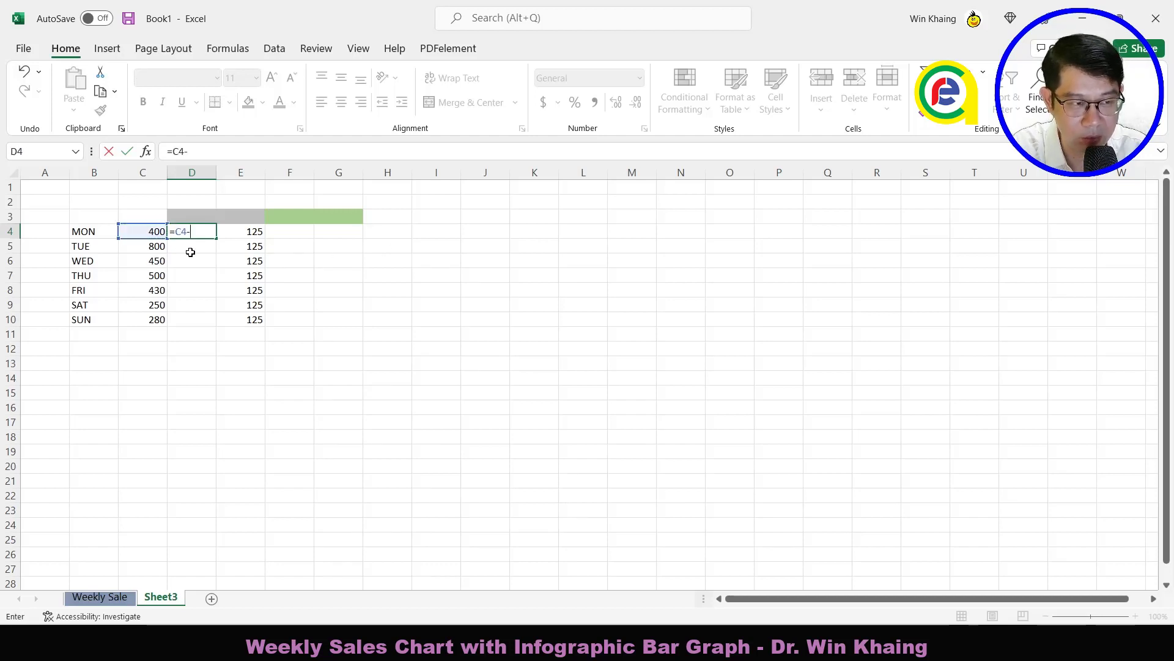
pyautogui.click(250, 235)
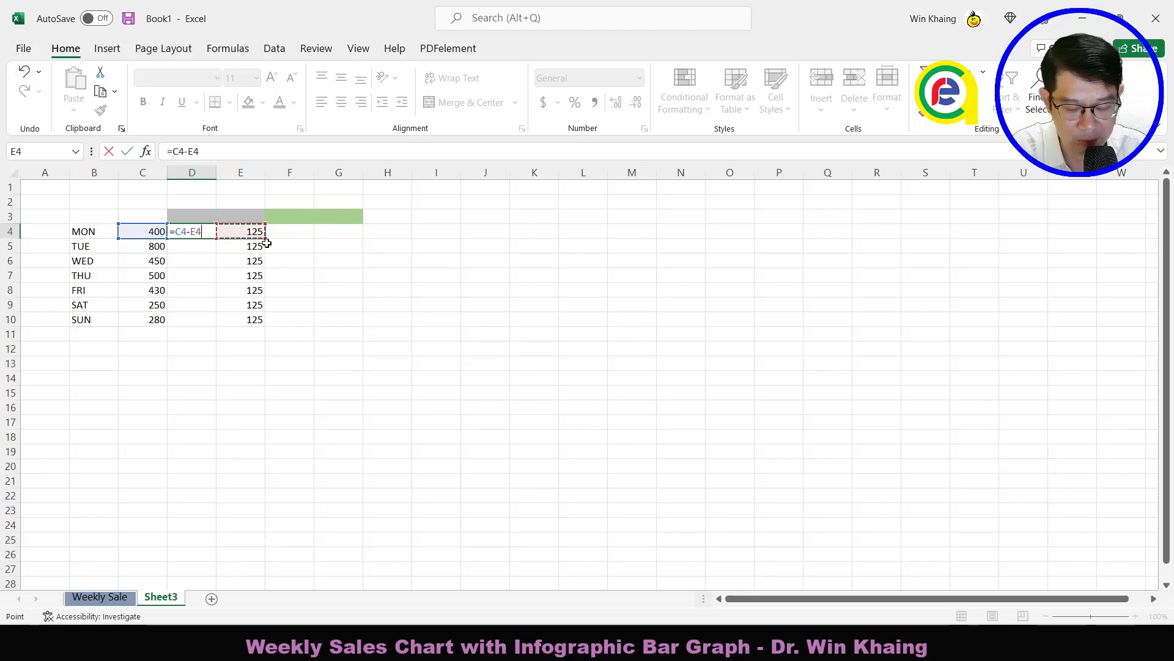
pyautogui.press('Return')
# Step: Copy the D4 formula down to D10 and return to the Weekly Sale sheet
pyautogui.click(205, 231)
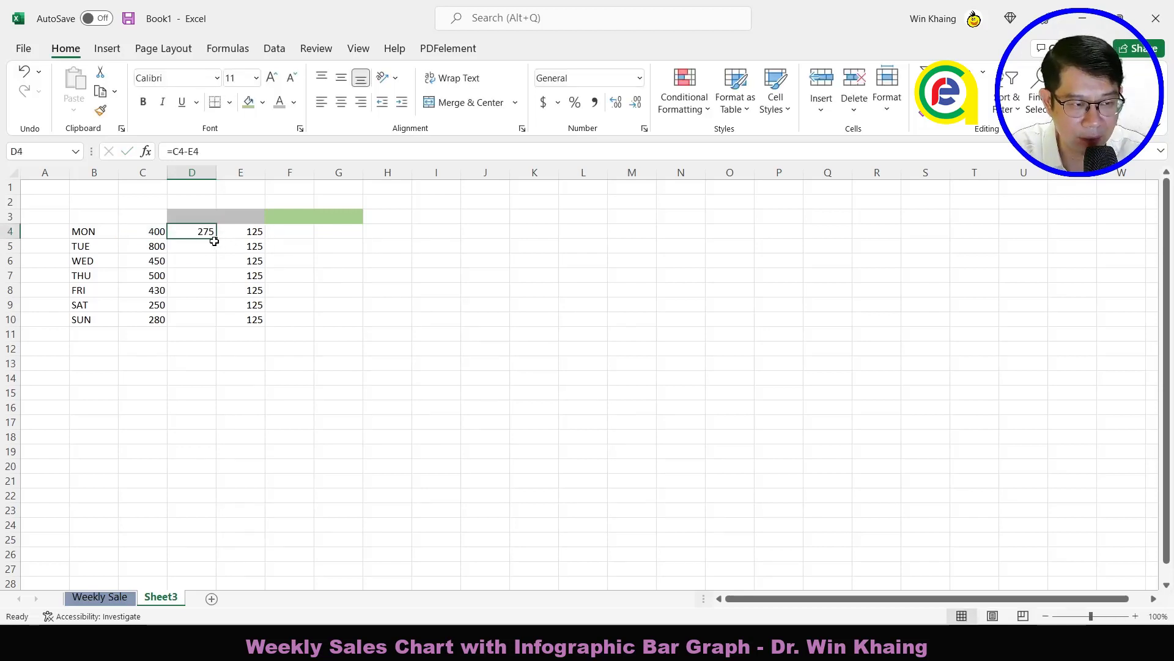
pyautogui.moveTo(216, 240); pyautogui.dragTo(205, 323)
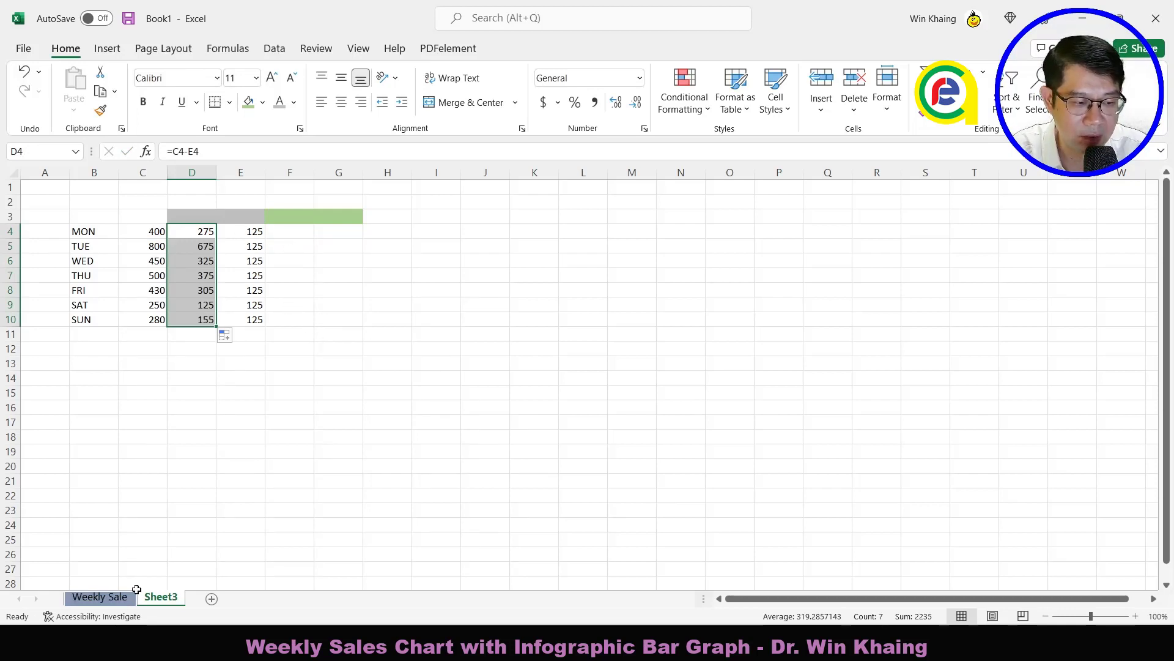
pyautogui.click(116, 598)
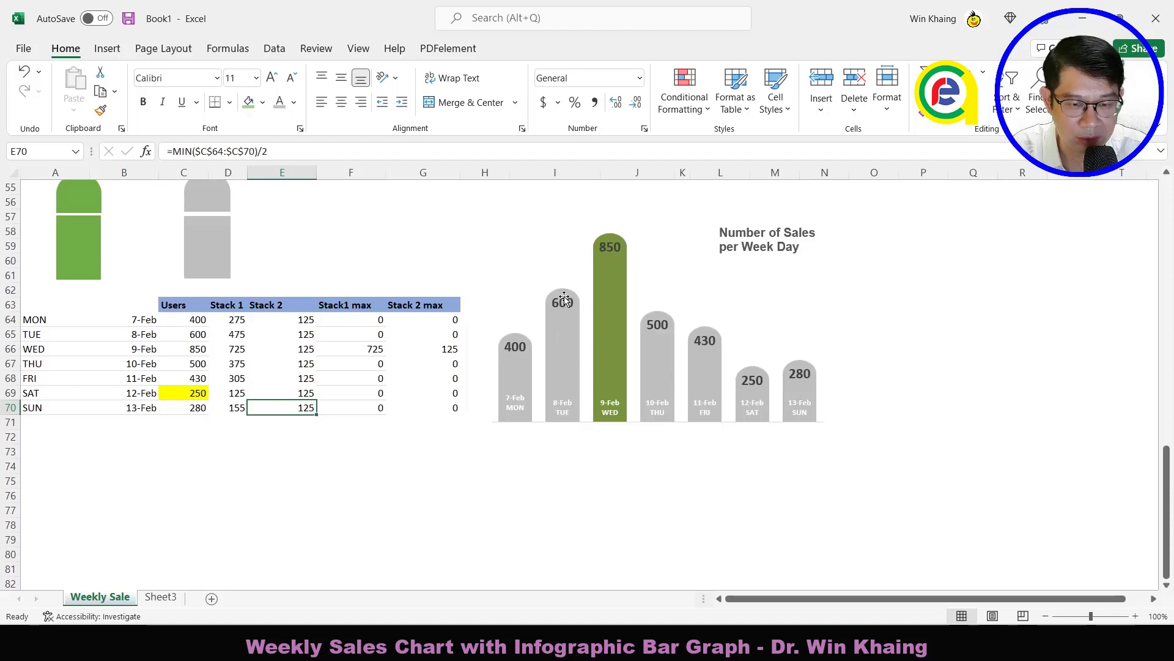
pyautogui.click(199, 227)
pyautogui.click(223, 193)
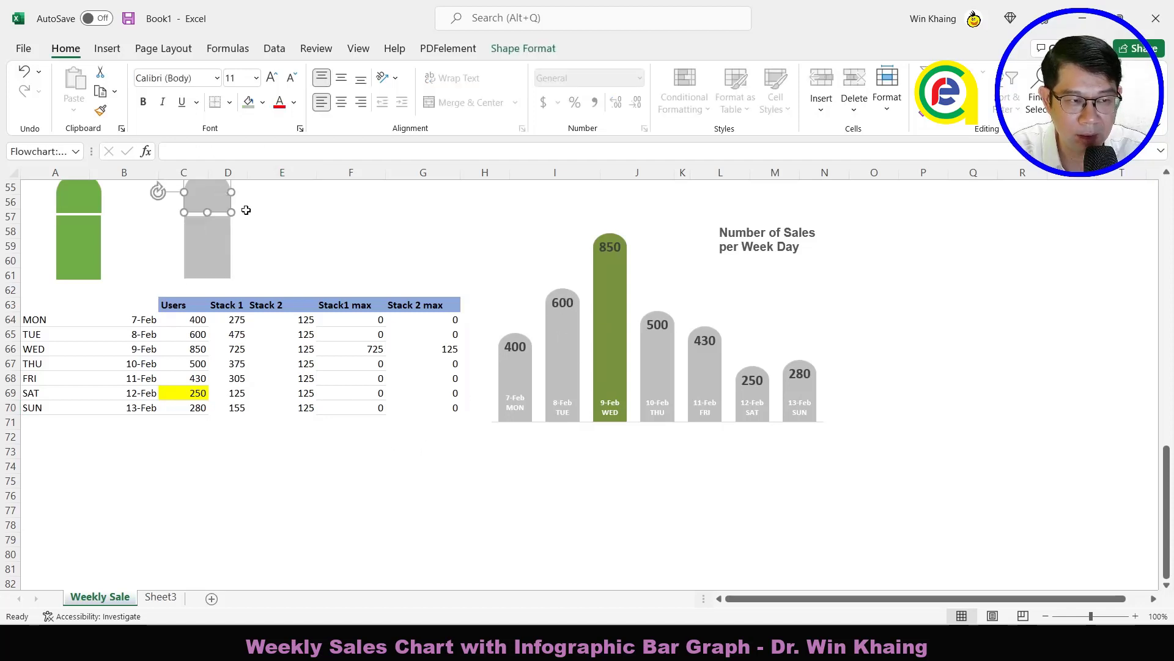
pyautogui.scroll(2, 223, 262)
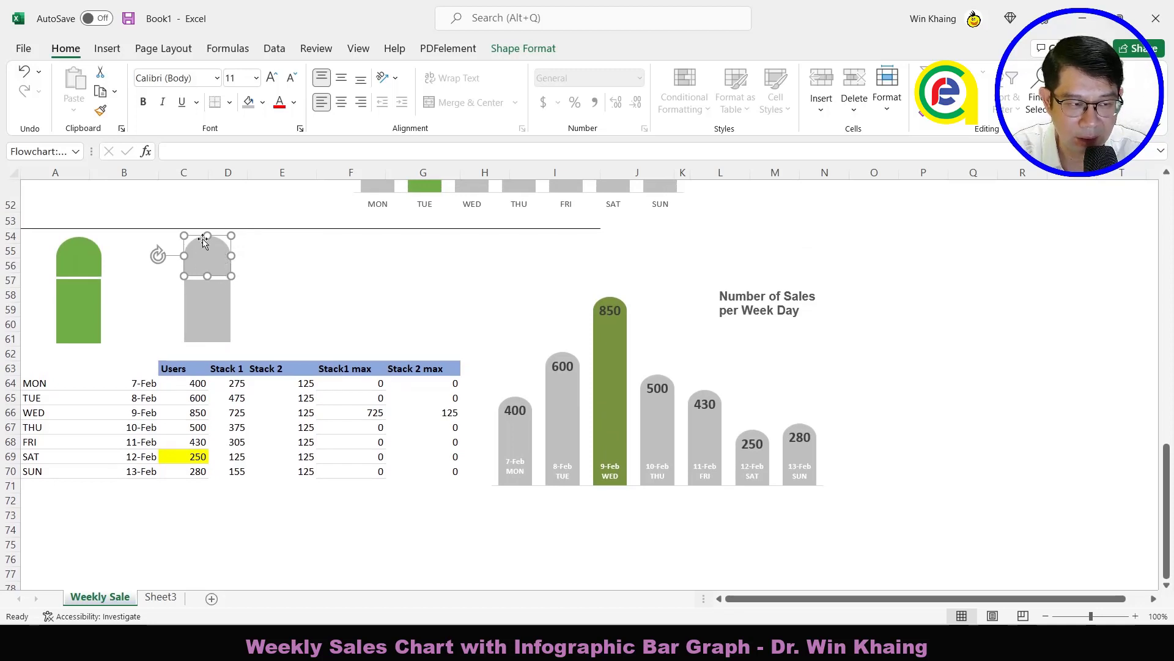
pyautogui.click(215, 305)
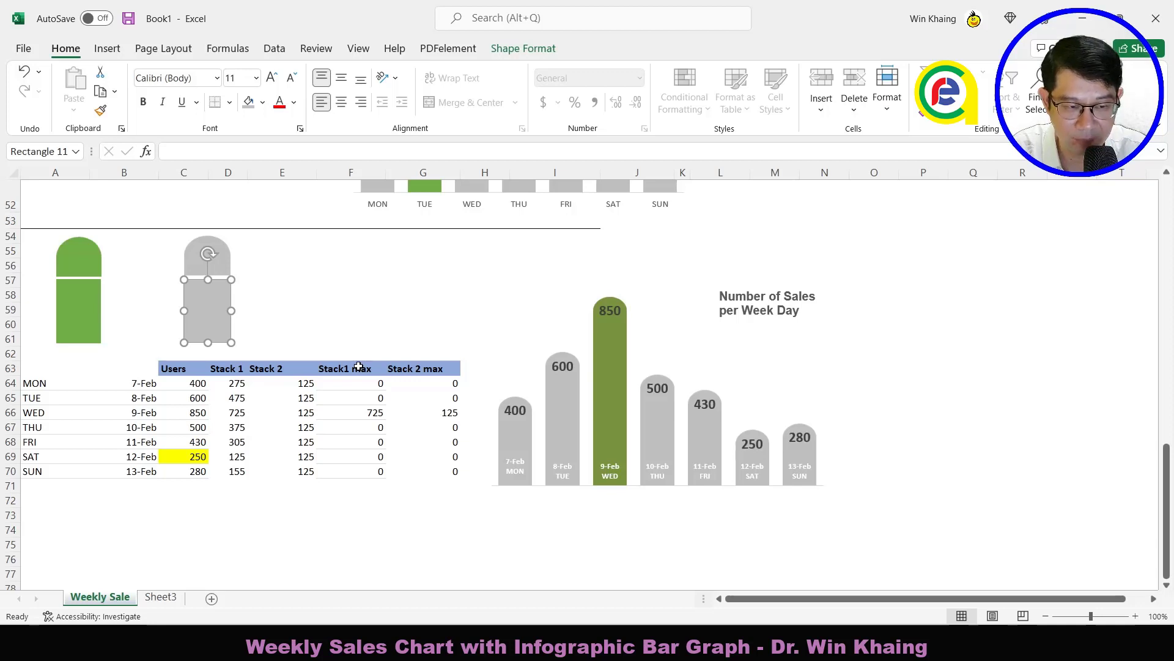
# Step: On Sheet3, enter the headers max1 in F3 and max2 in G3
pyautogui.click(161, 597)
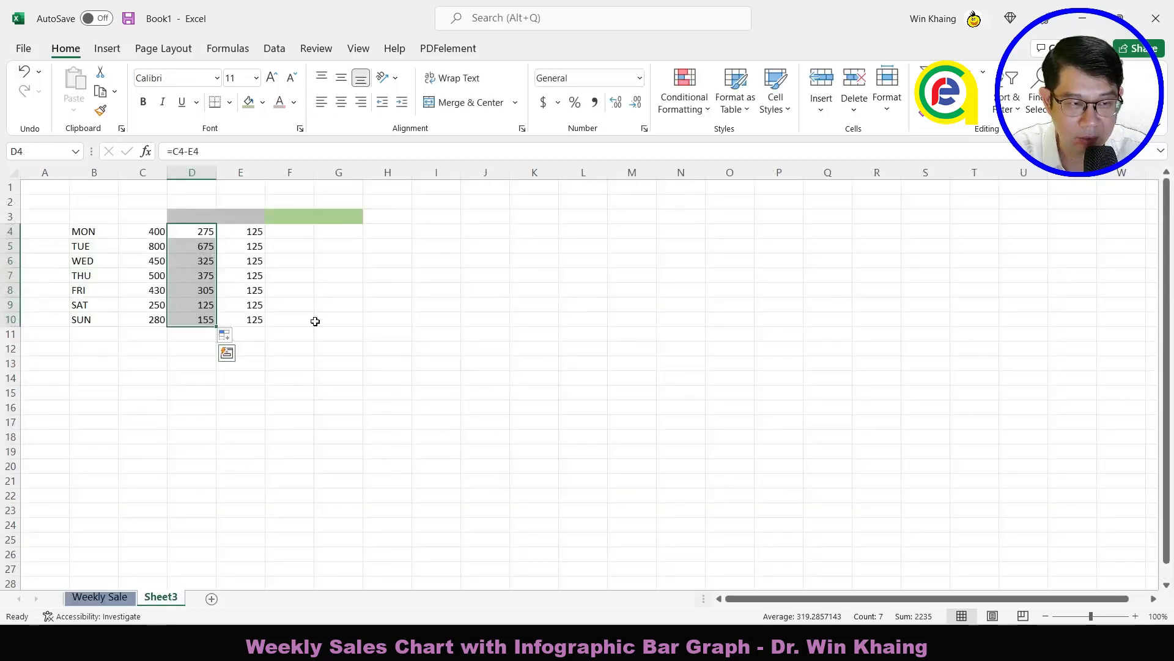
pyautogui.click(298, 211)
pyautogui.write('ma')
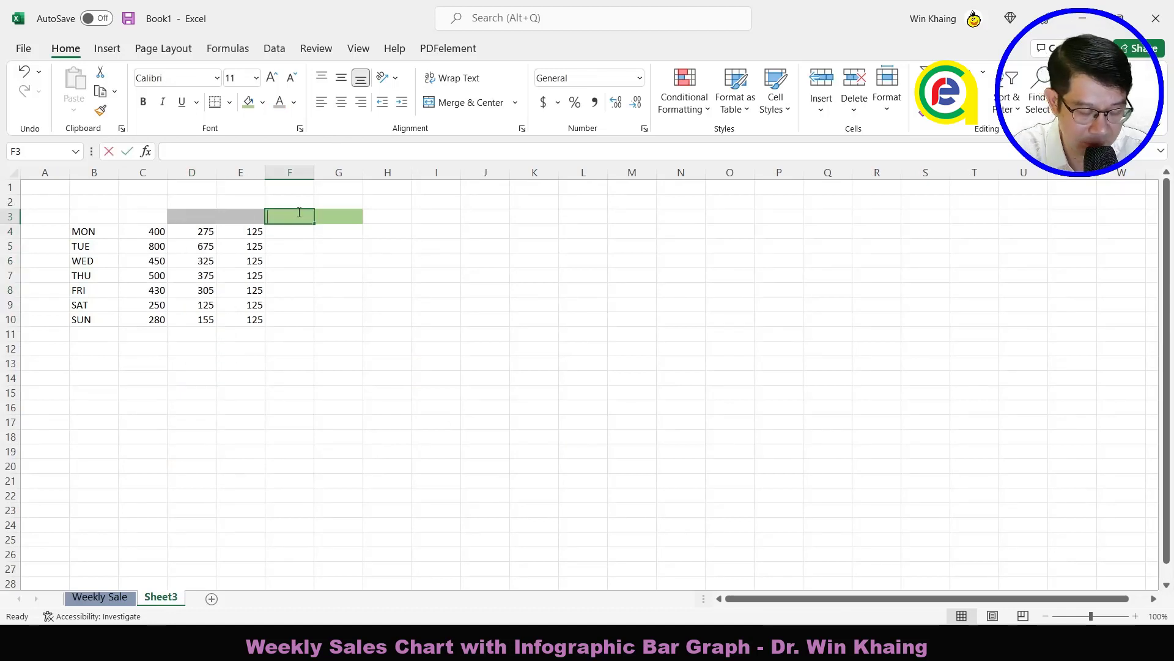
pyautogui.write('x1')
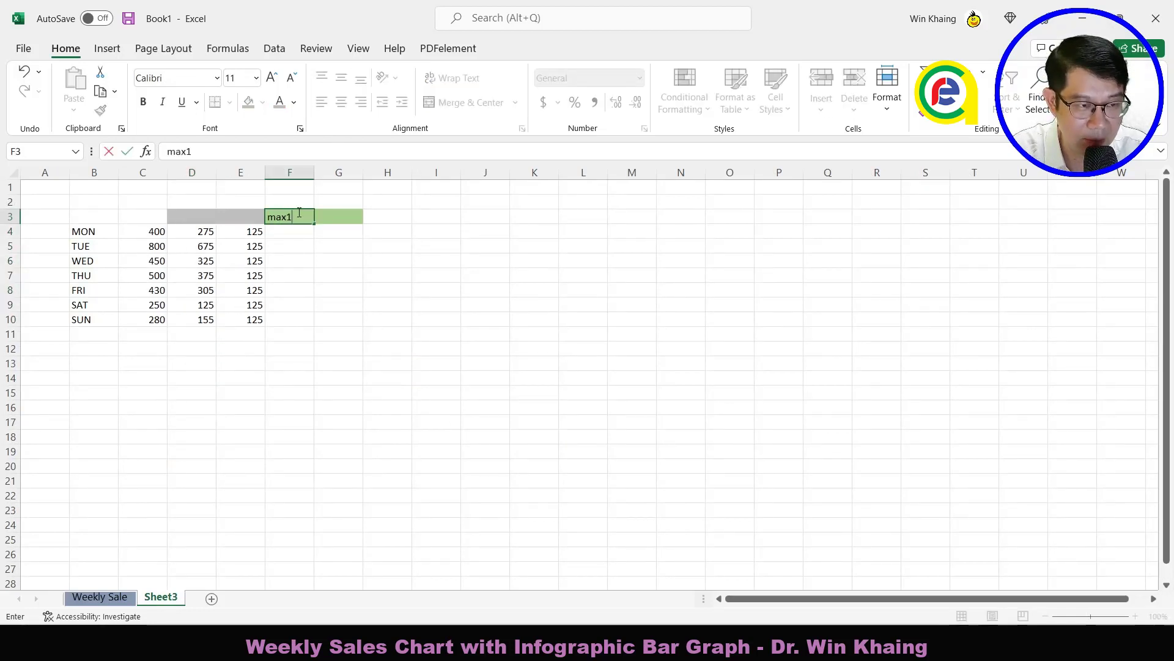
pyautogui.press('Tab')
pyautogui.write('ma')
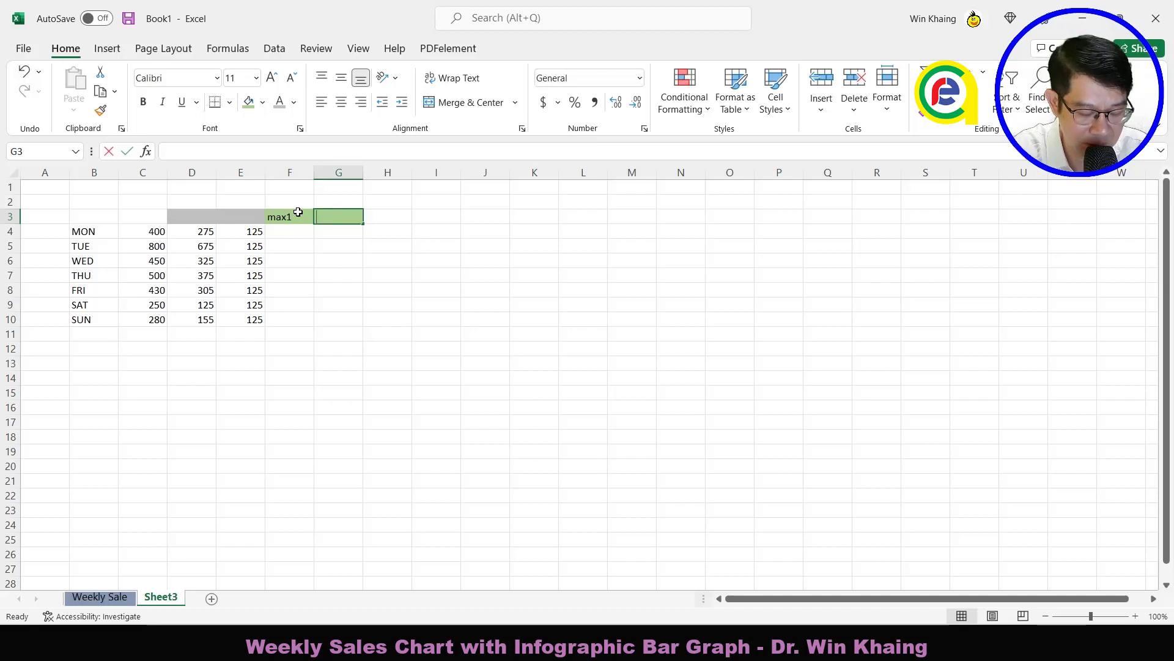
pyautogui.write('x2')
pyautogui.click(298, 212)
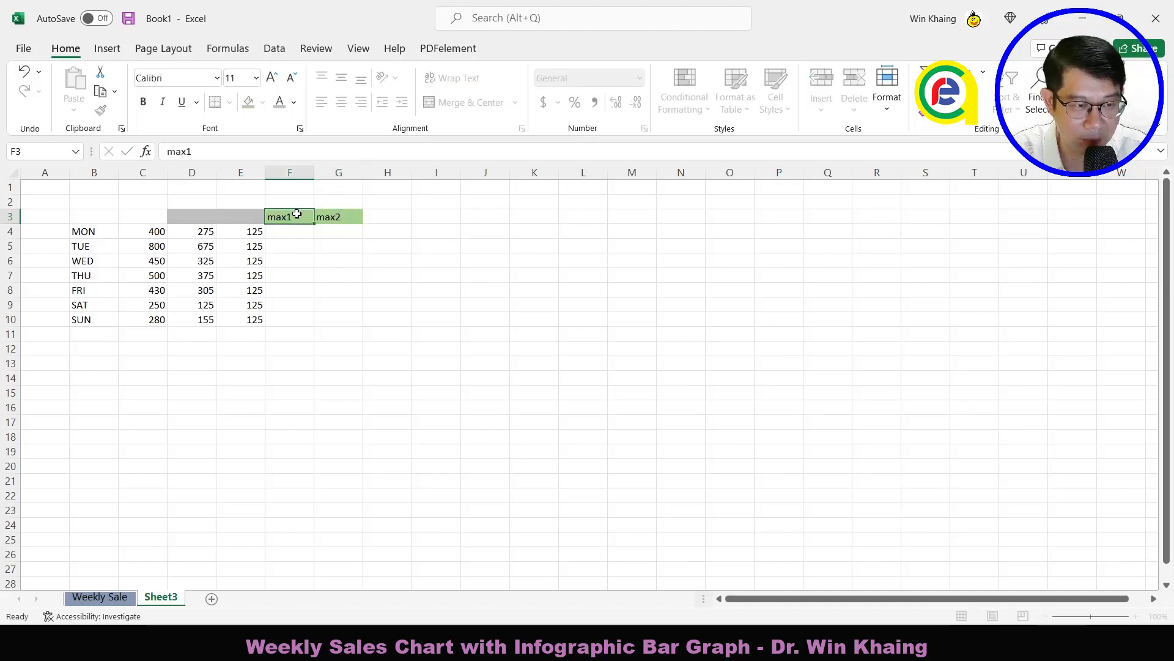
# Step: Label D3 and E3 as b1 and b2 with Automatic black font colour
pyautogui.click(203, 215)
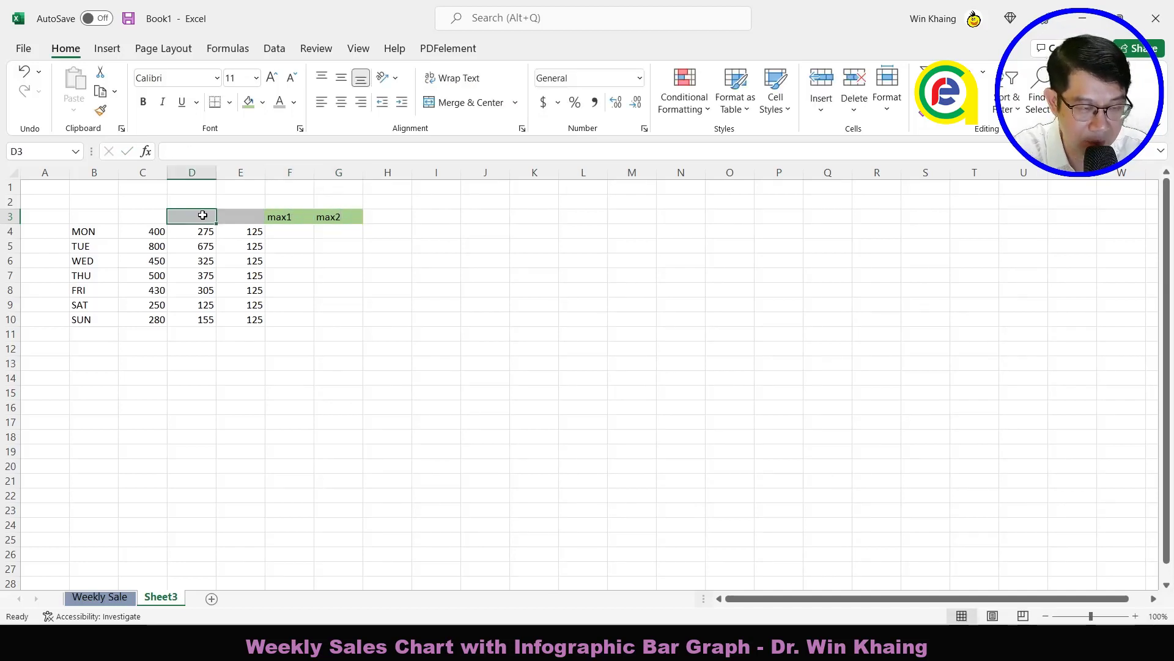
pyautogui.write('b')
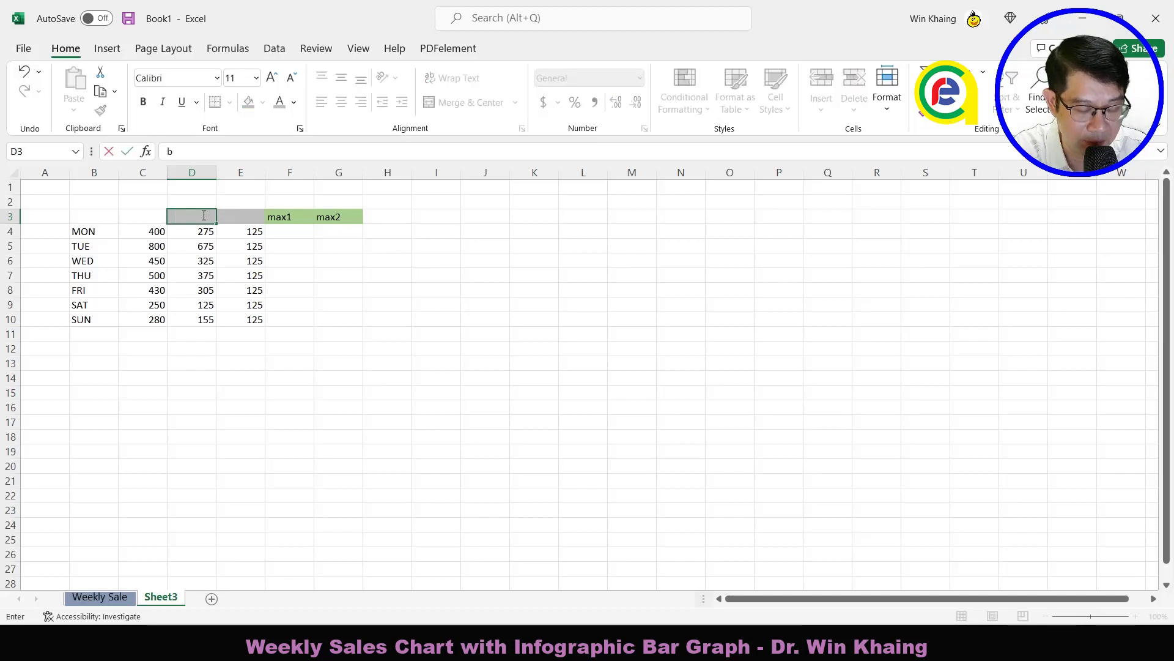
pyautogui.press('BackSpace')
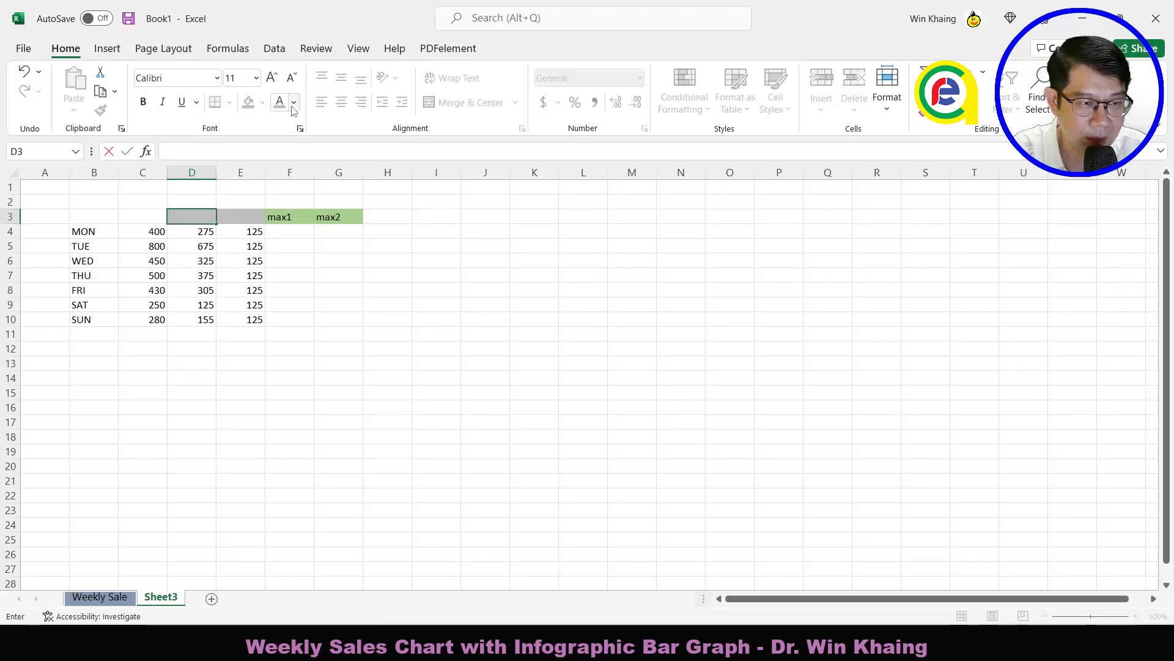
pyautogui.click(294, 102)
pyautogui.click(306, 125)
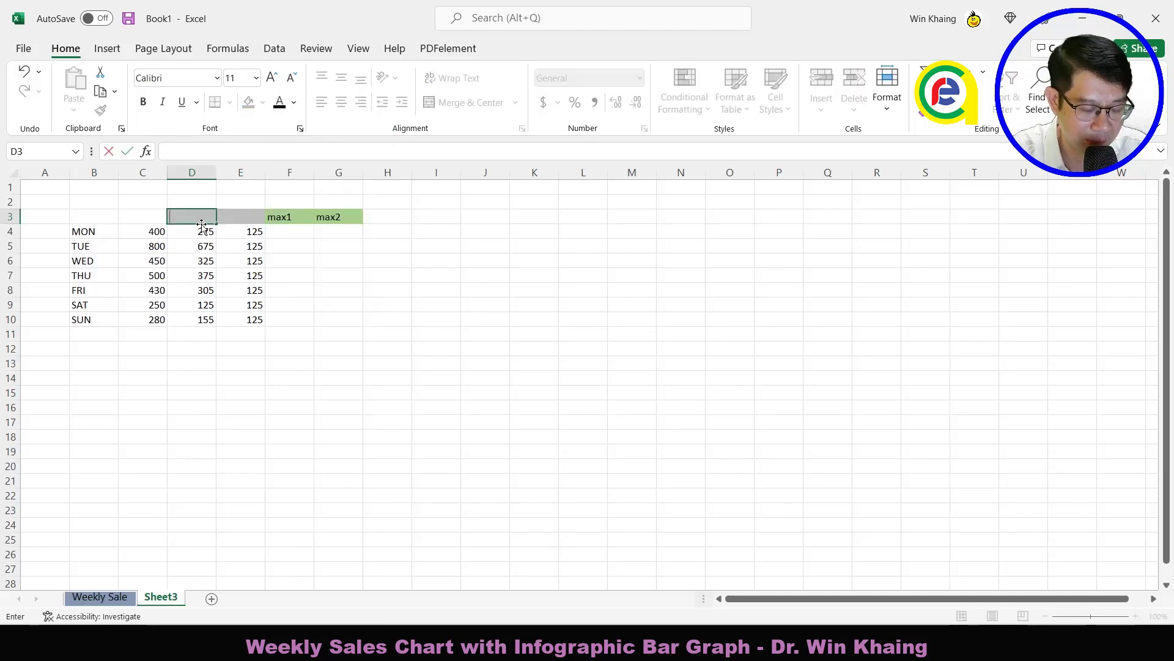
pyautogui.write('b1')
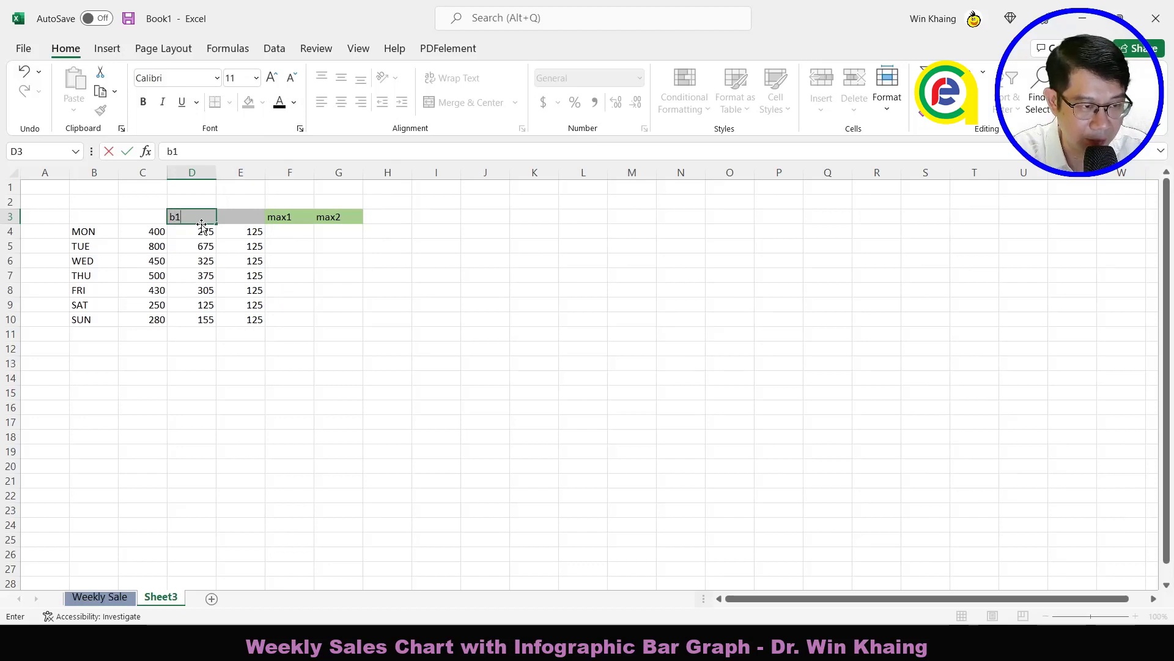
pyautogui.press('Tab')
pyautogui.write('b2')
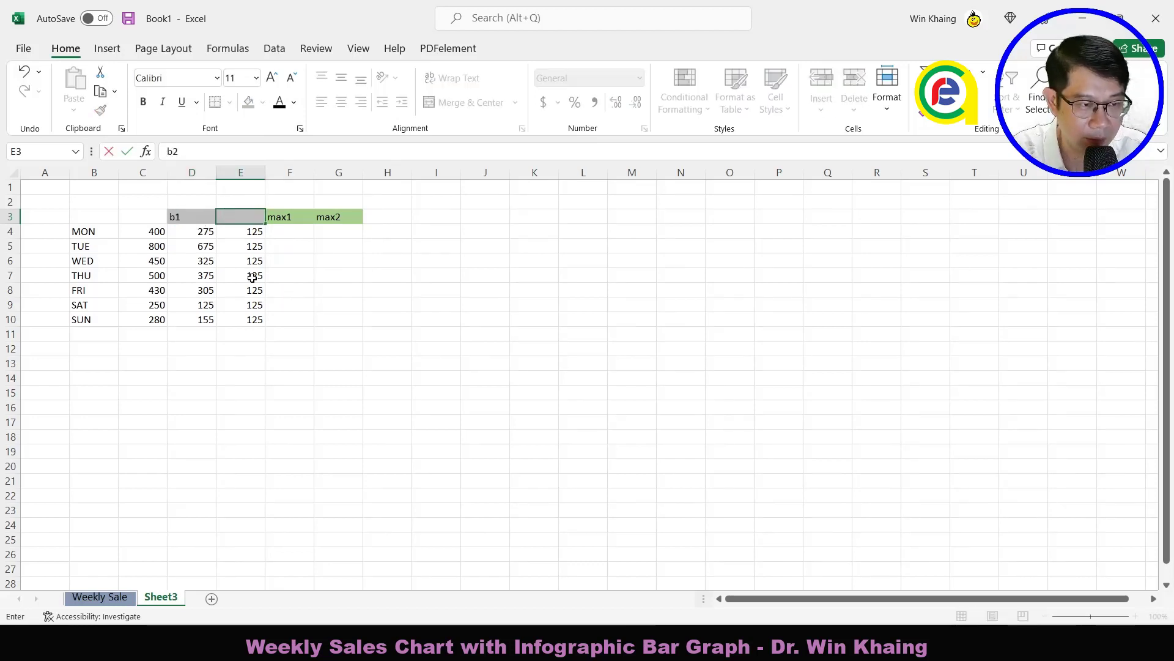
pyautogui.press('Return')
pyautogui.click(244, 217)
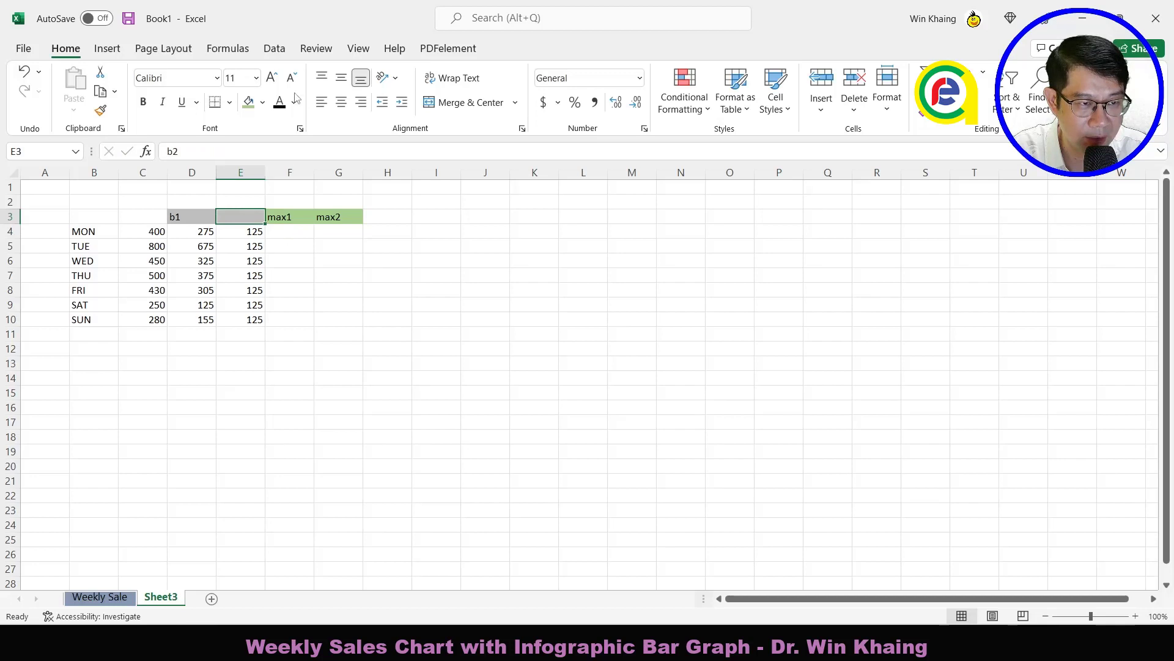
pyautogui.click(279, 102)
pyautogui.click(316, 297)
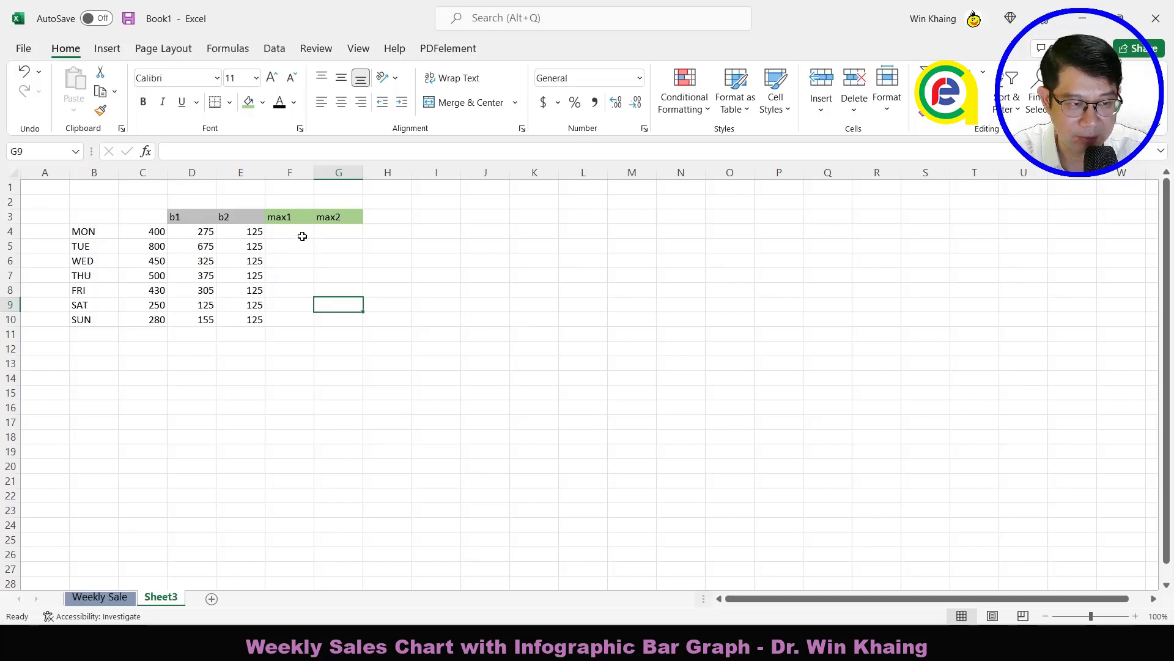
pyautogui.click(302, 234)
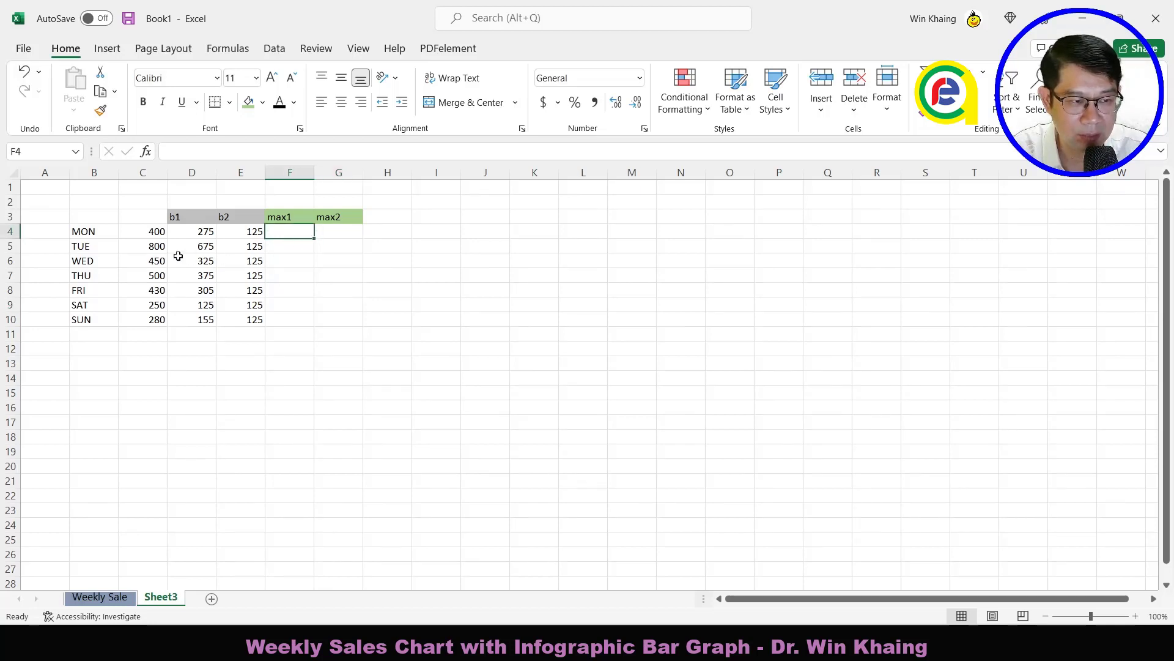
pyautogui.moveTo(205, 233); pyautogui.dragTo(207, 234)
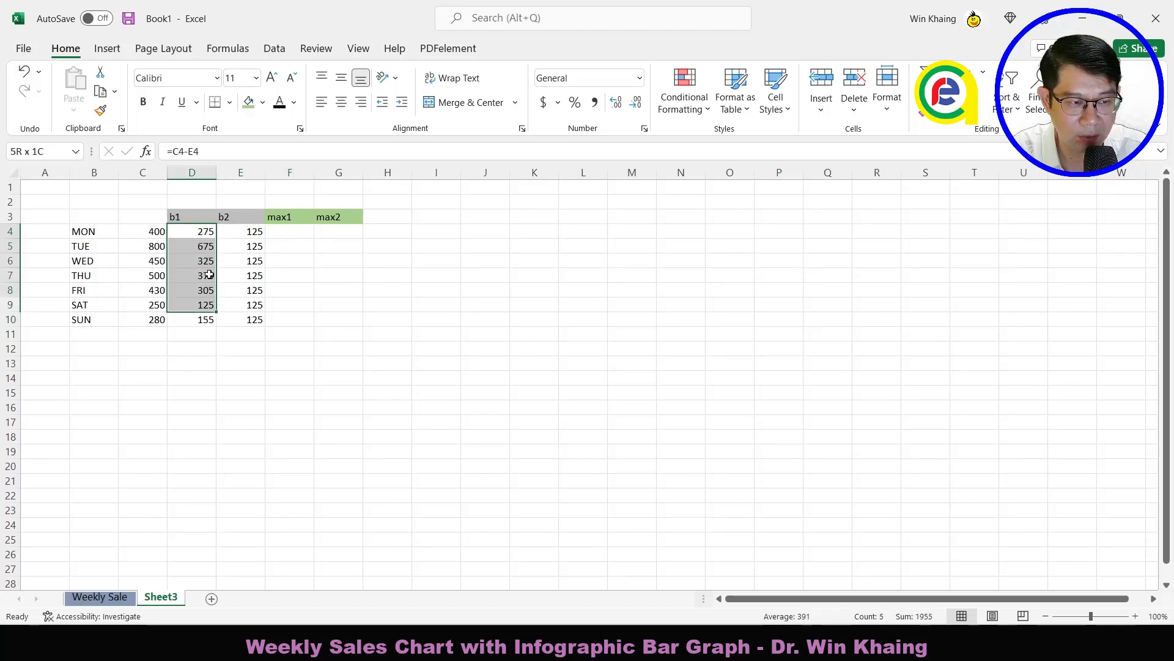
pyautogui.moveTo(207, 234); pyautogui.dragTo(214, 319)
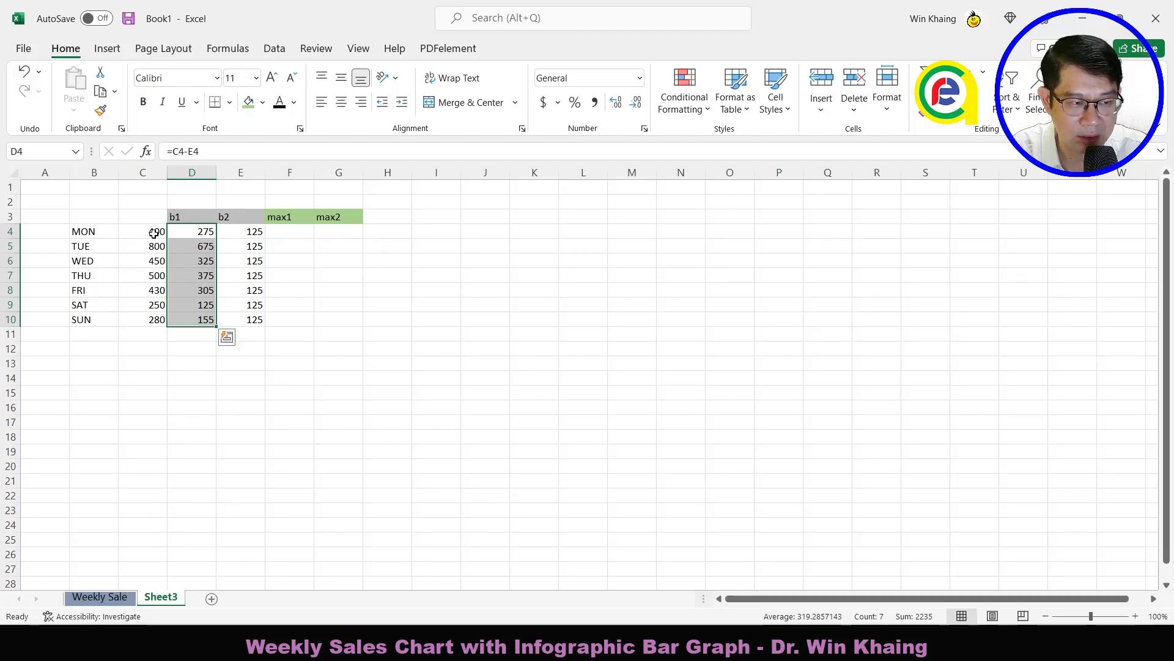
pyautogui.moveTo(200, 232); pyautogui.dragTo(203, 321)
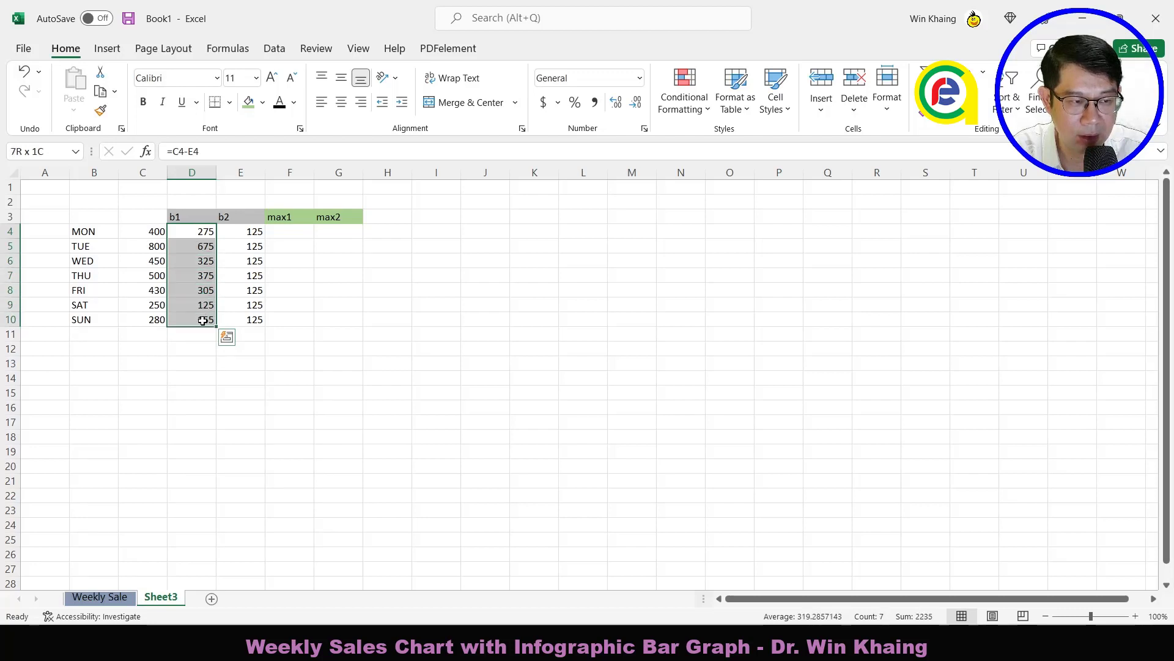
pyautogui.click(292, 274)
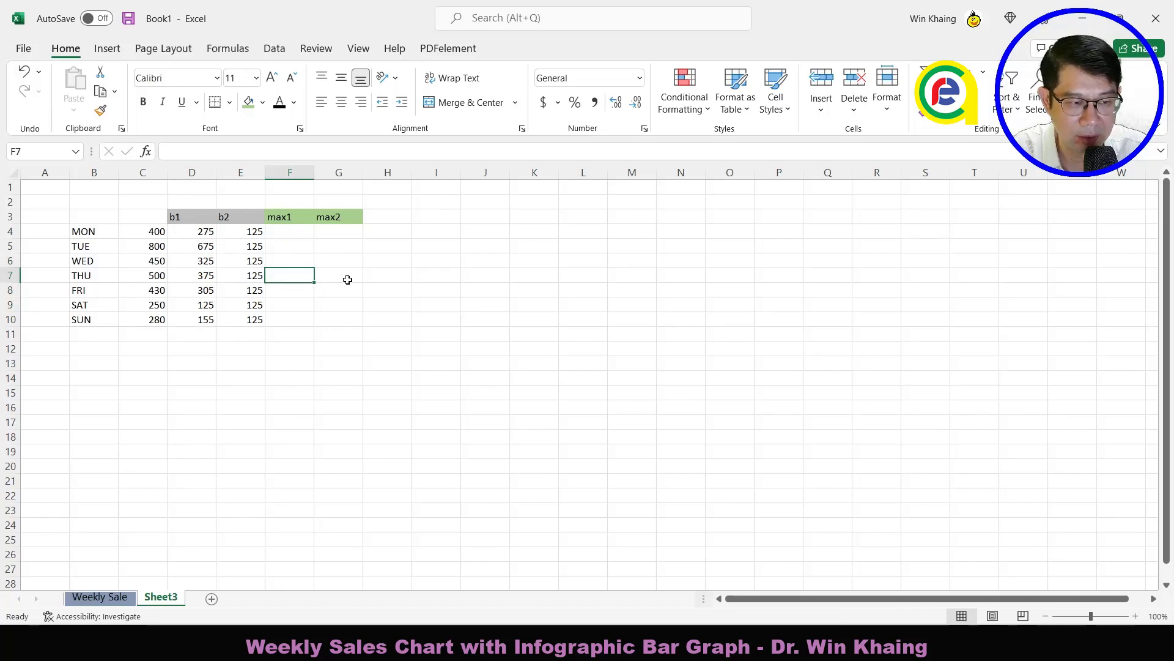
pyautogui.click(243, 276)
pyautogui.click(332, 274)
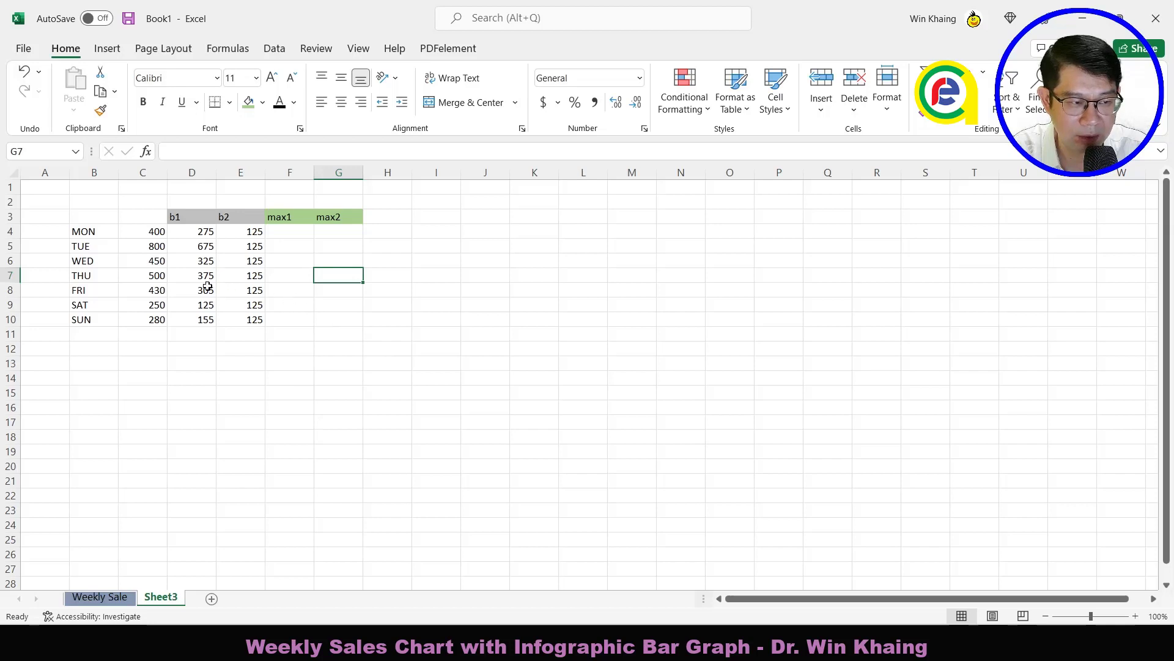
# Step: Fill TUE's row C5:G5 (800, 675, 125) with yellow
pyautogui.click(159, 245)
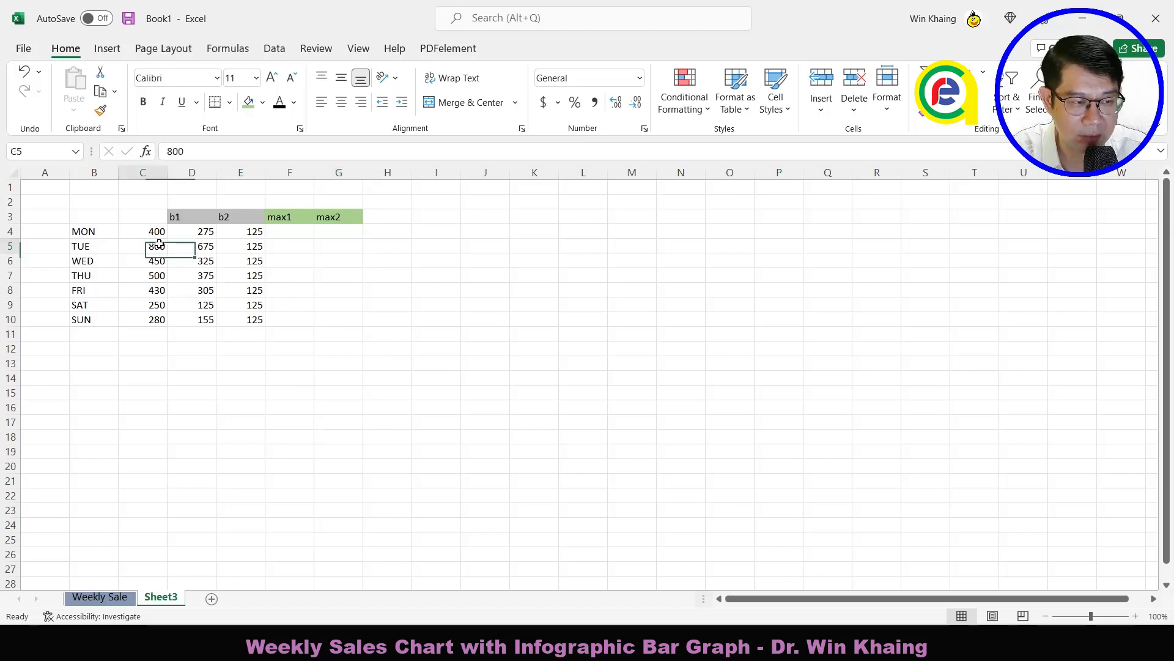
pyautogui.moveTo(160, 246); pyautogui.dragTo(340, 248)
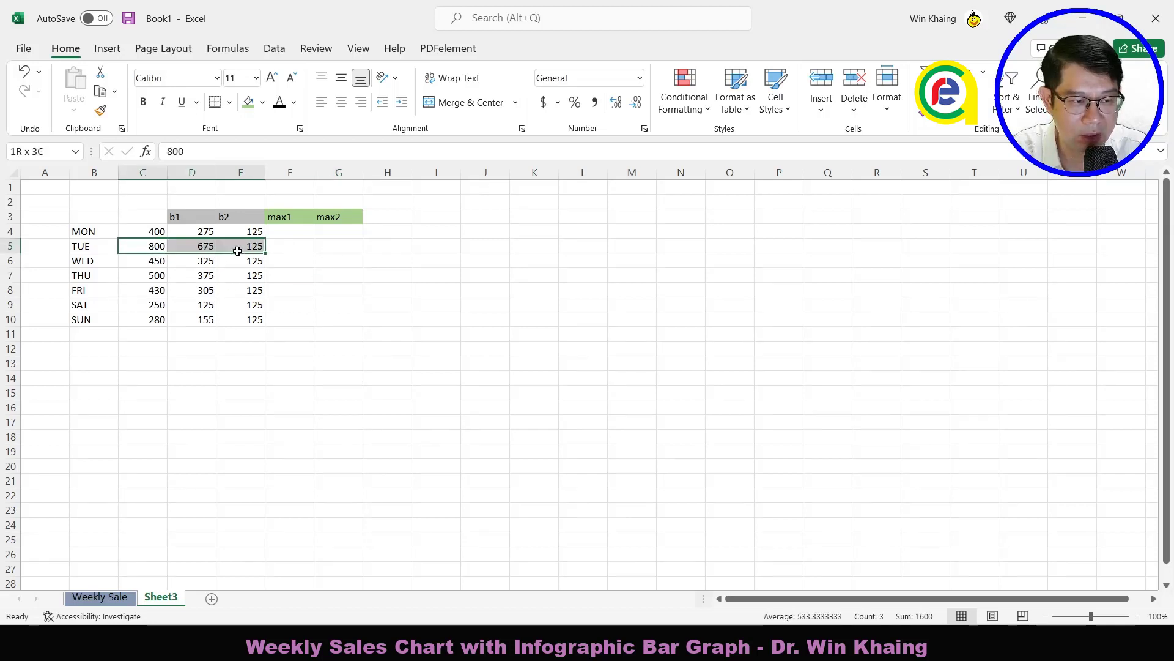
pyautogui.click(263, 102)
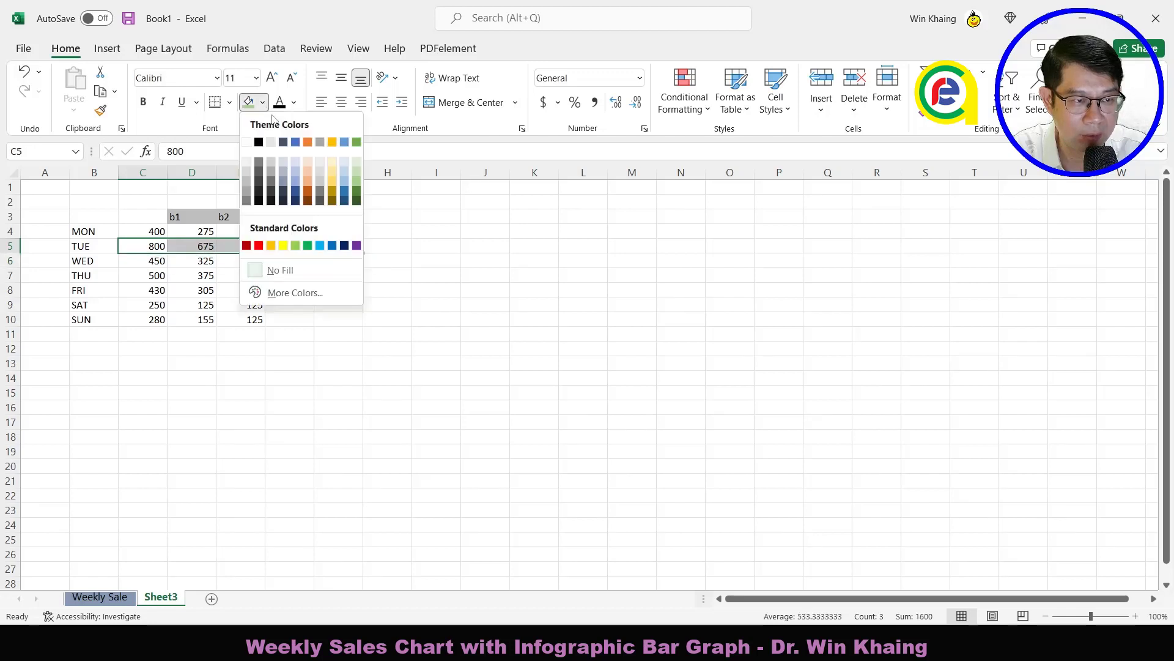
pyautogui.click(283, 246)
pyautogui.click(302, 245)
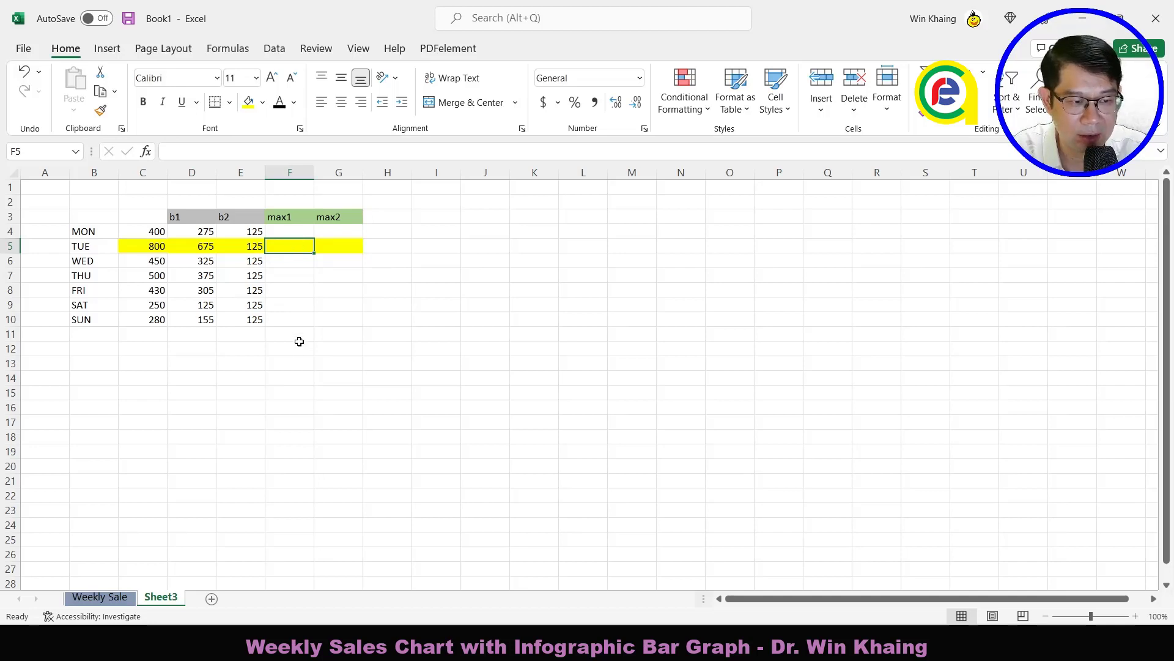
pyautogui.click(123, 597)
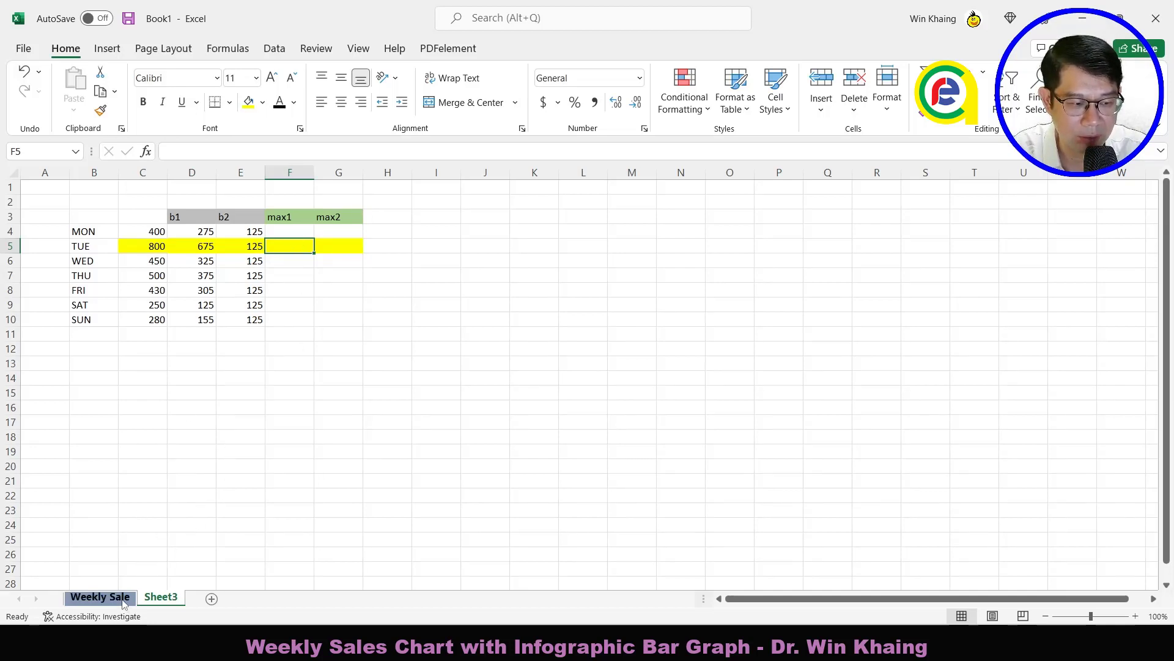
pyautogui.click(374, 383)
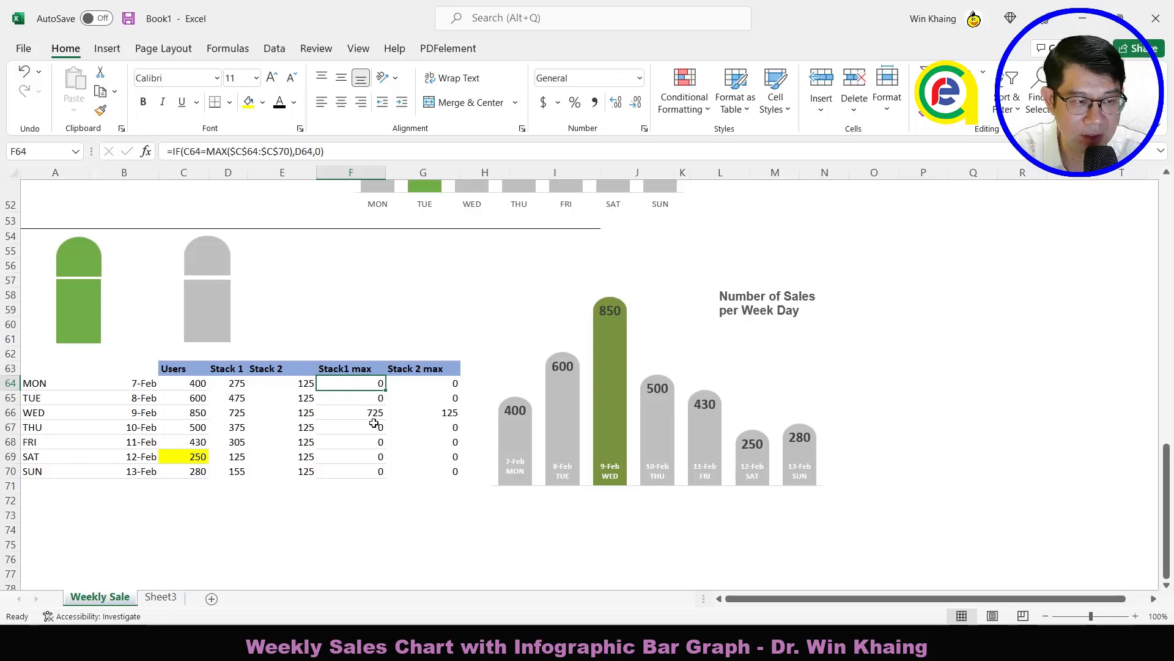
pyautogui.moveTo(190, 384); pyautogui.dragTo(200, 470)
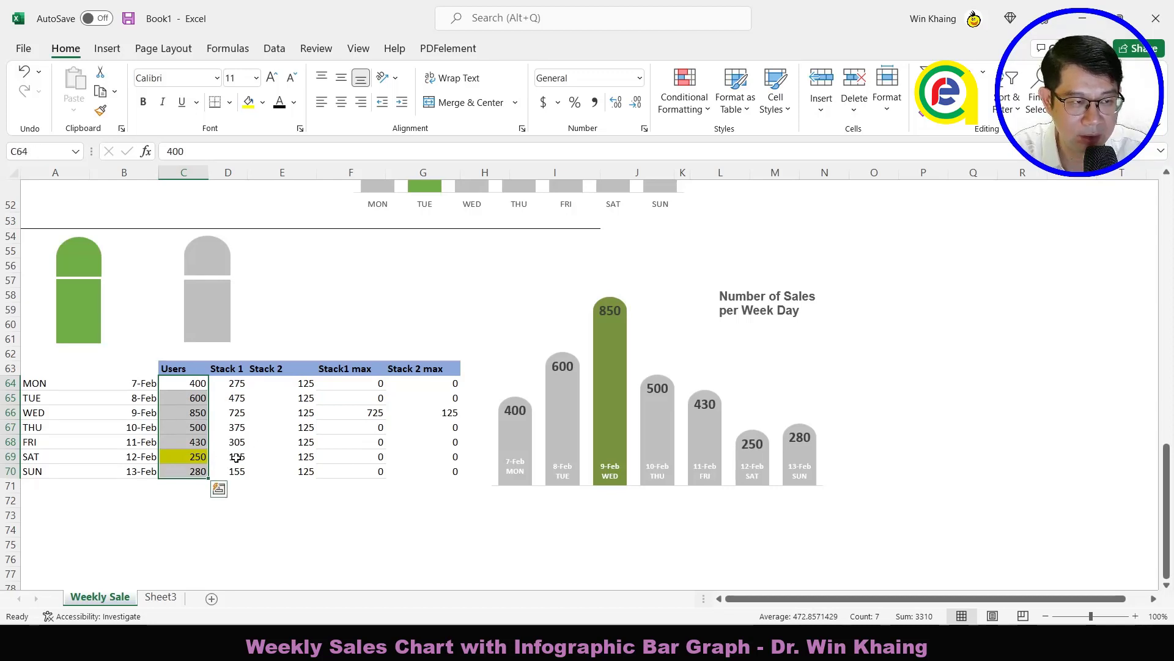
pyautogui.click(371, 386)
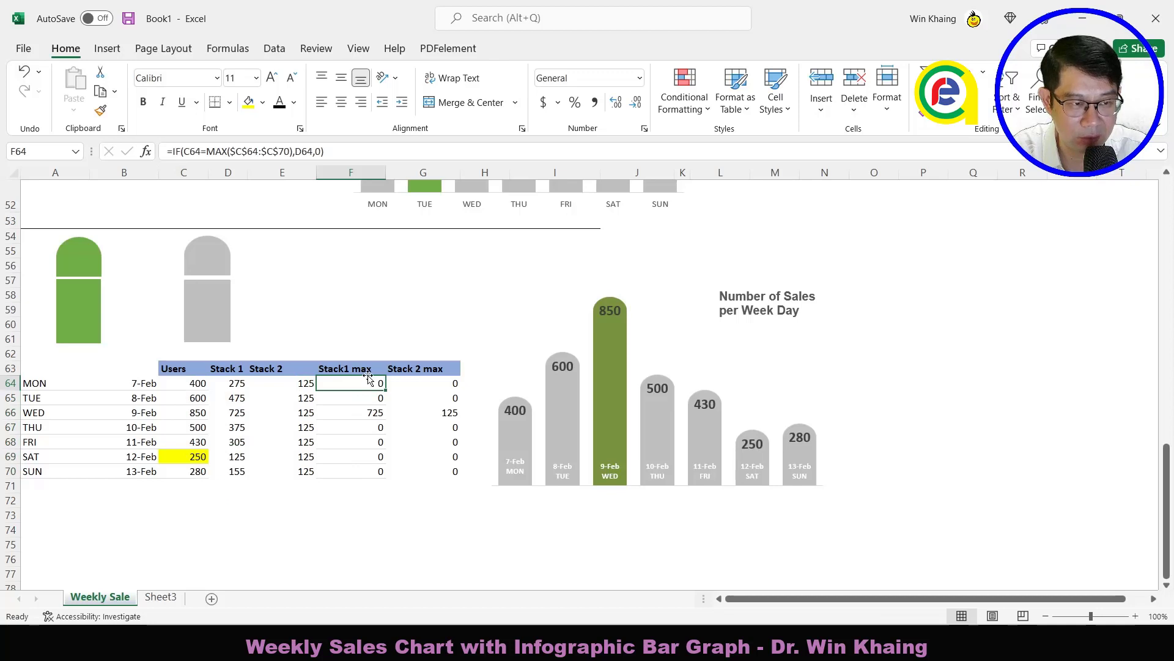
pyautogui.click(161, 597)
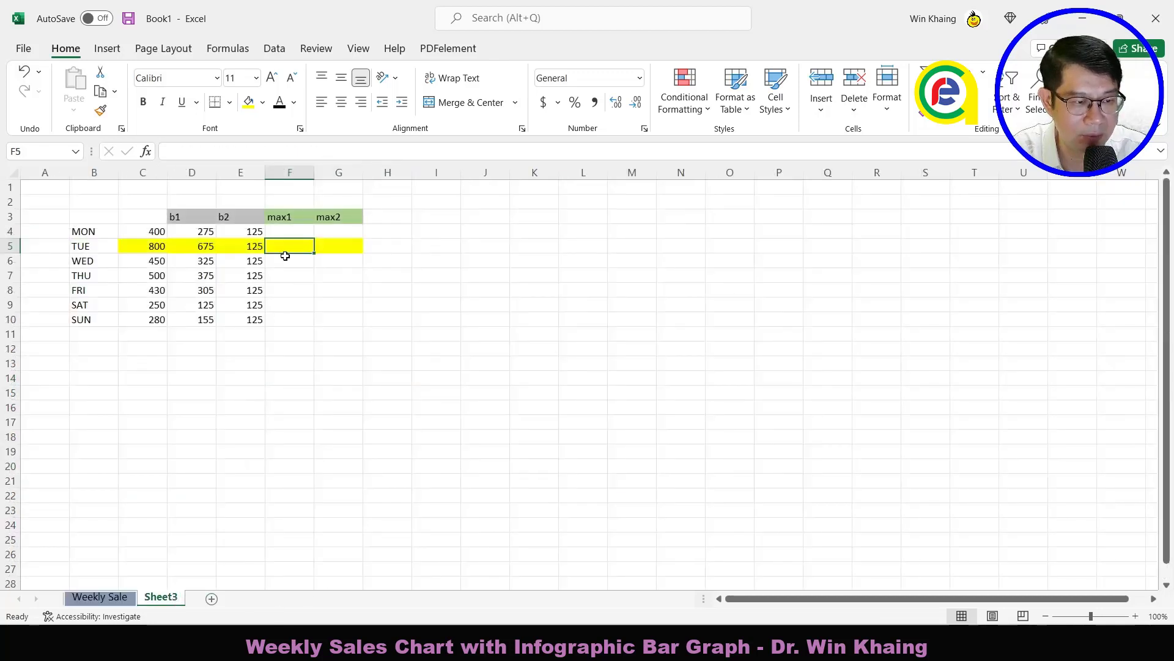
pyautogui.press('F2')
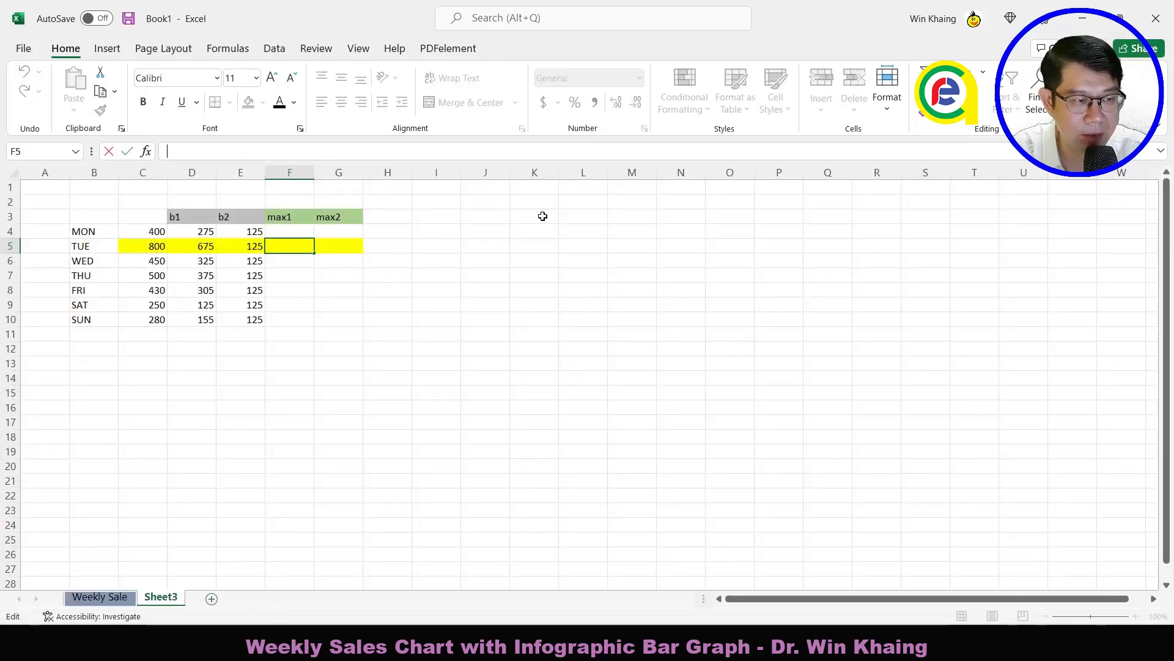
pyautogui.write('=if')
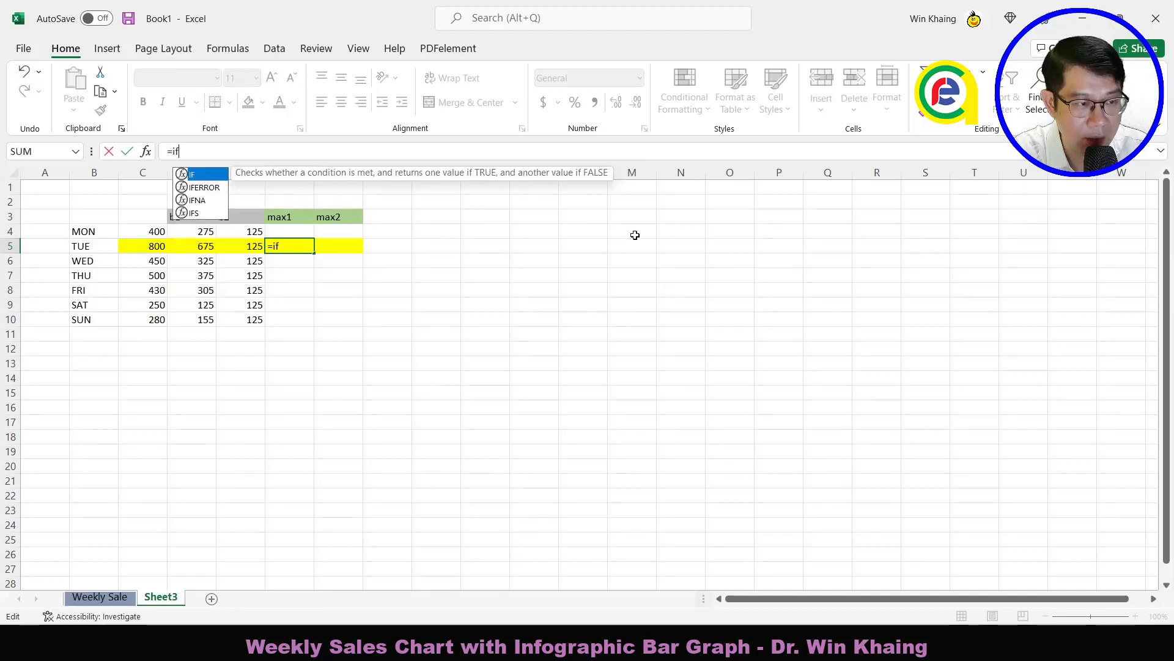
pyautogui.write('(')
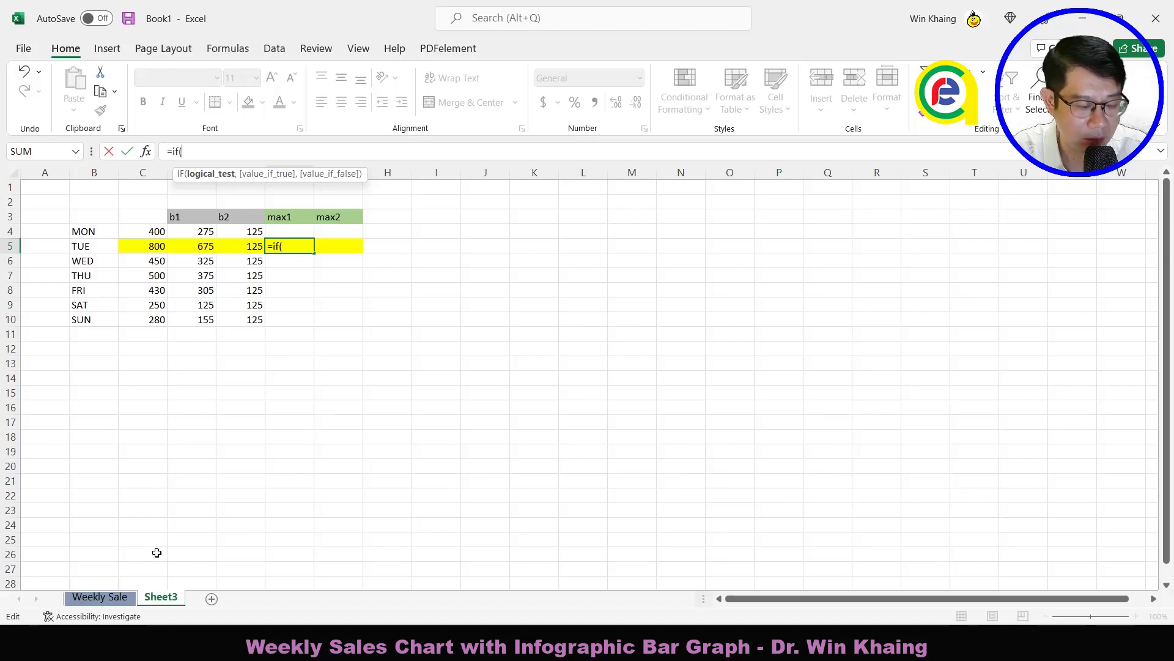
pyautogui.press('Escape')
pyautogui.click(120, 599)
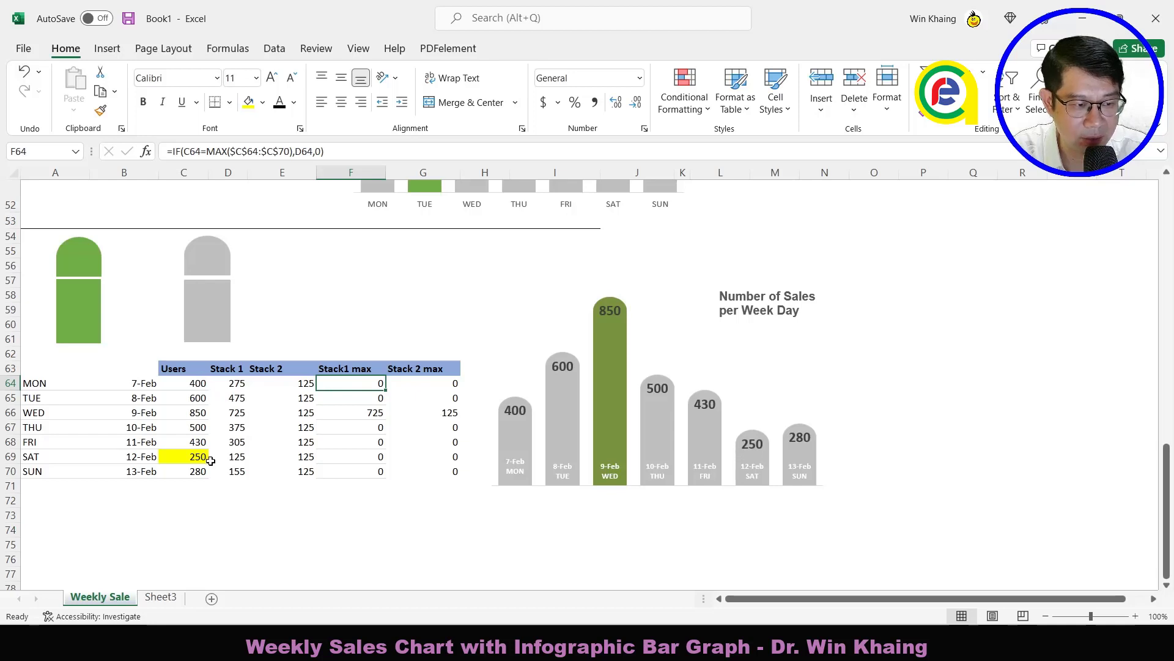
pyautogui.click(171, 597)
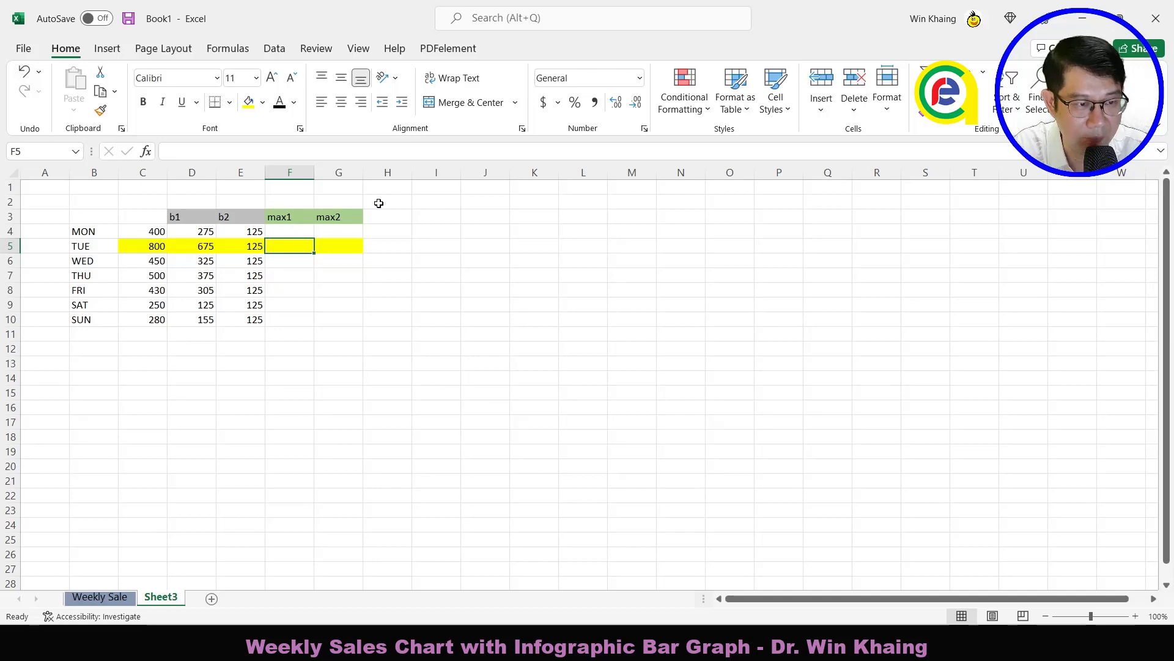
# Step: In F4, begin =IF(C4=MAX($C$4:$C$10) with the sales range locked as absolute
pyautogui.press('Up')
pyautogui.write('=')
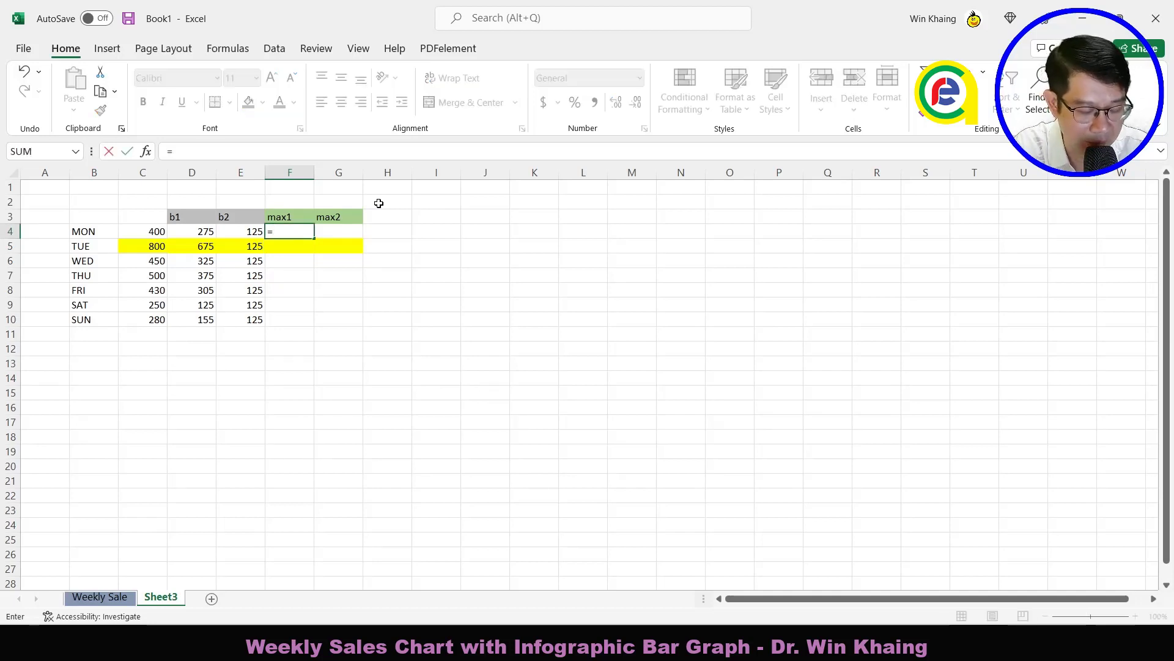
pyautogui.write('if(')
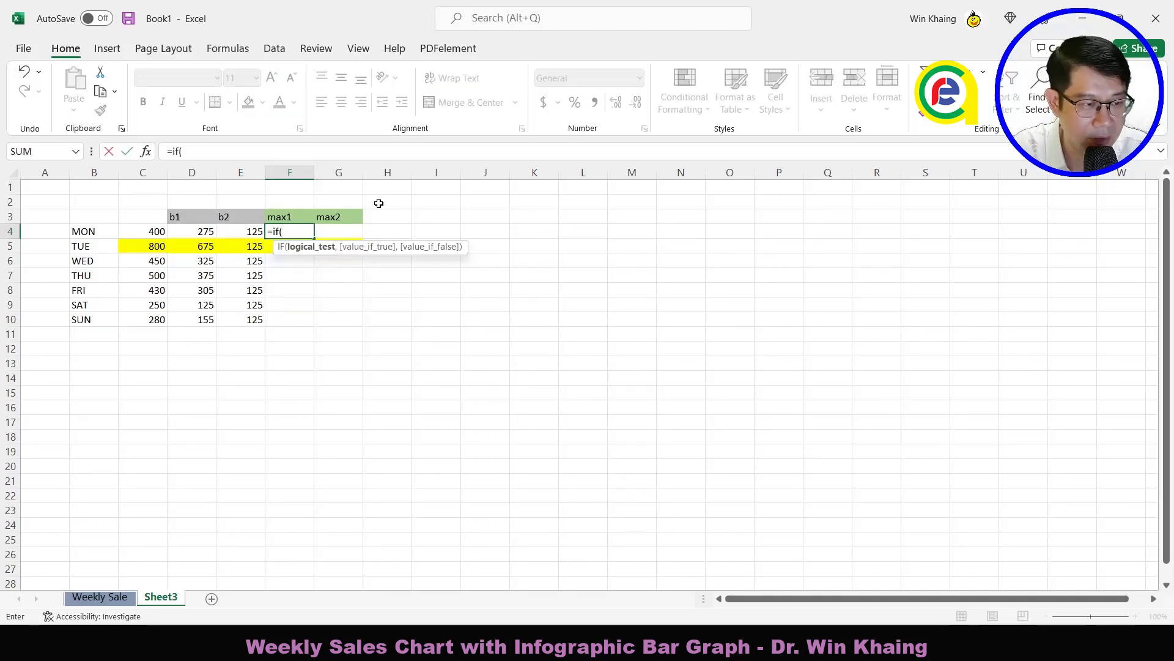
pyautogui.click(154, 231)
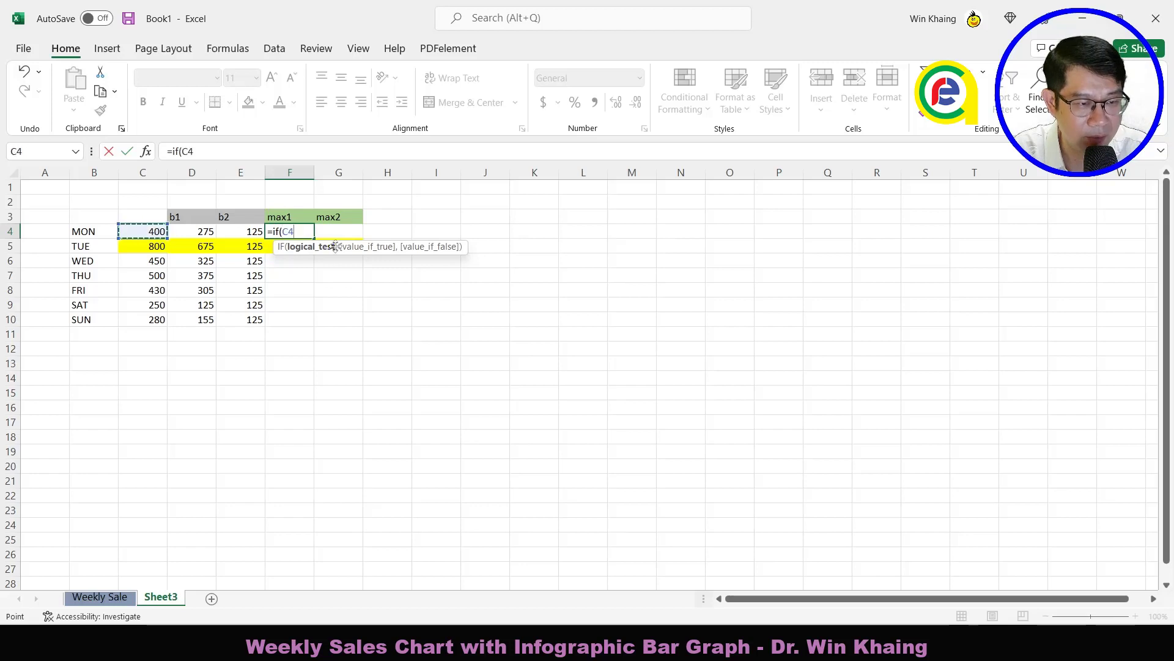
pyautogui.write('=')
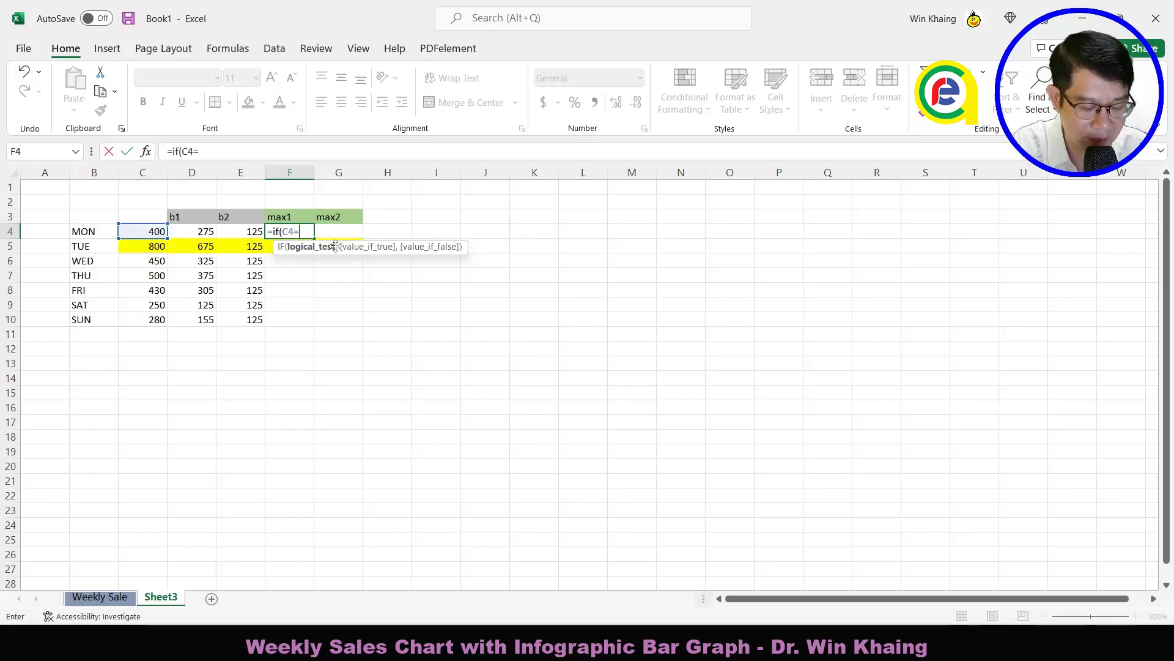
pyautogui.write('max(')
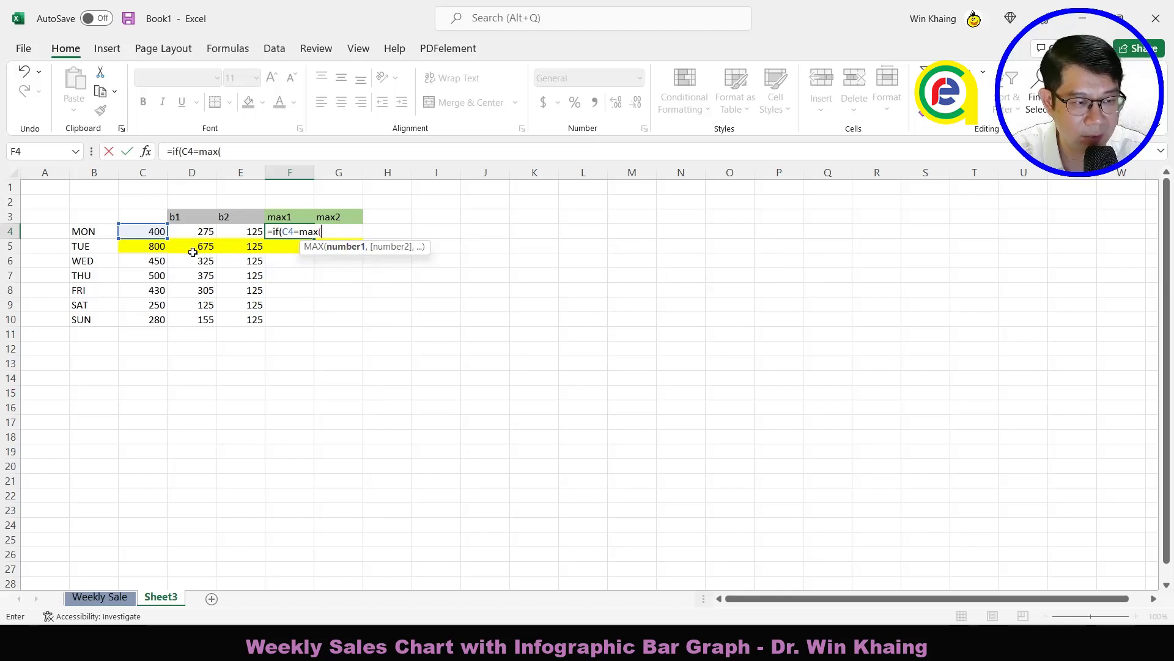
pyautogui.moveTo(158, 231); pyautogui.dragTo(184, 320)
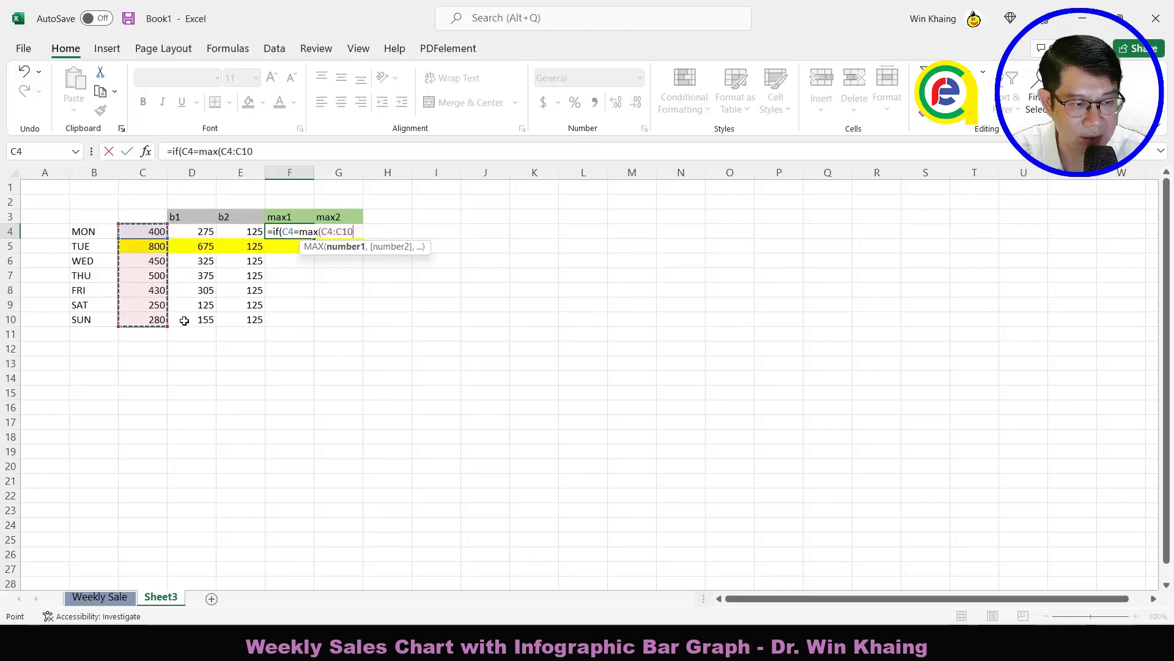
pyautogui.click(327, 231)
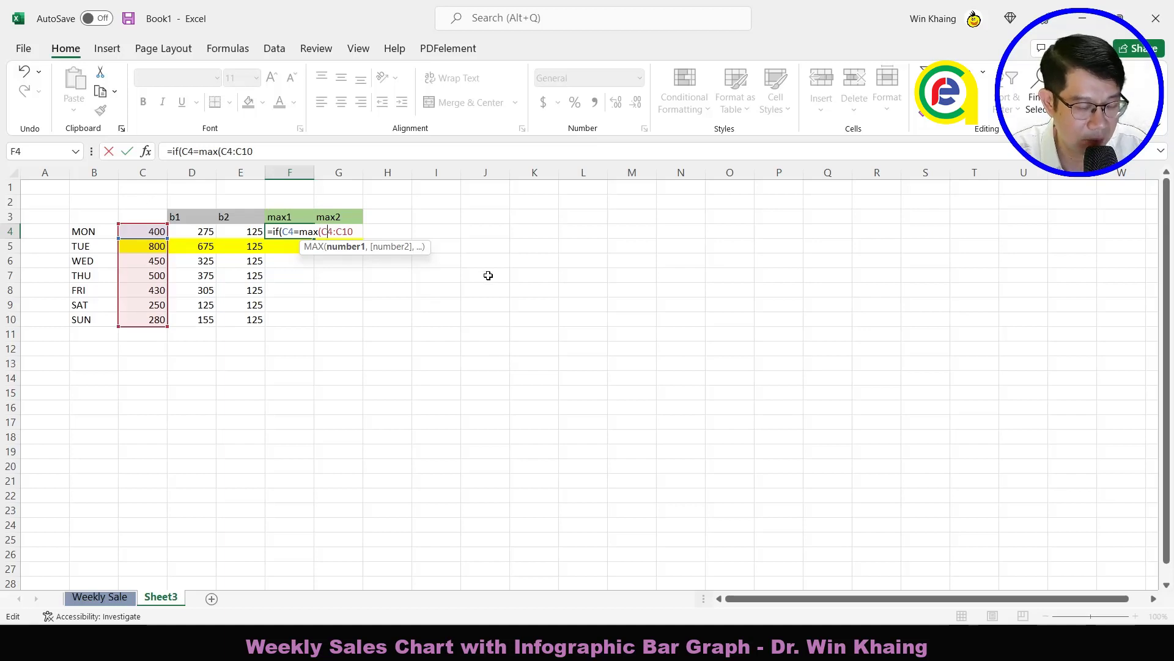
pyautogui.press('F4')
pyautogui.click(357, 233)
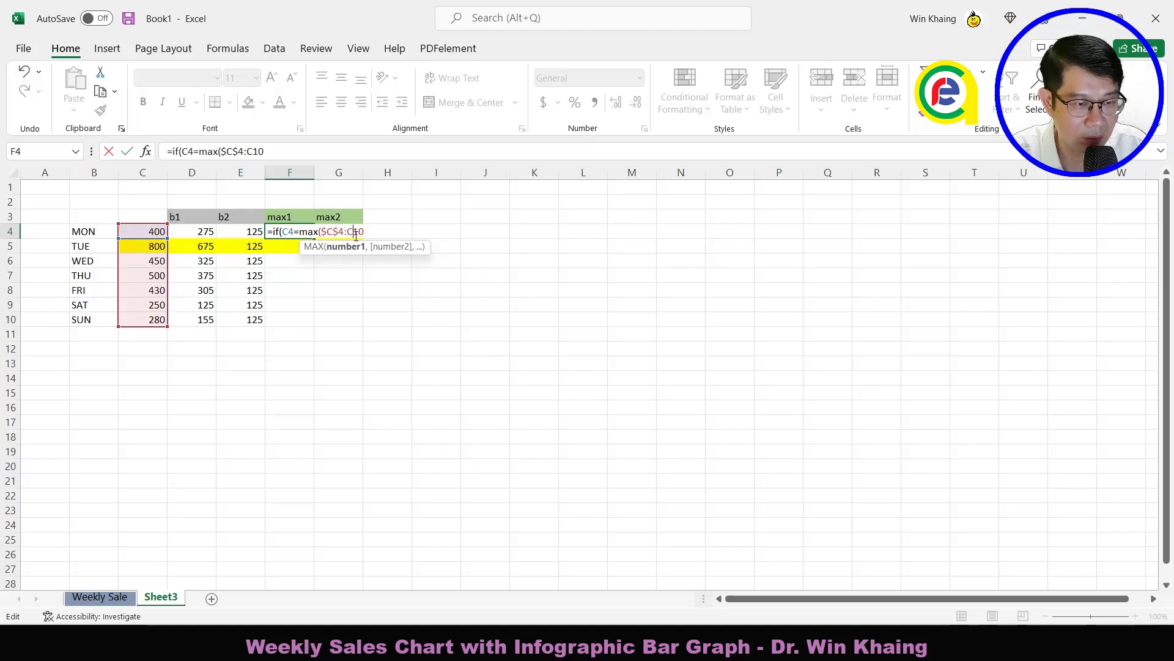
pyautogui.press('F4')
pyautogui.click(355, 232)
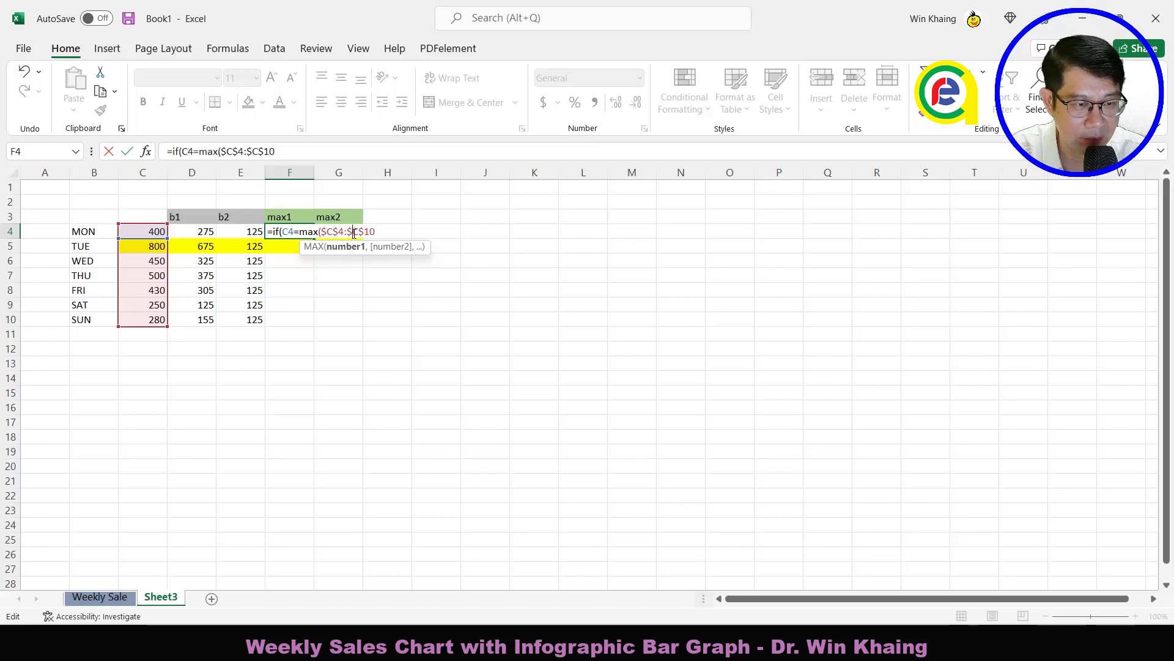
# Step: Complete the formula as =IF(C4=MAX($C$4:$C$10),D4,0) and copy it from F4 down to F10
pyautogui.press('End')
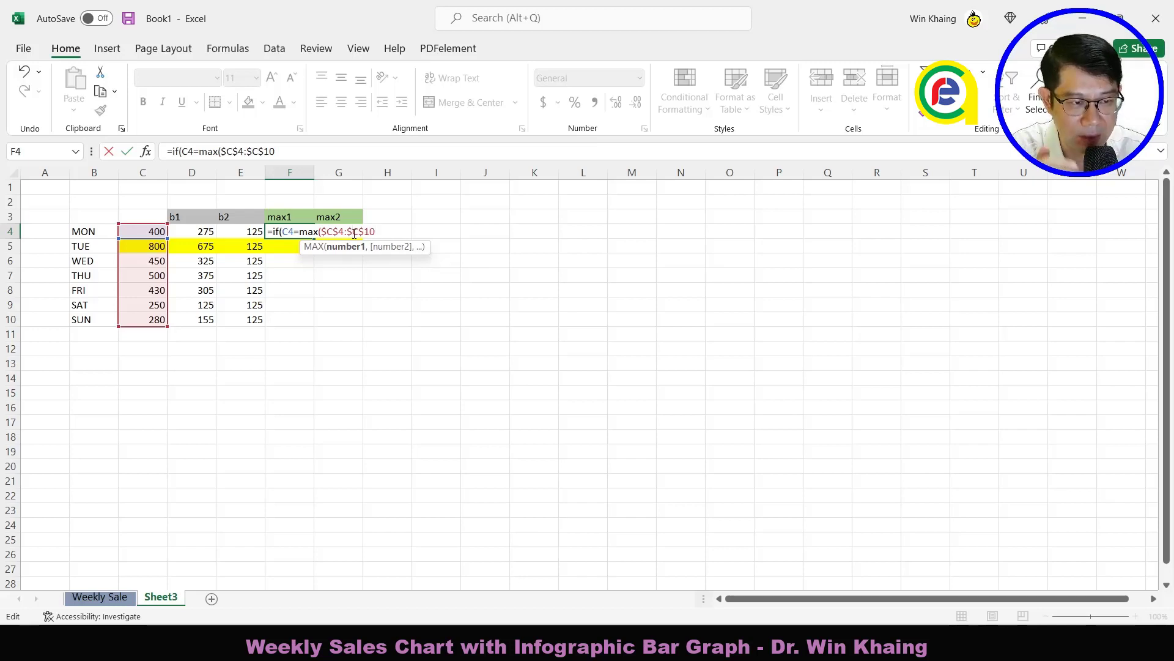
pyautogui.write(')')
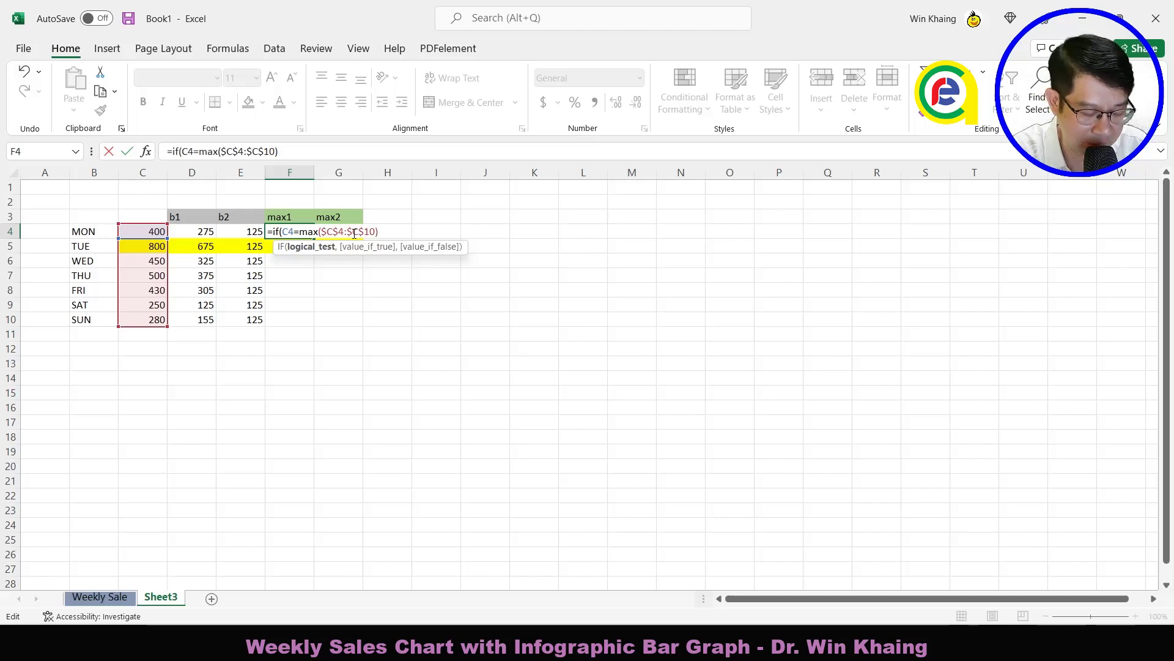
pyautogui.write(',')
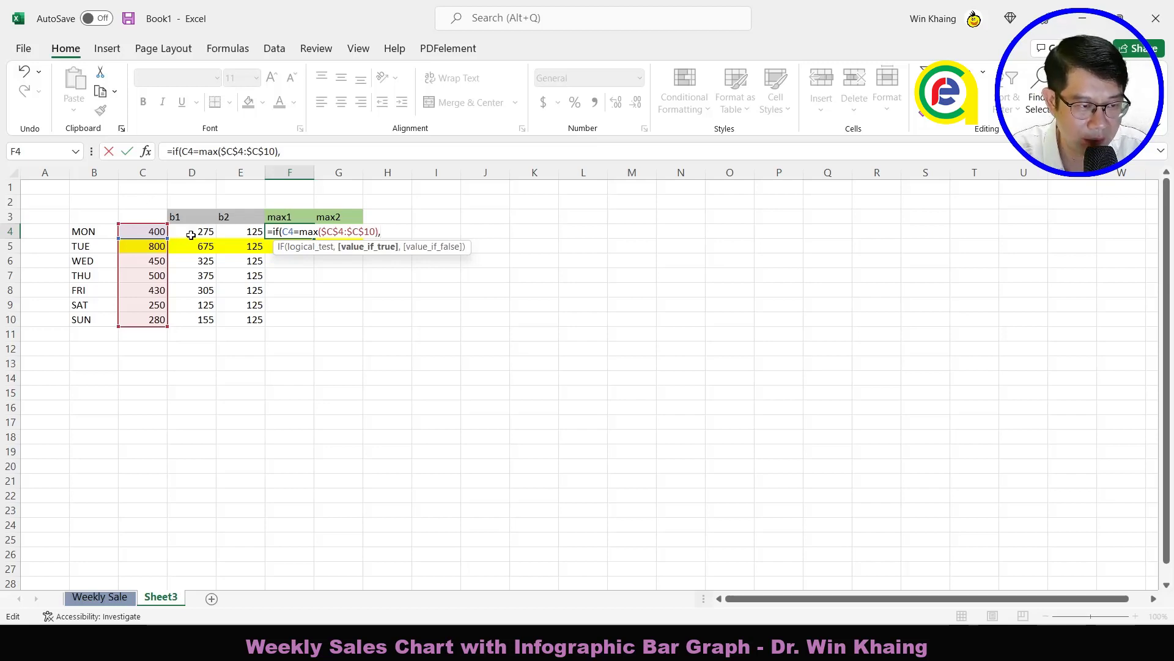
pyautogui.click(190, 235)
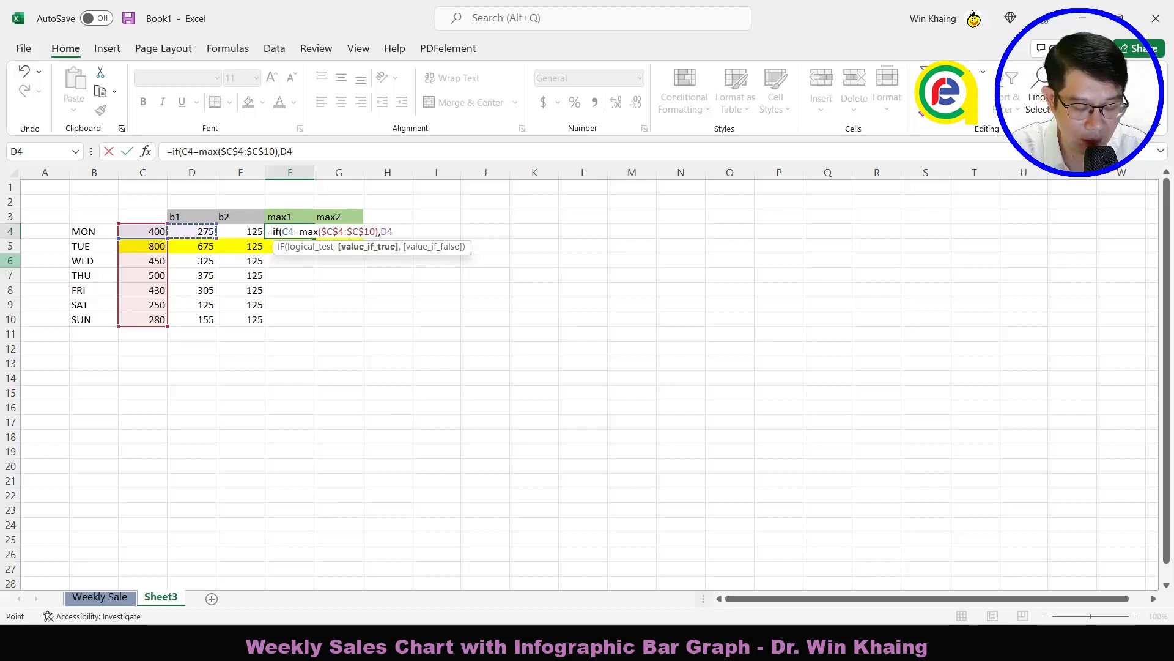
pyautogui.write(',0')
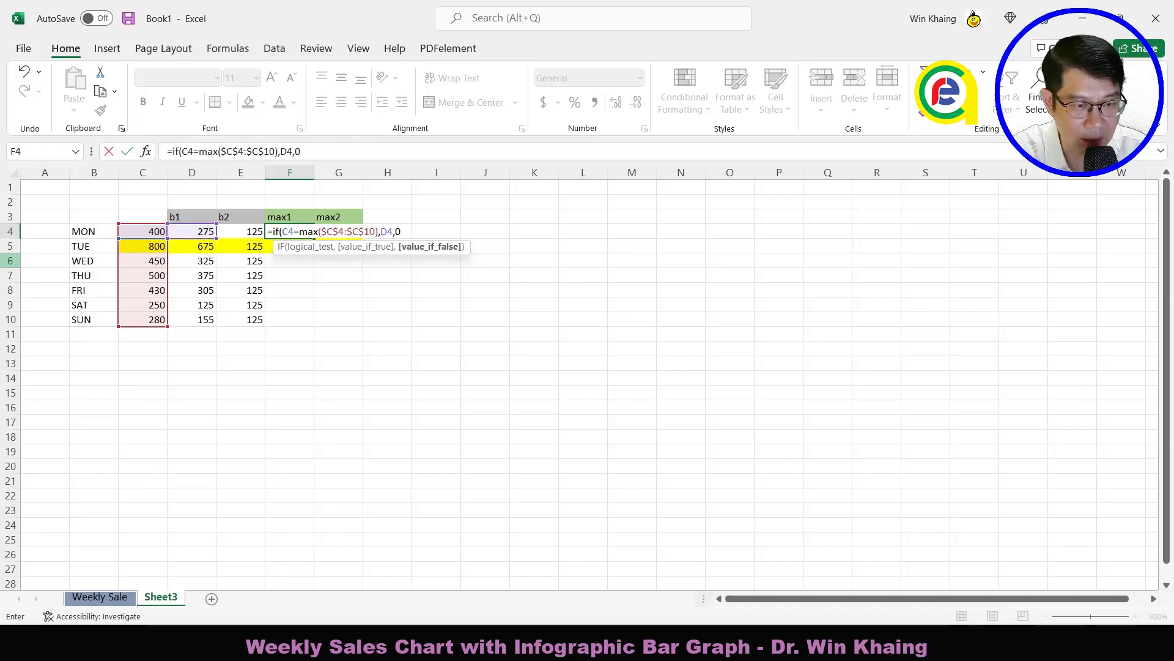
pyautogui.write(')')
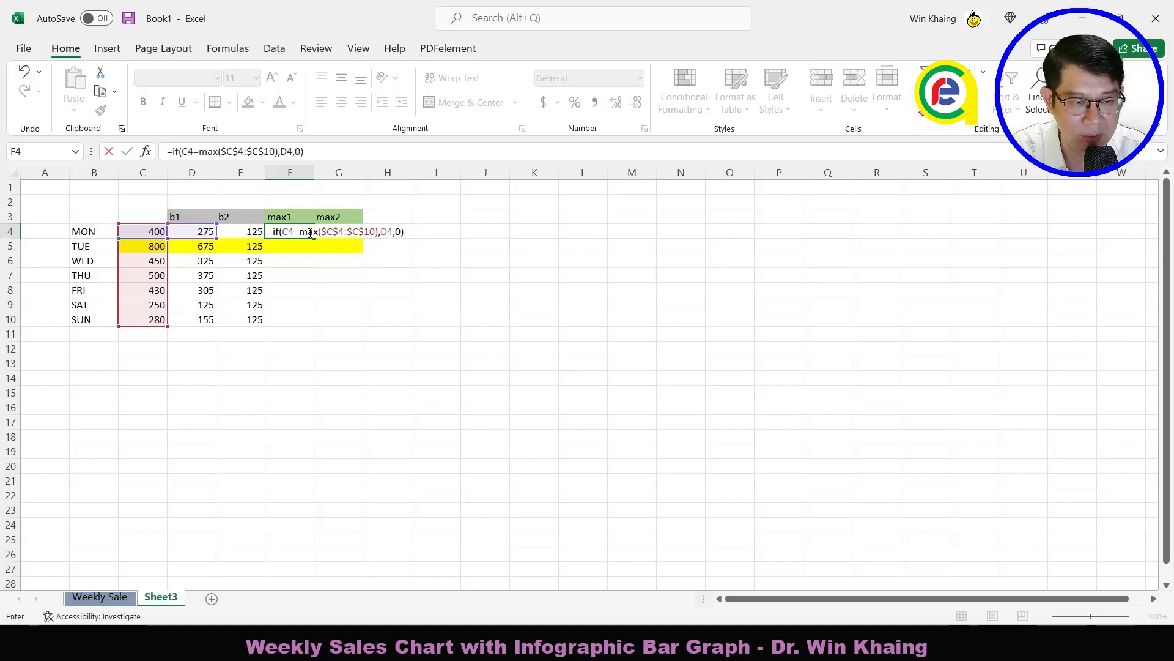
pyautogui.press('Return')
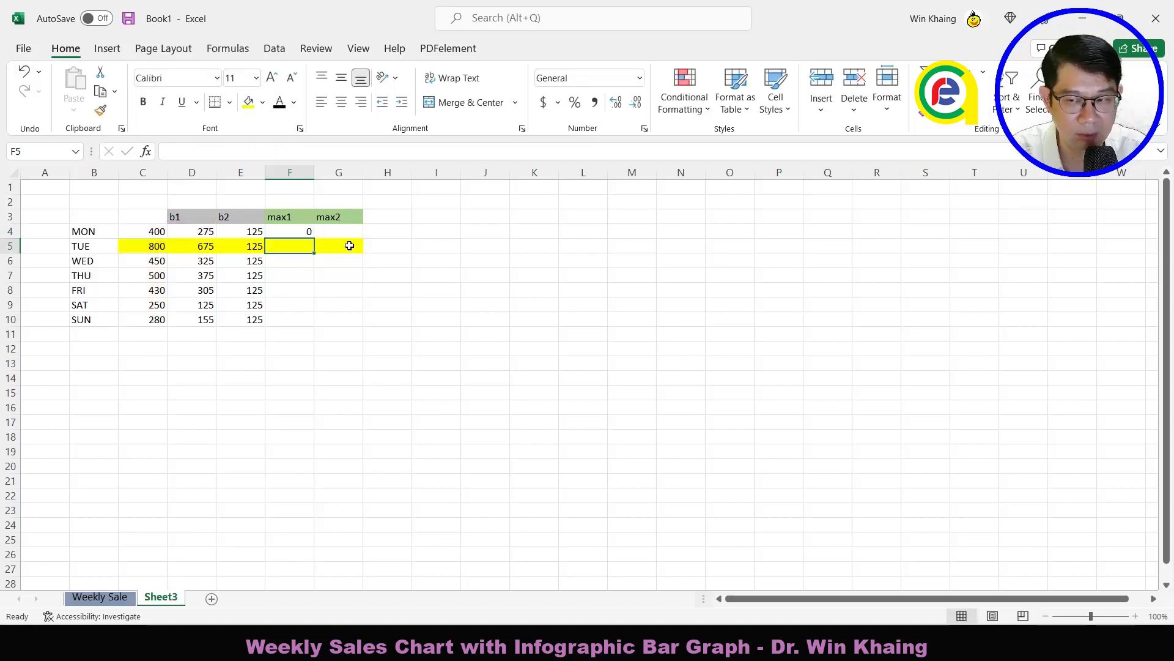
pyautogui.click(307, 233)
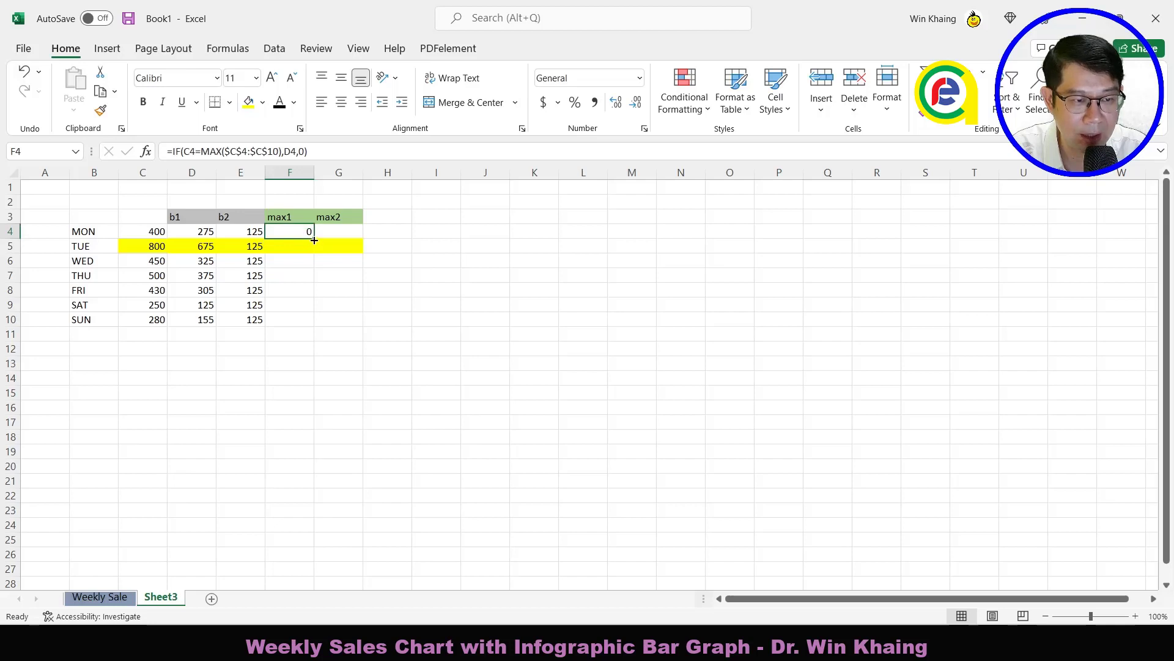
pyautogui.moveTo(314, 239); pyautogui.dragTo(315, 328)
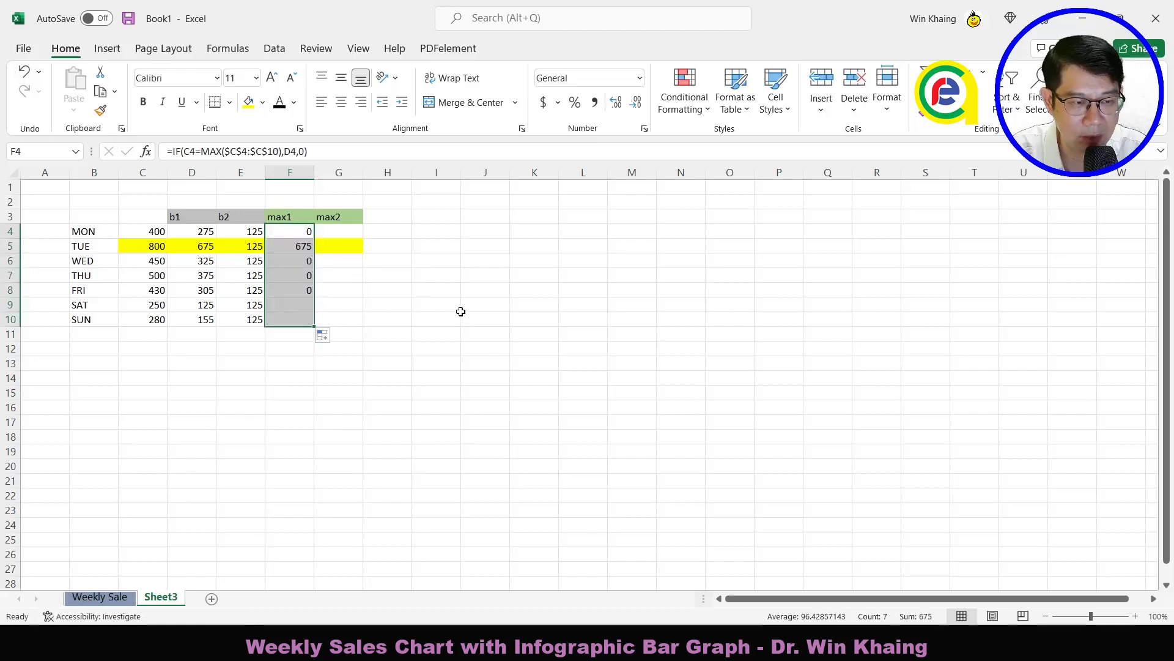
# Step: Check the copied F5 and b1 formulas, then begin =IF(C4=MAX(C4:C10 in G4
pyautogui.click(294, 245)
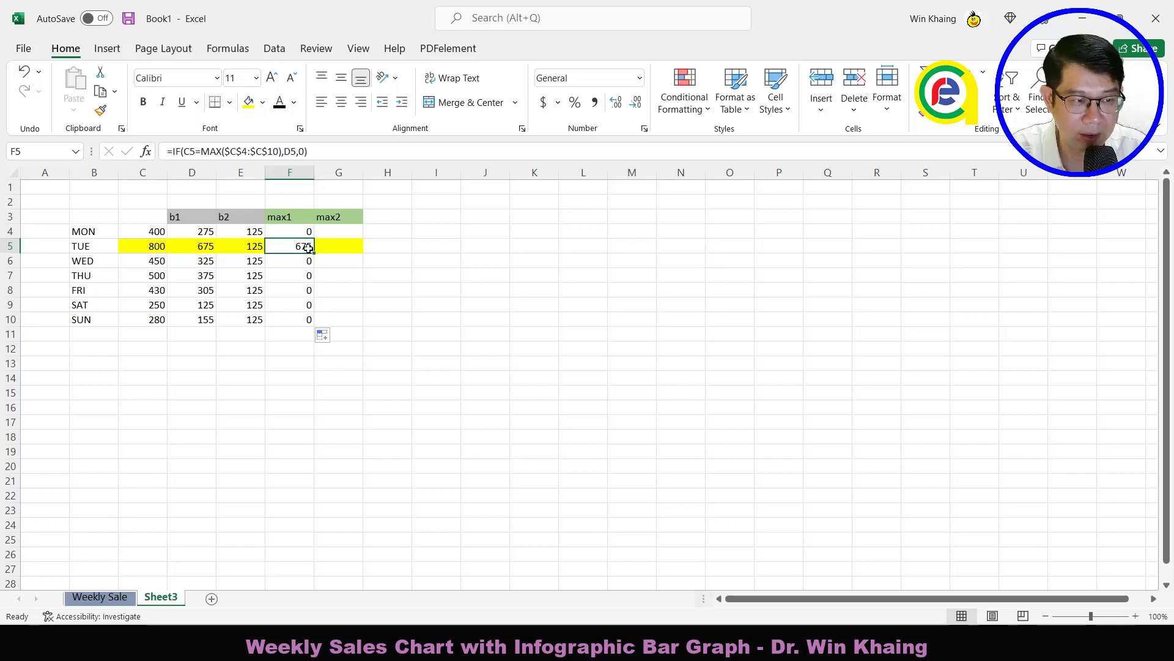
pyautogui.click(214, 247)
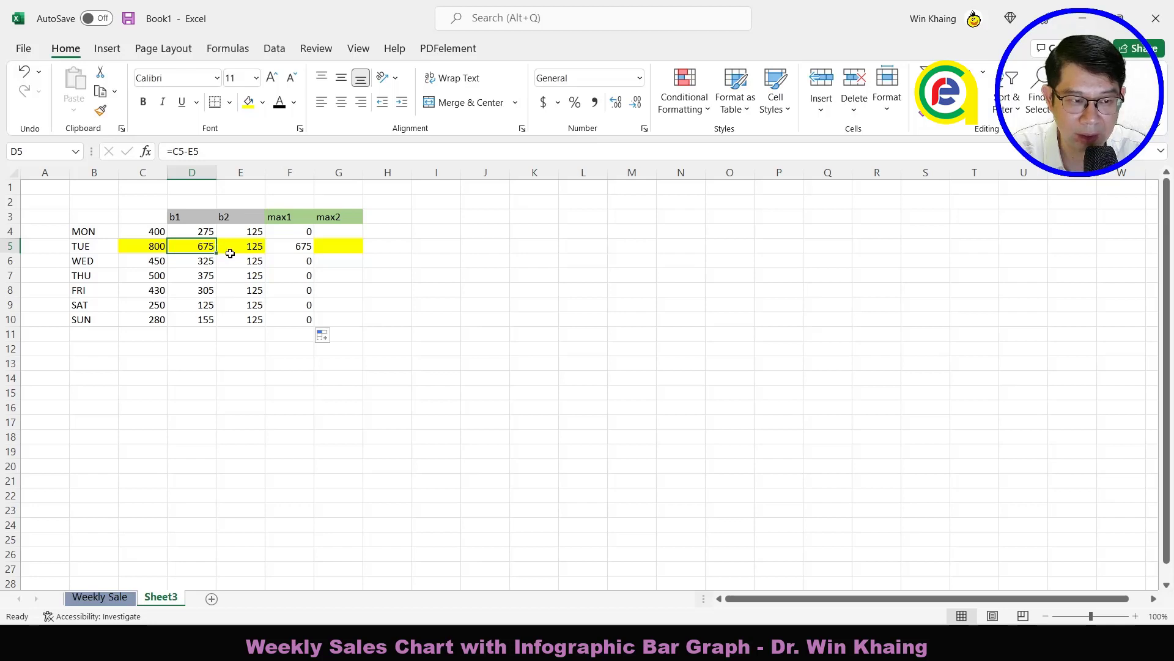
pyautogui.click(333, 235)
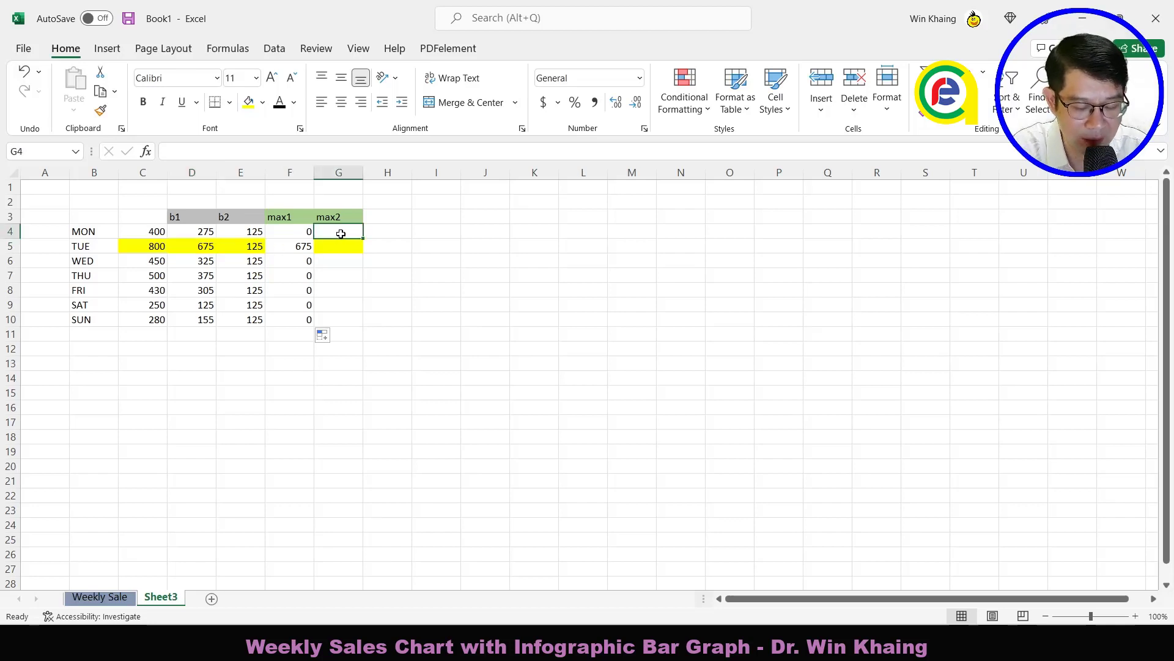
pyautogui.write('=if')
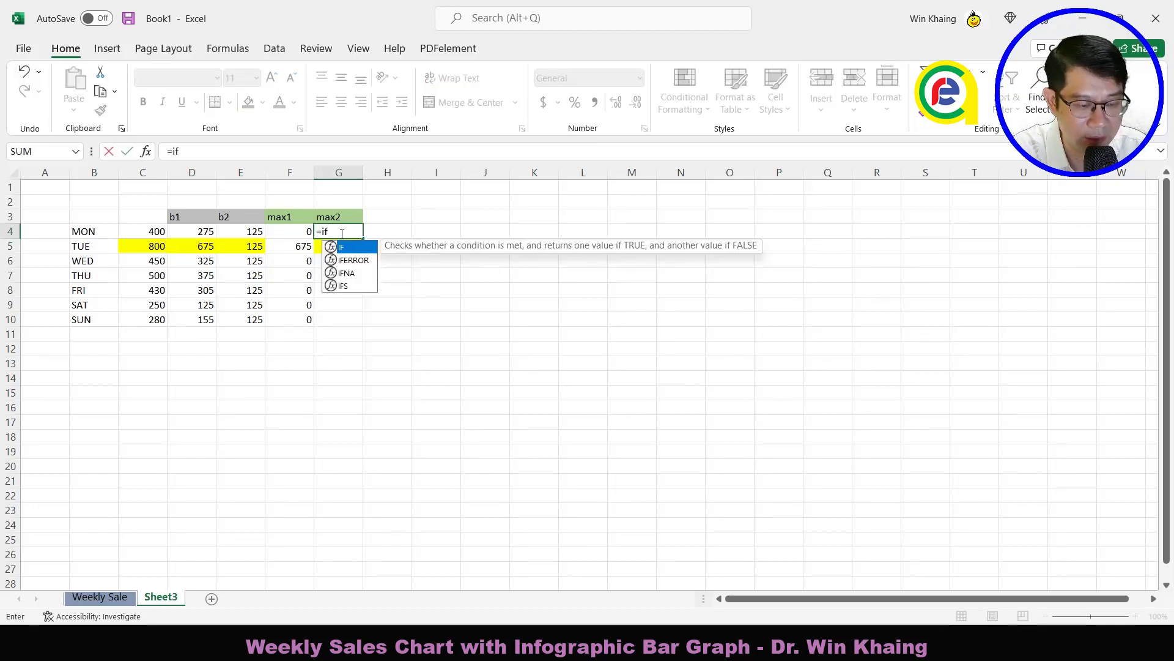
pyautogui.write('(')
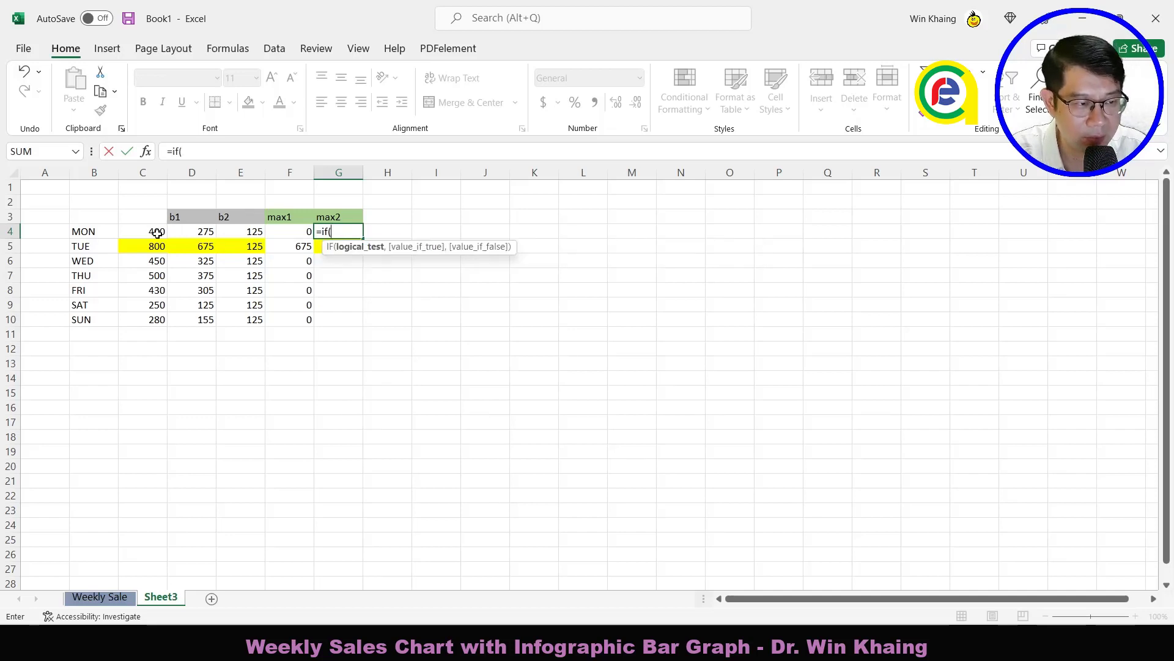
pyautogui.click(158, 233)
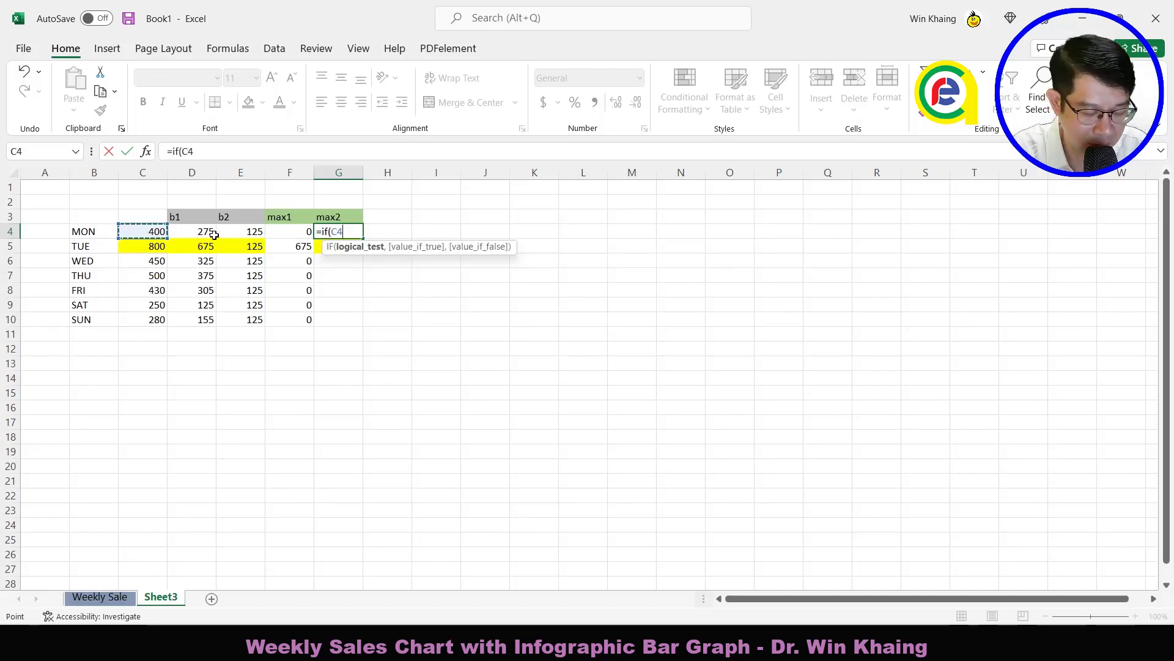
pyautogui.write('=max(')
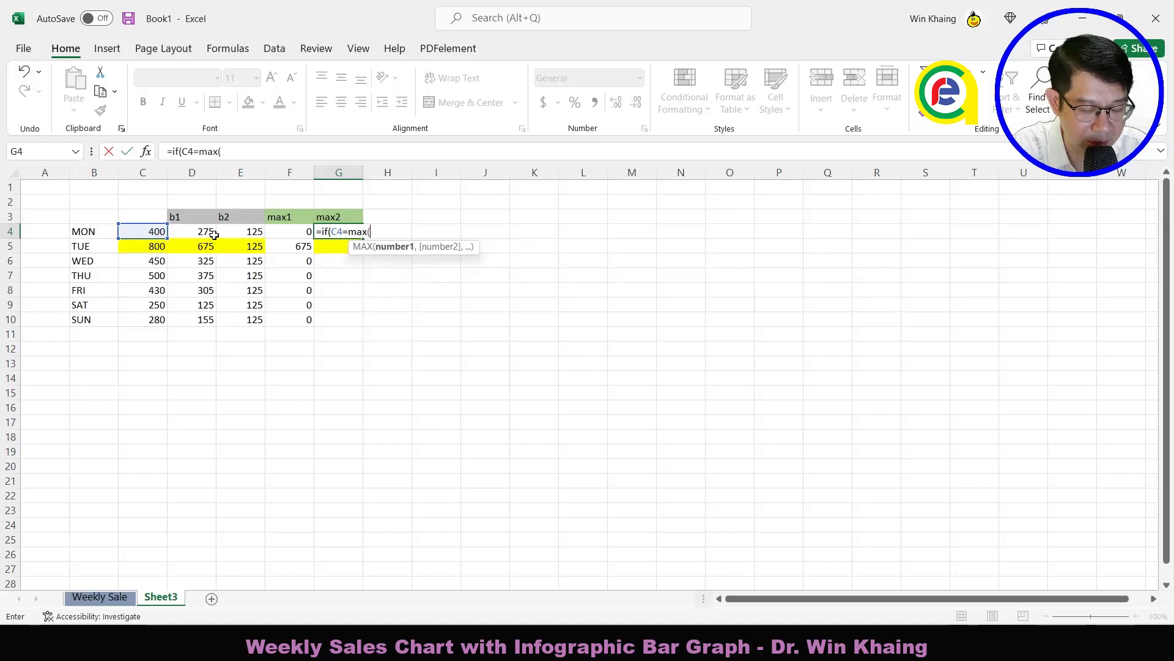
pyautogui.moveTo(150, 230); pyautogui.dragTo(159, 321)
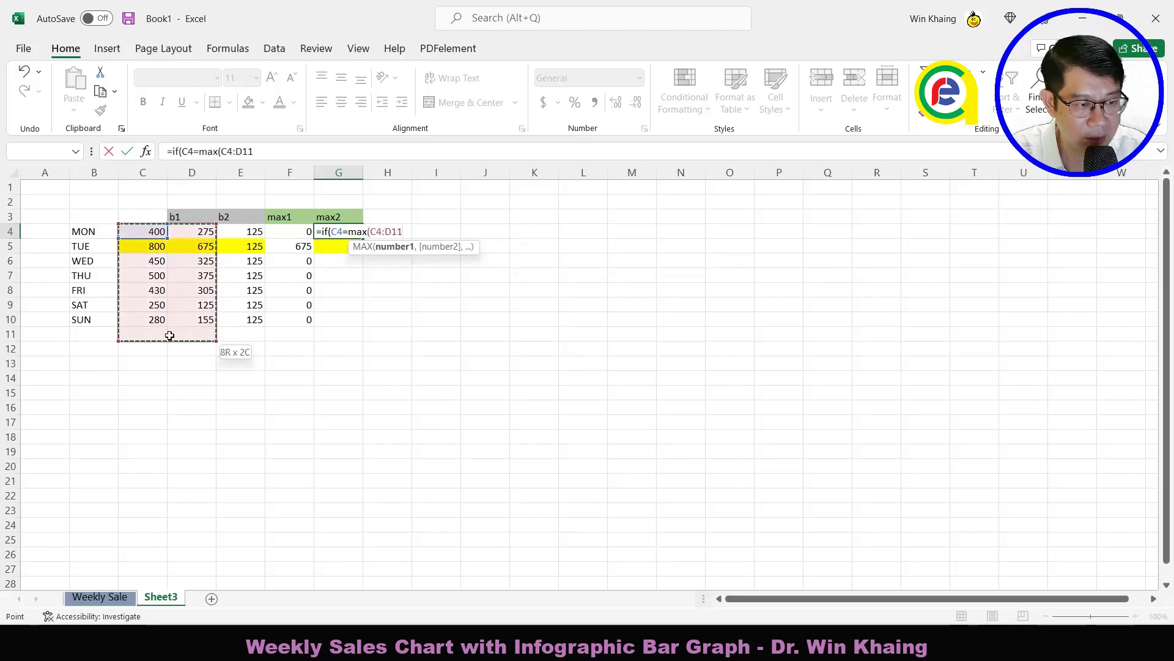
# Step: Lock the range as $C$4:$C$10 and finish G4 as =IF(C4=MAX($C$4:$C$10),E4,0)
pyautogui.click(376, 231)
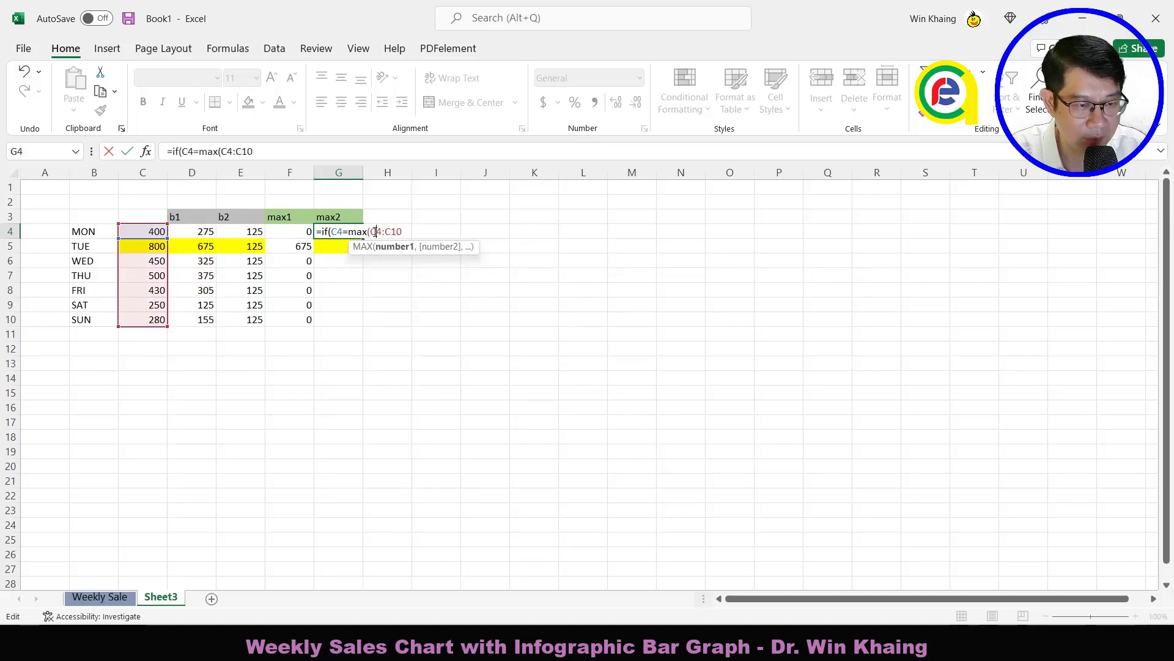
pyautogui.press('F4')
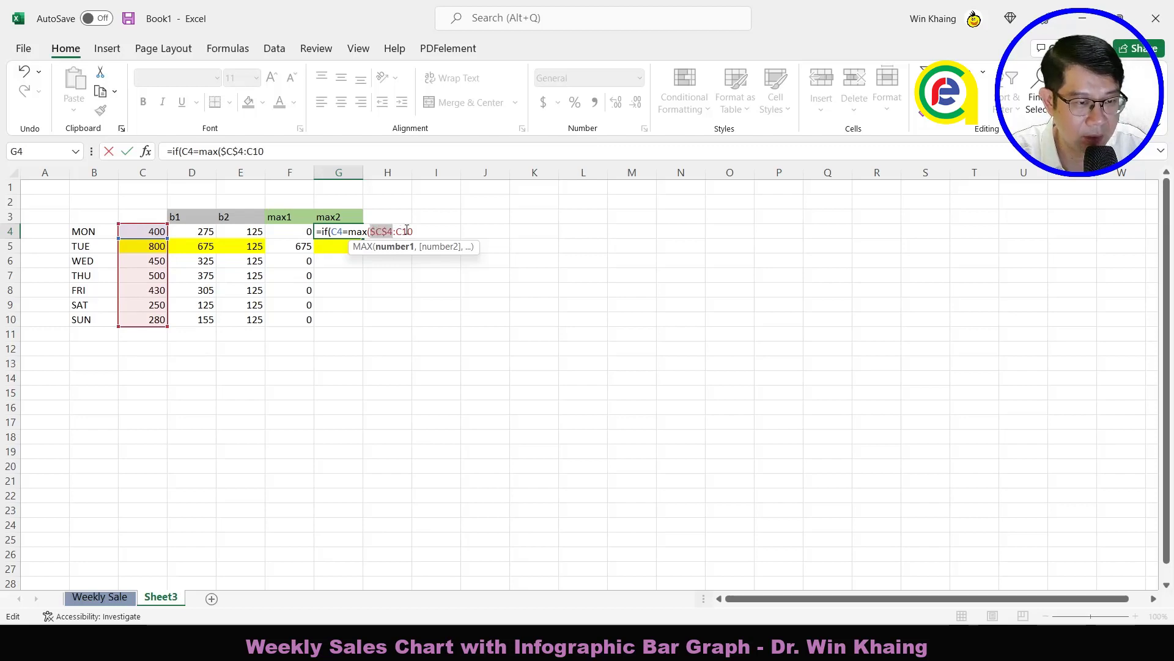
pyautogui.click(409, 231)
pyautogui.press('F4')
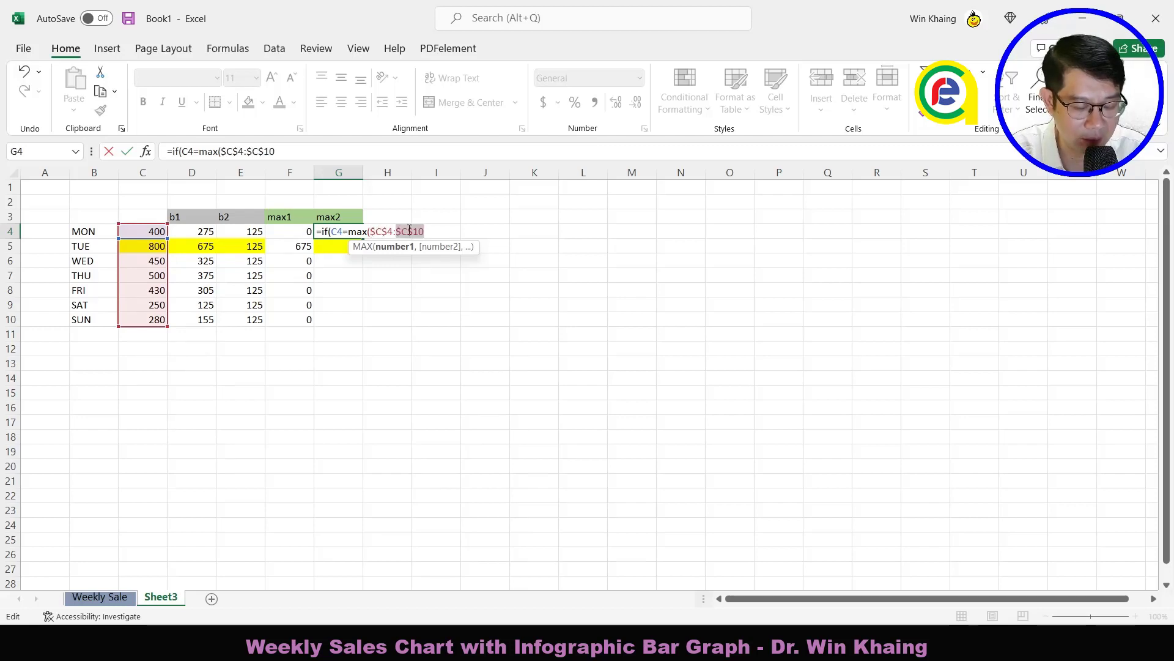
pyautogui.press('Right')
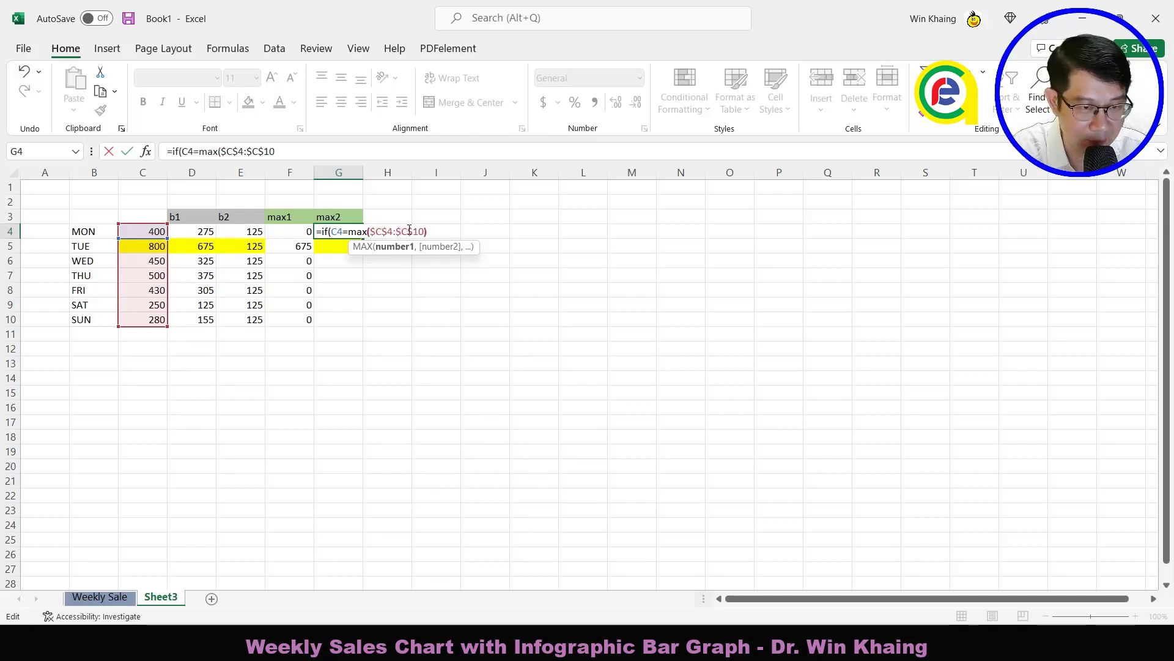
pyautogui.write(')')
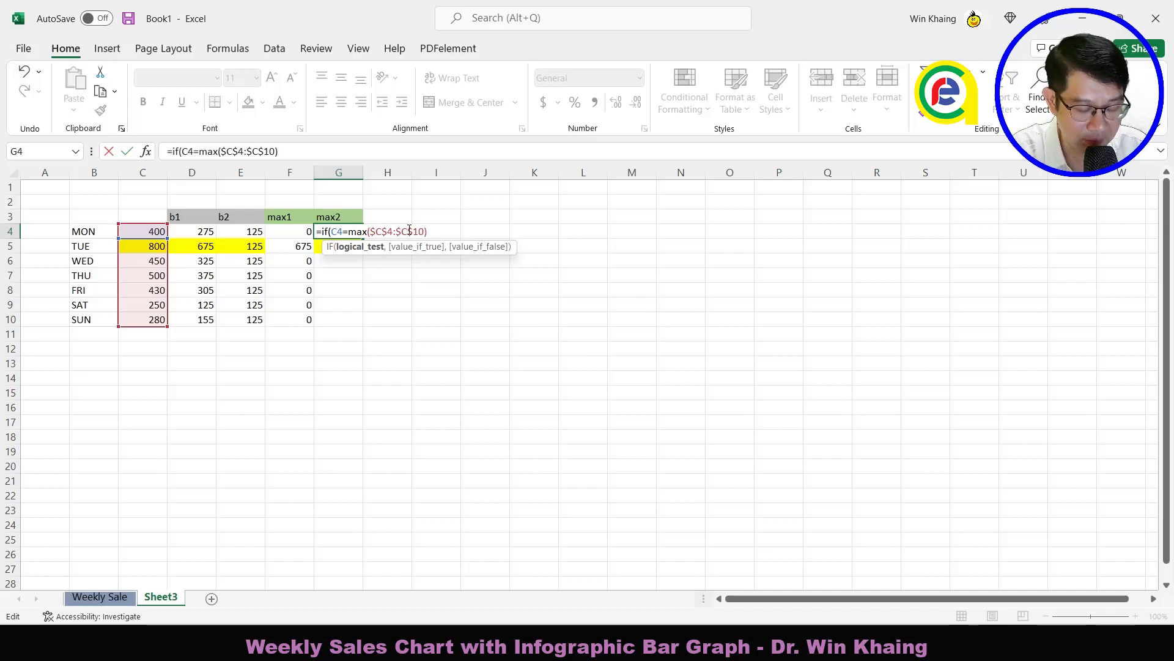
pyautogui.write(',')
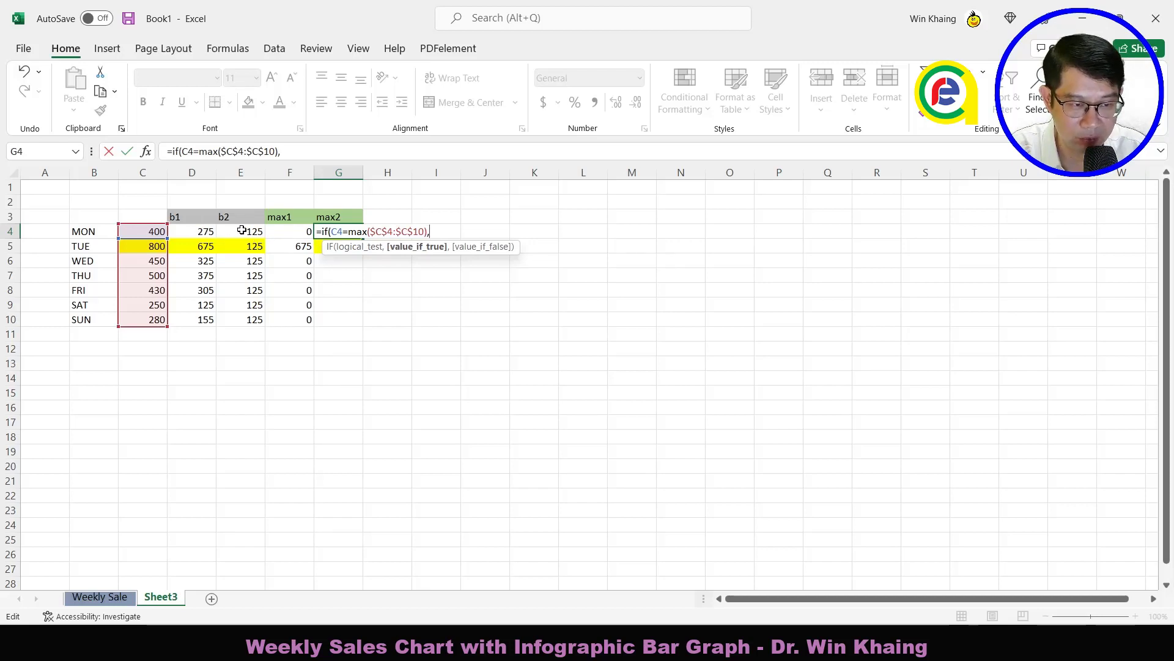
pyautogui.click(242, 231)
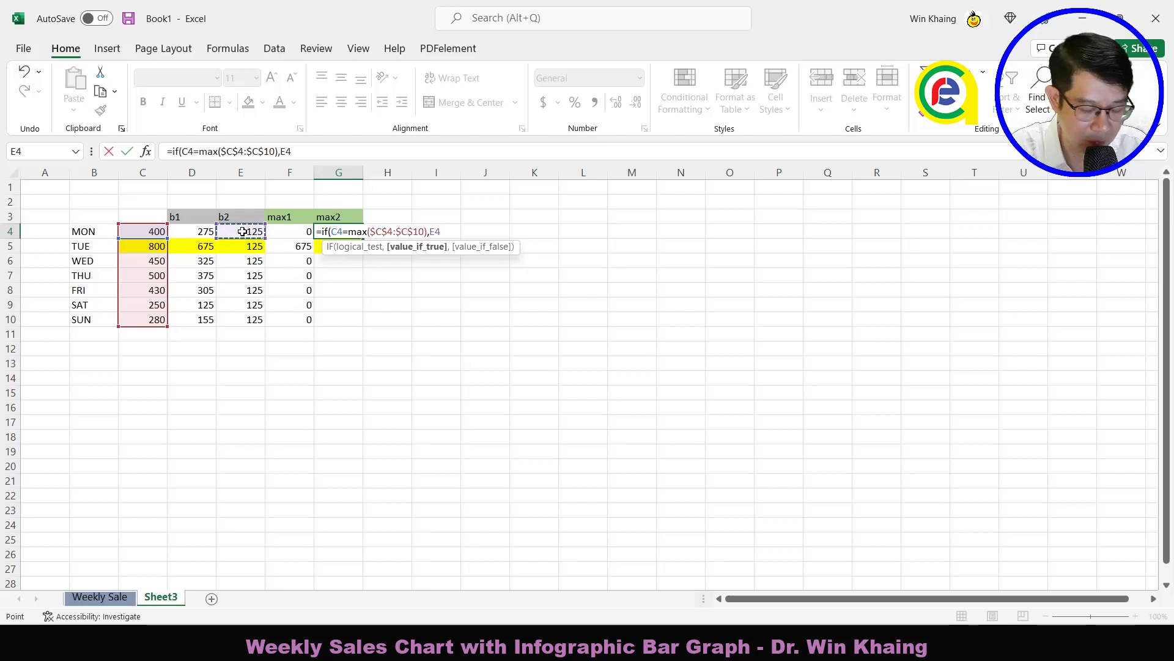
pyautogui.write(',0)')
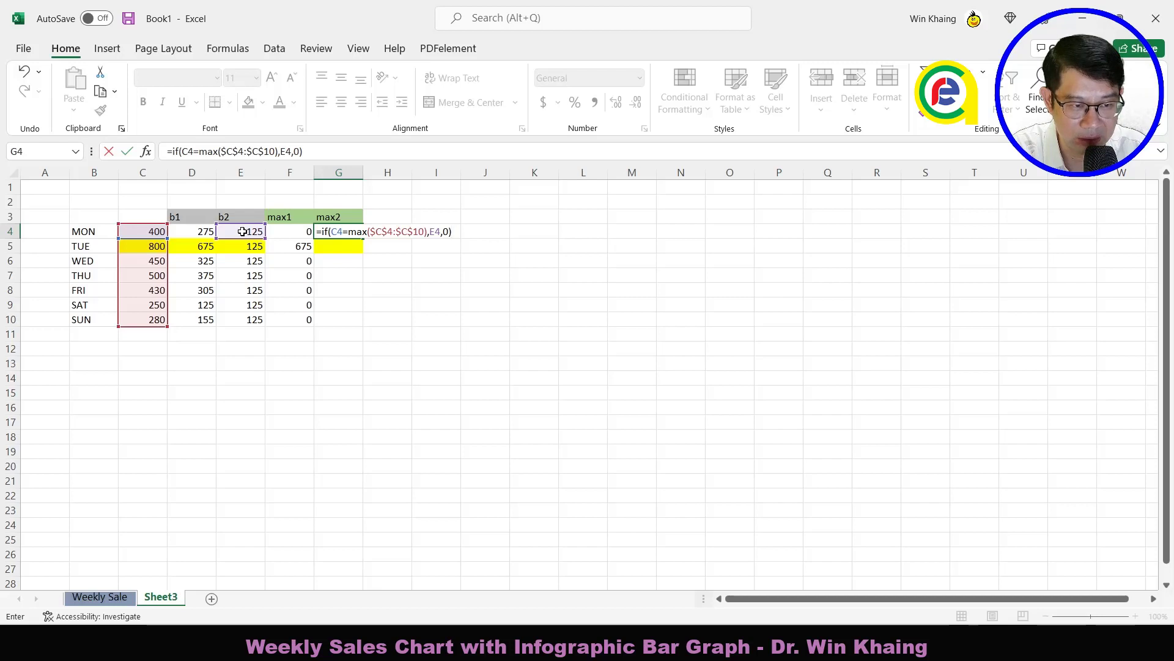
pyautogui.press('Return')
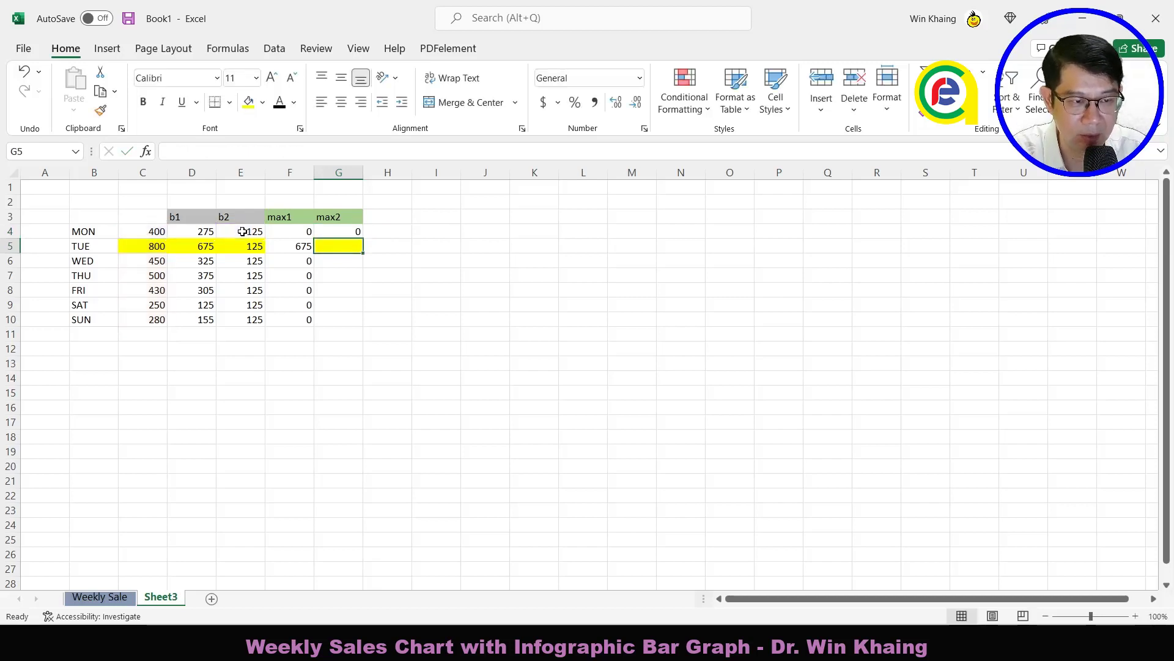
# Step: Fill the max2 formula from G4 down to G10 and shade TUE's row C5:G5 yellow
pyautogui.click(352, 232)
pyautogui.moveTo(362, 239); pyautogui.dragTo(361, 324)
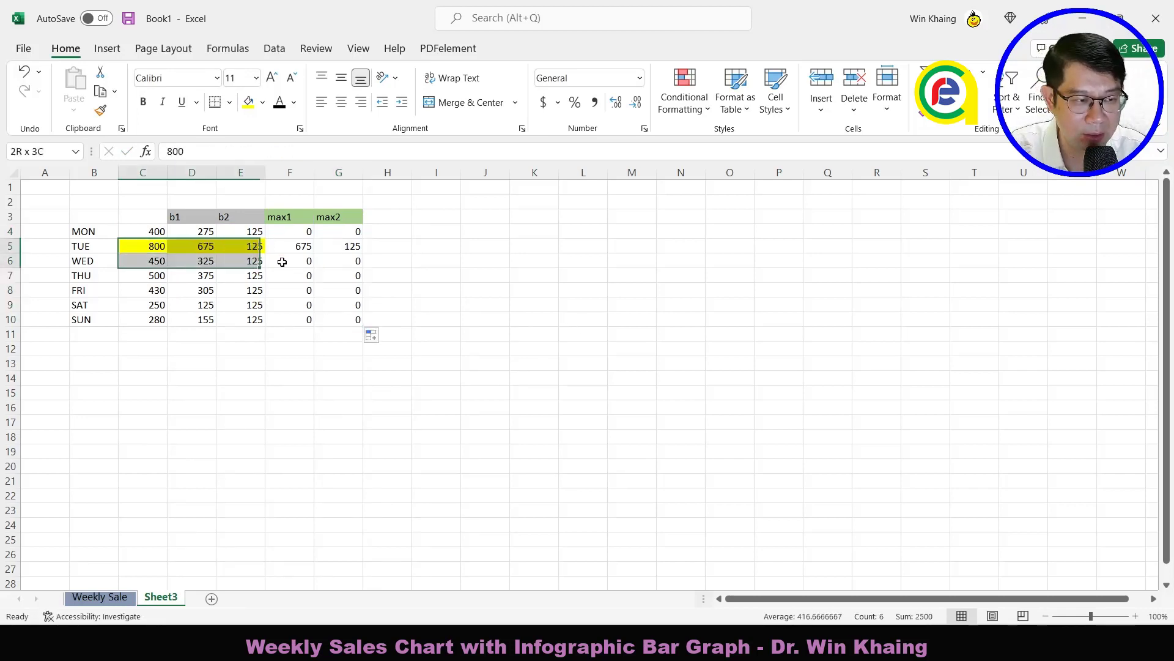
pyautogui.moveTo(153, 247); pyautogui.dragTo(351, 246)
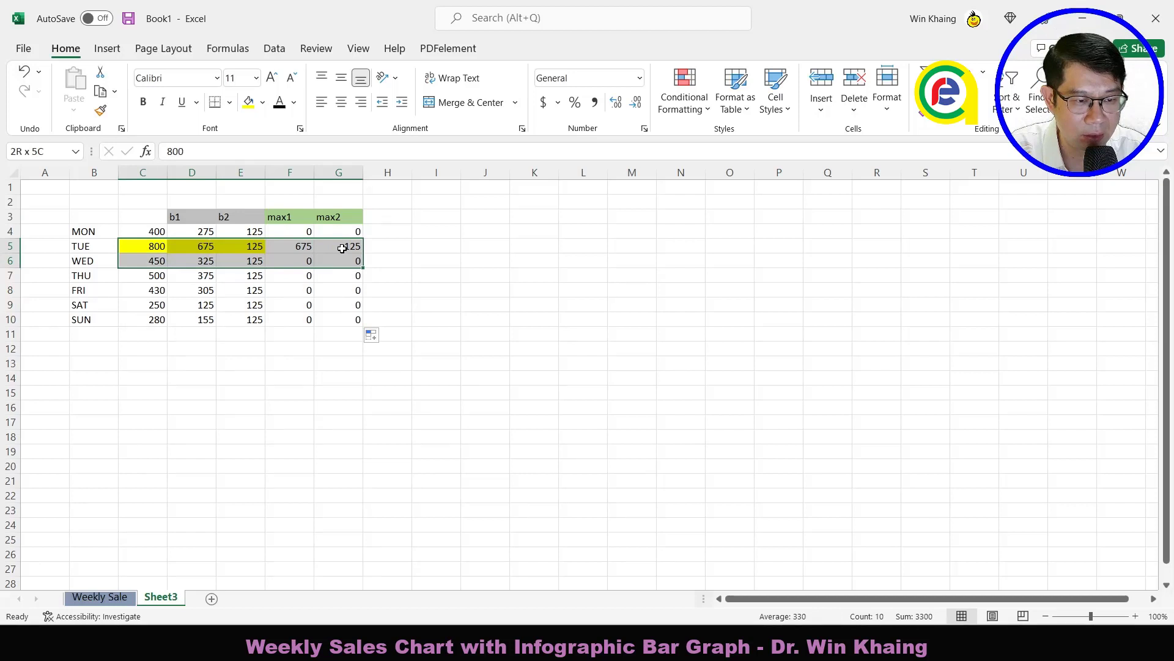
pyautogui.click(249, 101)
pyautogui.click(424, 304)
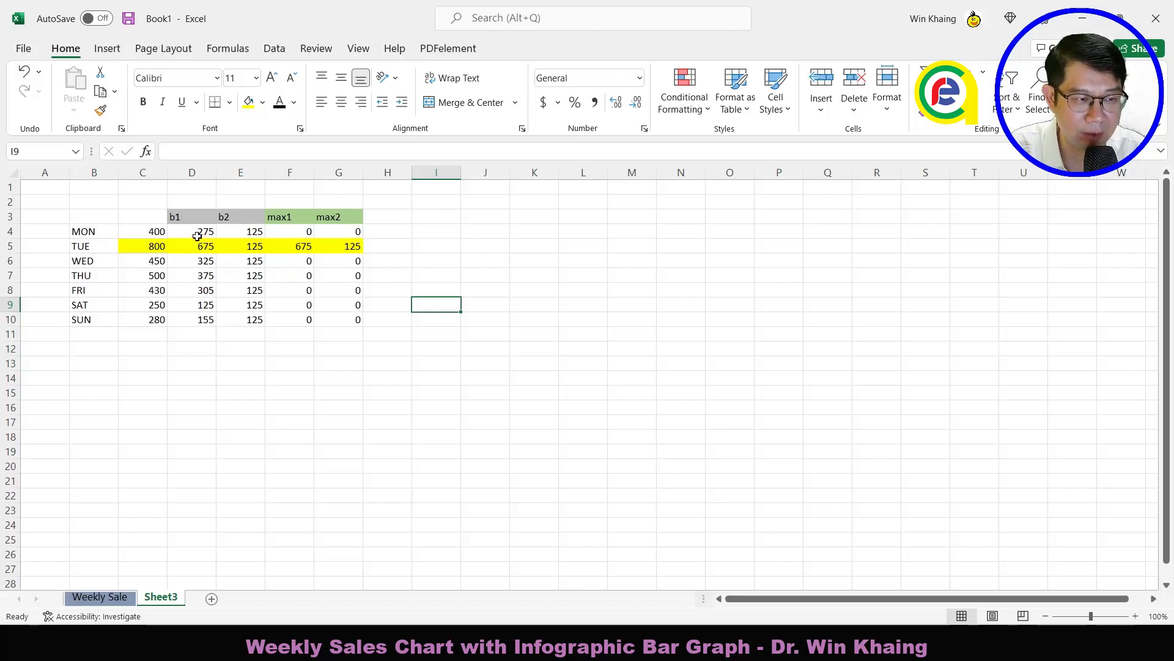
# Step: Select the chart data D4:G10, covering b1 through max2
pyautogui.moveTo(196, 233); pyautogui.dragTo(244, 319)
pyautogui.moveTo(293, 231); pyautogui.dragTo(343, 315)
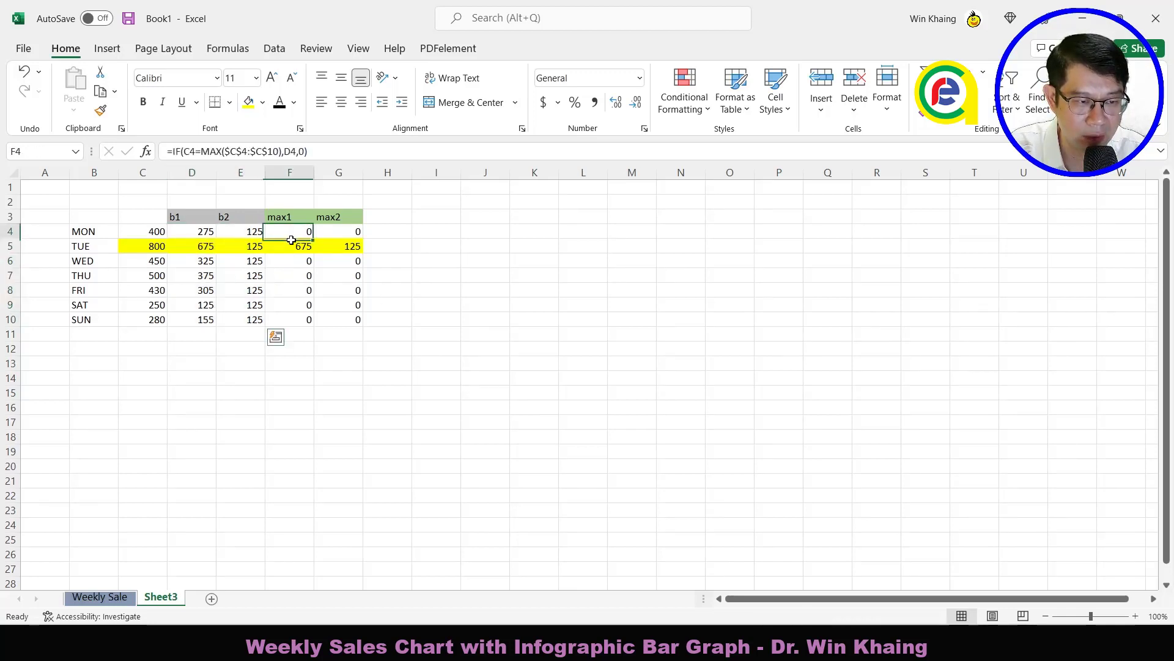
pyautogui.moveTo(205, 232); pyautogui.dragTo(255, 318)
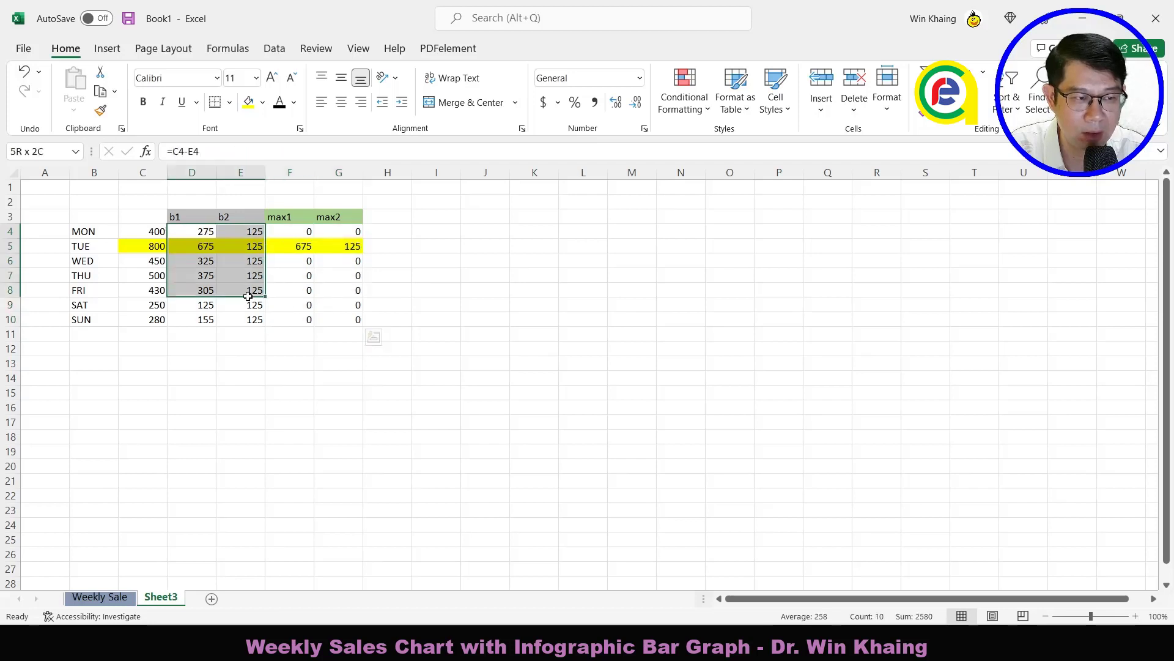
pyautogui.moveTo(293, 238); pyautogui.dragTo(343, 318)
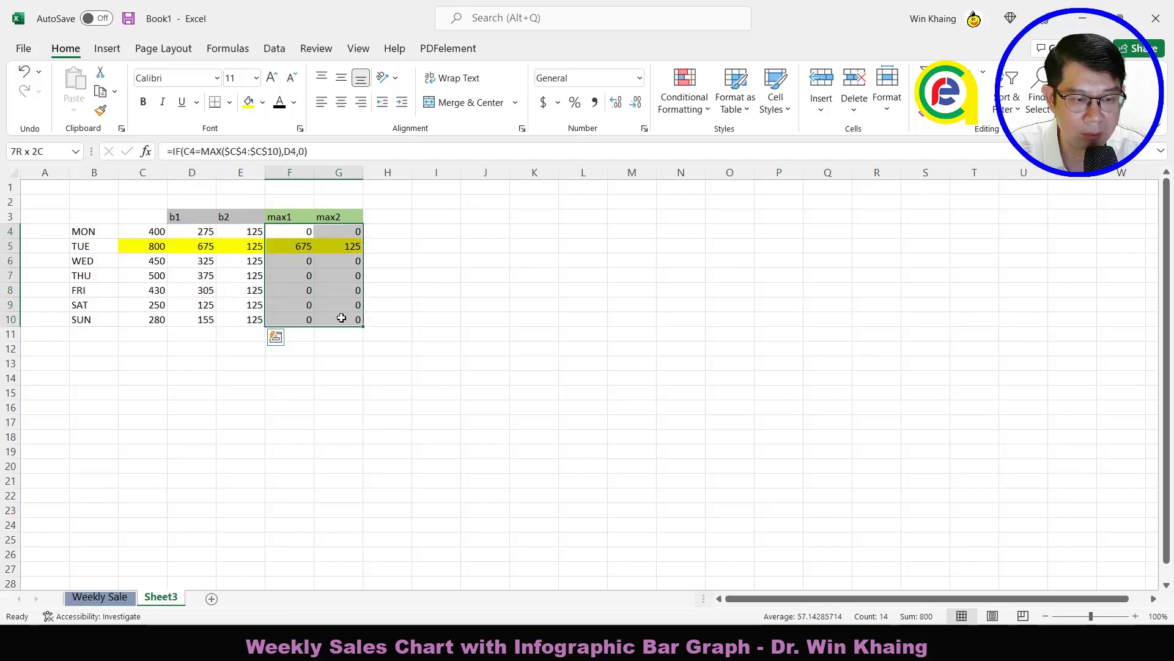
pyautogui.moveTo(204, 232)
pyautogui.mouseDown()
pyautogui.moveTo(259, 319)
pyautogui.moveTo(334, 322)
pyautogui.mouseUp()
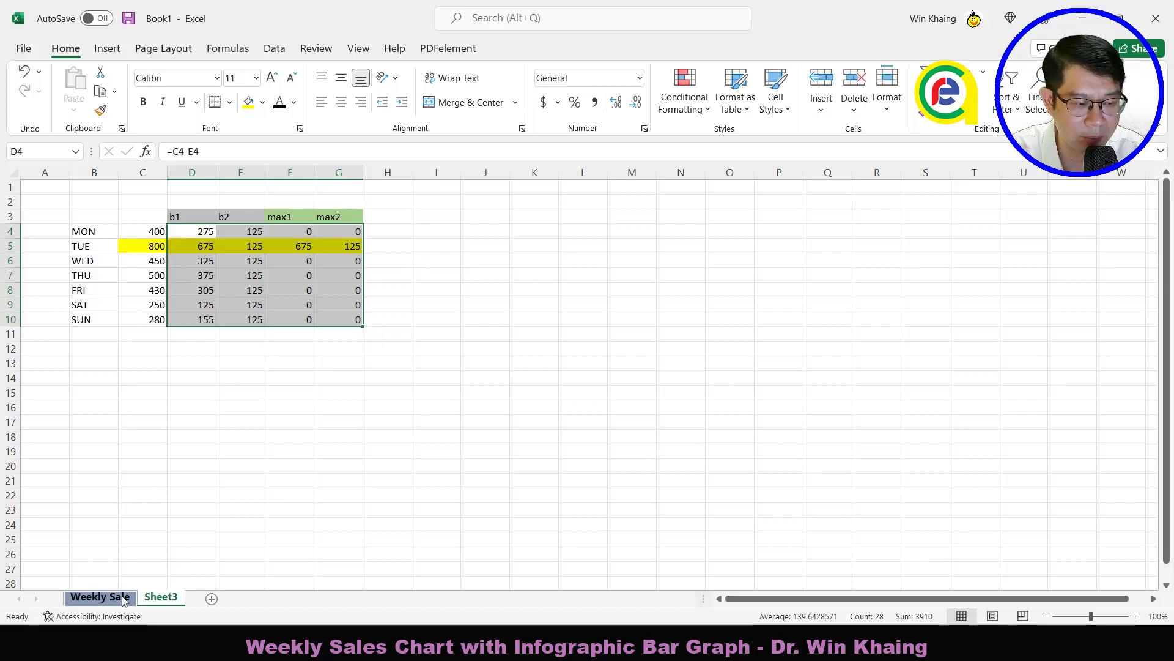
# Step: Compare against the finished Weekly Sale chart, then return to Sheet3's data table
pyautogui.click(99, 596)
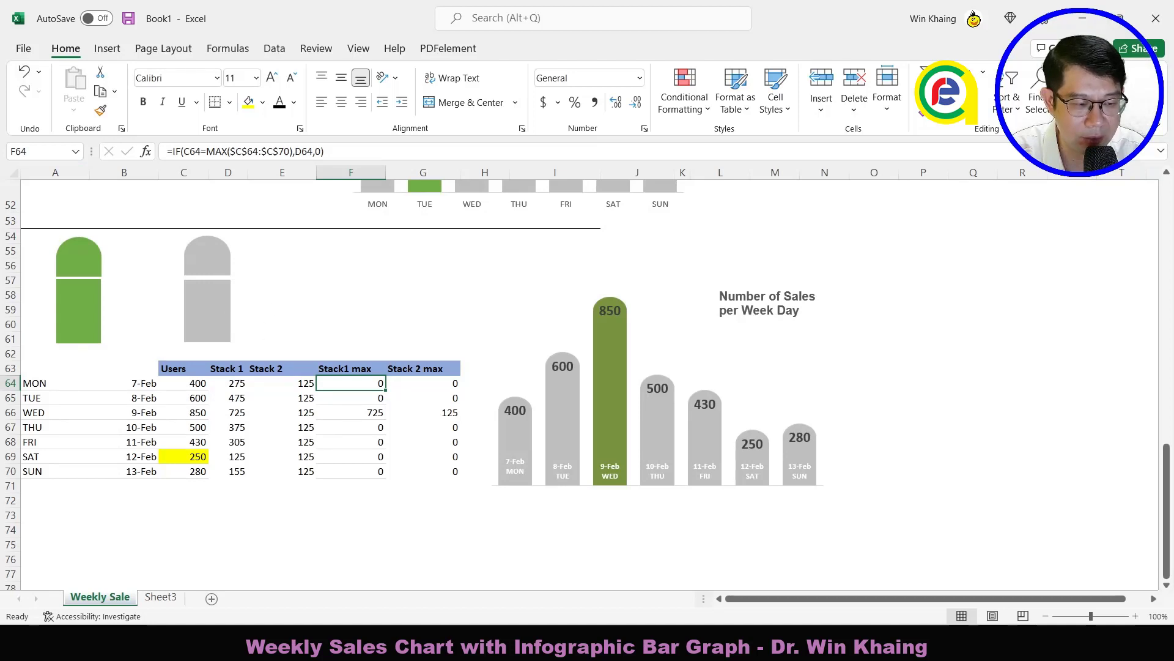
pyautogui.click(161, 596)
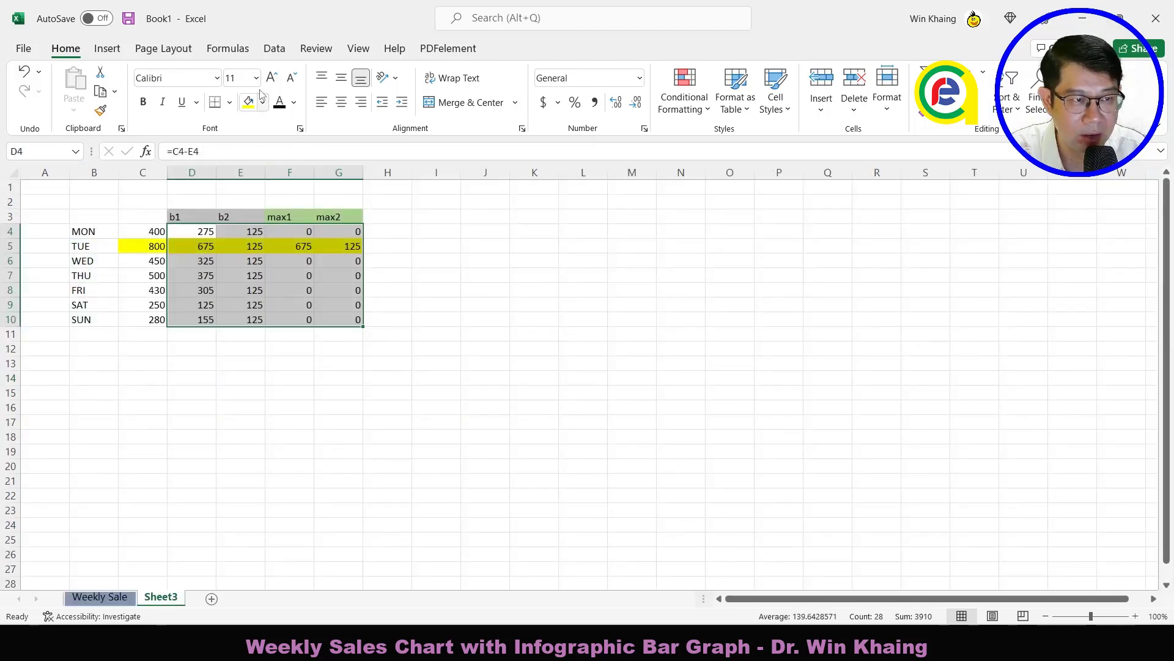
pyautogui.click(118, 54)
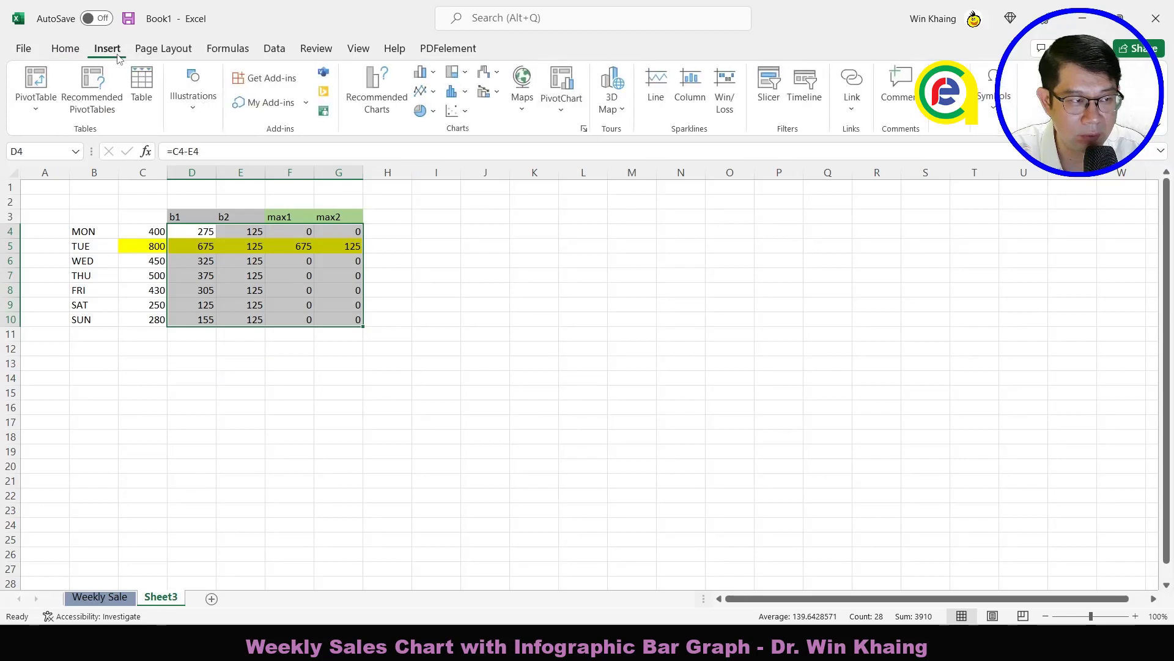
# Step: Insert a Stacked Column chart from D4:G10 and drag its corners to enlarge it beside the table
pyautogui.click(422, 72)
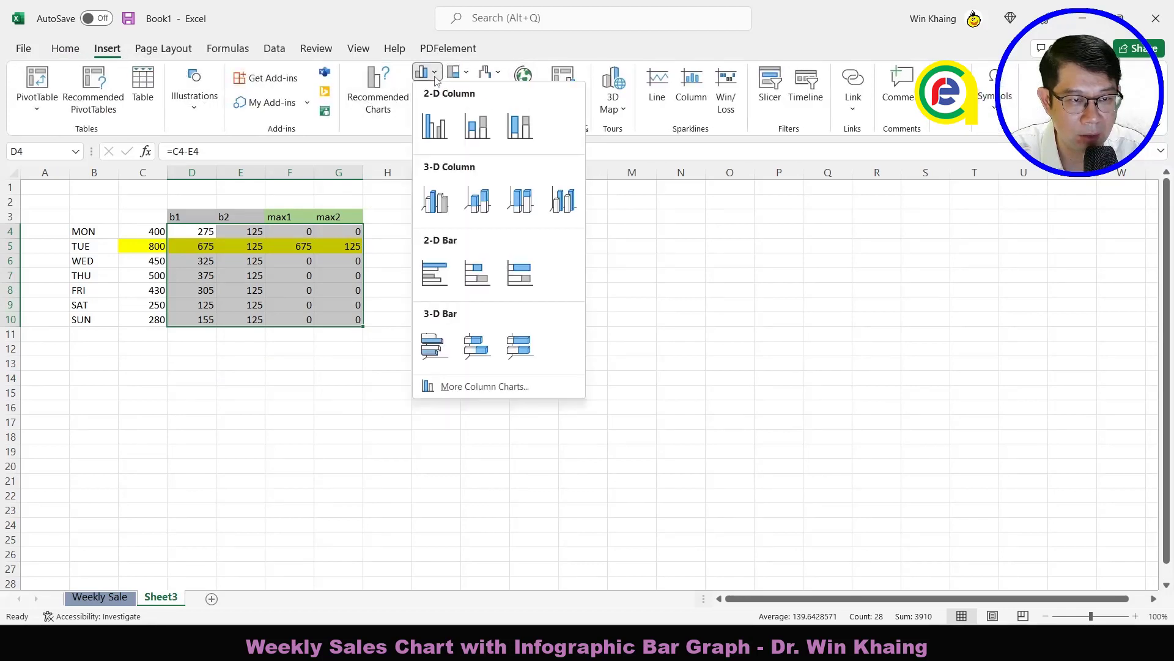
pyautogui.click(483, 135)
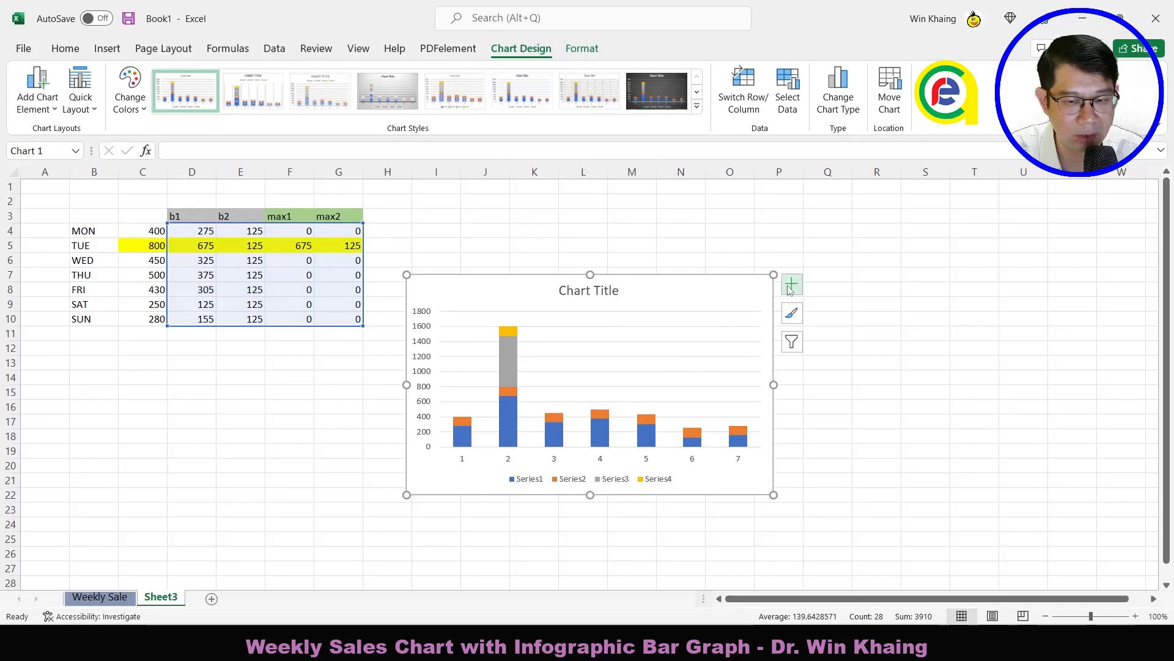
pyautogui.moveTo(774, 275); pyautogui.dragTo(905, 199)
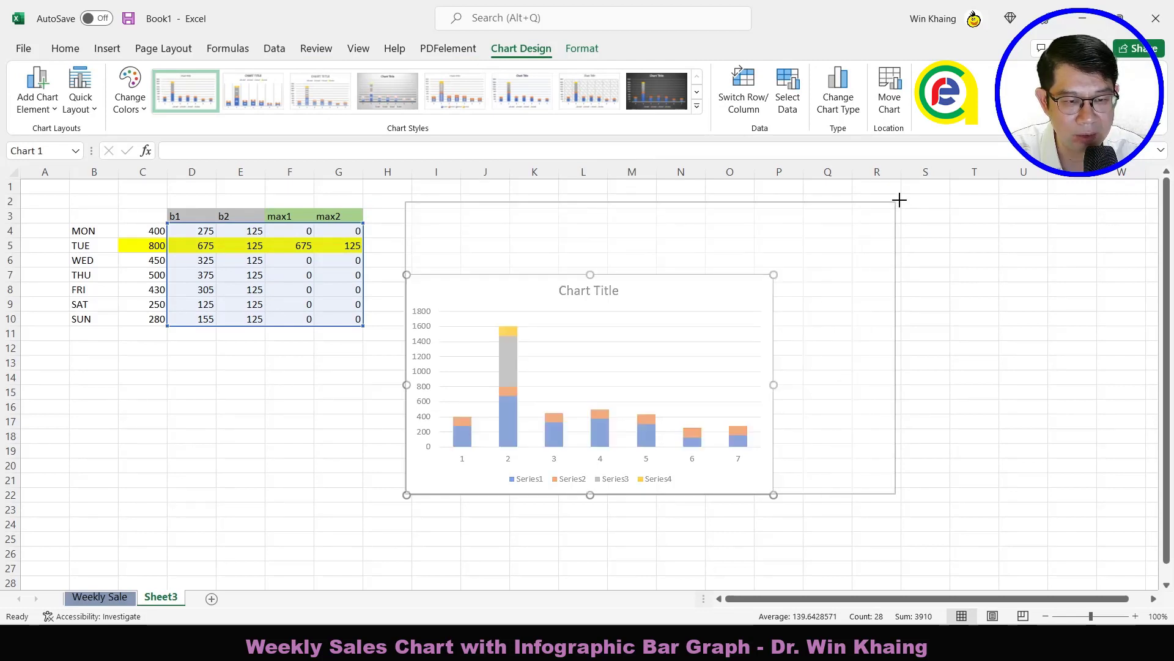
pyautogui.moveTo(407, 199); pyautogui.dragTo(385, 194)
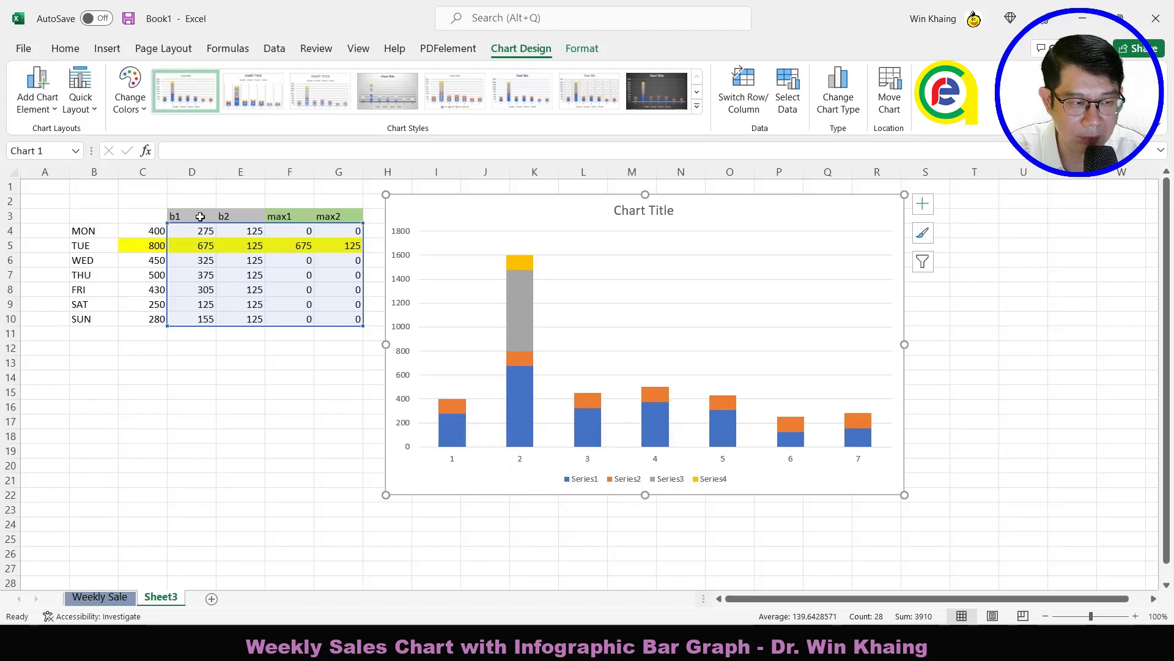
# Step: Inspect the chart's ranges by selecting the max1, max2 and b1 series in turn
pyautogui.moveTo(196, 216); pyautogui.dragTo(234, 215)
pyautogui.click(517, 293)
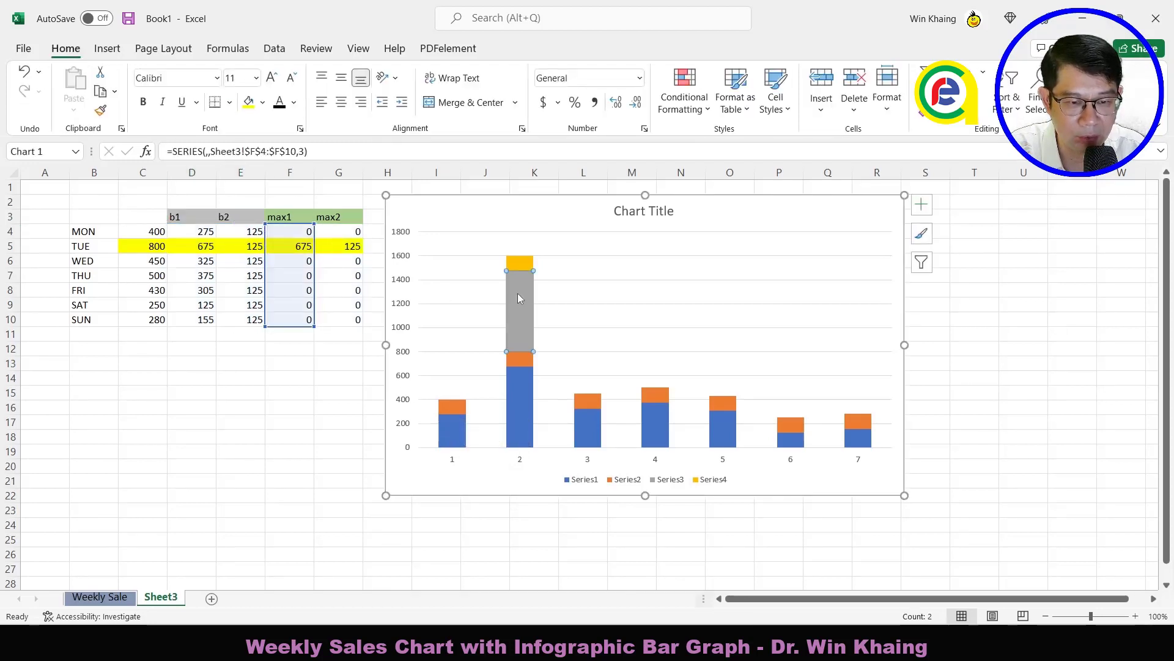
pyautogui.click(521, 264)
pyautogui.click(522, 276)
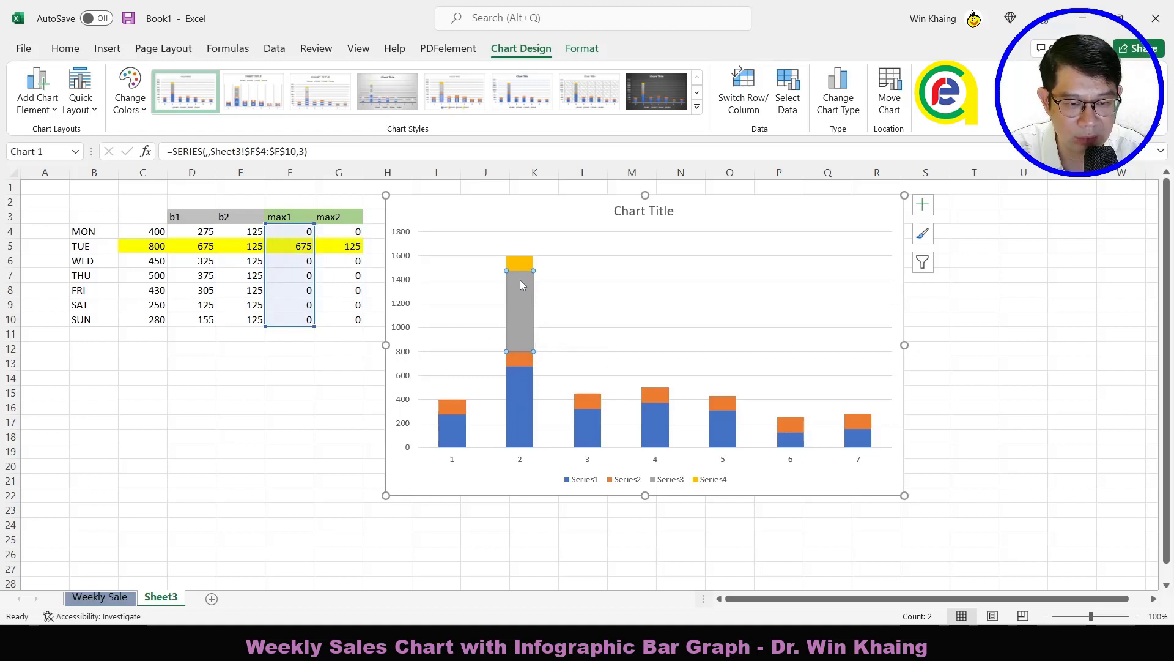
pyautogui.click(460, 436)
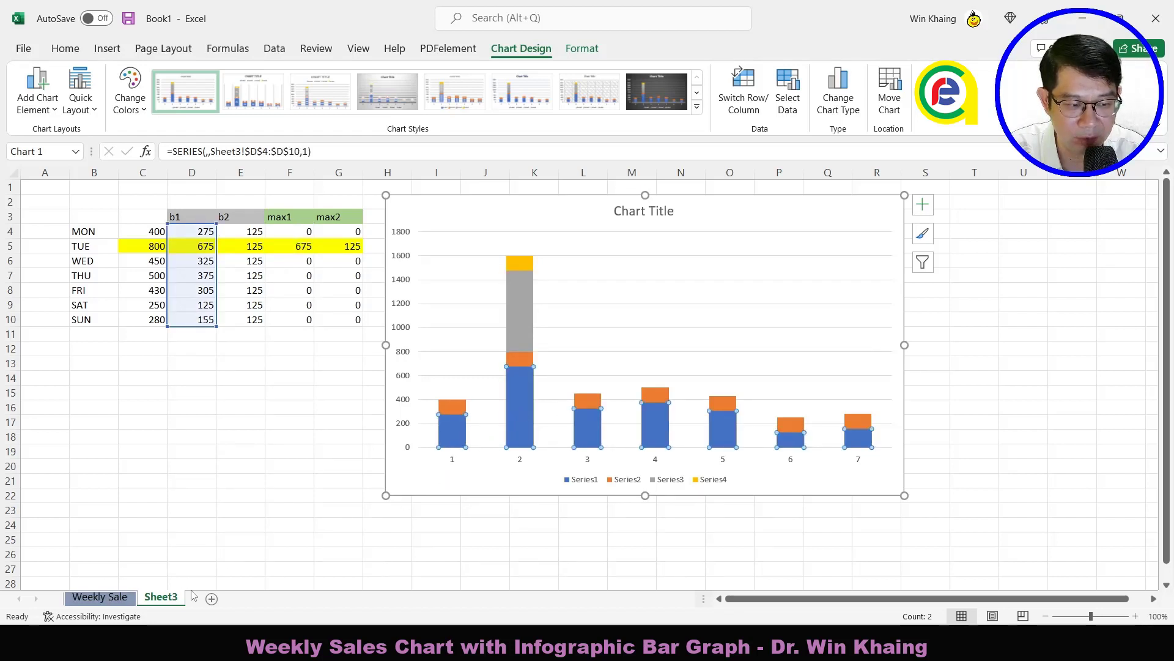
# Step: On the Weekly Sale sheet, select the grey and green rounded-top bar shapes, then return to Sheet3
pyautogui.click(97, 596)
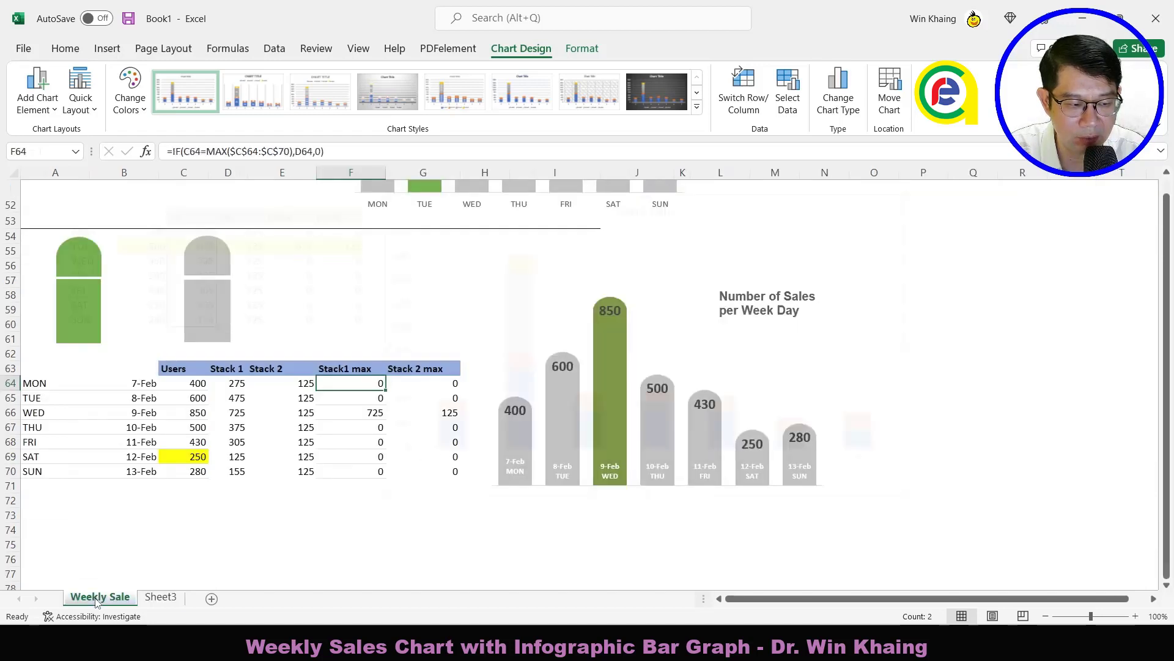
pyautogui.click(204, 304)
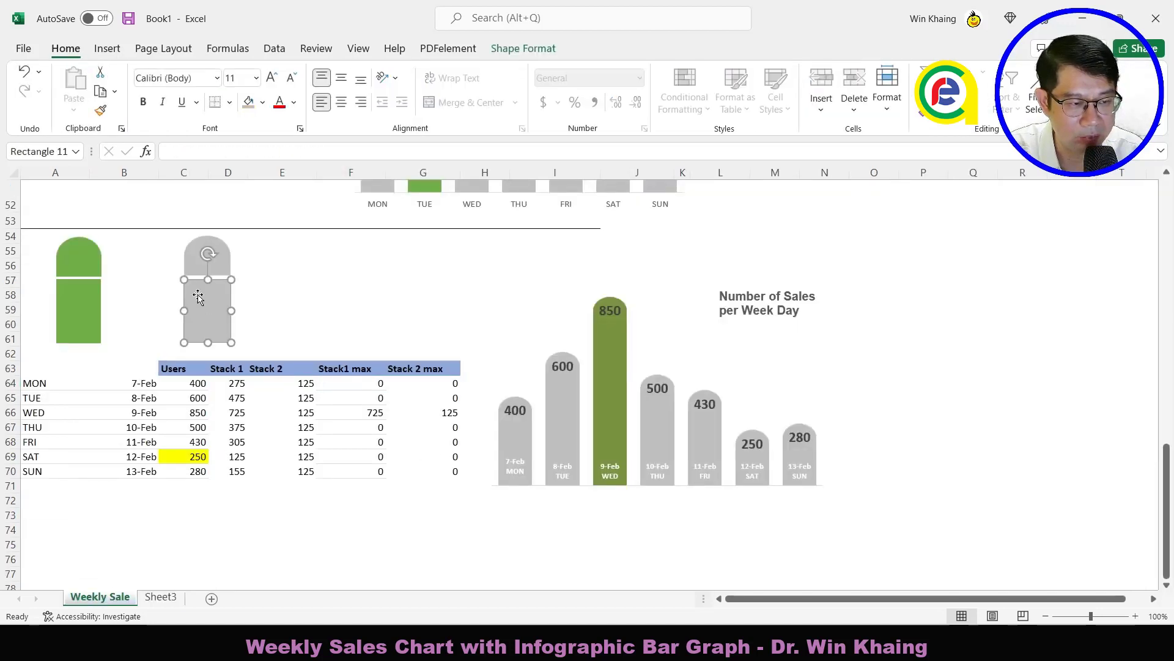
pyautogui.keyDown('ctrl'); pyautogui.click(202, 255); pyautogui.keyUp('ctrl')
pyautogui.keyDown('ctrl'); pyautogui.click(72, 273); pyautogui.keyUp('ctrl')
pyautogui.keyDown('ctrl'); pyautogui.click(79, 309); pyautogui.keyUp('ctrl')
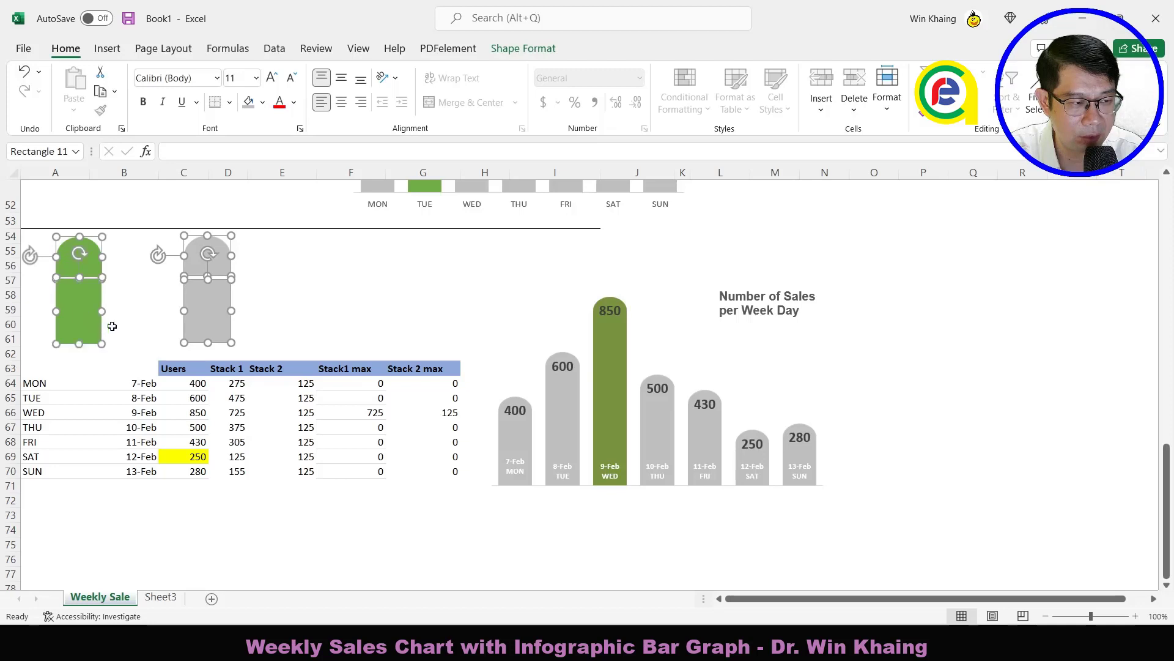
pyautogui.click(160, 596)
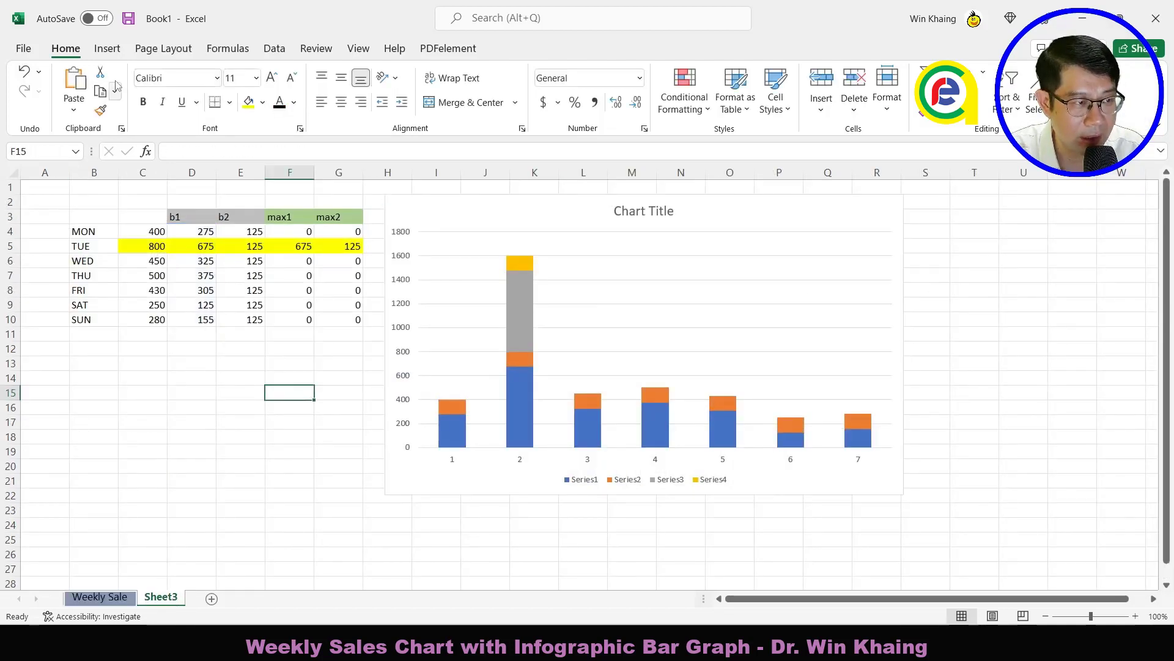
# Step: Draw a Flowchart: Delay shape below the table, rotate it 90° upright, and Ctrl+drag a copy rightward
pyautogui.click(109, 49)
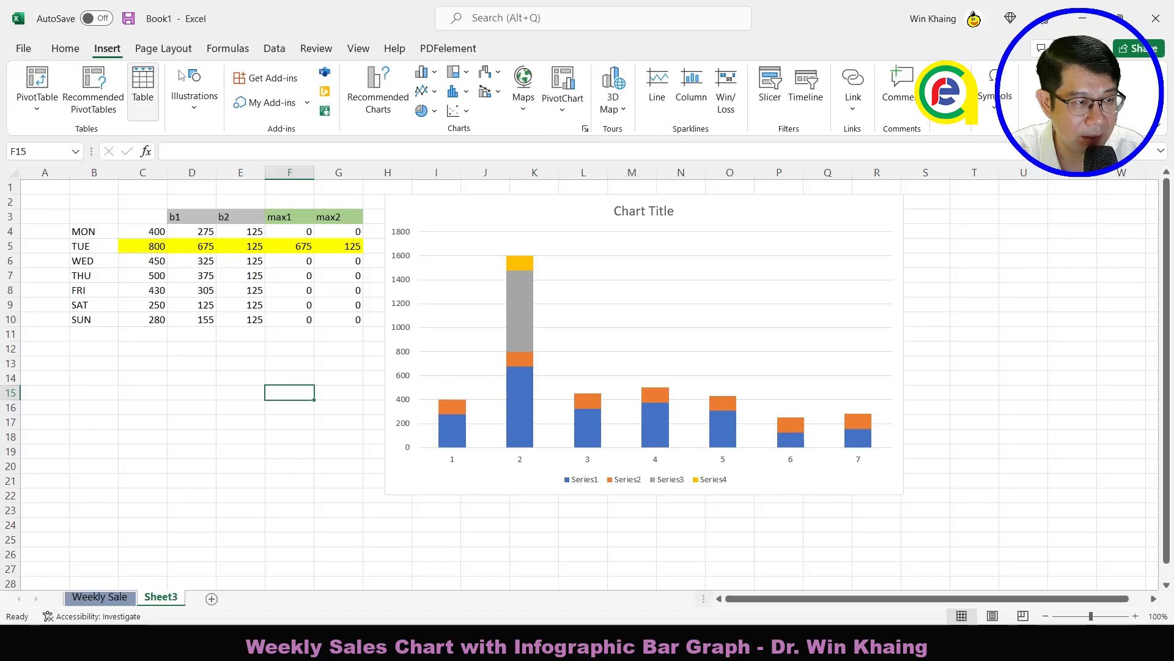
pyautogui.click(207, 114)
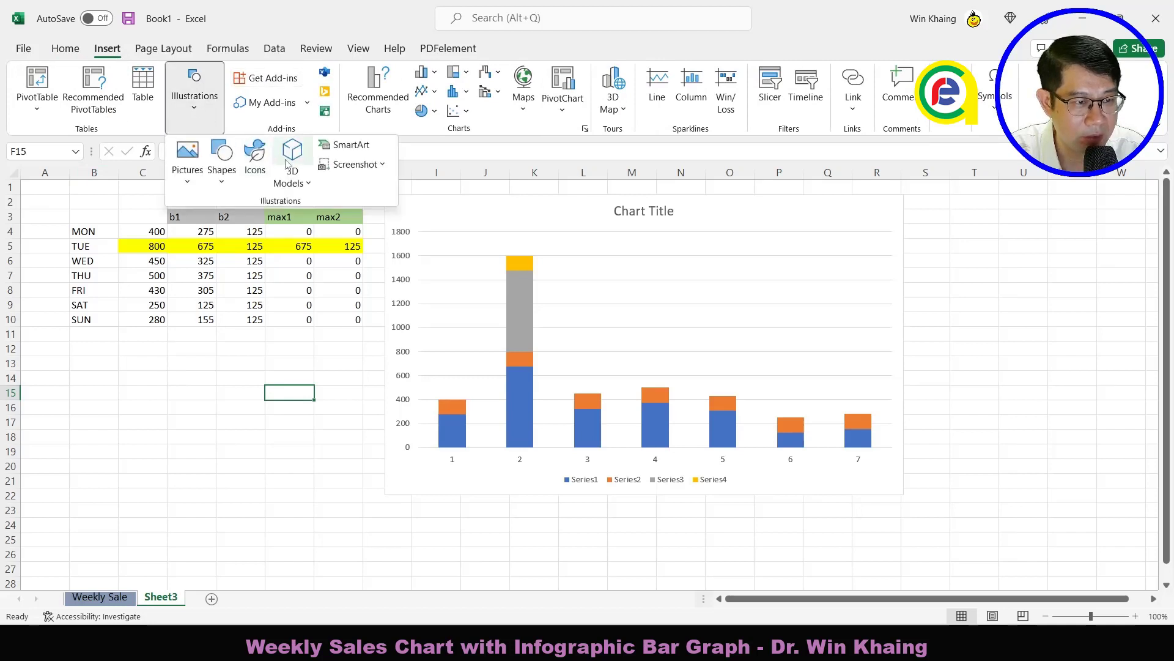
pyautogui.click(223, 183)
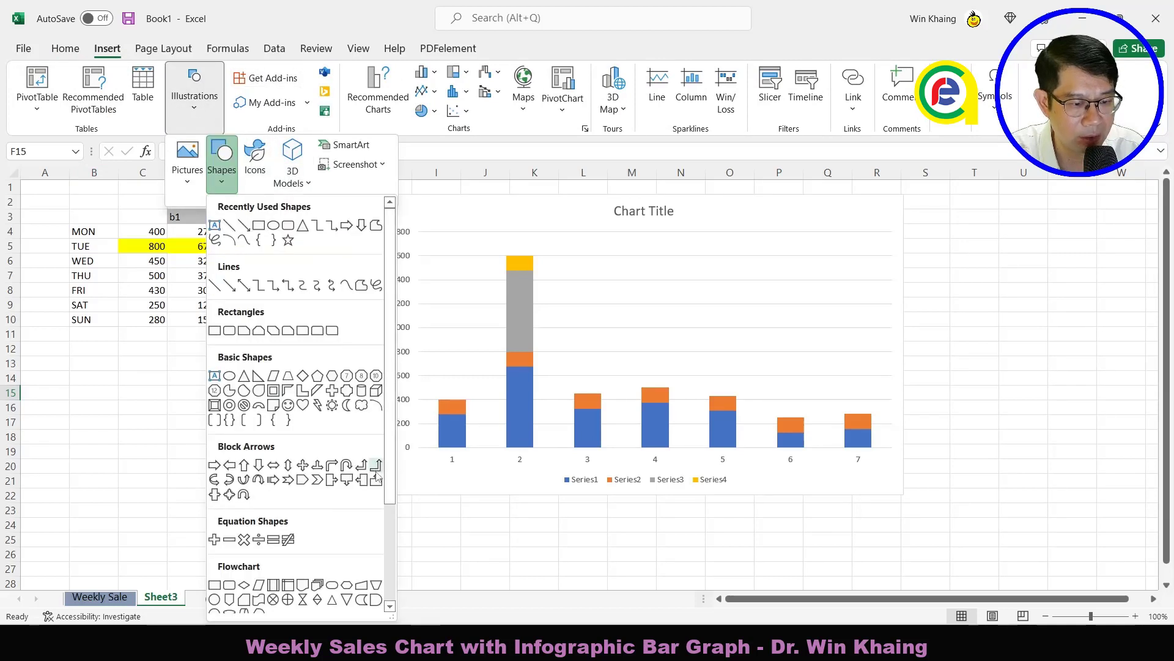
pyautogui.click(376, 599)
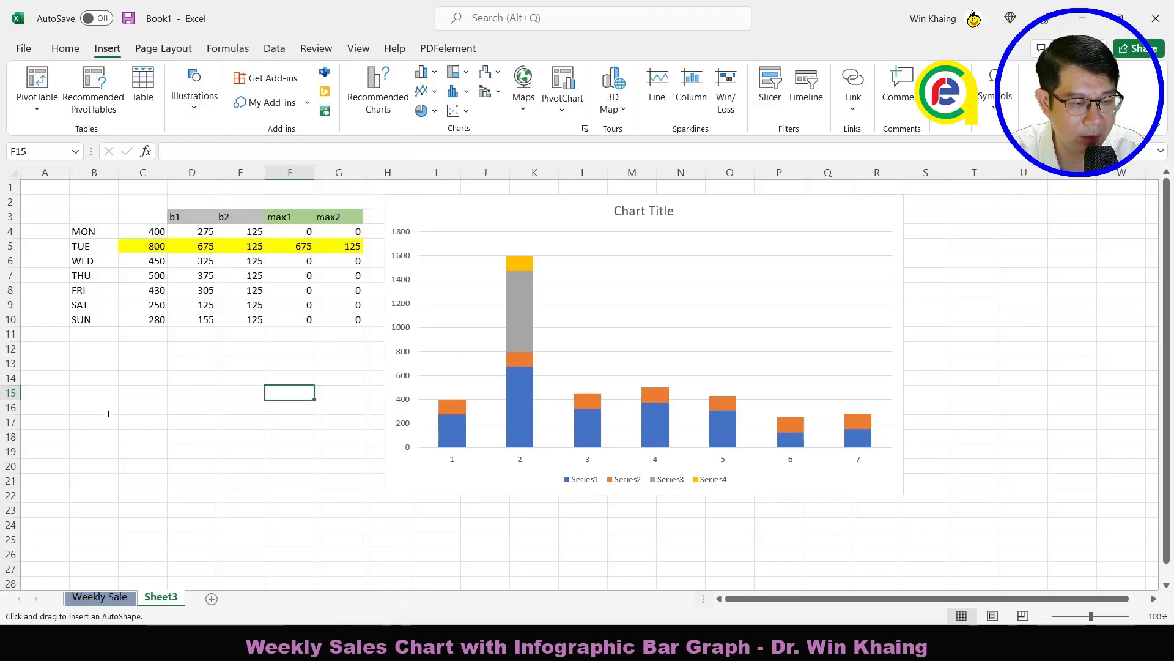
pyautogui.moveTo(111, 375)
pyautogui.mouseDown()
pyautogui.moveTo(181, 420)
pyautogui.moveTo(153, 424)
pyautogui.mouseUp()
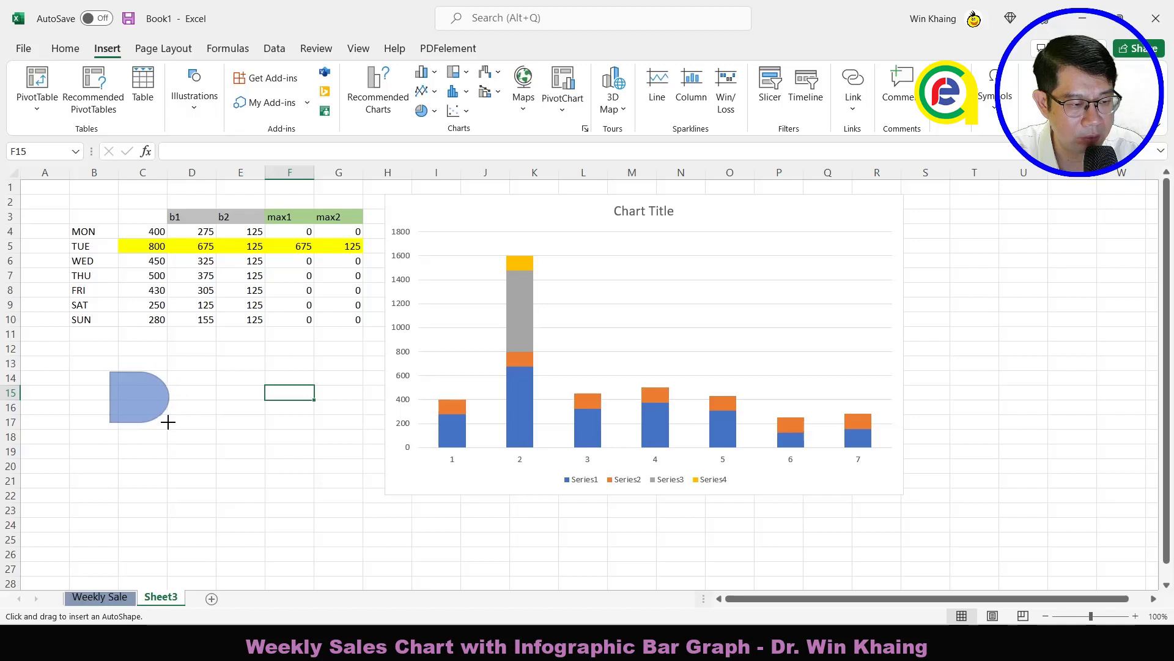
pyautogui.moveTo(153, 425); pyautogui.dragTo(166, 427)
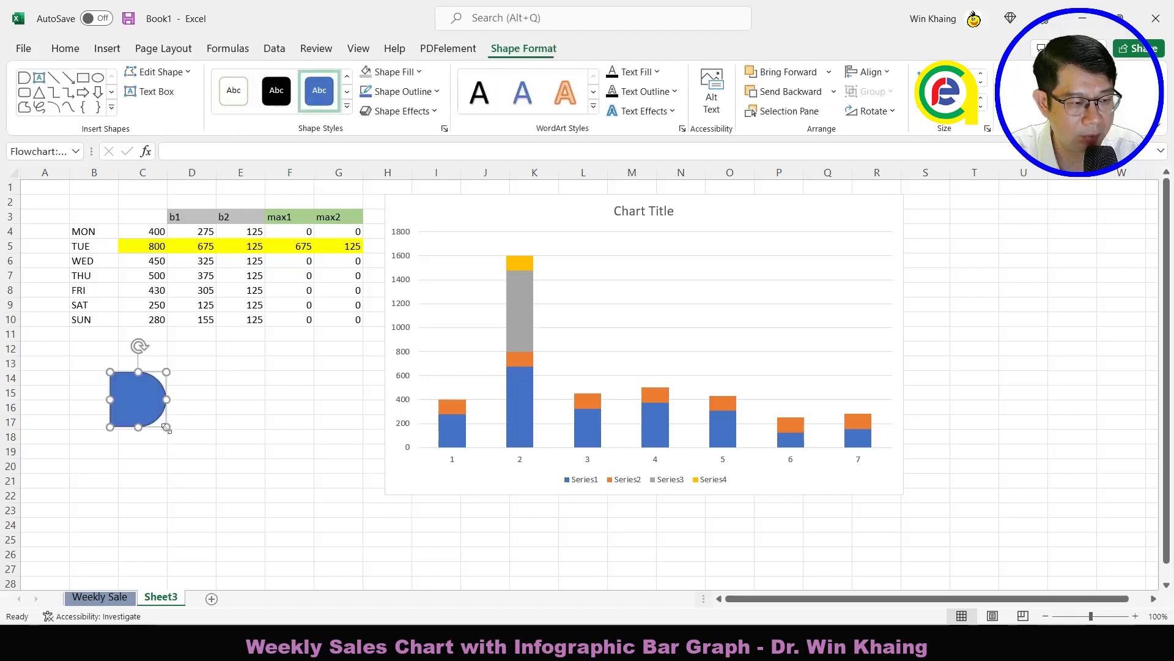
pyautogui.moveTo(136, 348); pyautogui.dragTo(100, 403)
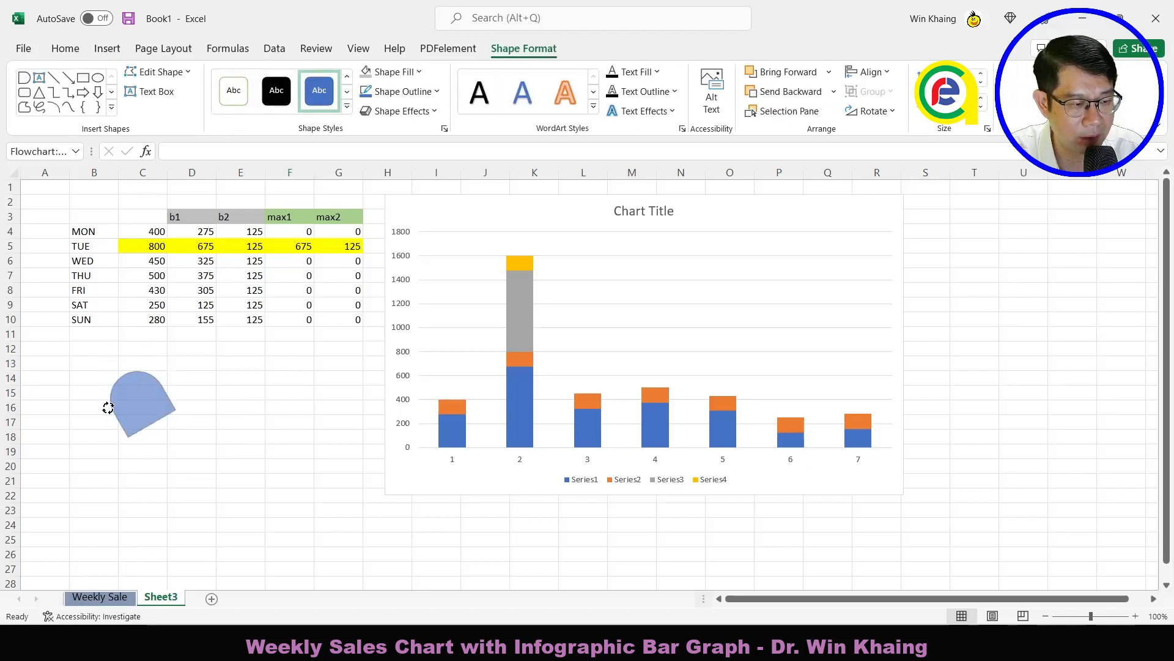
pyautogui.moveTo(100, 403); pyautogui.dragTo(86, 399)
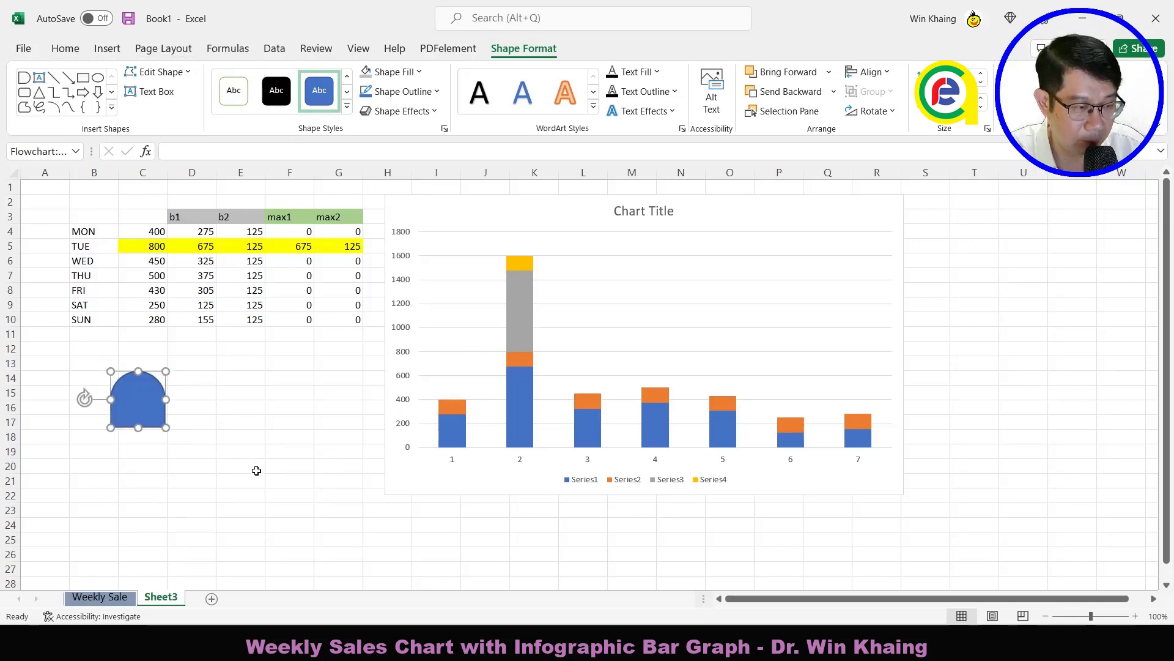
pyautogui.moveTo(149, 405); pyautogui.dragTo(231, 404)
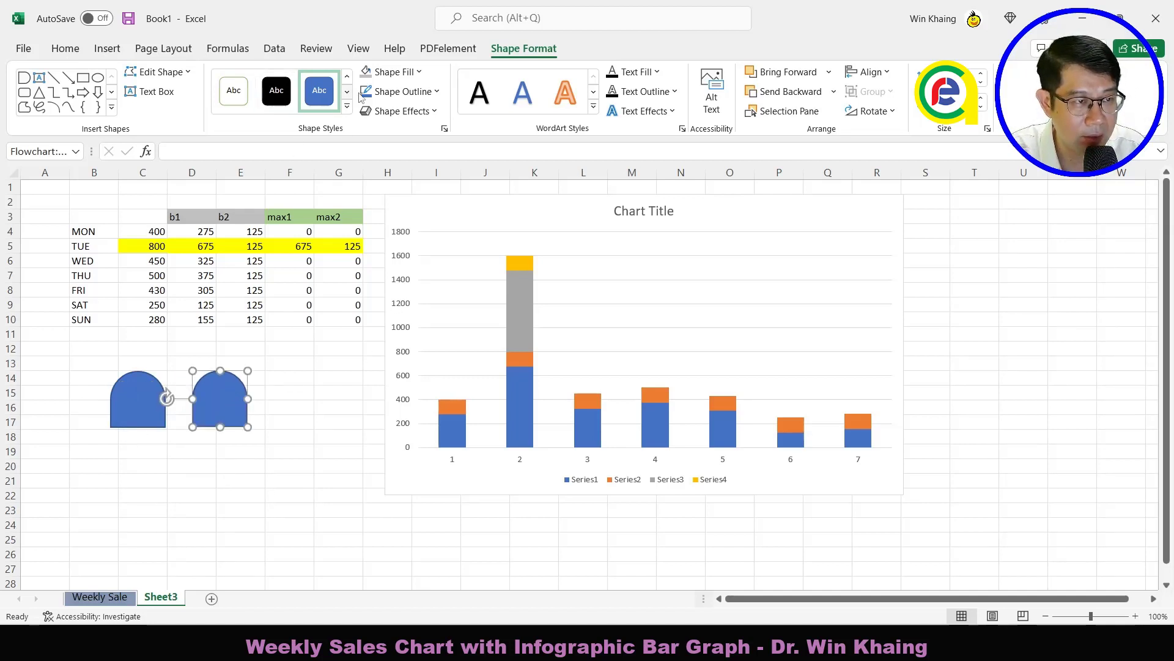
# Step: Give the right dome no outline and a grey fill
pyautogui.click(403, 91)
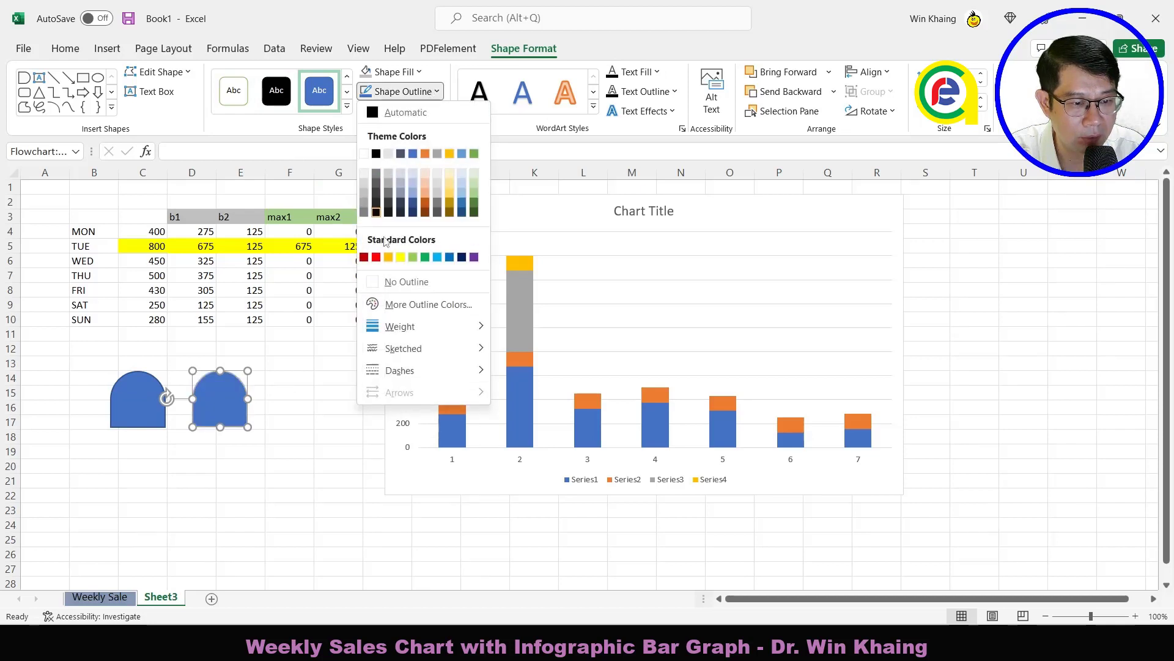
pyautogui.click(400, 282)
pyautogui.click(420, 71)
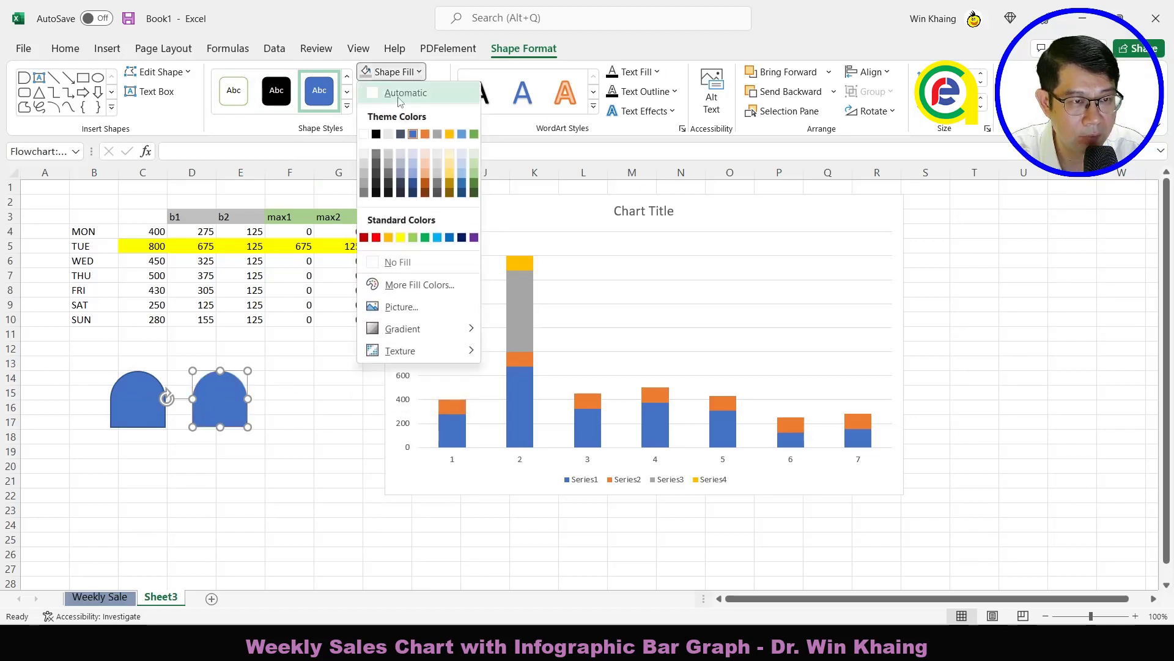
pyautogui.click(365, 173)
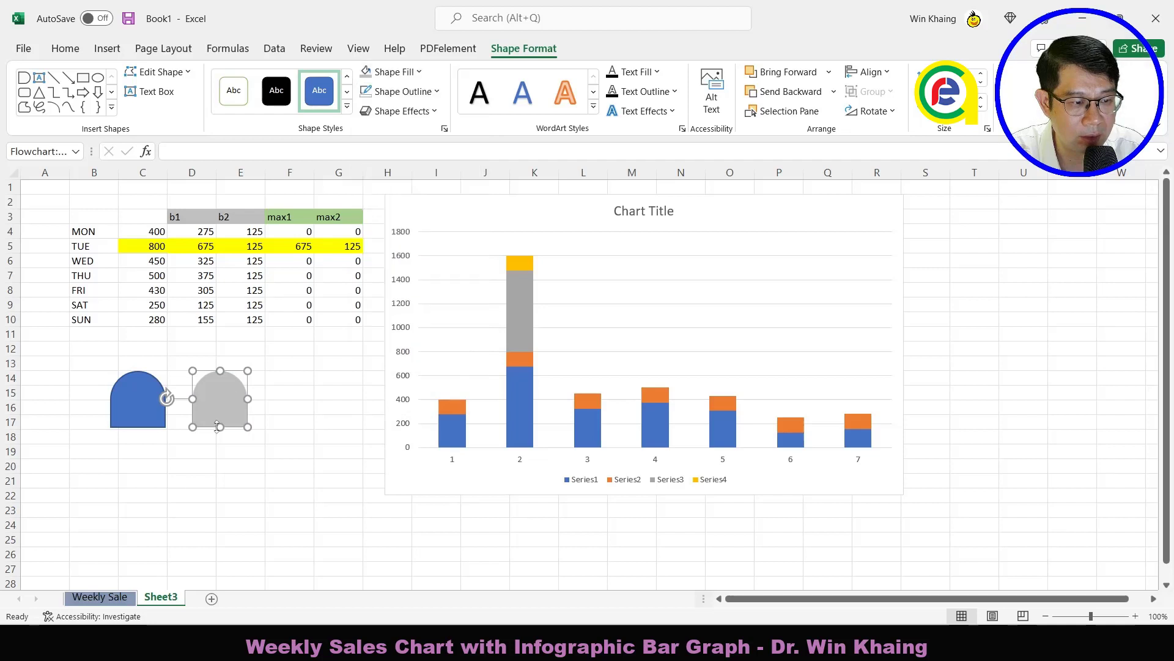
# Step: Give the left dome a green fill and no outline
pyautogui.click(139, 403)
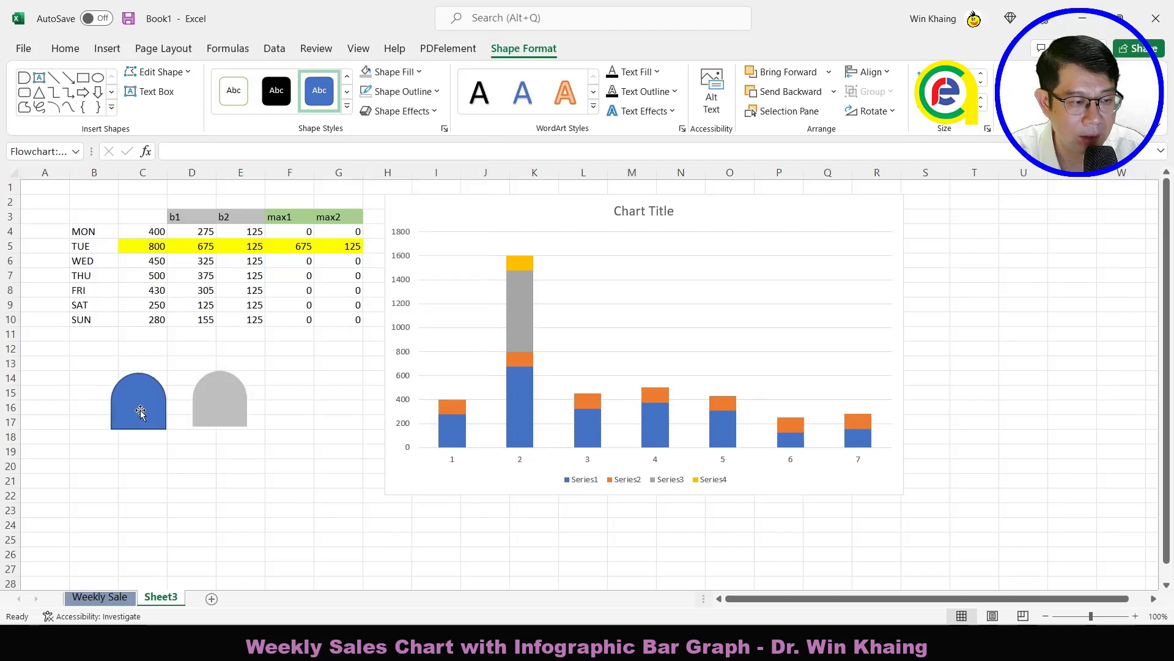
pyautogui.click(419, 72)
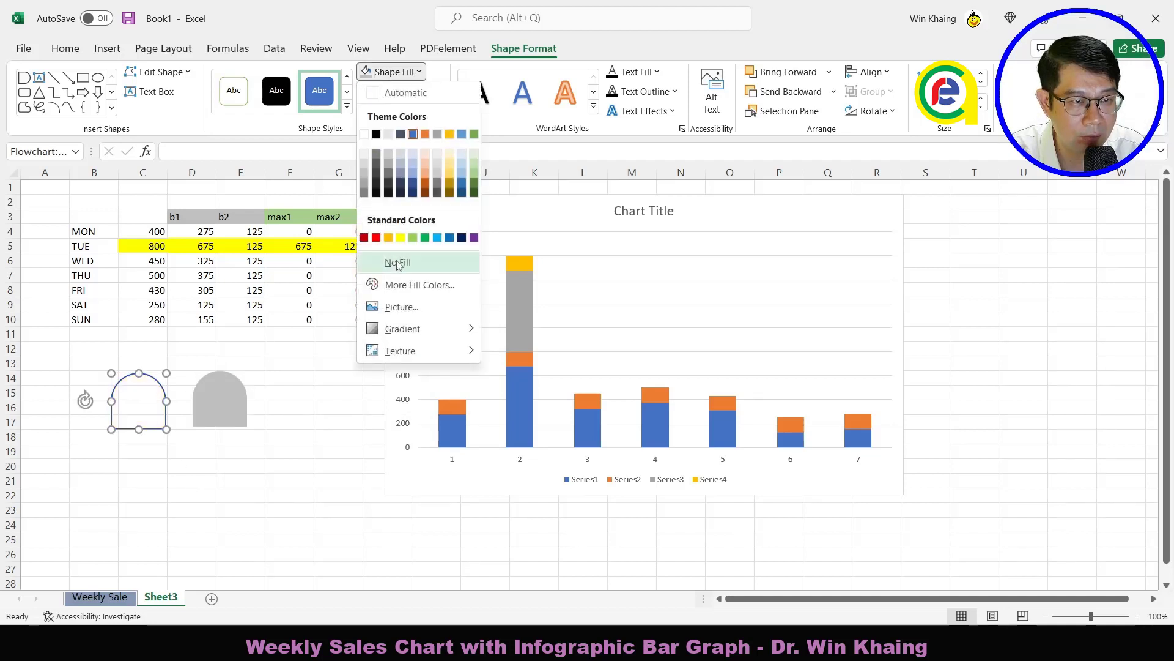
pyautogui.click(474, 134)
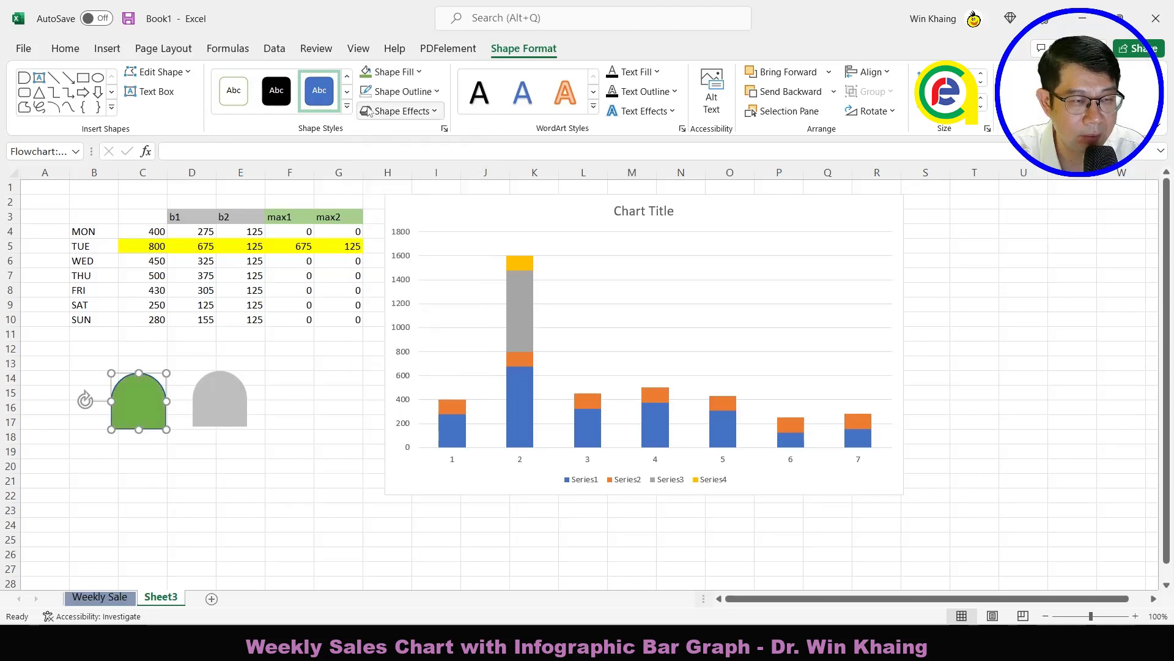
pyautogui.click(403, 91)
pyautogui.click(401, 278)
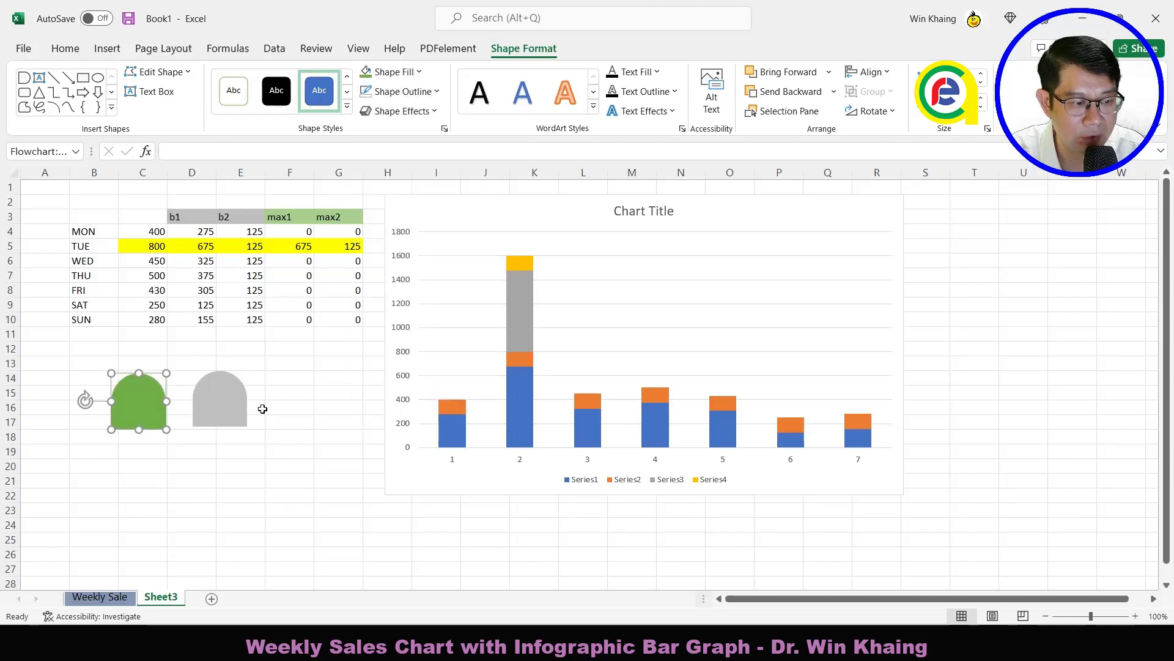
pyautogui.click(322, 408)
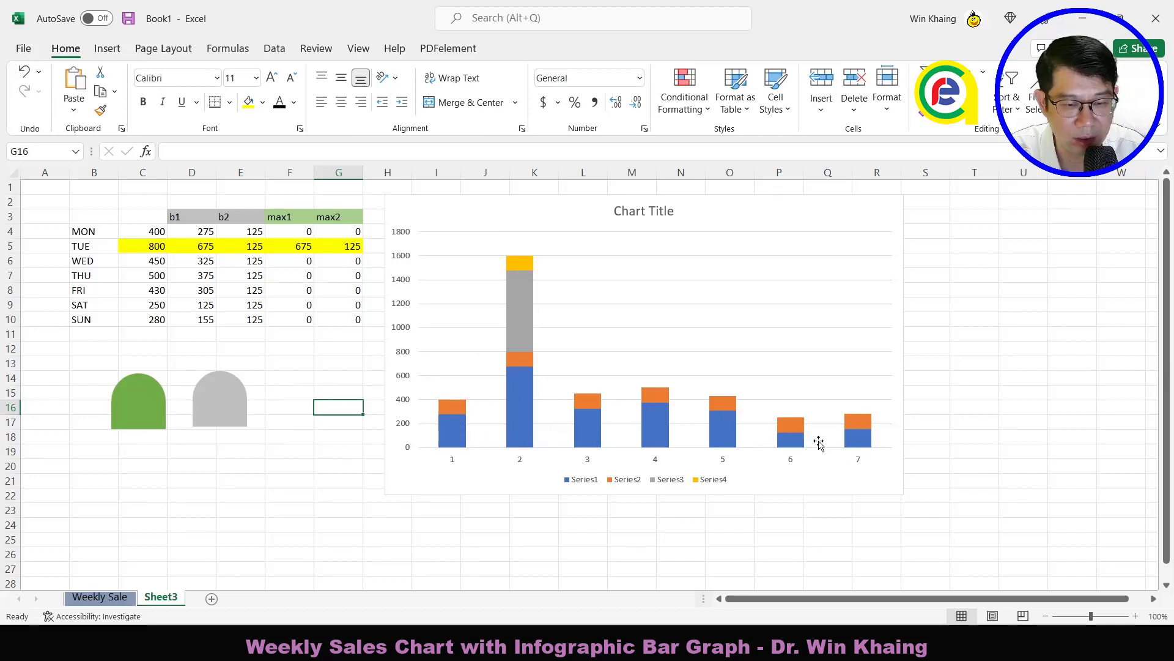
# Step: Fill the chart's Series1 bars grey
pyautogui.click(452, 431)
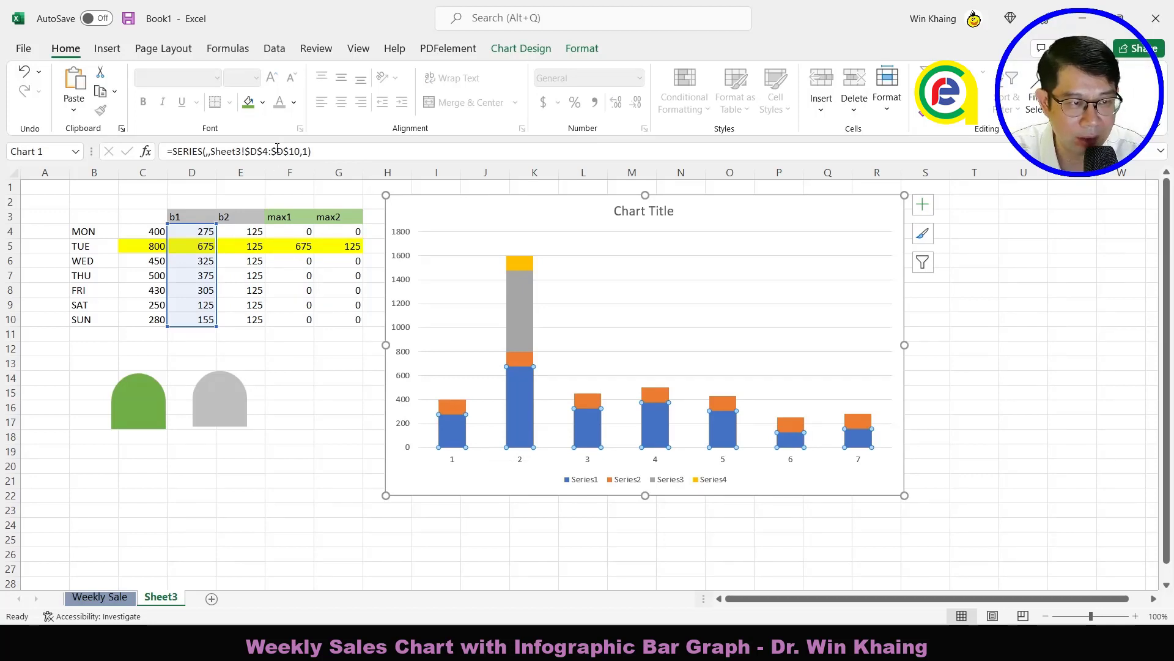
pyautogui.click(262, 102)
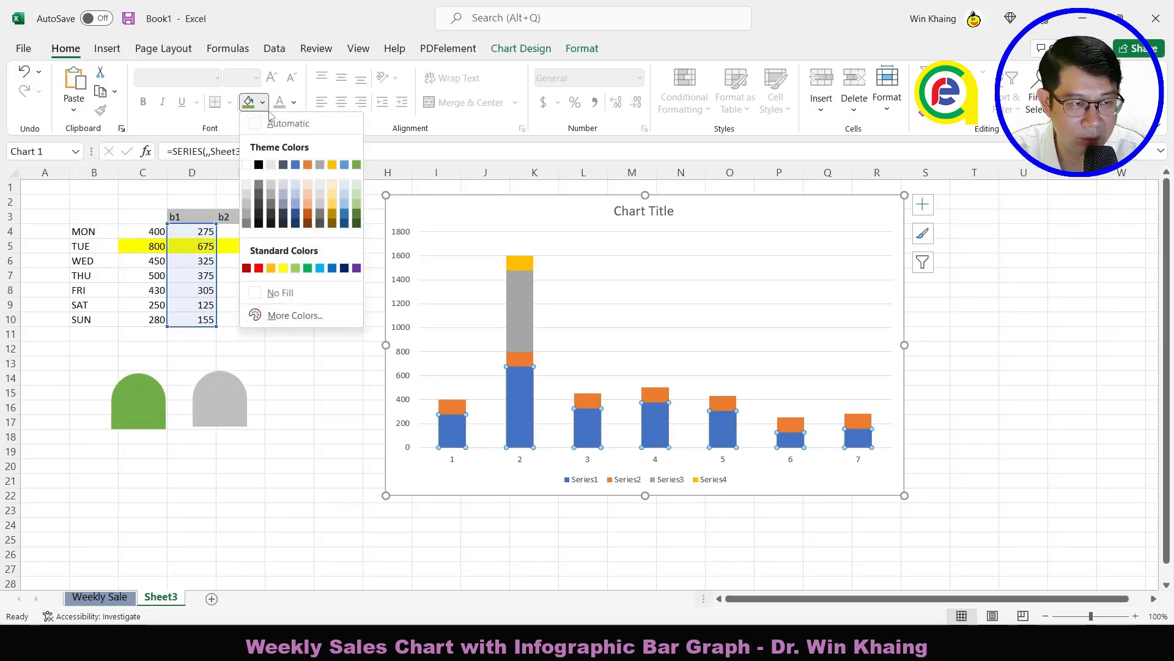
pyautogui.click(247, 206)
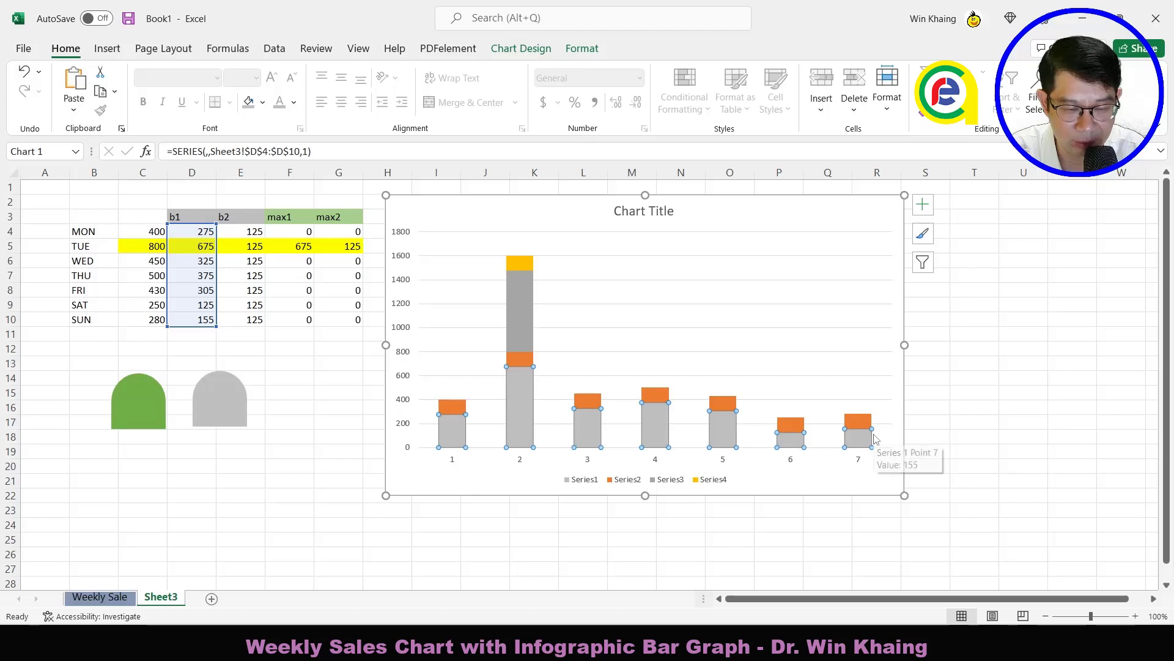
# Step: Copy the grey dome and paste it onto the Series2 bars as rounded tops
pyautogui.click(450, 410)
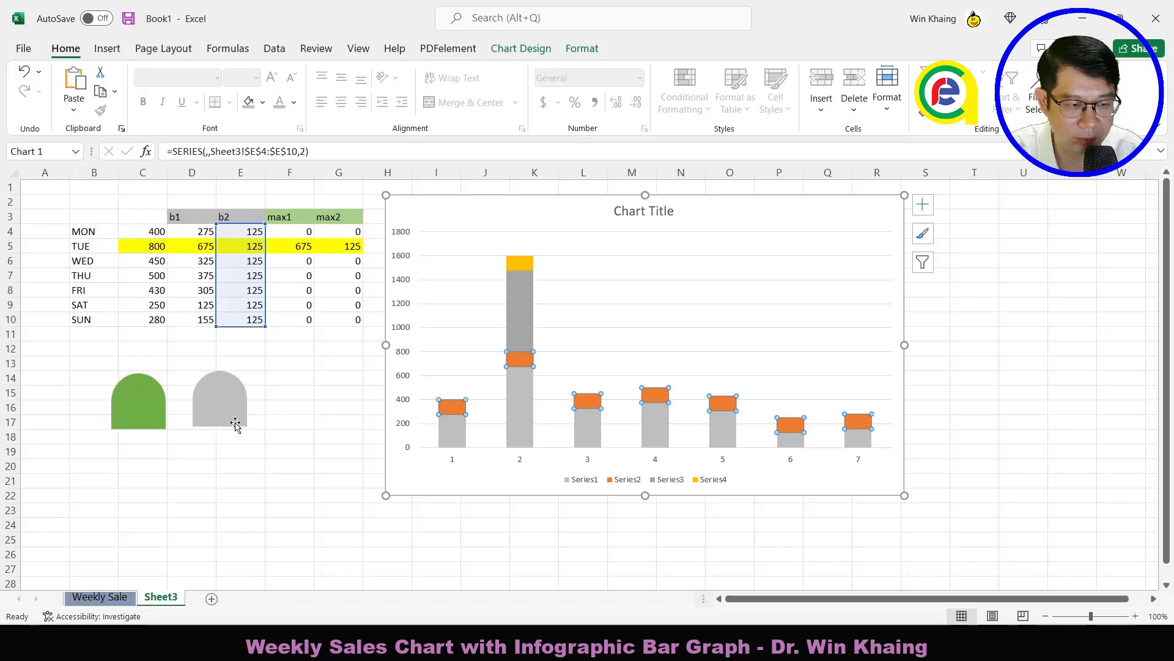
pyautogui.click(239, 407)
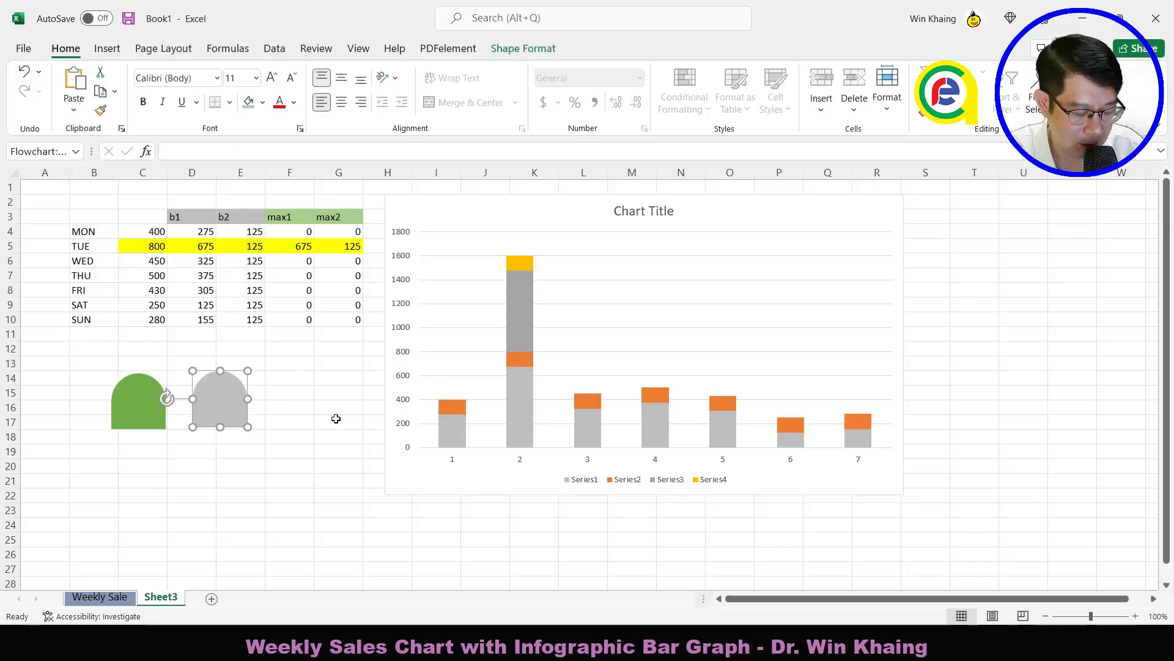
pyautogui.click(454, 409)
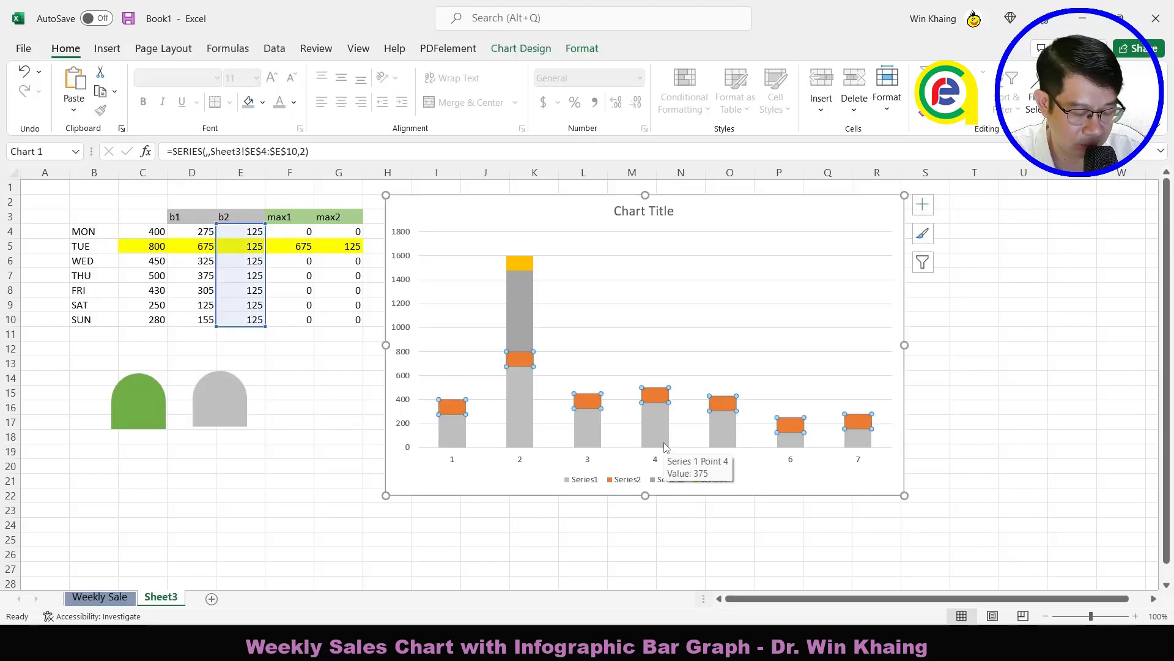
pyautogui.hotkey('ctrl', 'v')
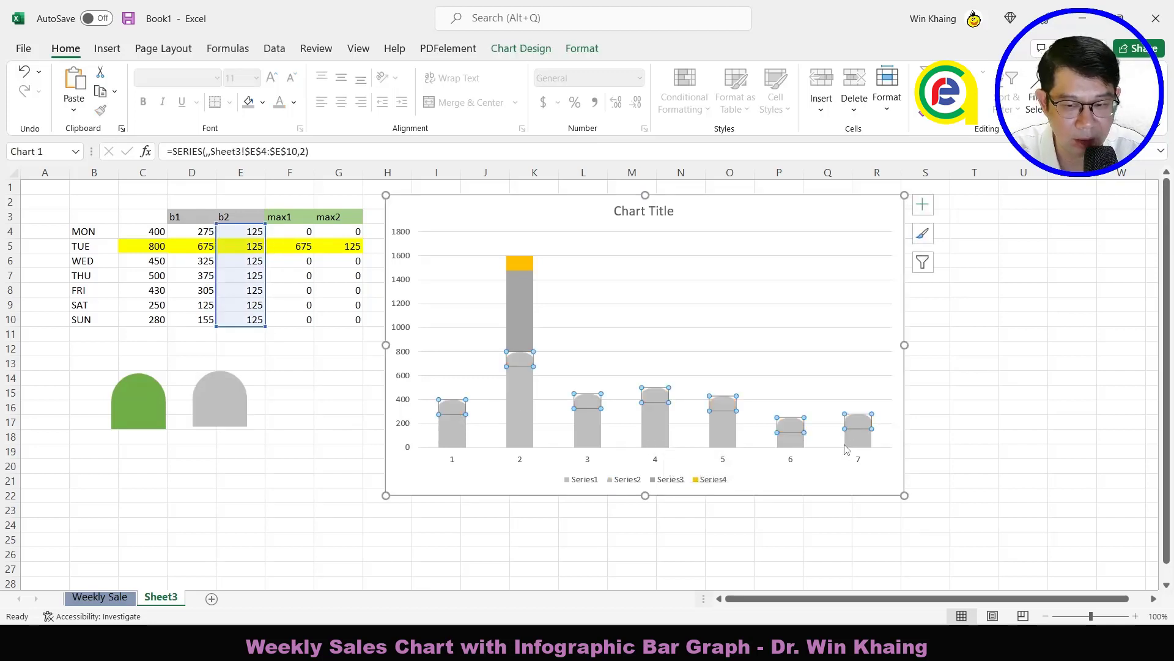
pyautogui.click(958, 427)
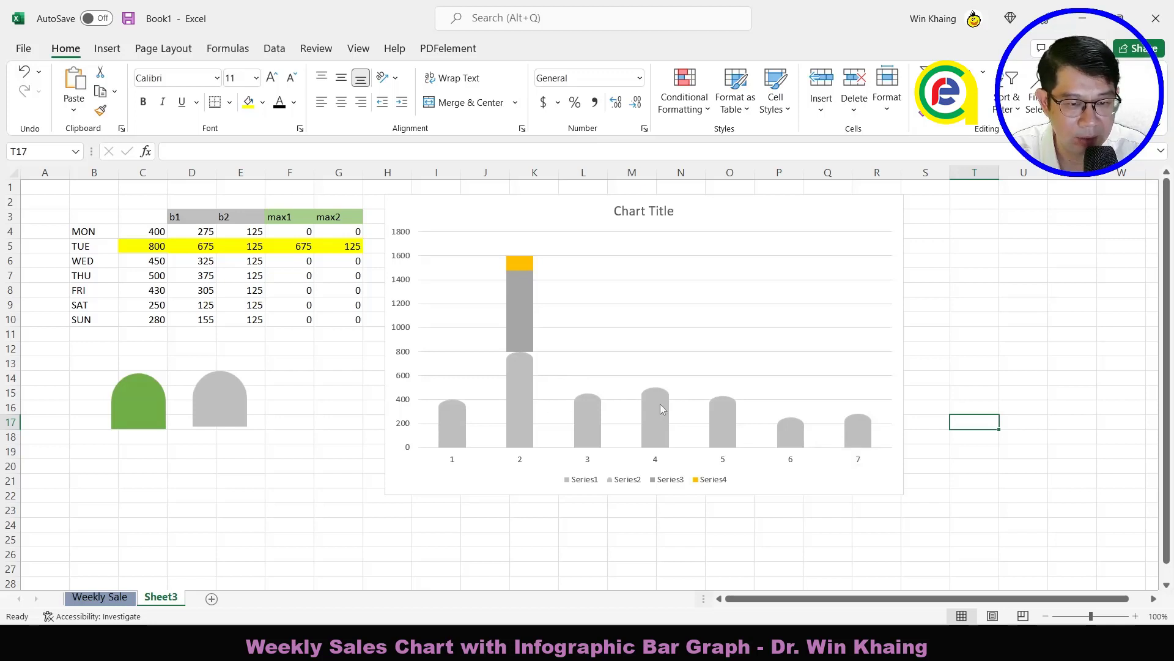
# Step: Fill the max1 series on TUE's bar with green
pyautogui.click(514, 328)
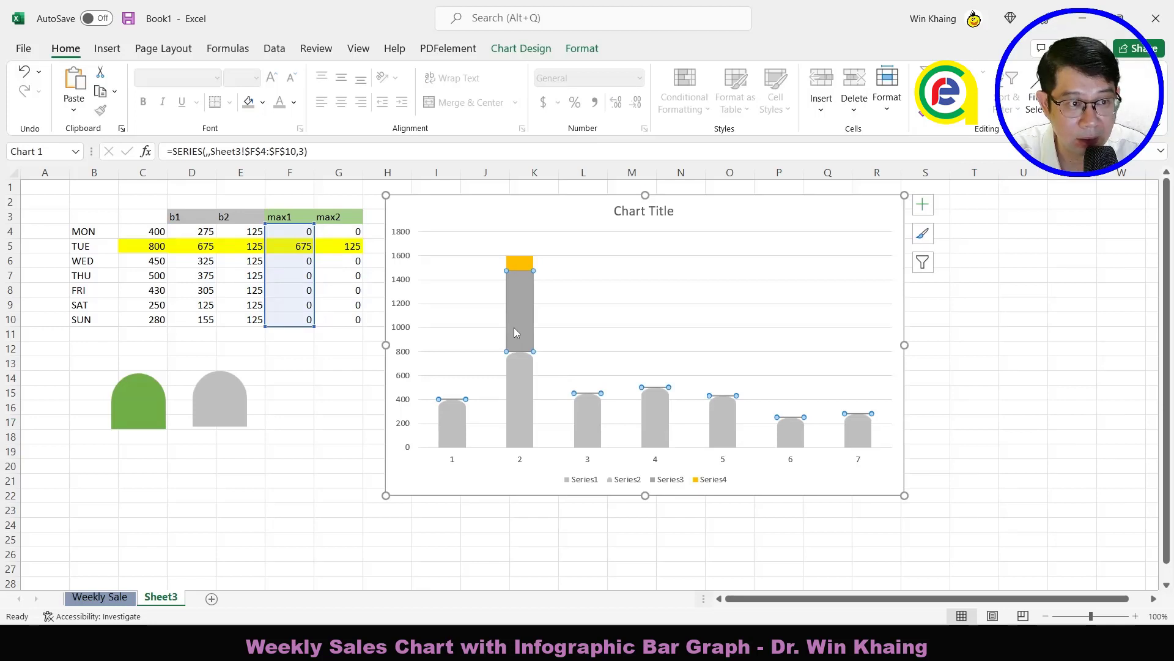
pyautogui.click(264, 105)
pyautogui.click(360, 167)
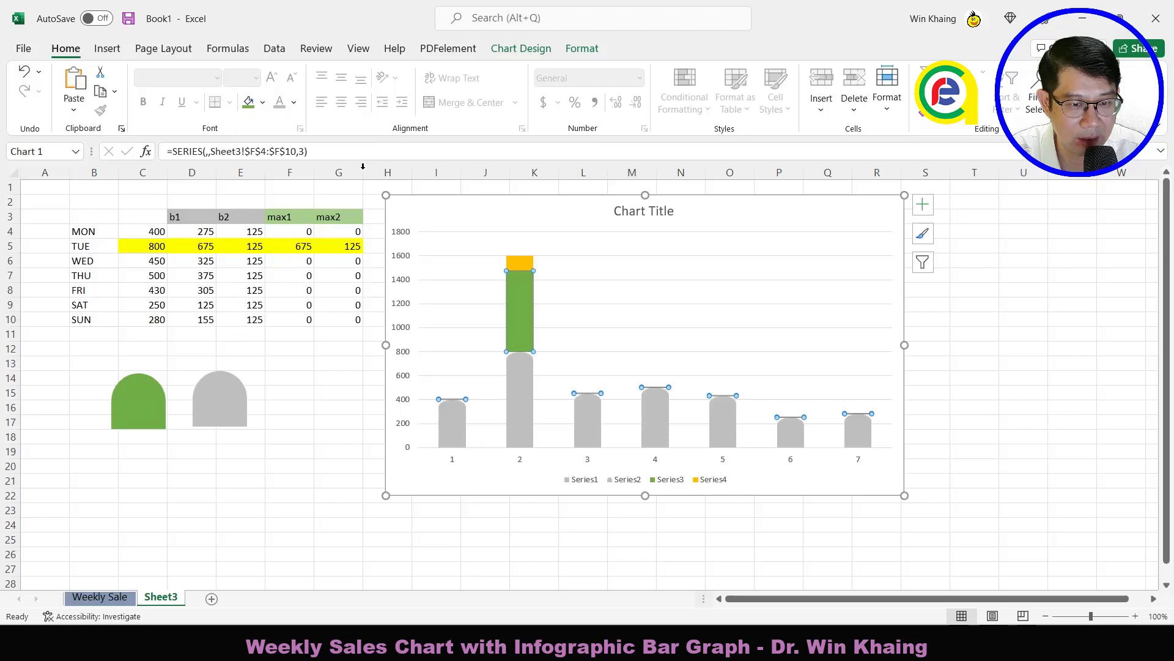
# Step: Paste the copied green dome onto the orange top segment of the tallest bar
pyautogui.click(519, 263)
pyautogui.click(139, 413)
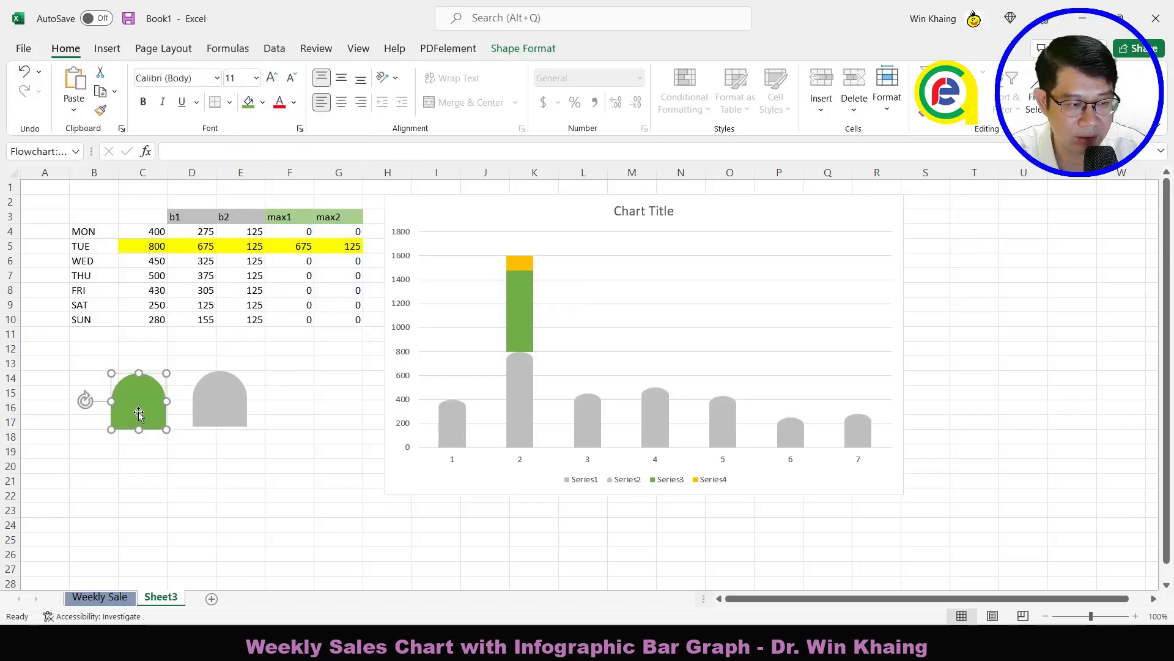
pyautogui.click(529, 270)
pyautogui.hotkey('ctrl', 'v')
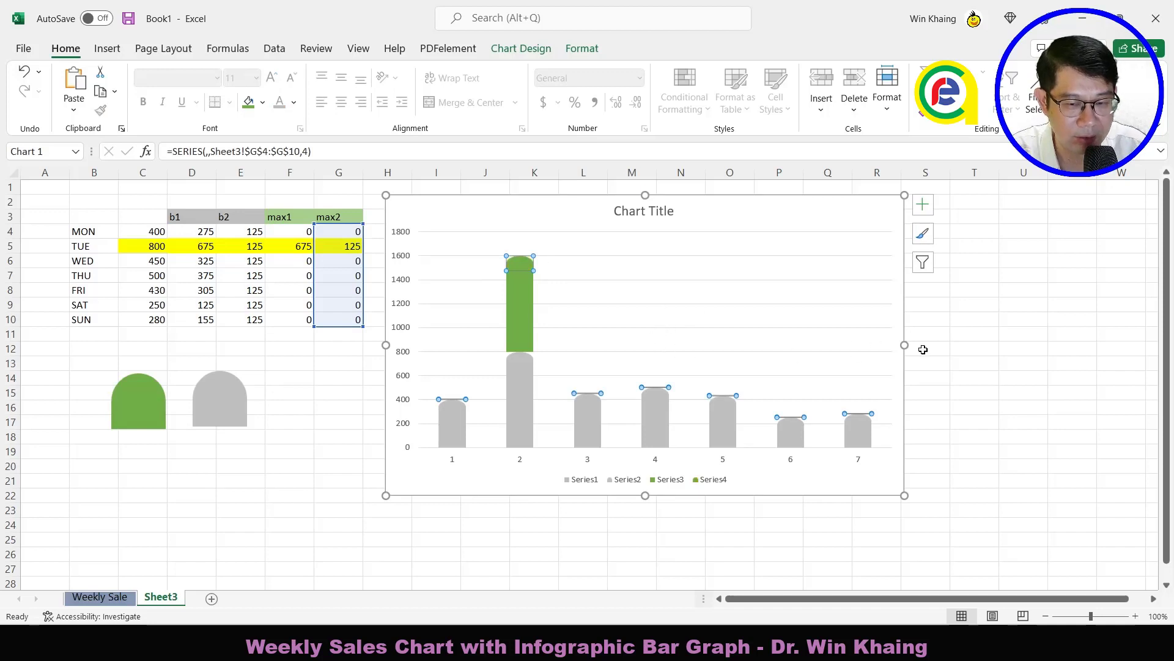
pyautogui.click(989, 359)
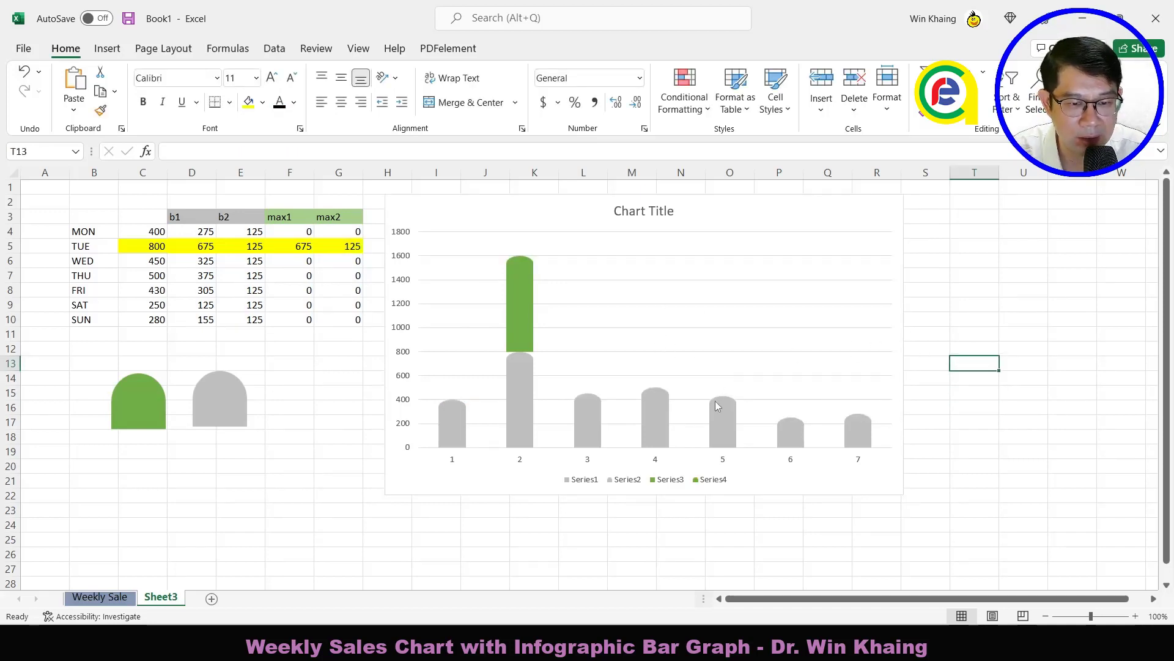
# Step: Change Tuesday's sales in C5 to 300
pyautogui.click(151, 233)
pyautogui.click(154, 253)
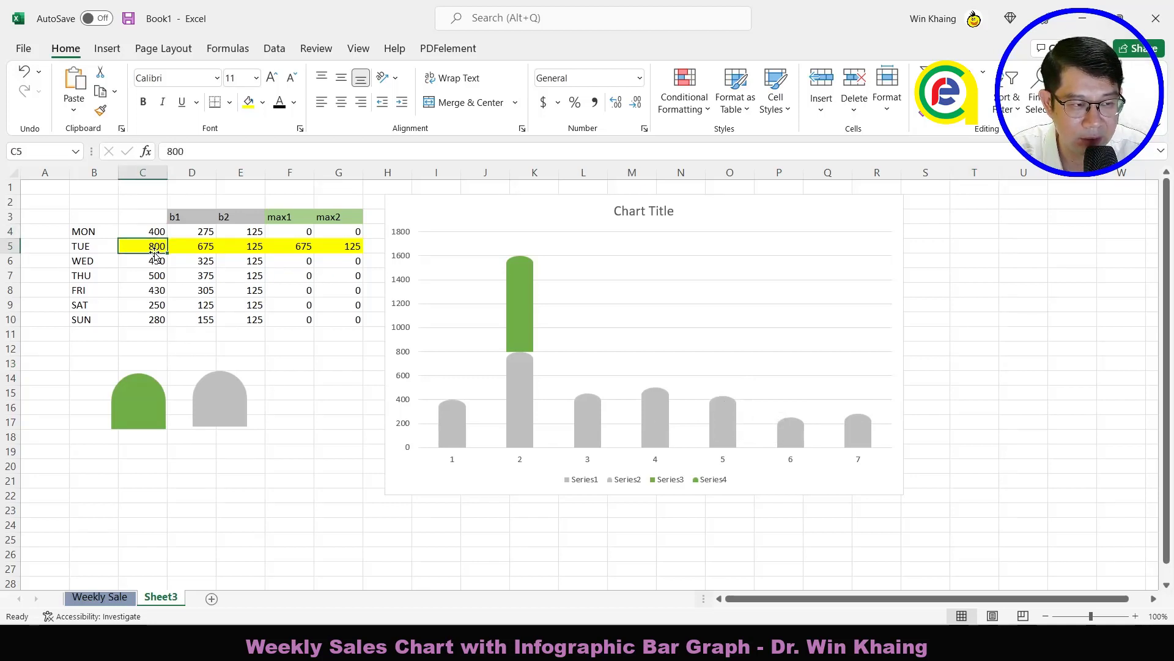
pyautogui.write('30')
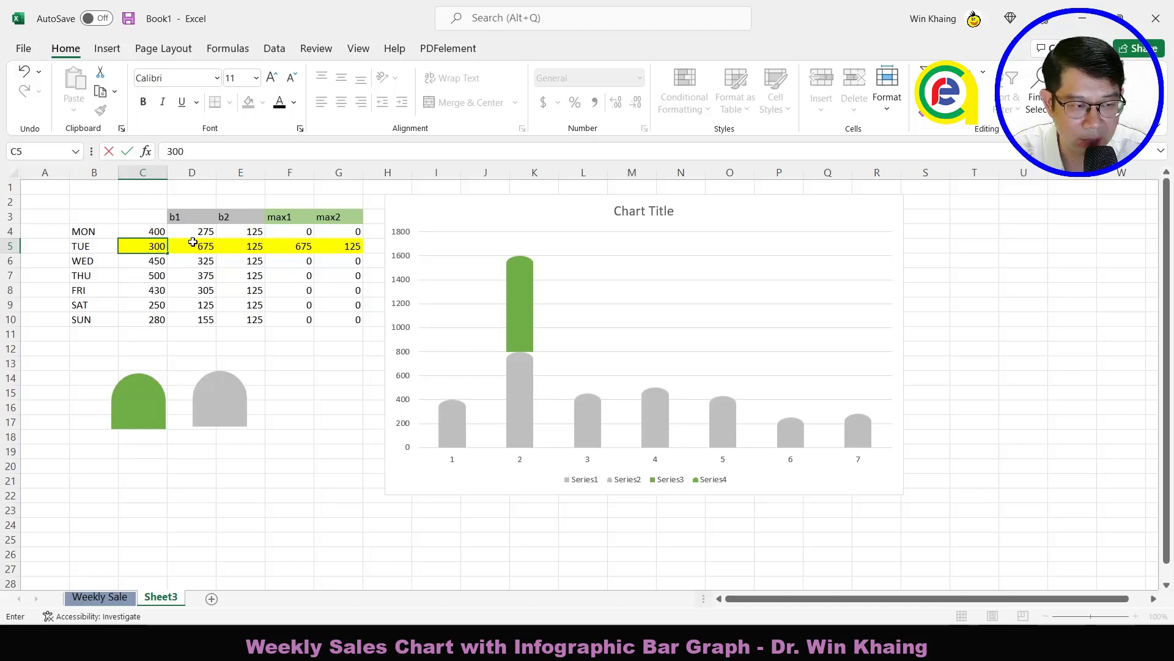
pyautogui.press('Return')
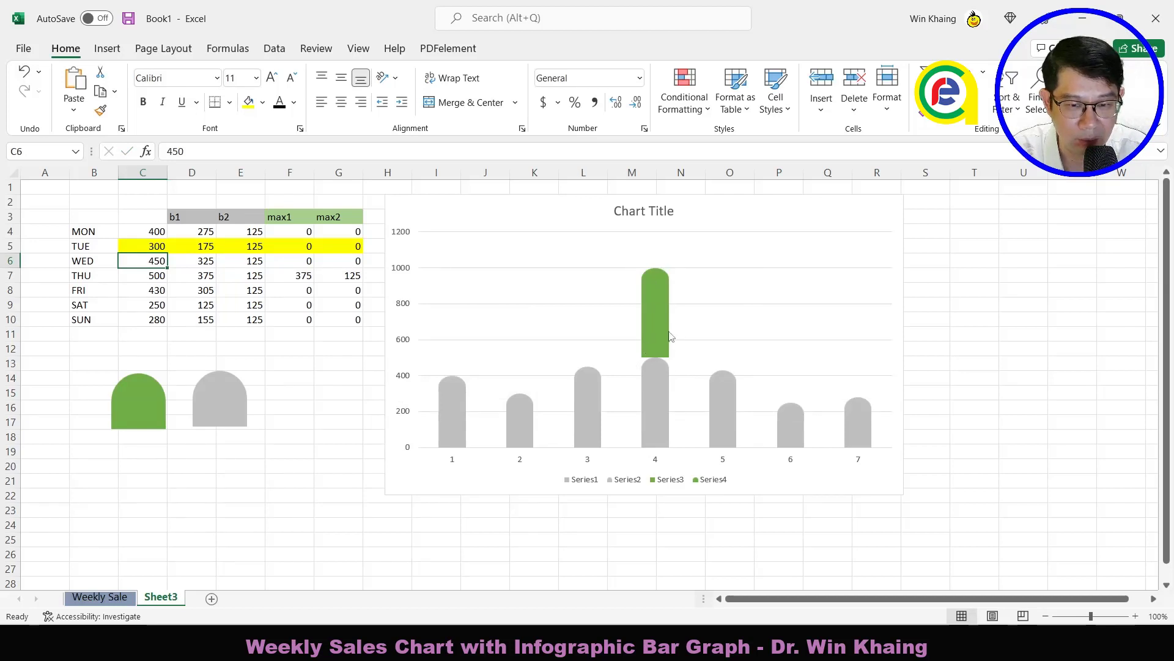
# Step: Test Monday's C4 with 800 and 600 to watch the green bar move, then restore 400
pyautogui.click(156, 233)
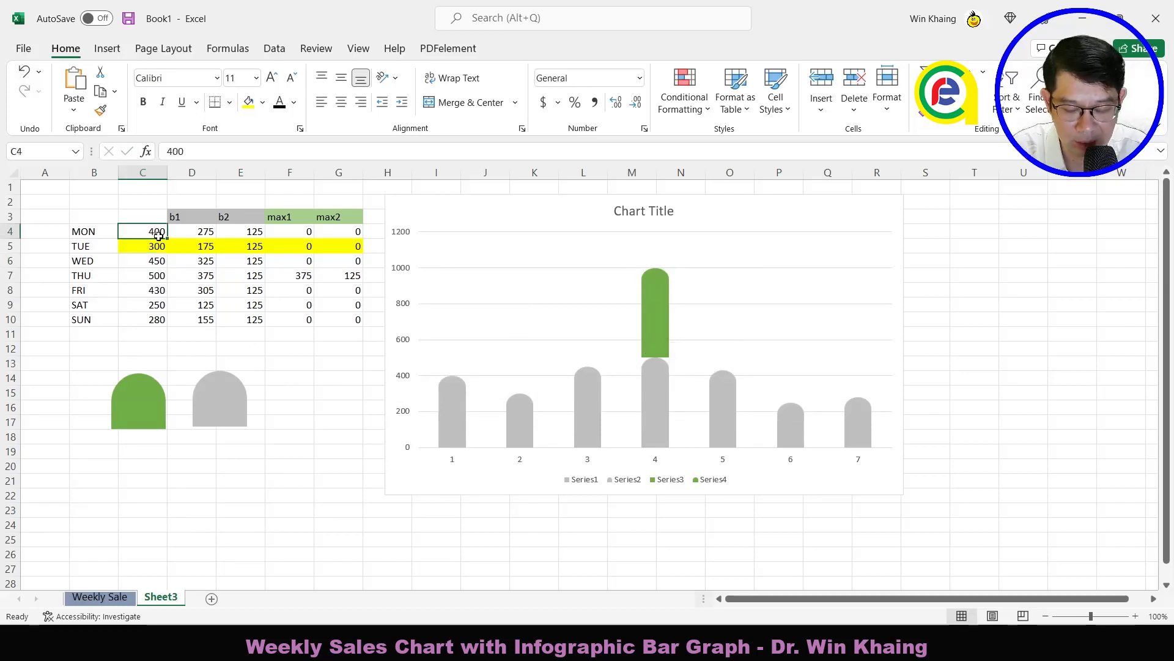
pyautogui.write('80')
pyautogui.press('Return')
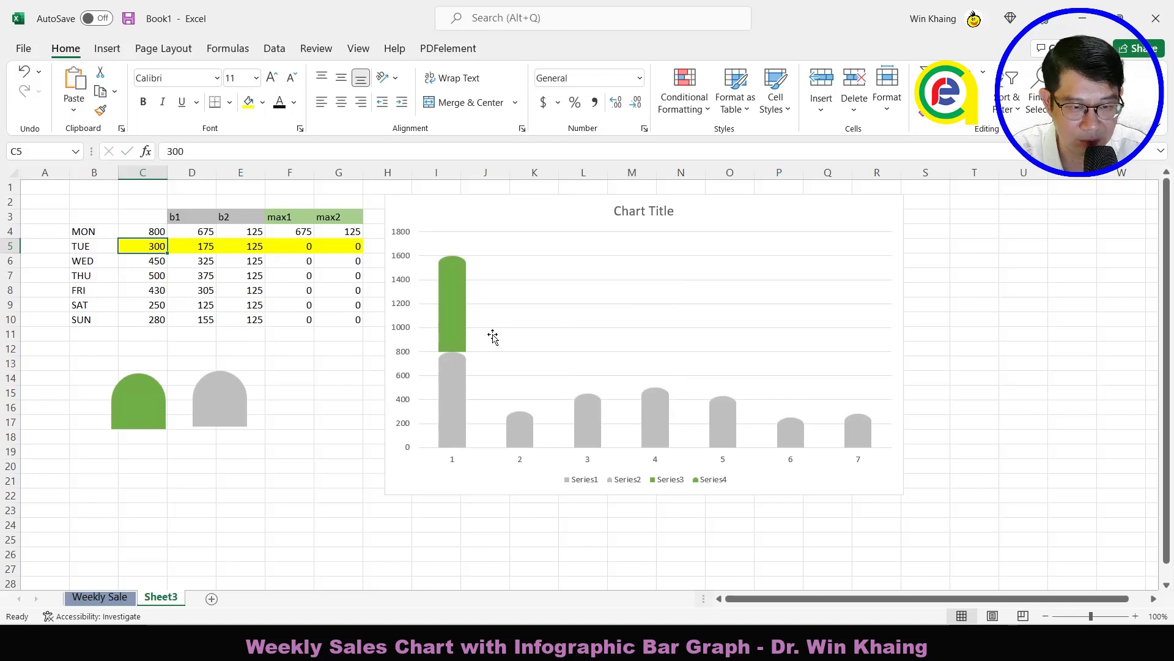
pyautogui.click(147, 232)
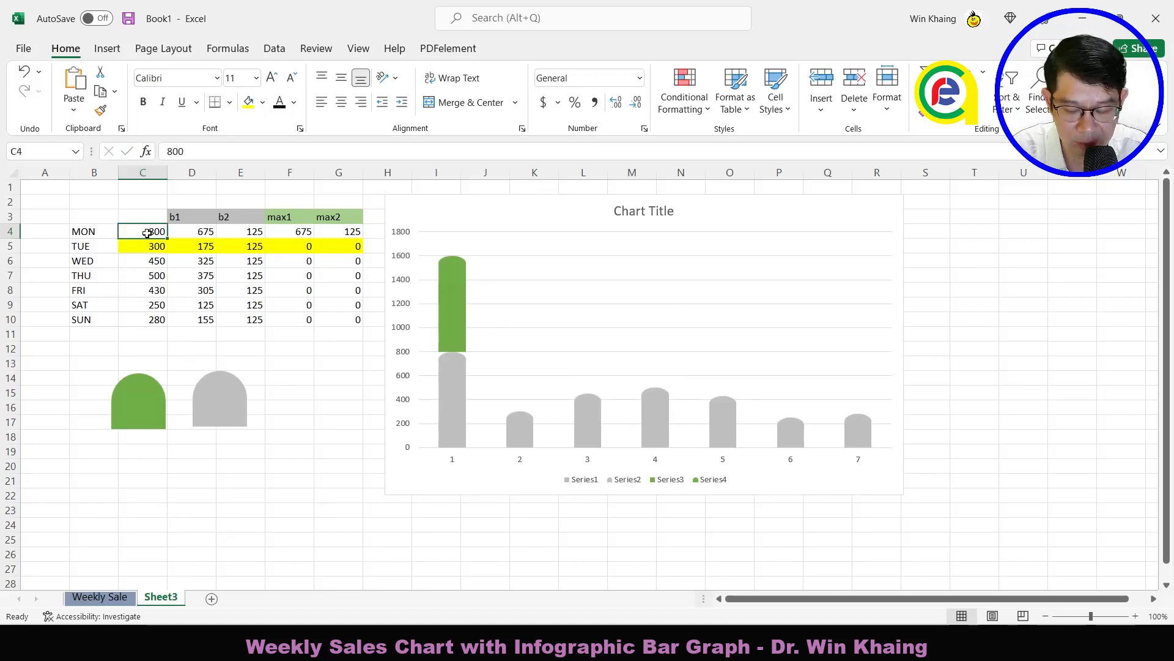
pyautogui.write('600')
pyautogui.press('Return')
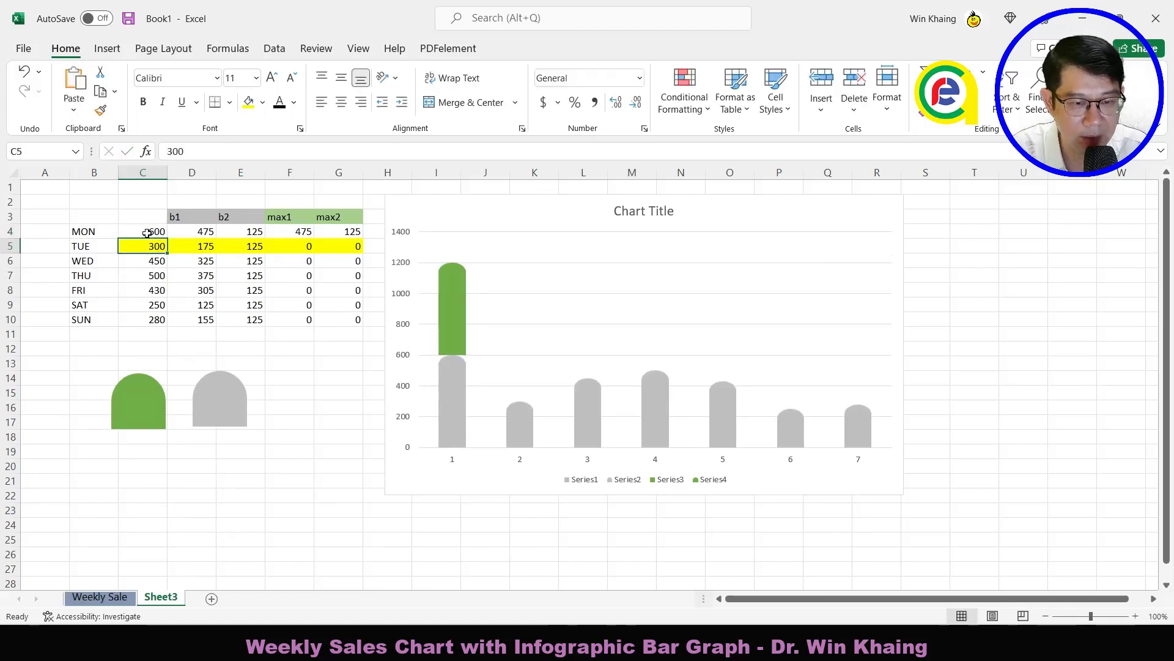
pyautogui.click(153, 232)
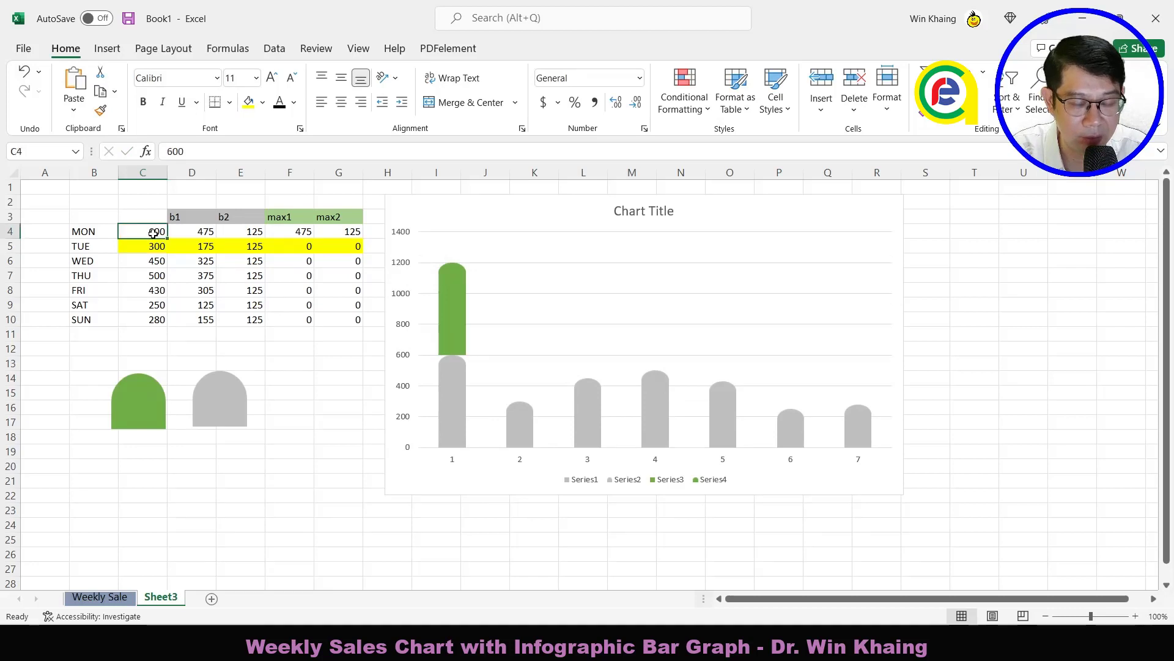
pyautogui.write('40')
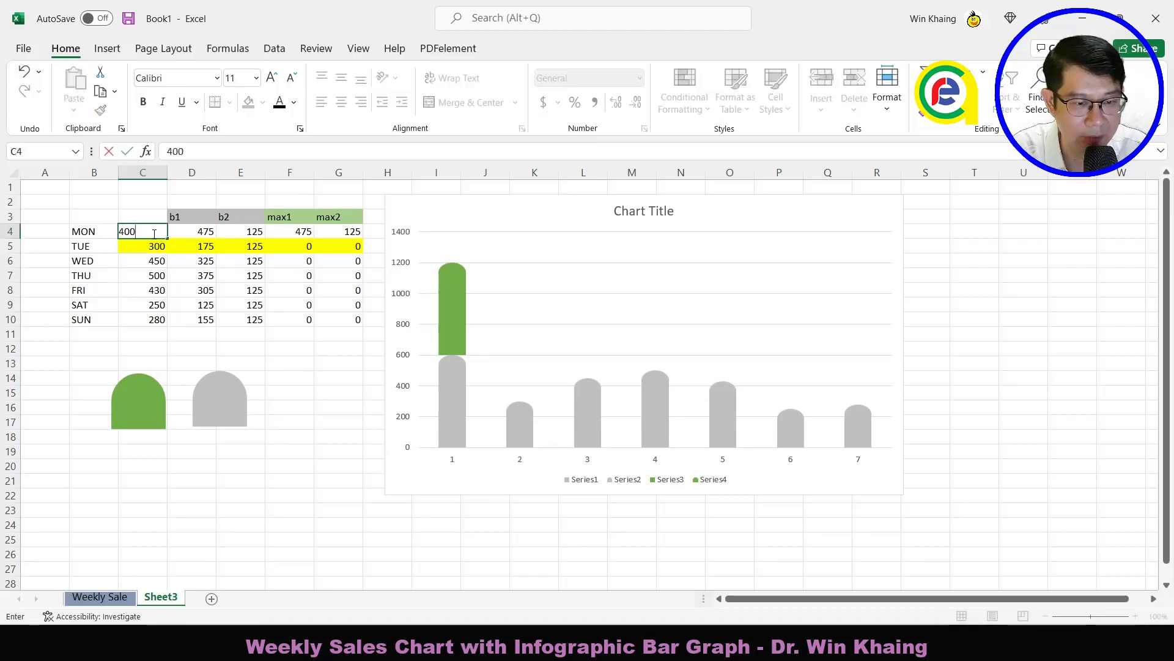
pyautogui.press('Return')
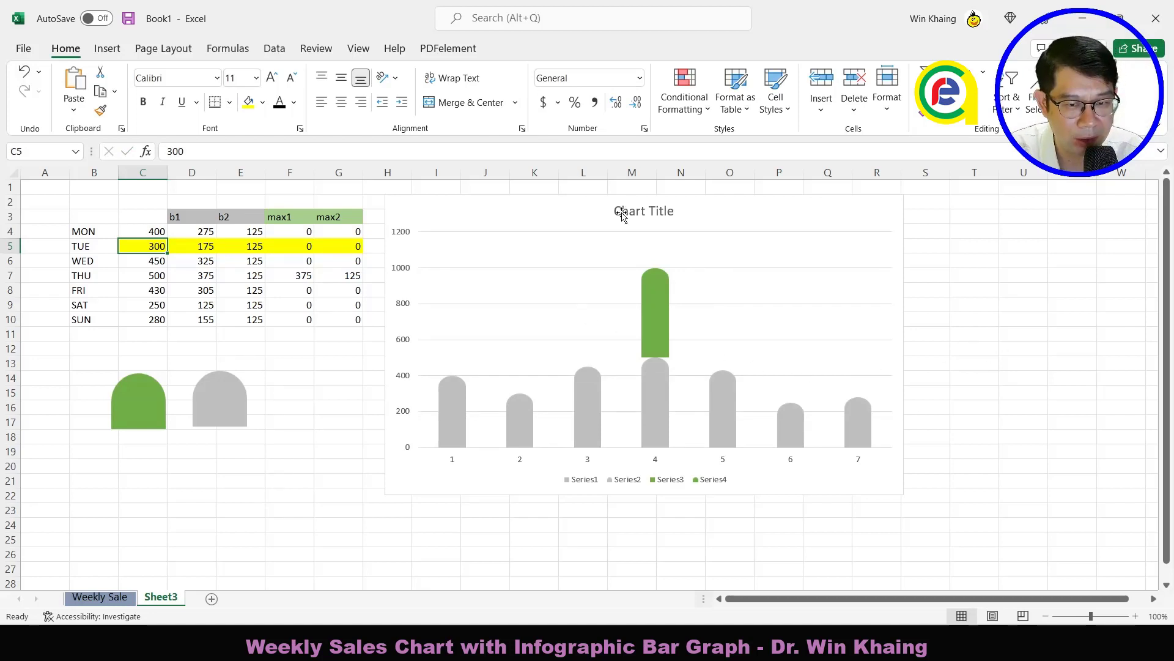
# Step: Delete the vertical axis, then turn off gridlines, legend and the horizontal axis
pyautogui.click(409, 238)
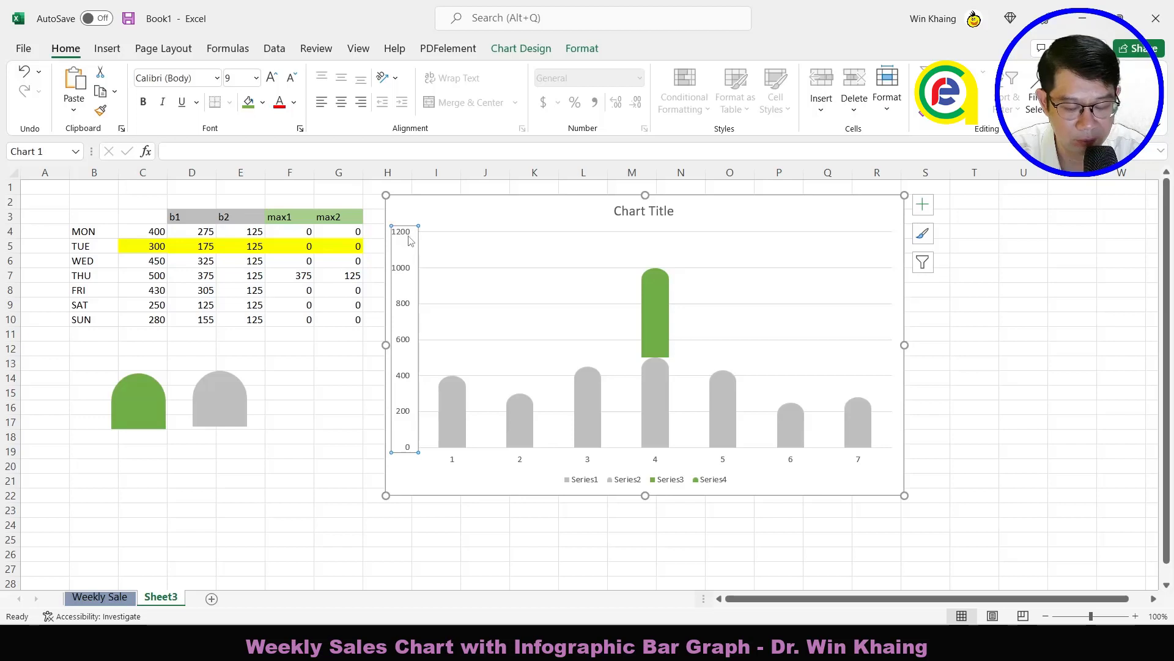
pyautogui.press('Delete')
pyautogui.click(436, 238)
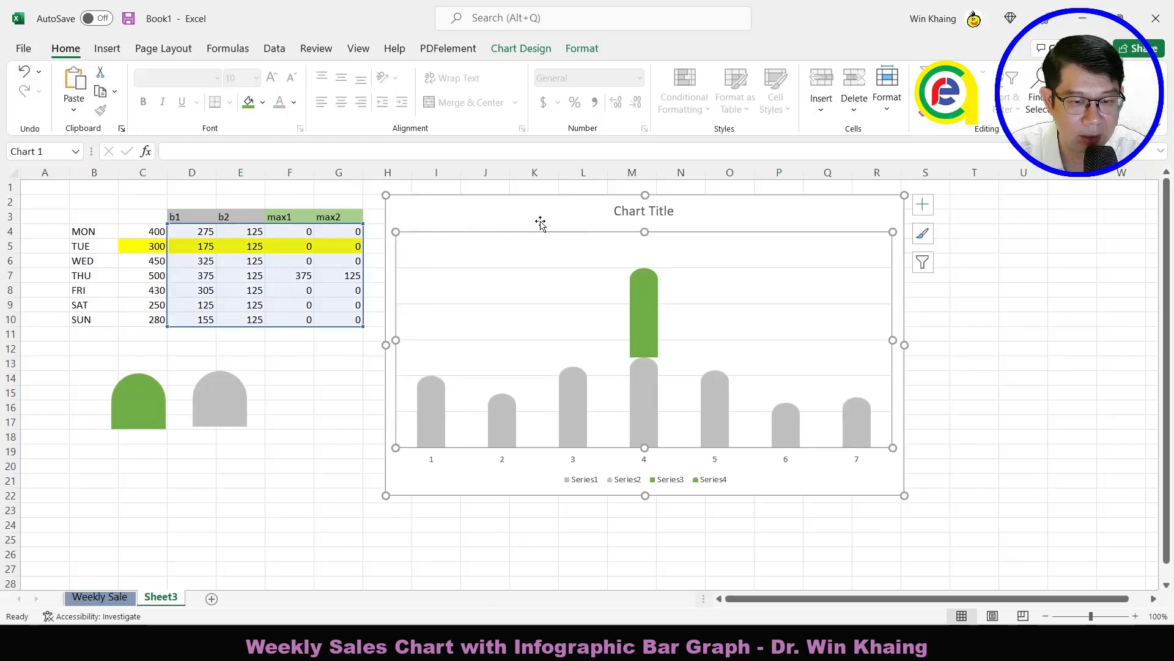
pyautogui.click(929, 212)
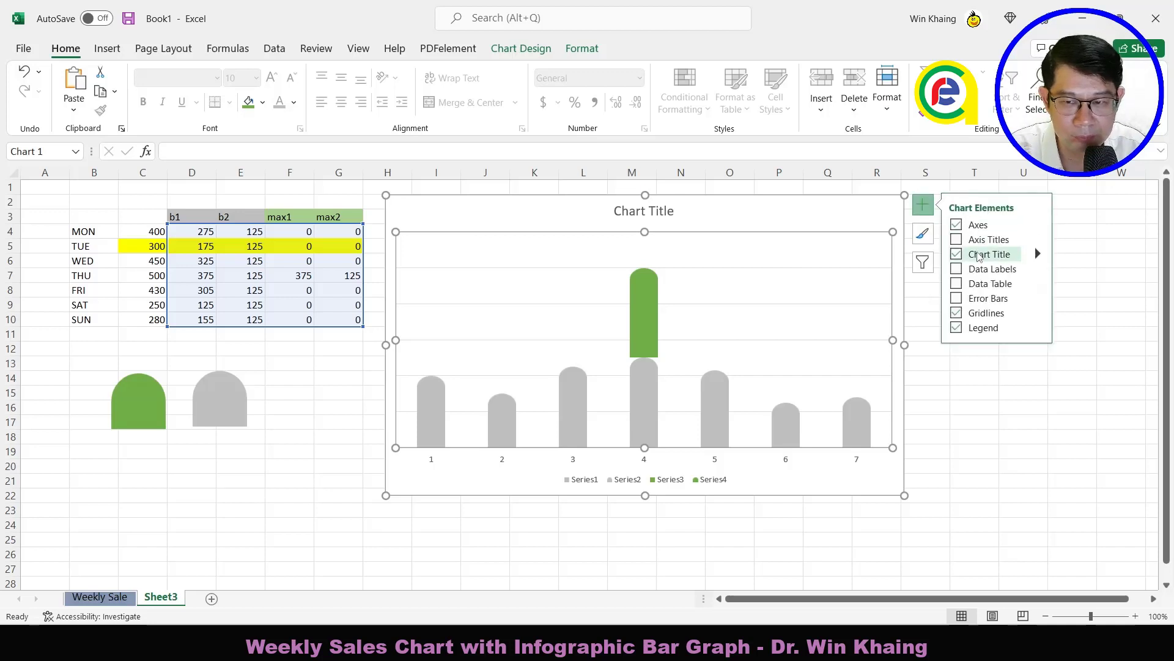
pyautogui.click(956, 314)
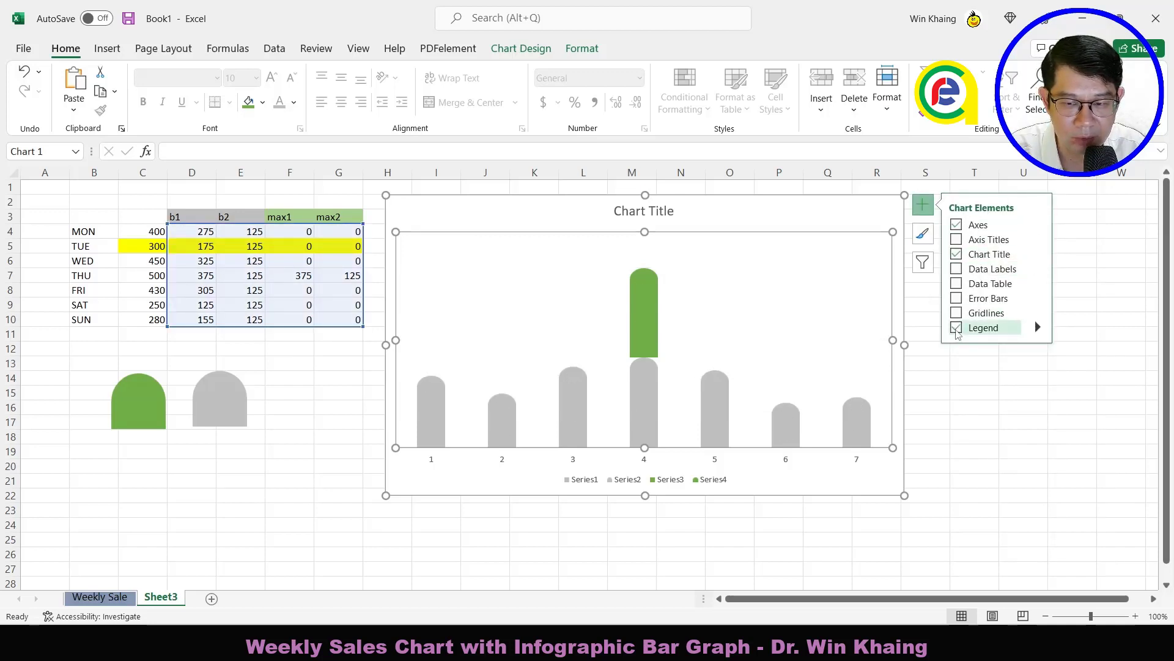
pyautogui.click(956, 328)
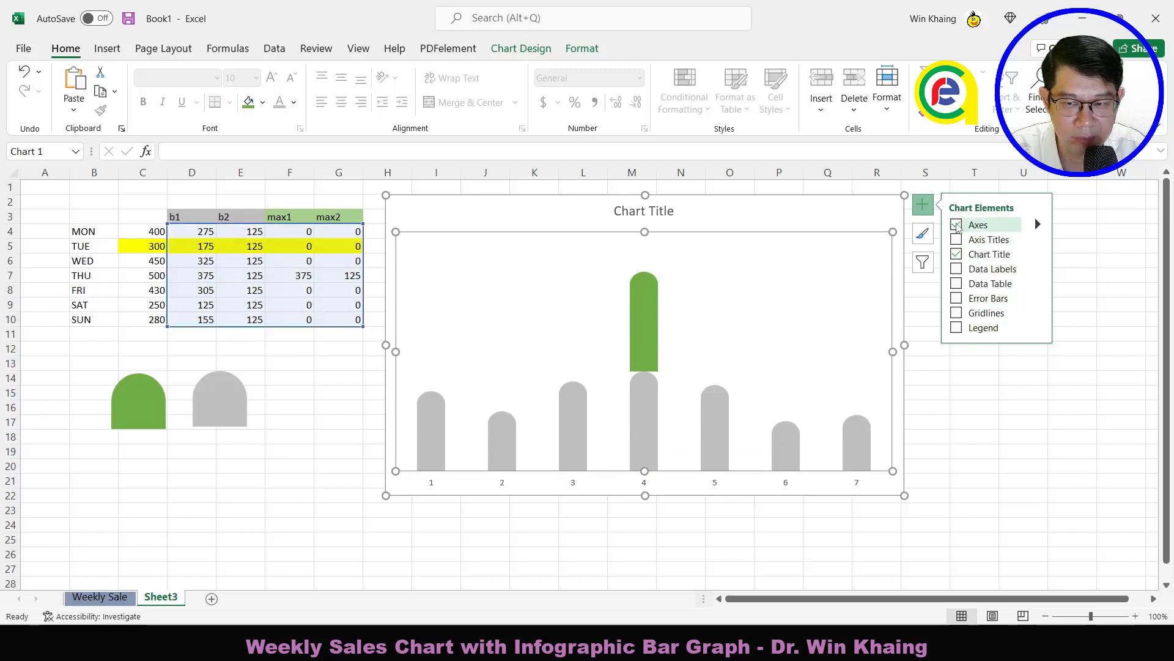
pyautogui.click(957, 225)
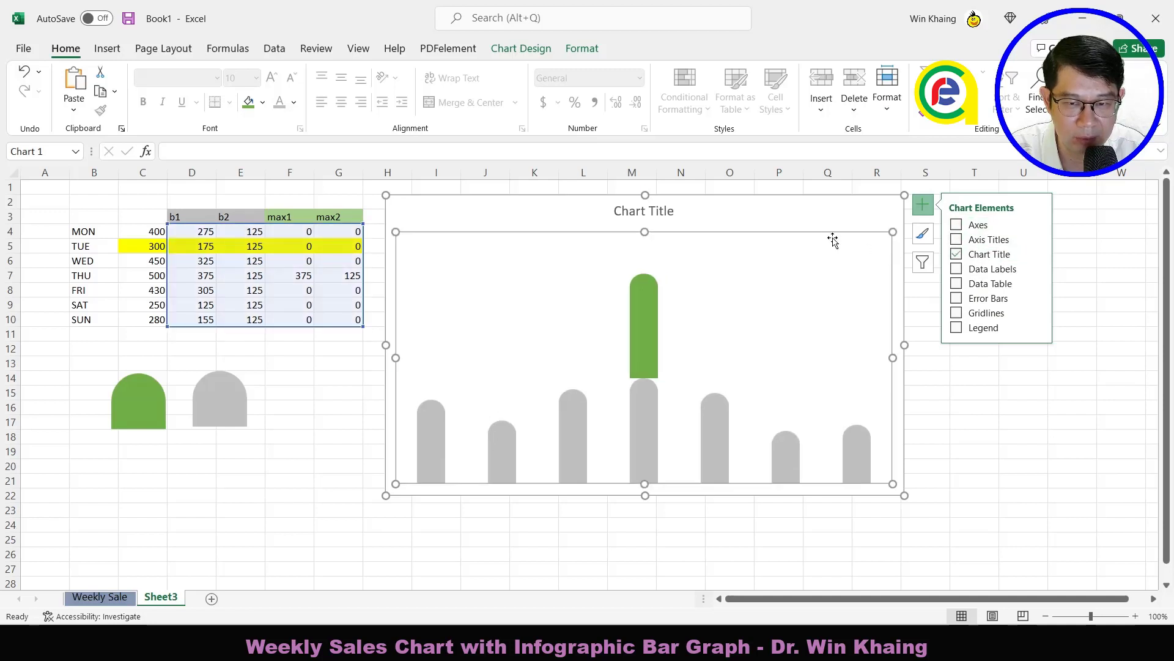
# Step: Replace the 'Chart Title' text with 'Weekly Sales'
pyautogui.doubleClick(653, 211)
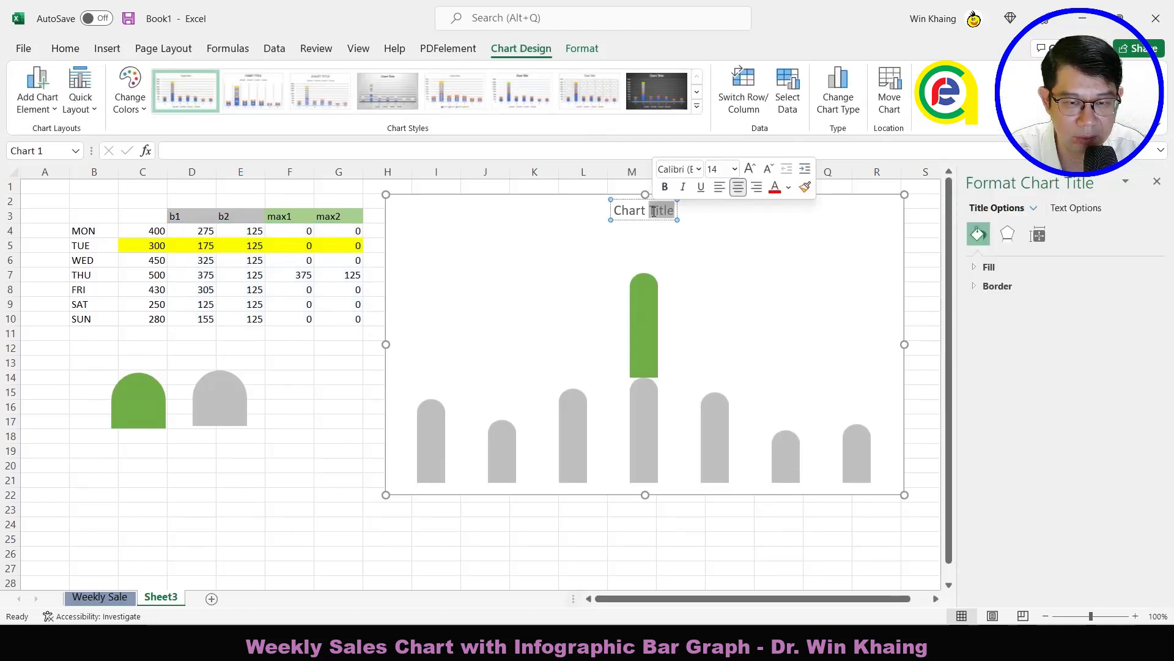
pyautogui.moveTo(653, 212); pyautogui.dragTo(641, 212)
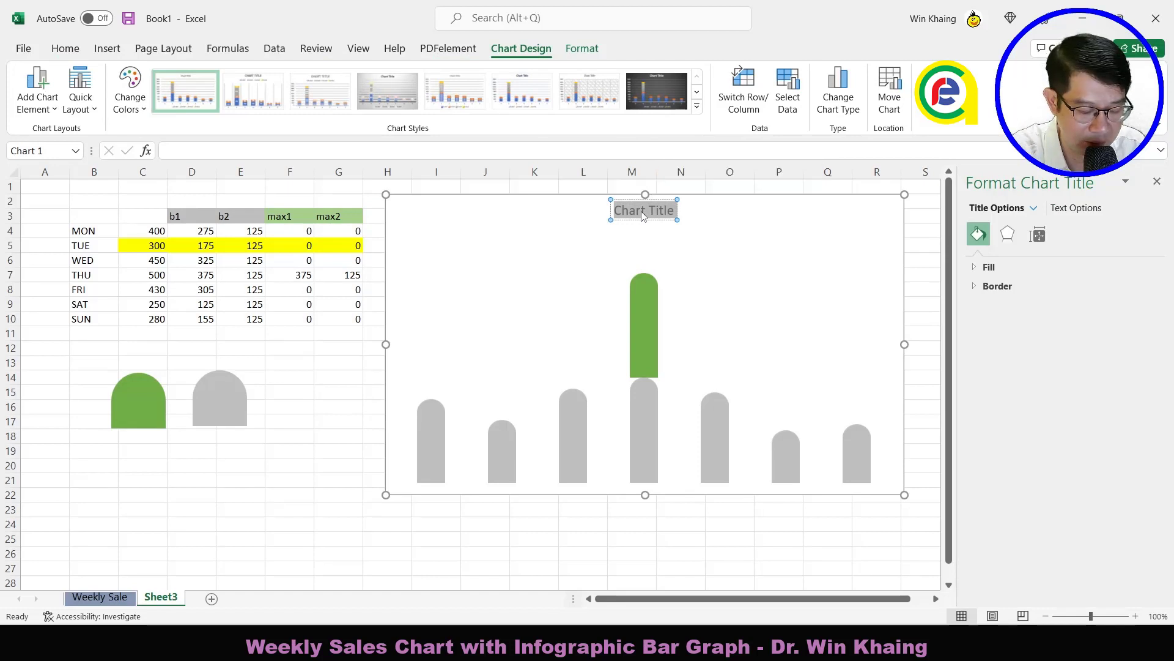
pyautogui.write('We')
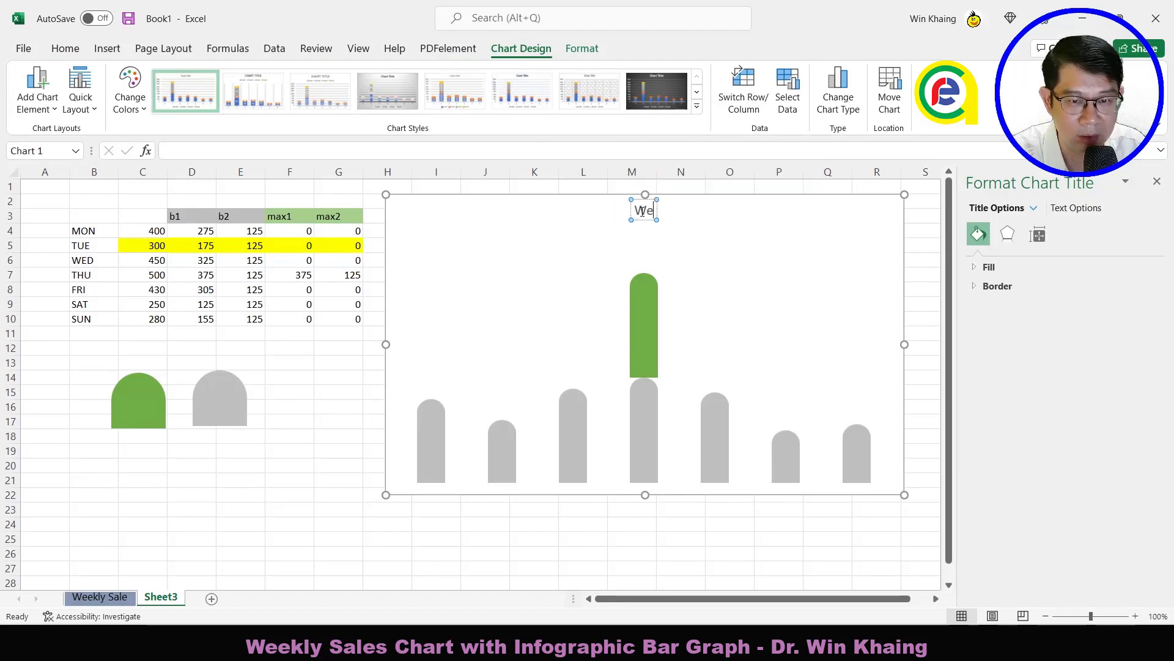
pyautogui.write('ekly Sa')
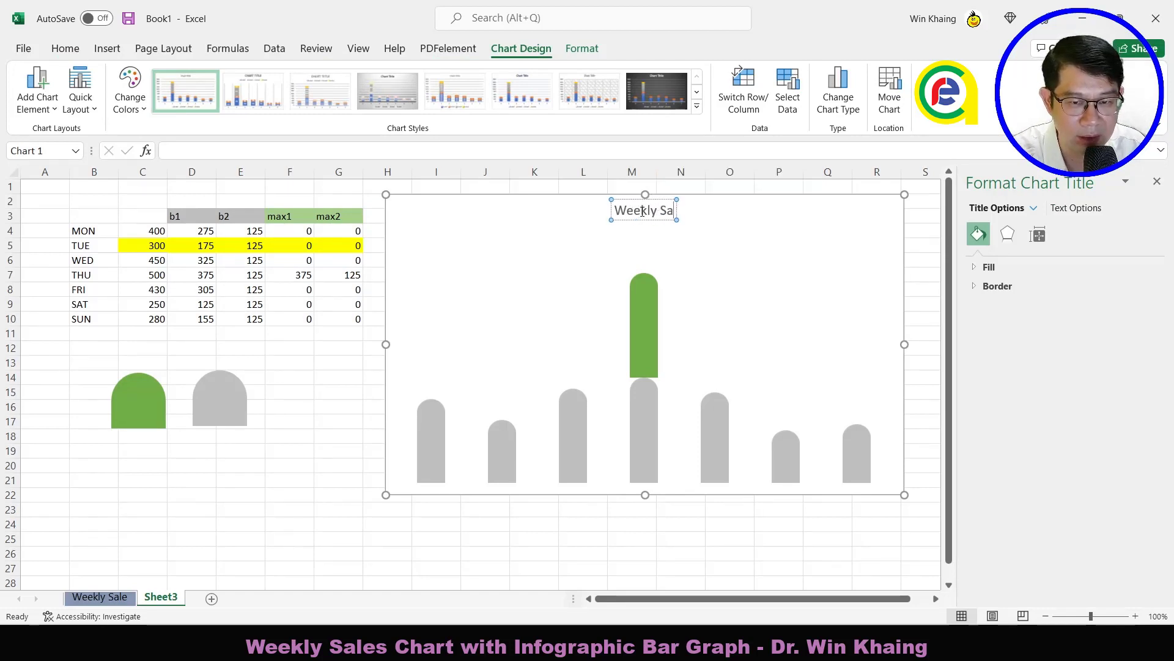
pyautogui.write('le')
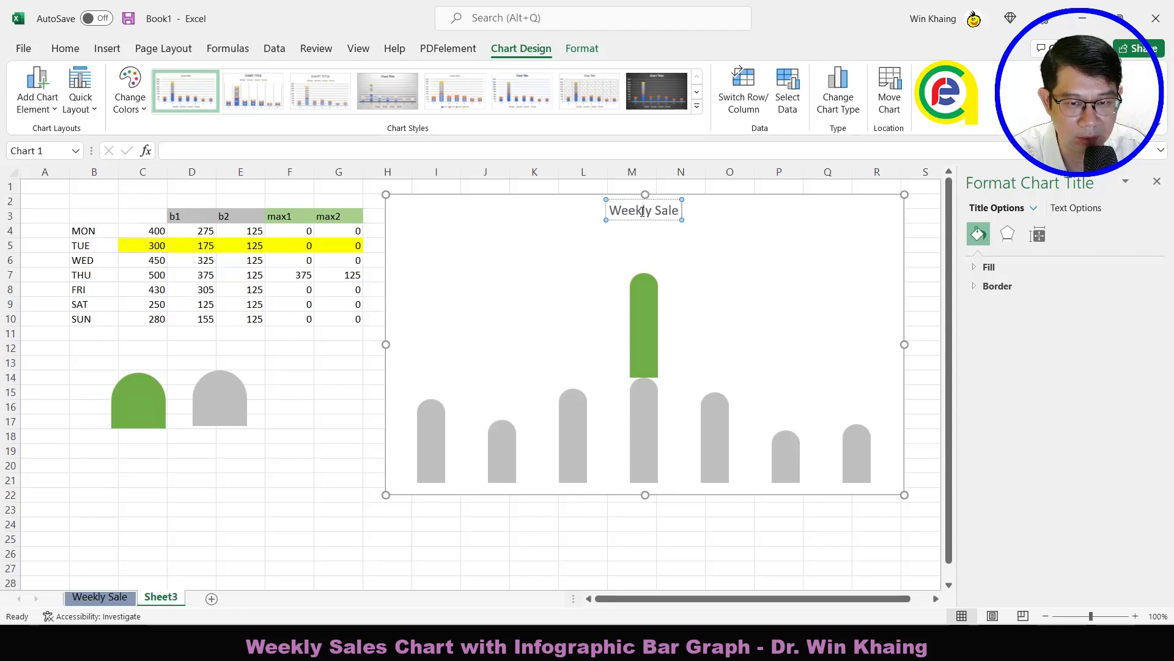
pyautogui.write('s')
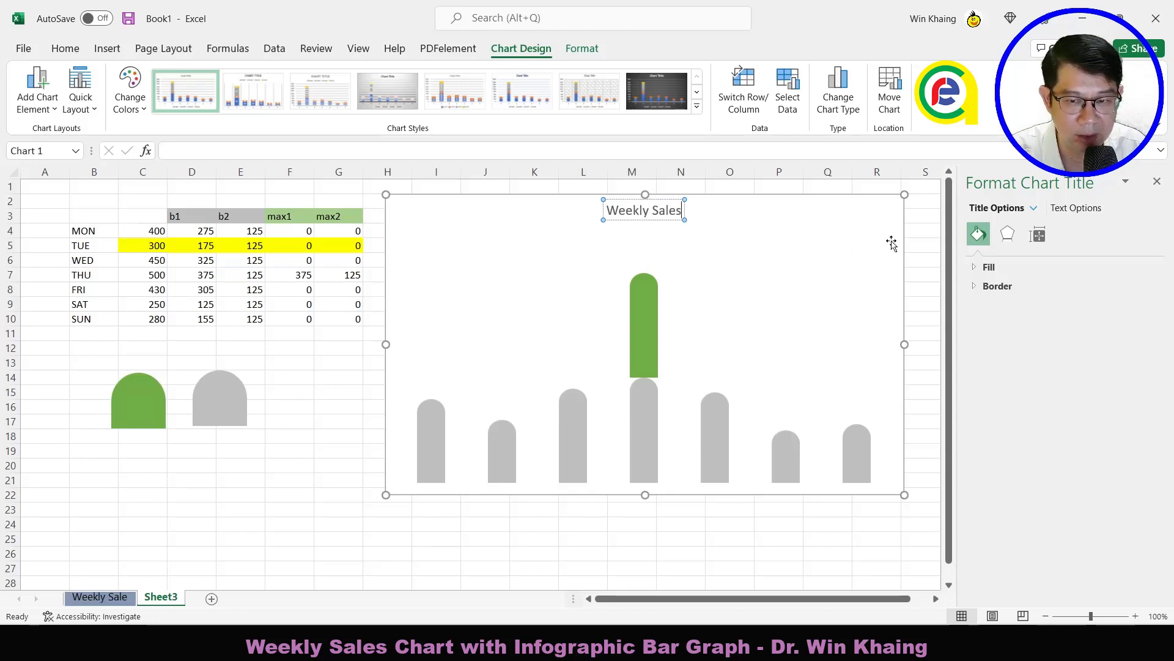
pyautogui.click(925, 232)
# Step: Give the chart's plot area no outline and no fill
pyautogui.click(782, 329)
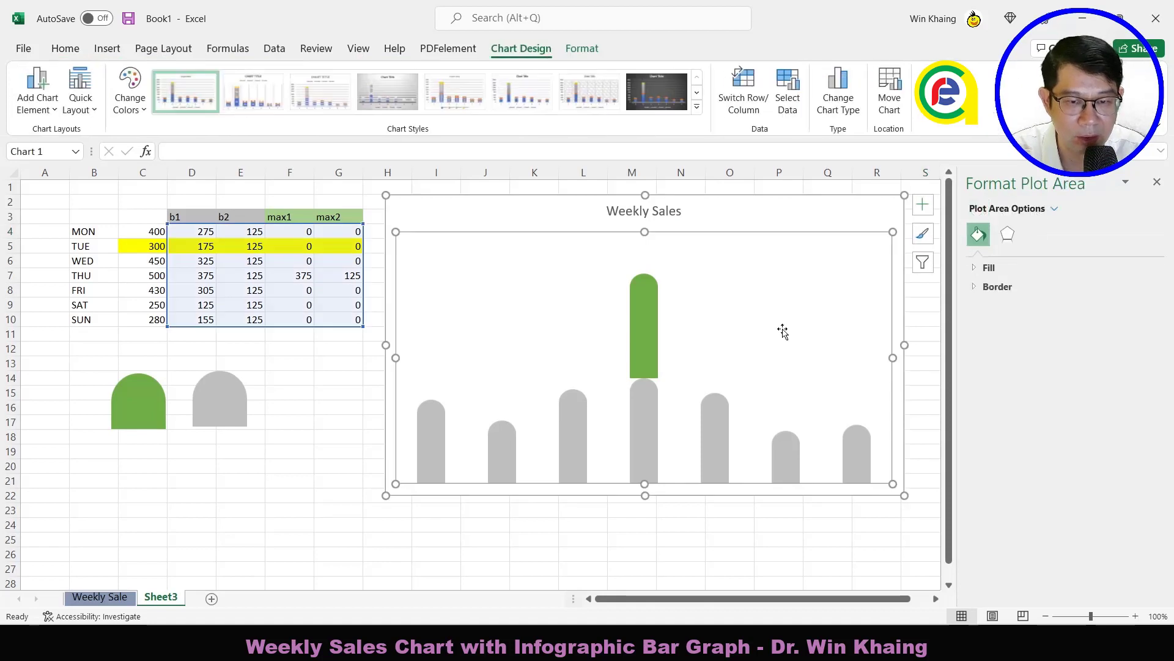
pyautogui.click(581, 48)
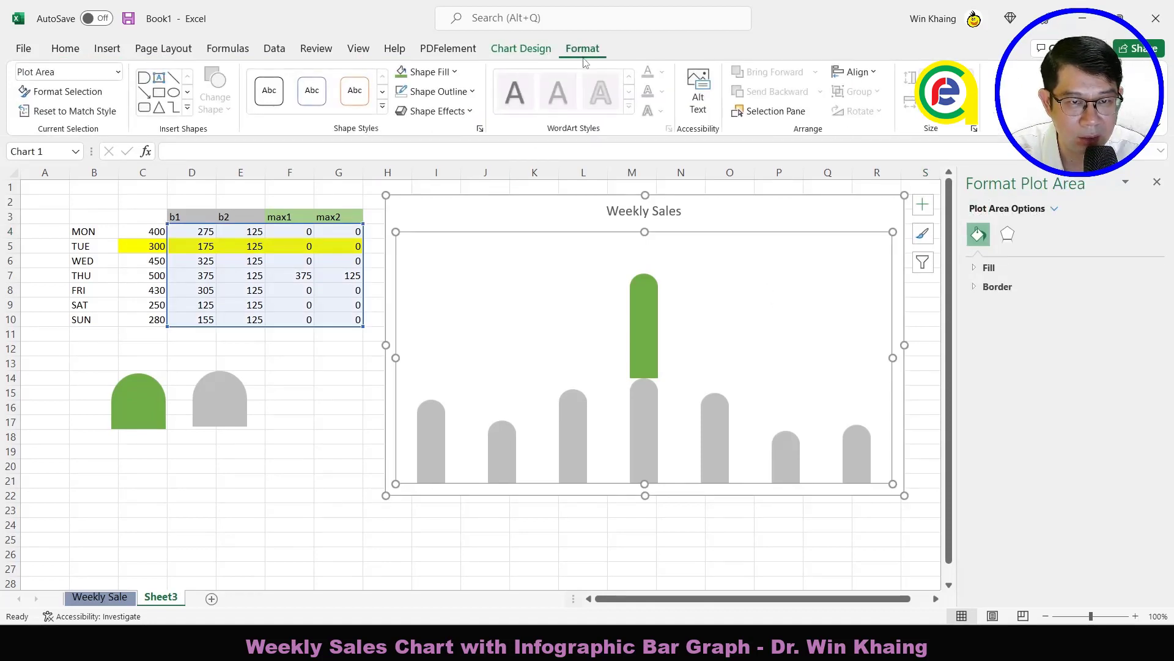
pyautogui.click(474, 92)
pyautogui.click(462, 283)
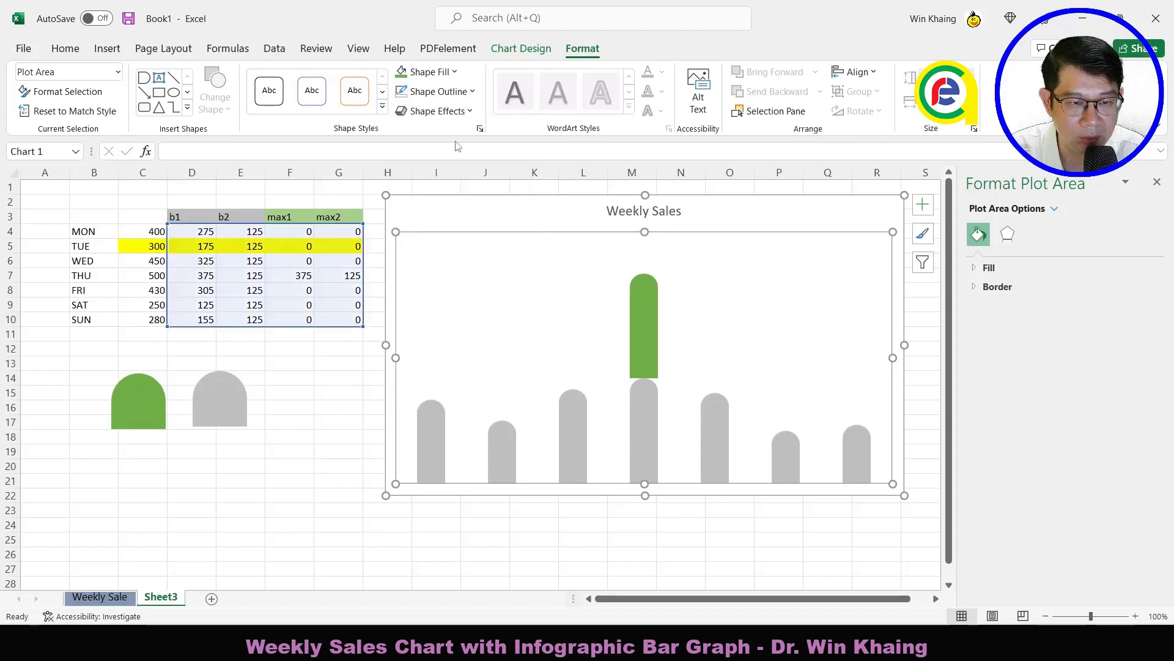
pyautogui.click(428, 72)
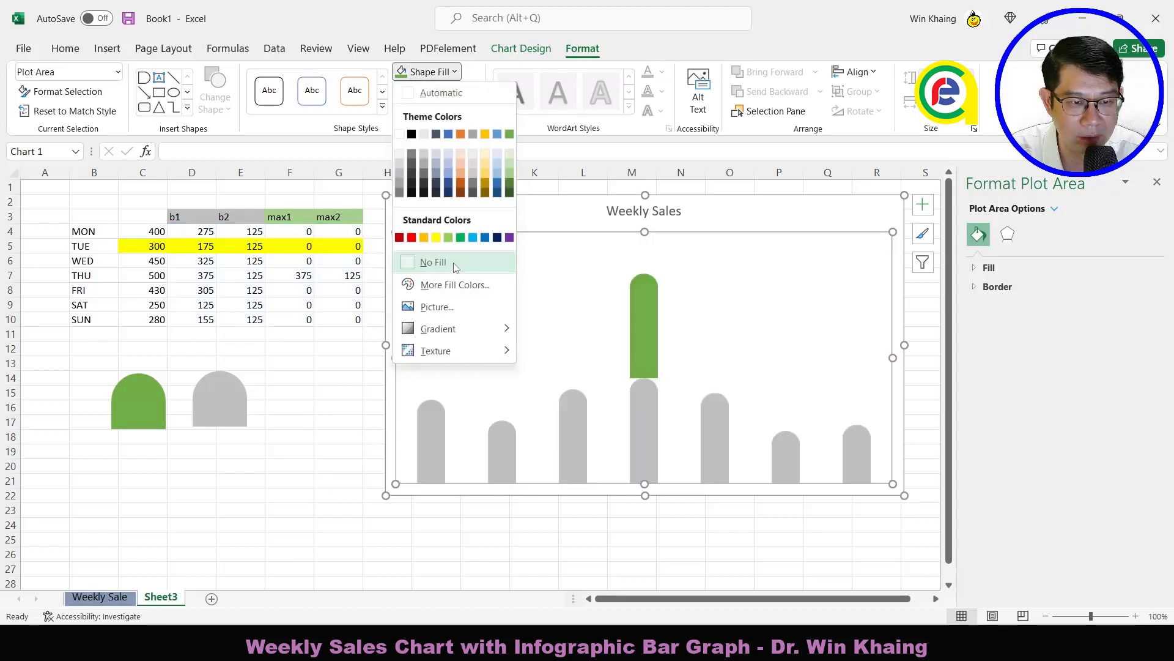
pyautogui.click(453, 262)
pyautogui.click(755, 210)
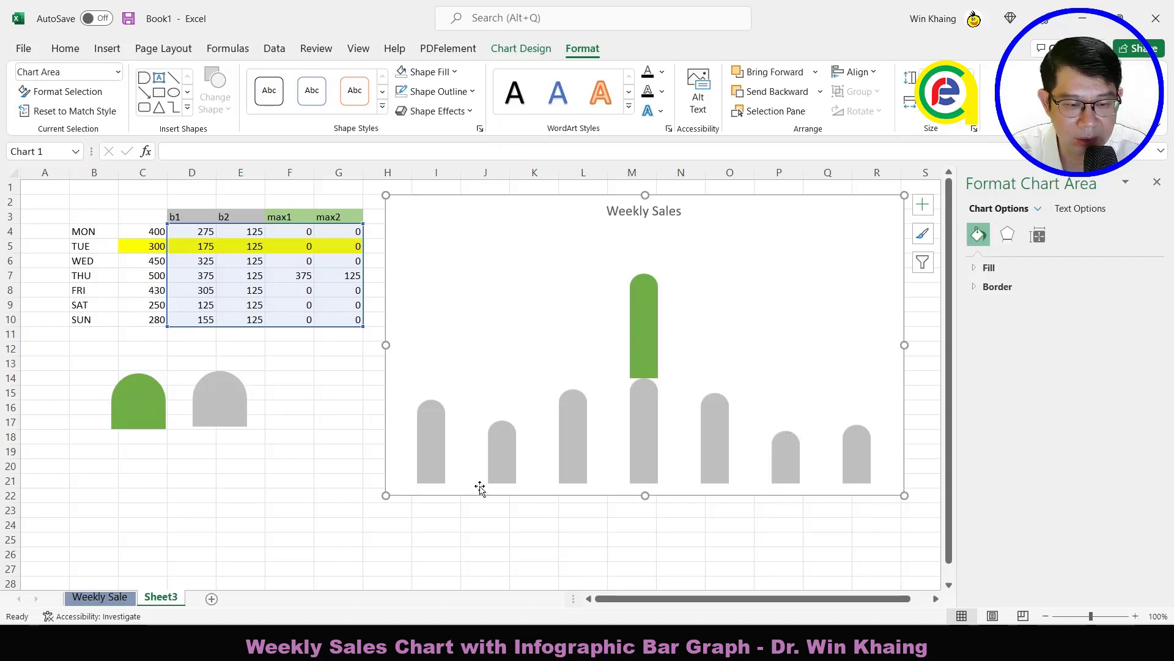
# Step: Compare with the Weekly Sale reference sheet, inspecting its Users and Stack 1 values
pyautogui.click(100, 597)
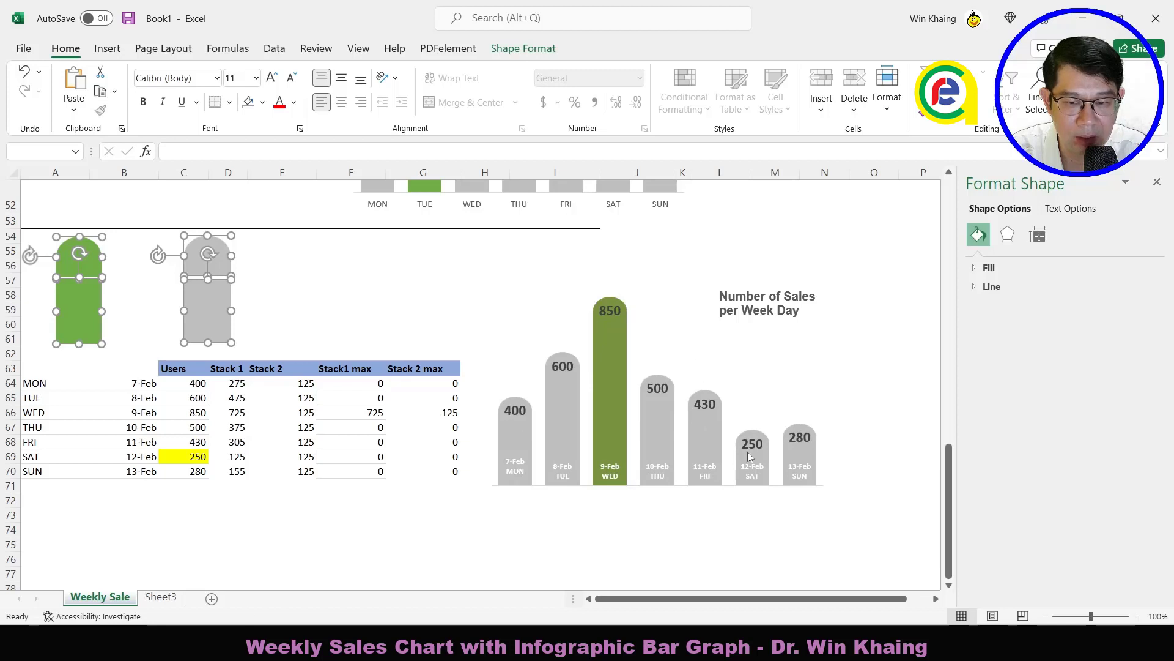
pyautogui.click(160, 598)
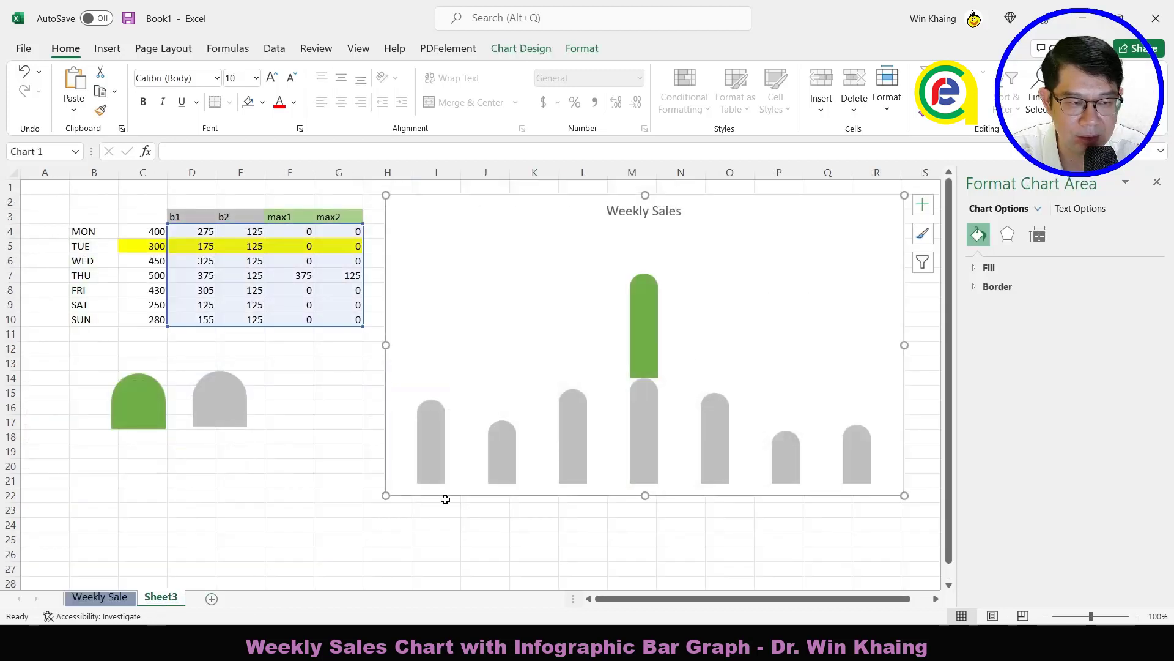
pyautogui.click(103, 597)
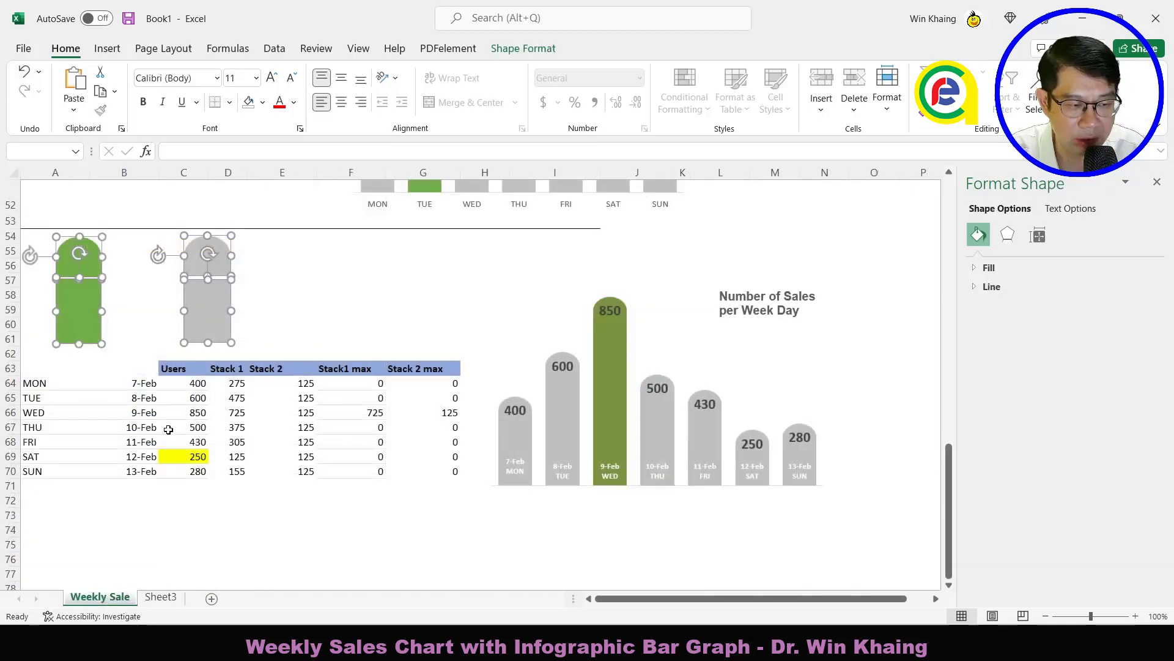
pyautogui.moveTo(202, 389); pyautogui.dragTo(228, 470)
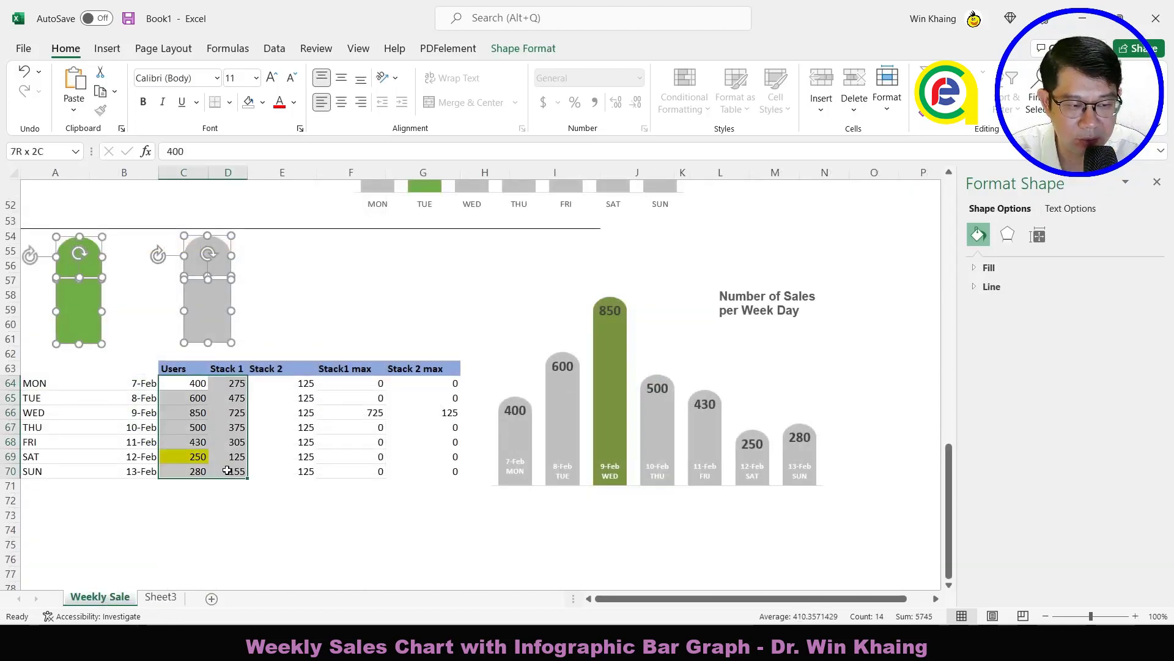
pyautogui.moveTo(232, 383); pyautogui.dragTo(290, 480)
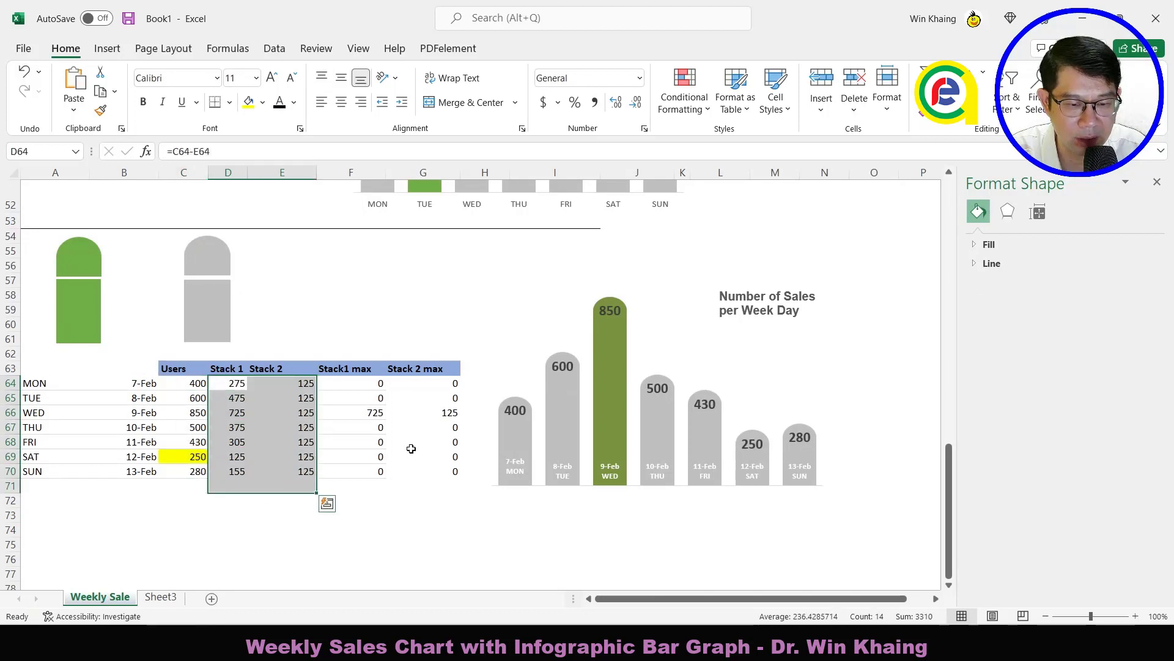
pyautogui.click(192, 383)
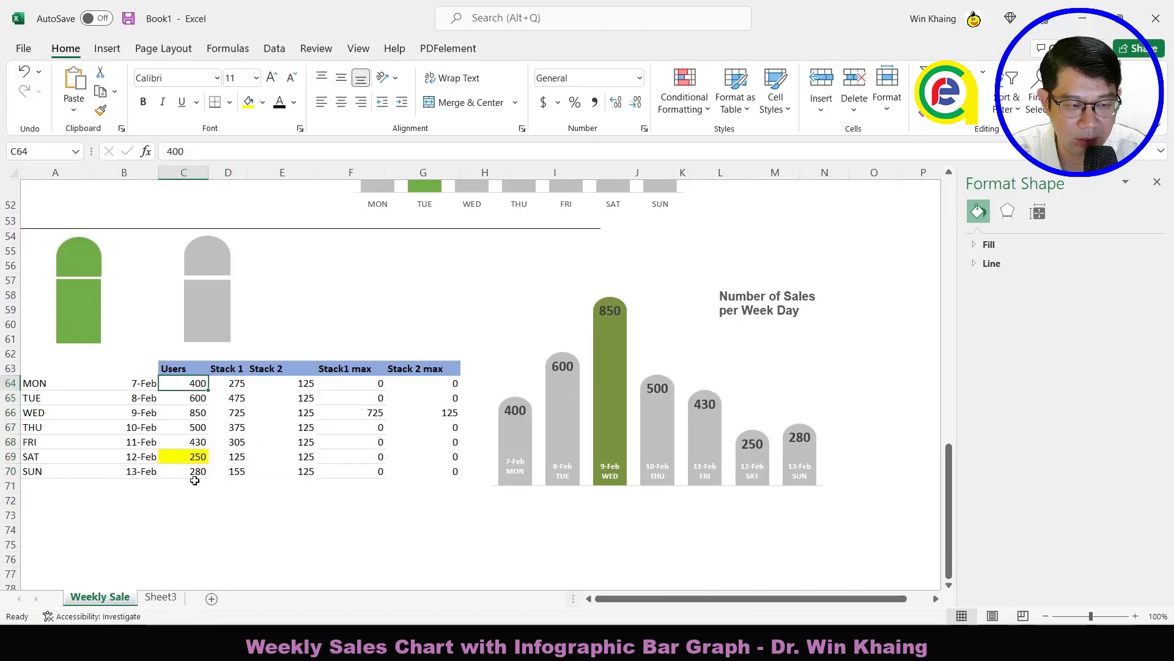
# Step: Back on Sheet3, select sales C4:C10, then the grey b1 bar series
pyautogui.click(160, 596)
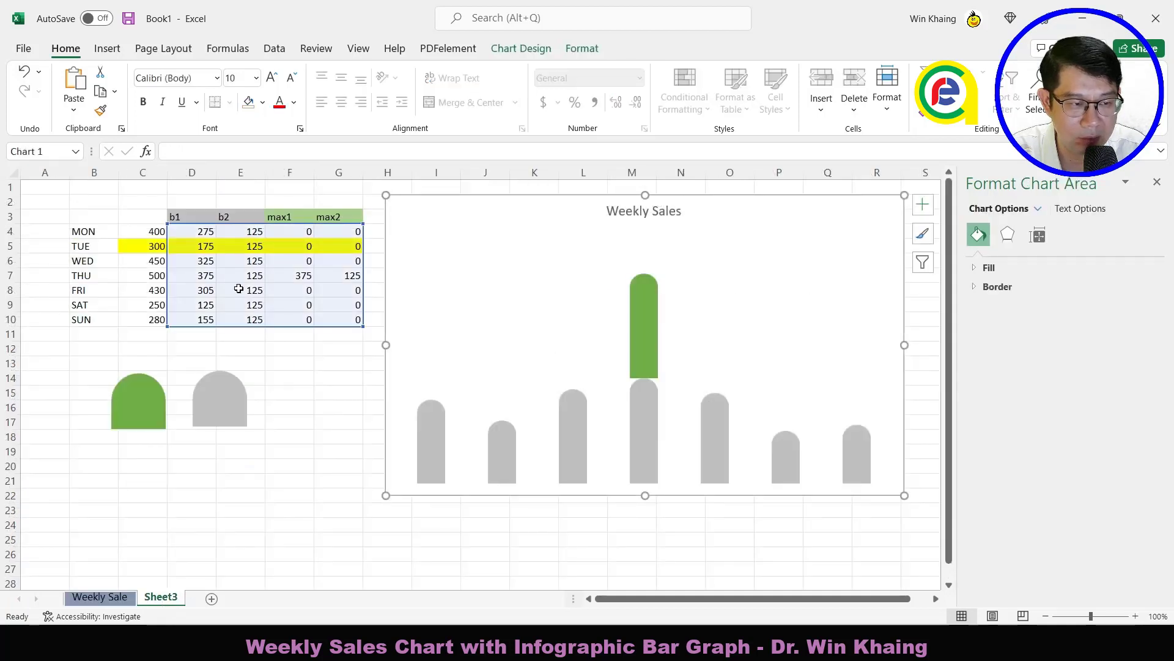
pyautogui.moveTo(152, 233); pyautogui.dragTo(153, 317)
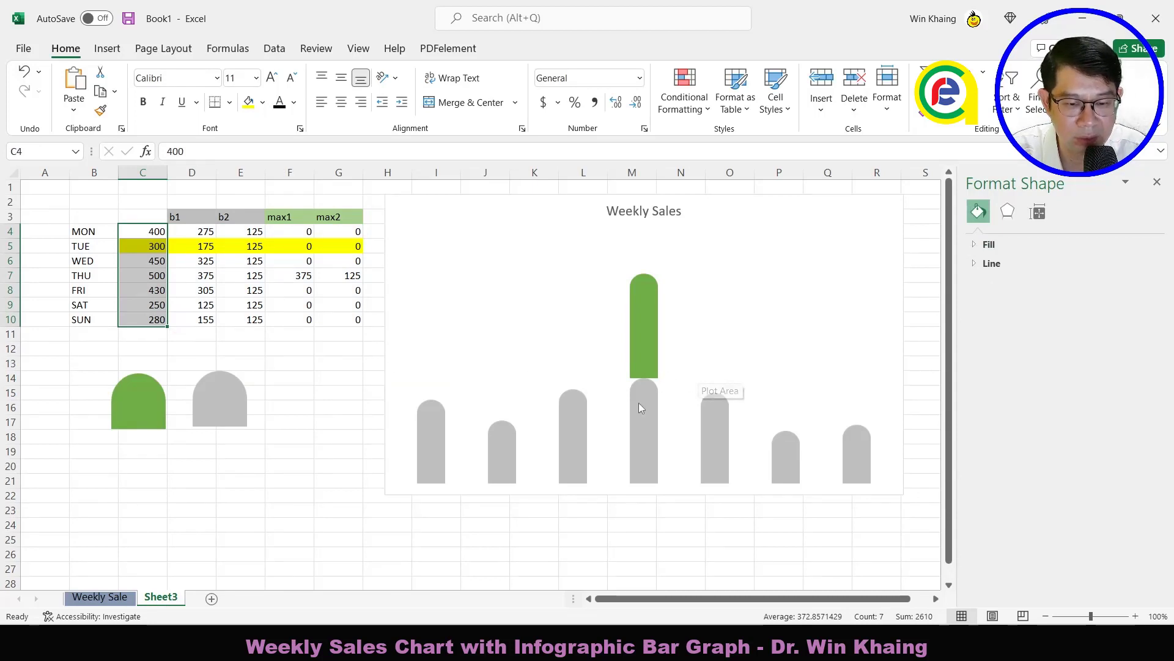
pyautogui.click(430, 470)
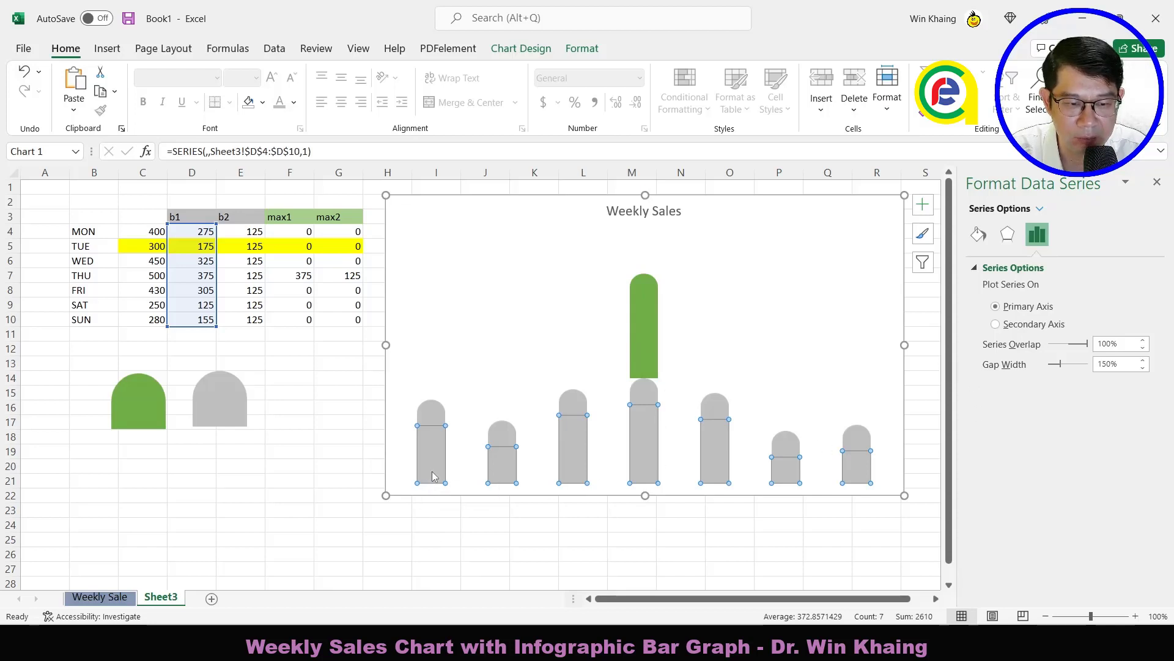
# Step: Add data labels to the grey b1 bars and set their Label Options position to Inside Base
pyautogui.click(923, 205)
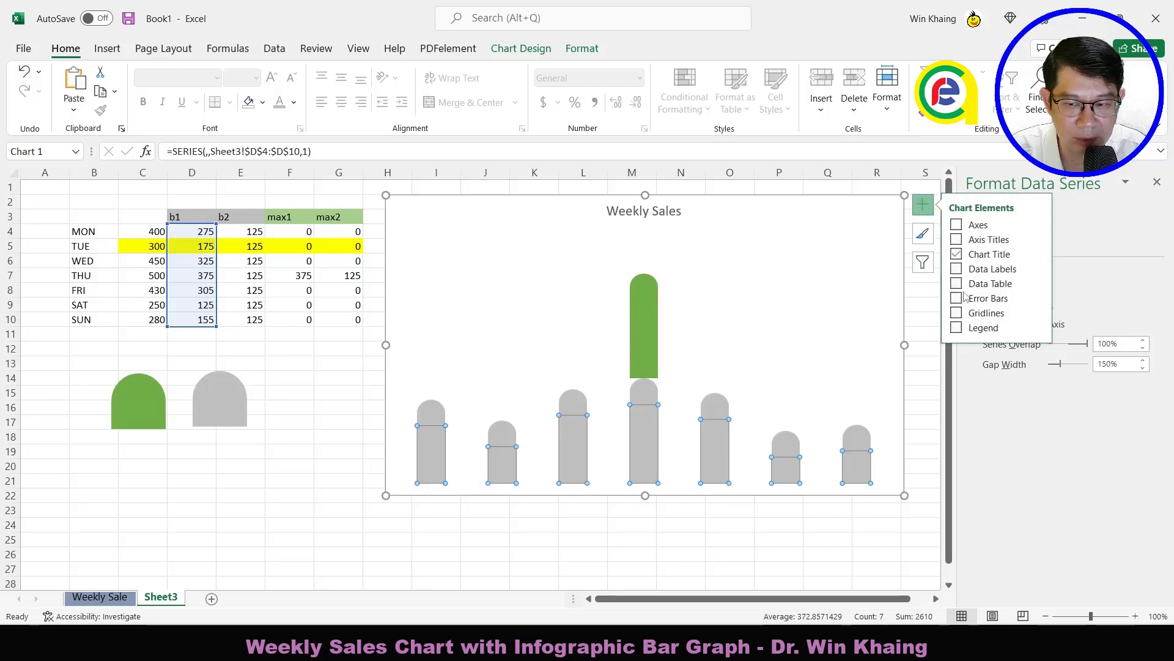
pyautogui.click(1019, 274)
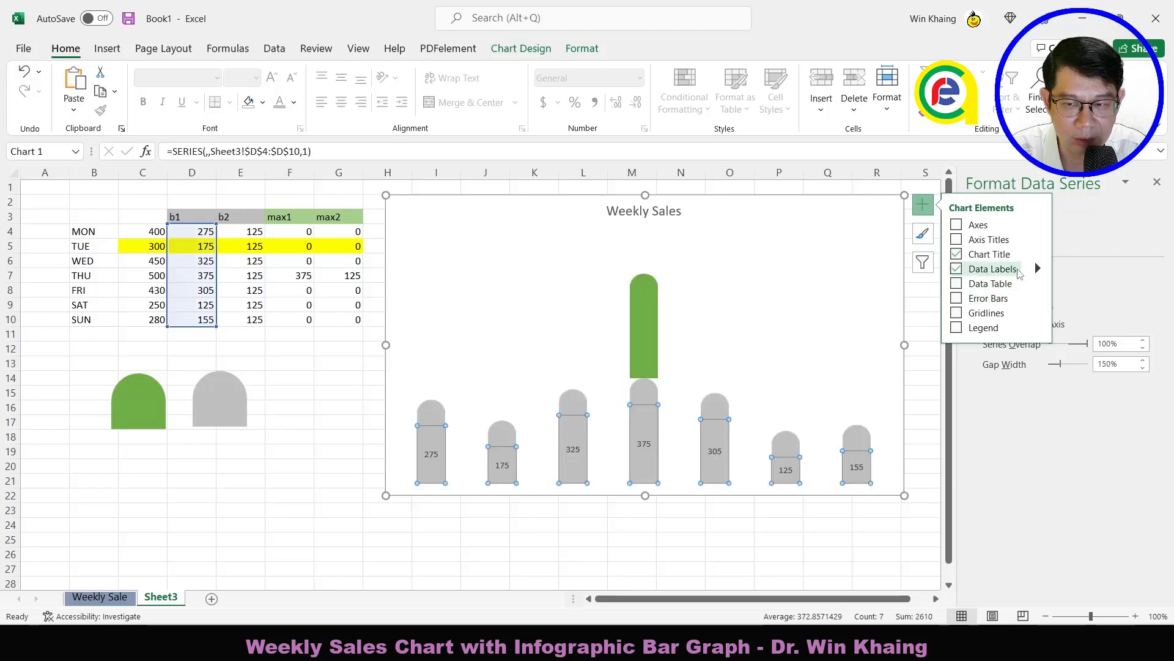
pyautogui.click(820, 251)
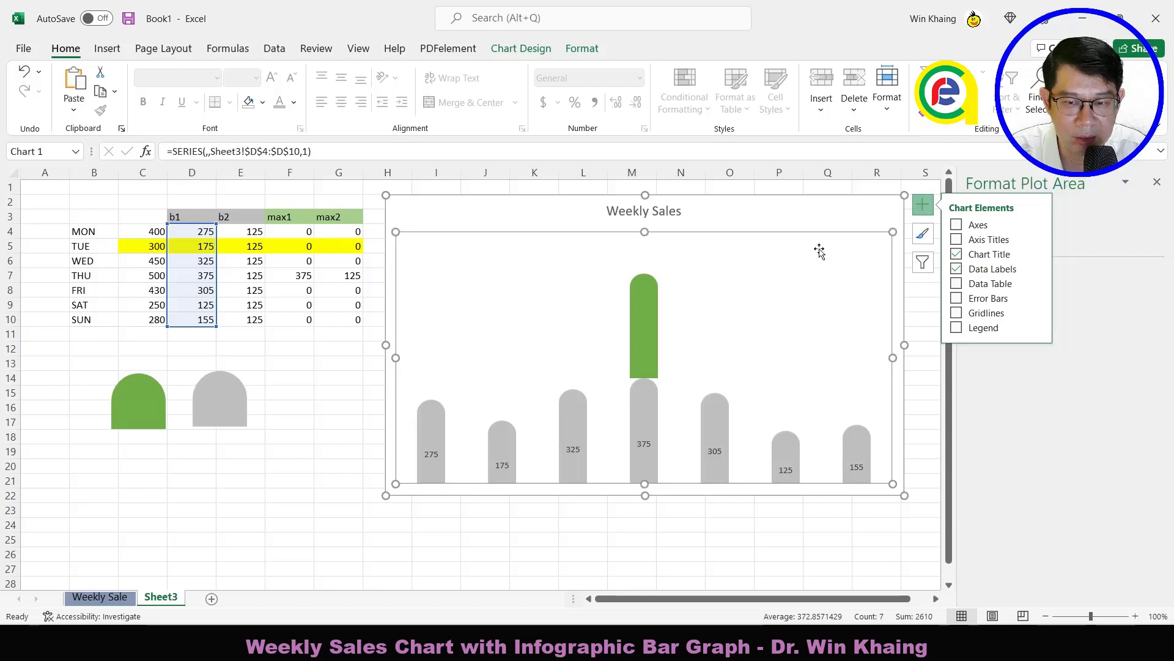
pyautogui.click(799, 215)
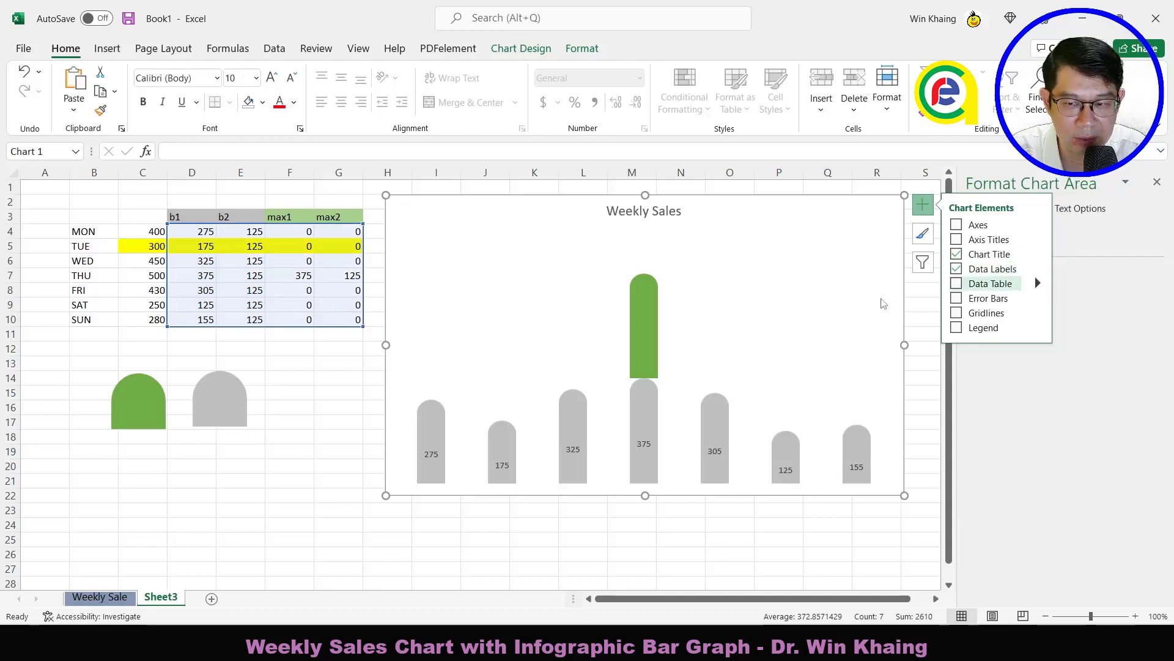
pyautogui.click(429, 454)
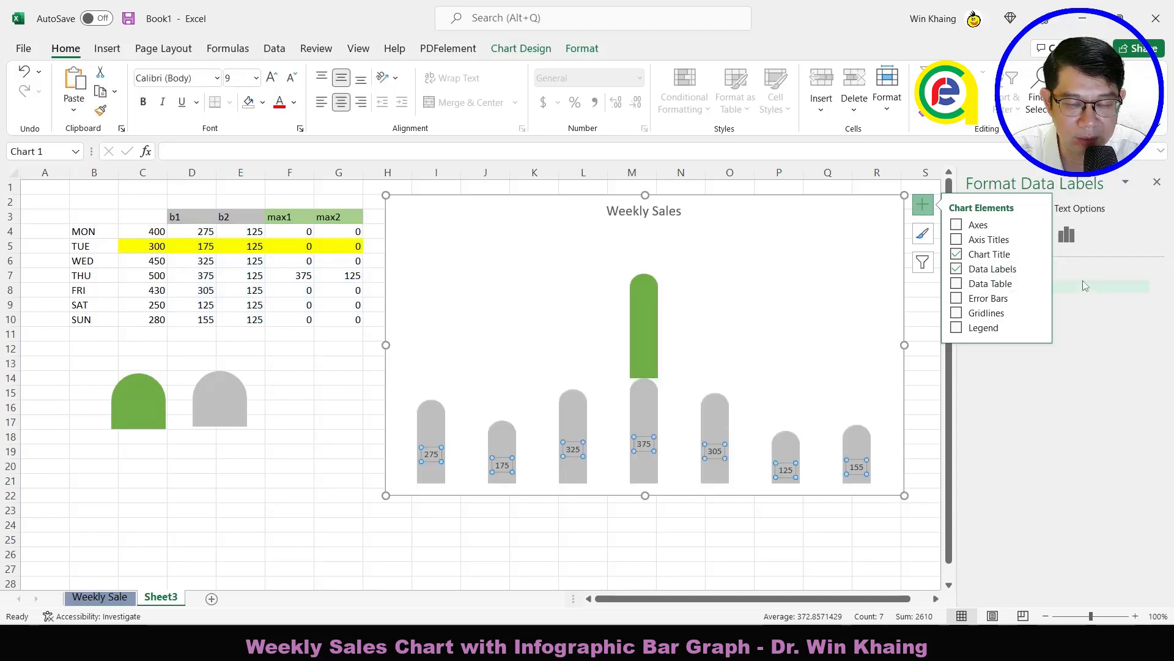
pyautogui.click(1115, 237)
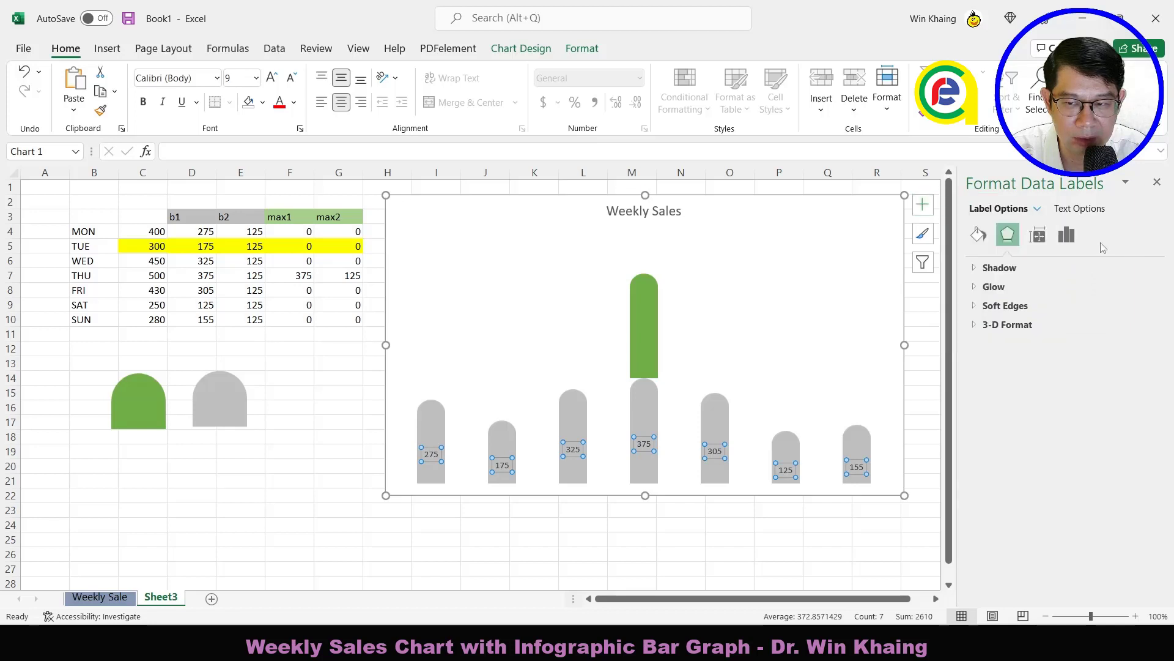
pyautogui.click(1066, 235)
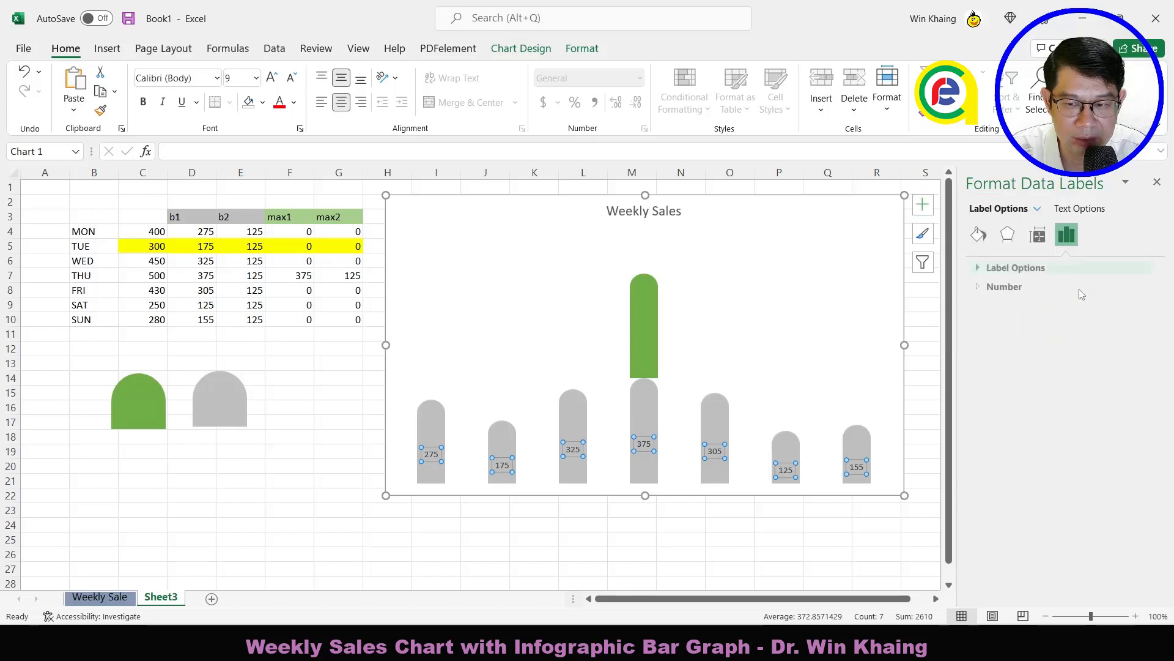
pyautogui.click(975, 269)
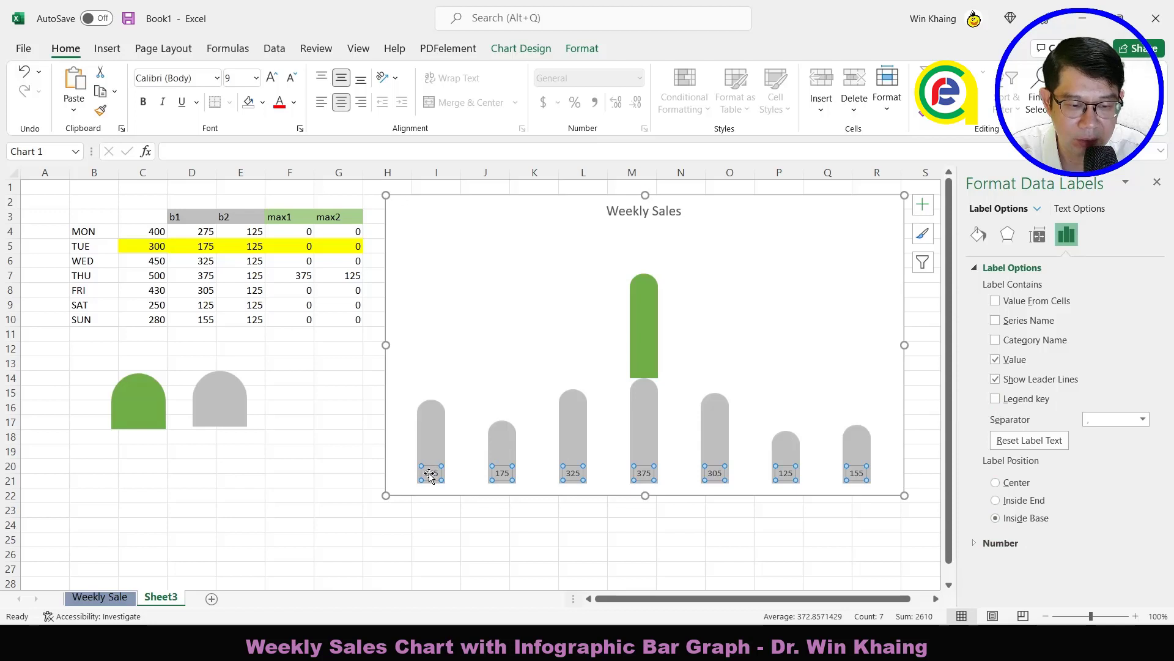
pyautogui.click(99, 596)
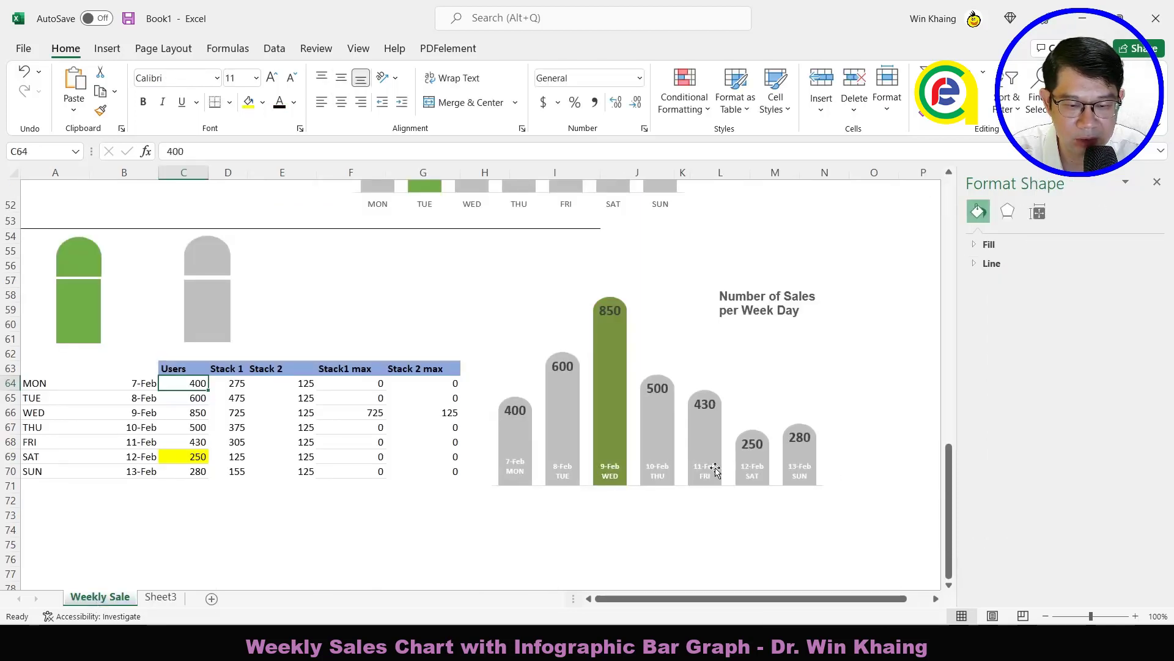
# Step: Move the day names MON to SUN from column B into column A
pyautogui.click(161, 596)
pyautogui.moveTo(83, 232)
pyautogui.mouseDown()
pyautogui.moveTo(100, 321)
pyautogui.moveTo(91, 225)
pyautogui.moveTo(92, 243)
pyautogui.mouseUp()
pyautogui.click(84, 320)
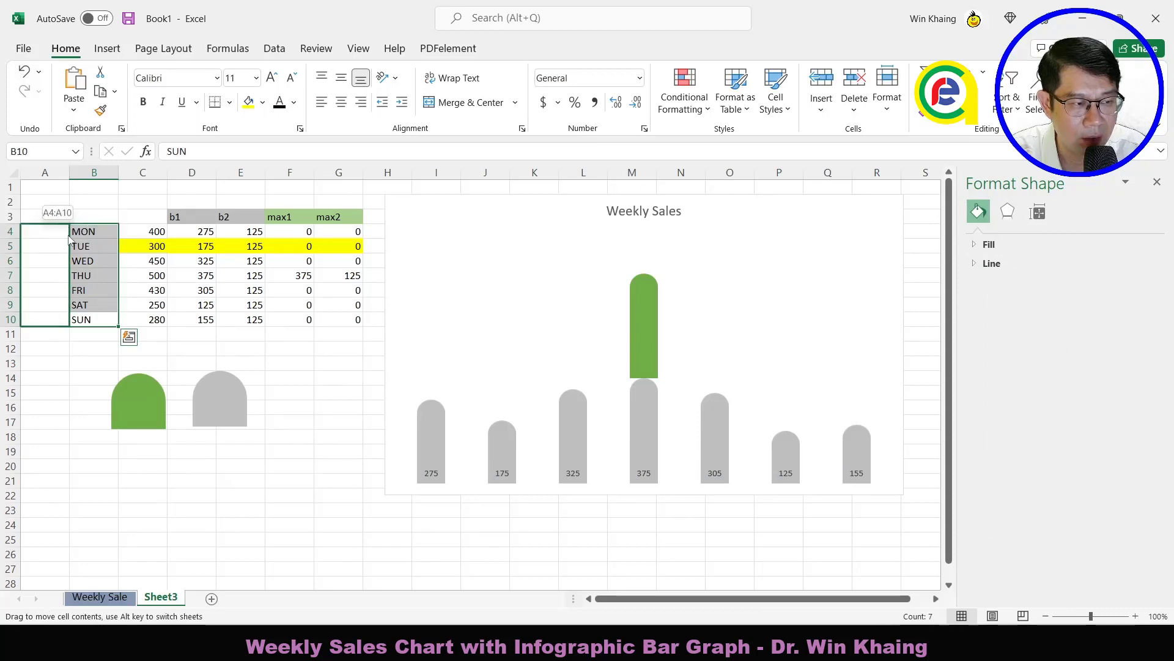
pyautogui.moveTo(92, 244); pyautogui.dragTo(67, 243)
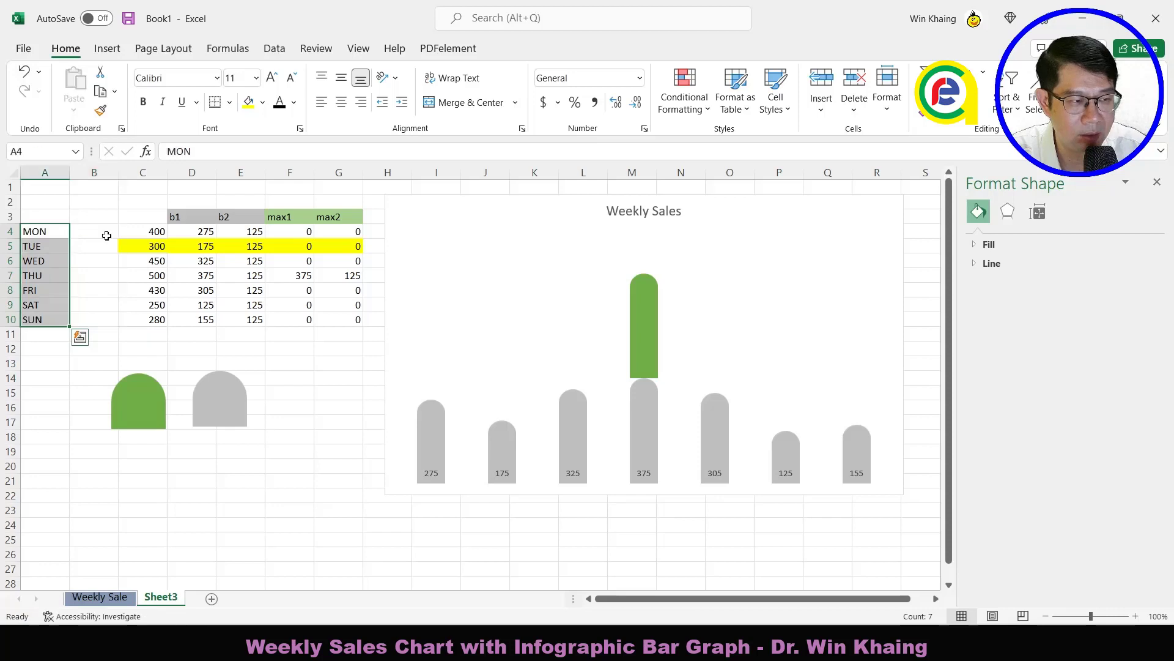
# Step: Enter 7-Feb in B4 and fill dates through 13-Feb down to B10
pyautogui.click(107, 232)
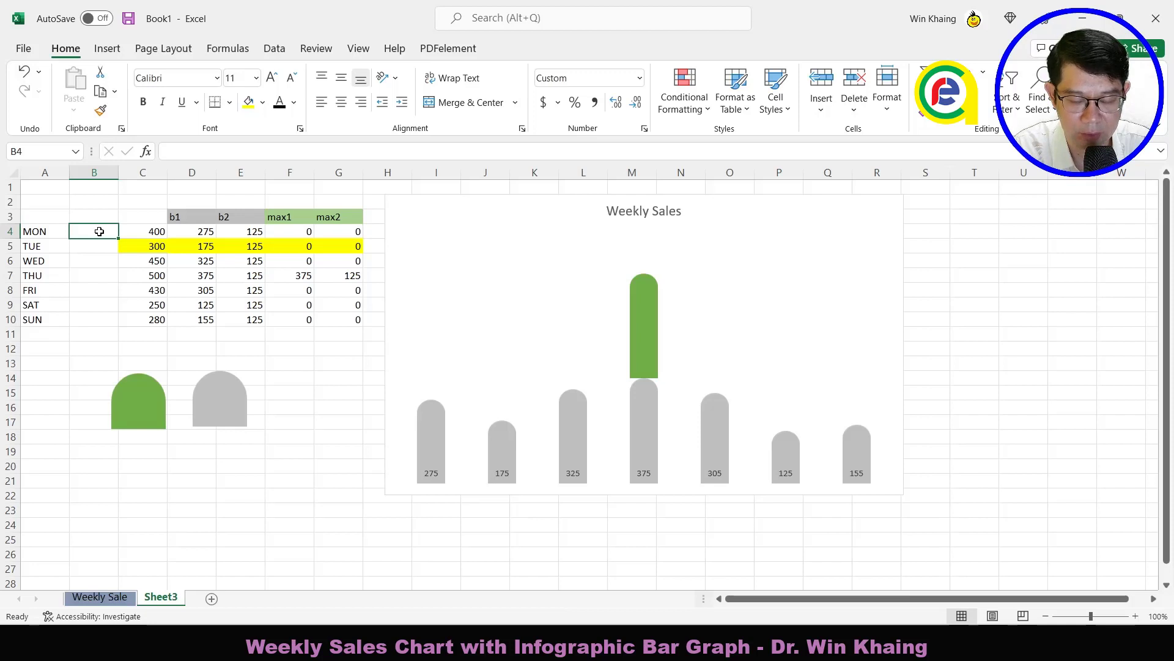
pyautogui.write('2/7')
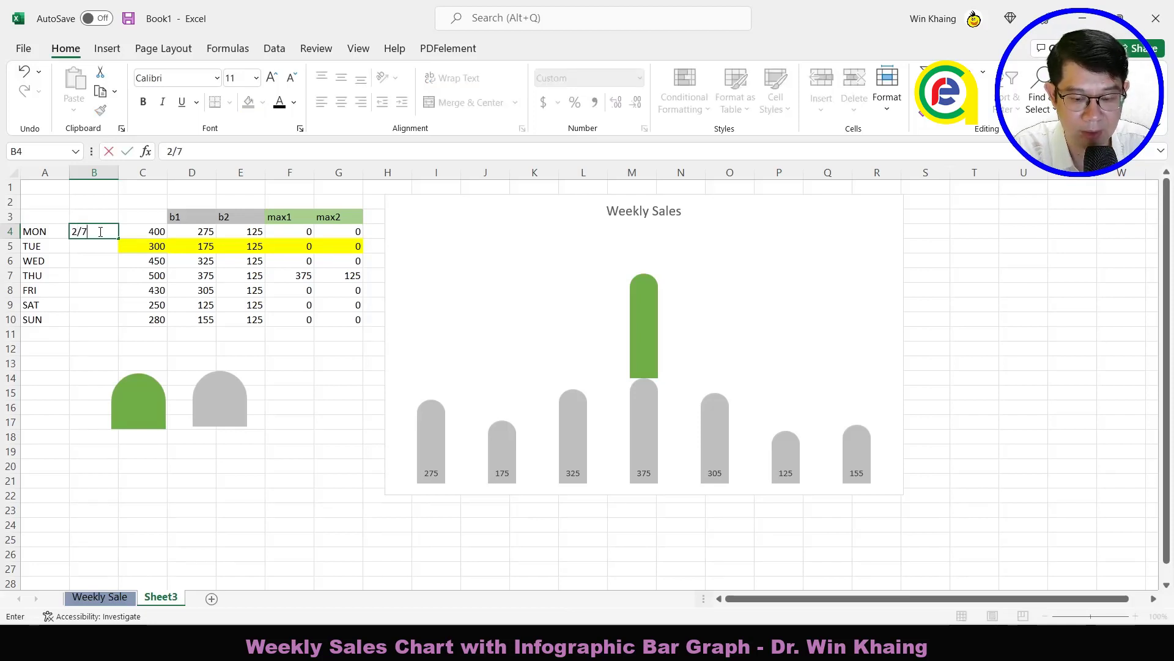
pyautogui.press('Return')
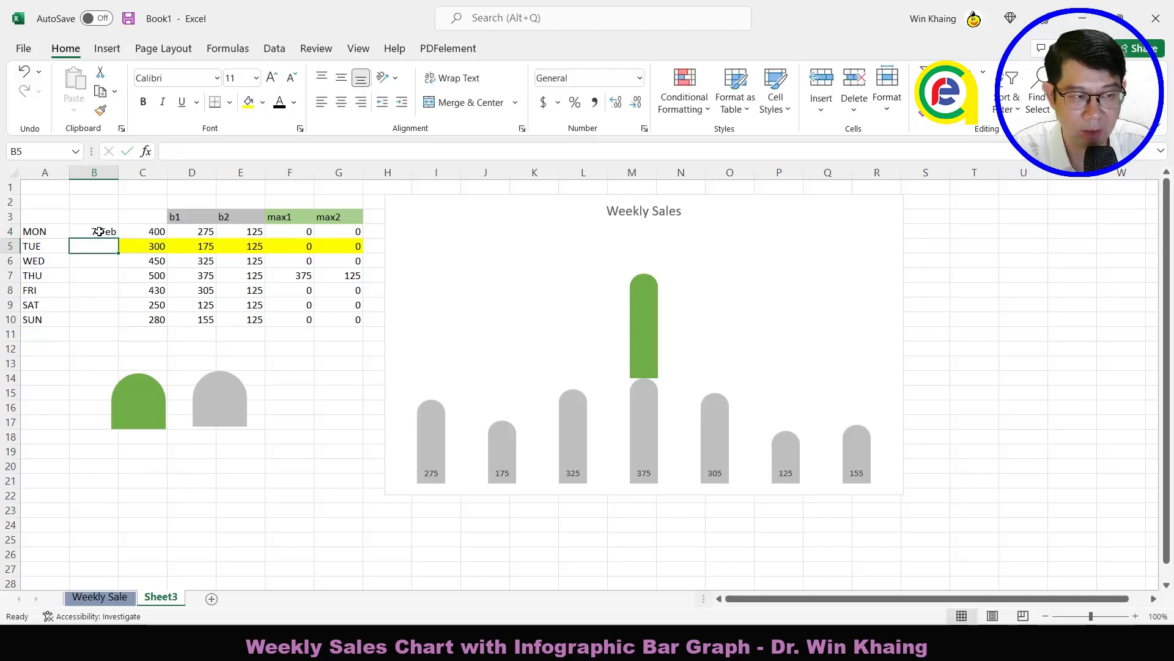
pyautogui.click(99, 232)
pyautogui.moveTo(120, 240); pyautogui.dragTo(120, 323)
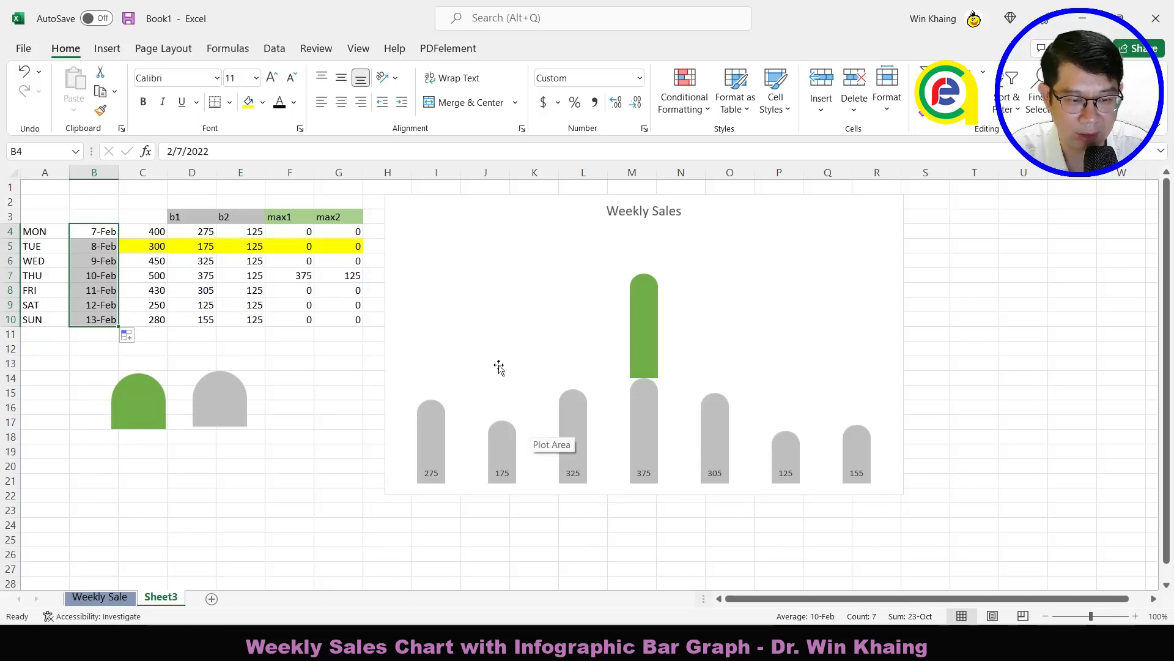
pyautogui.click(609, 370)
pyautogui.click(433, 474)
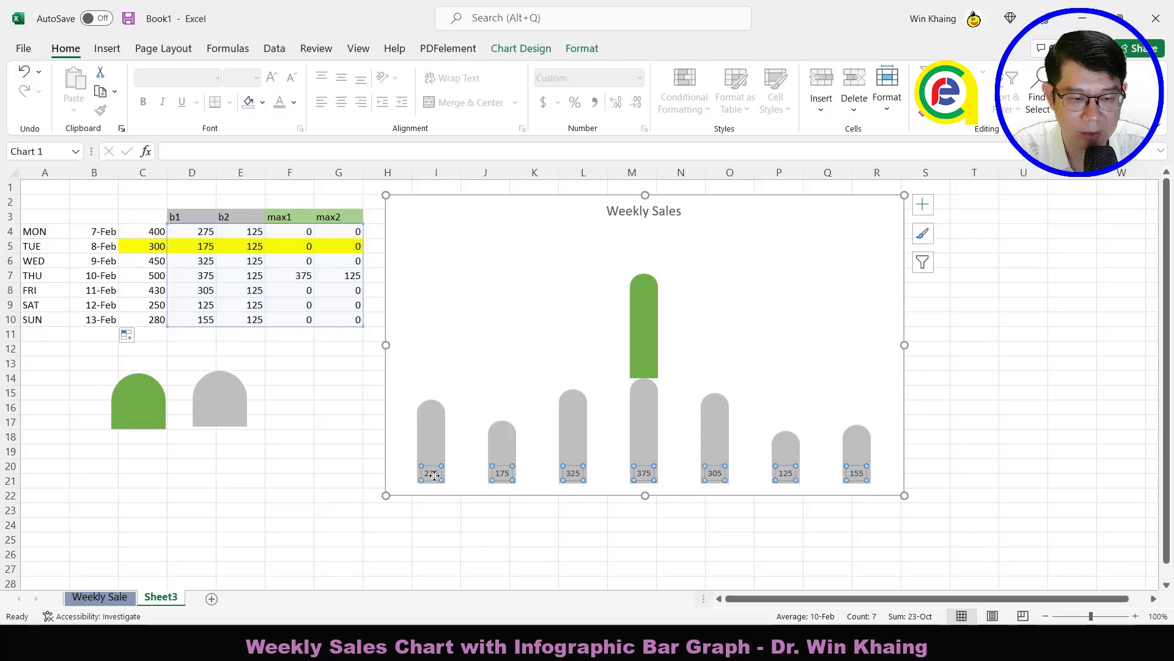
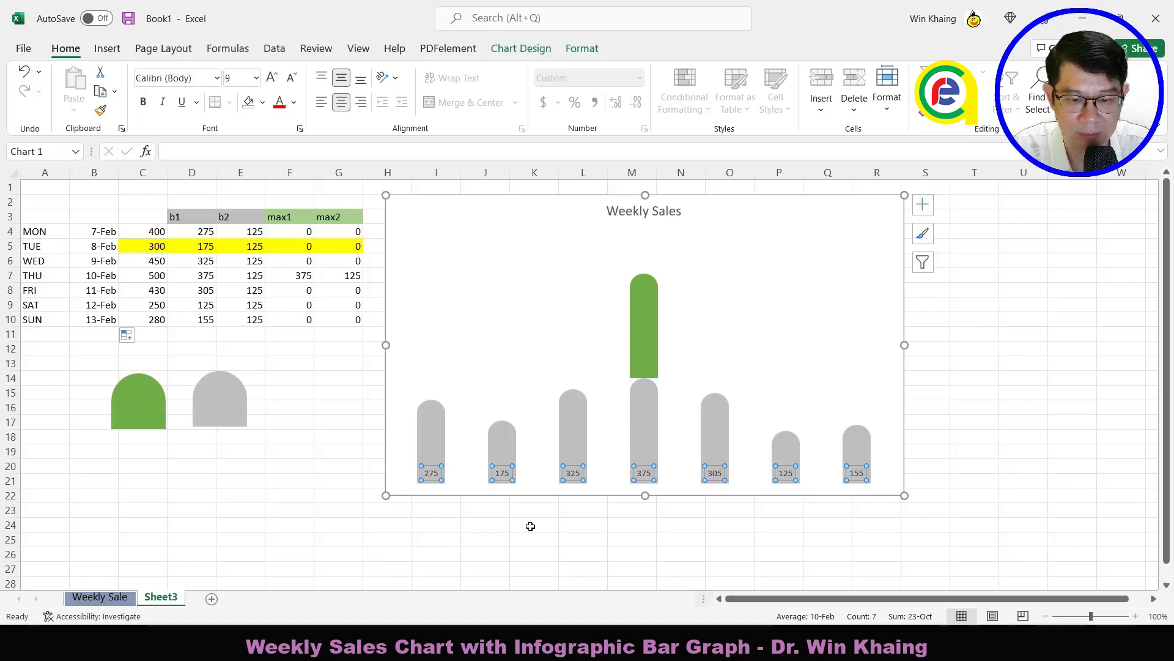
# Step: Place the grey bars' data labels at the Inside Base position
pyautogui.click(924, 207)
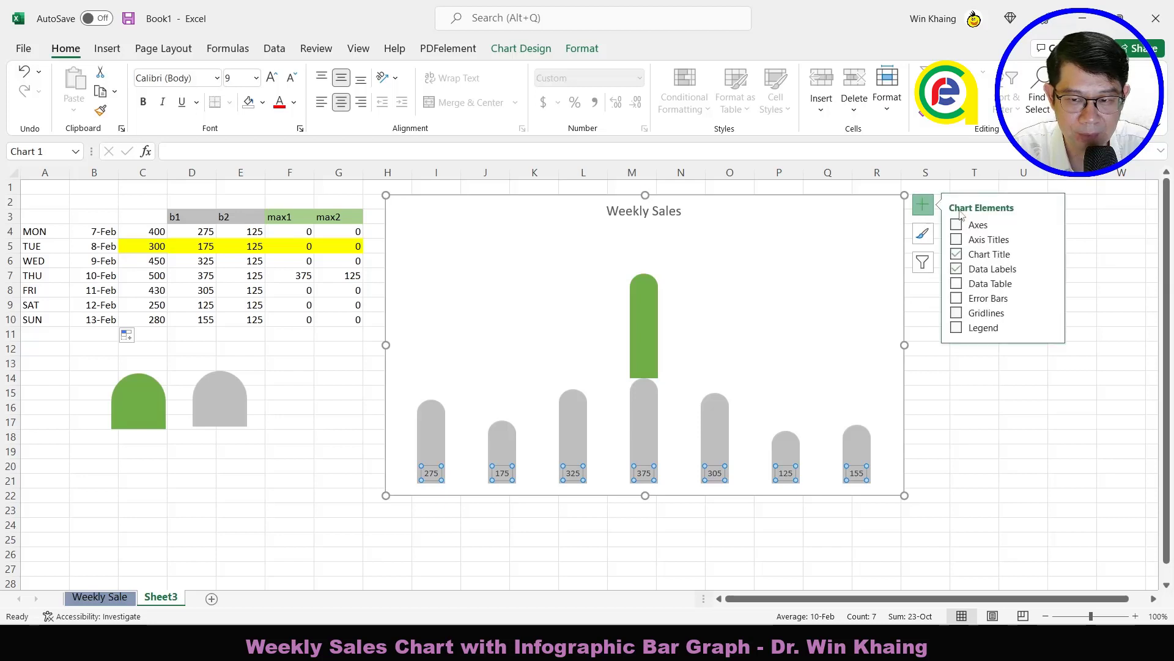
pyautogui.click(1049, 268)
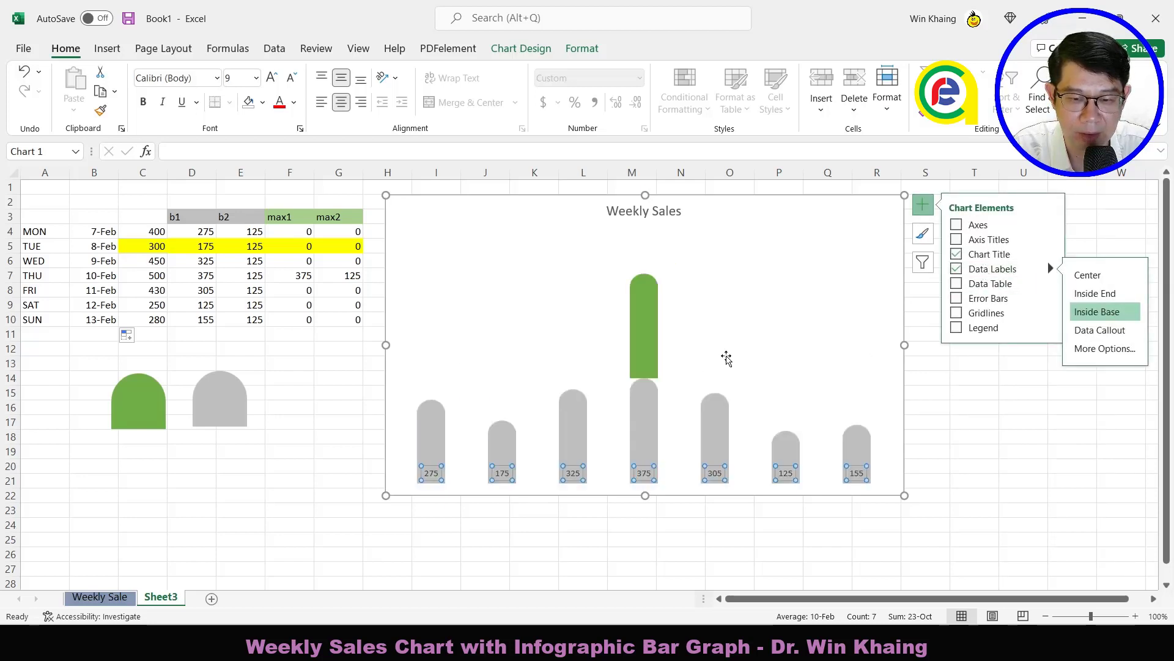
pyautogui.click(727, 358)
# Step: Add the category name to the bar data labels alongside the value
pyautogui.click(444, 477)
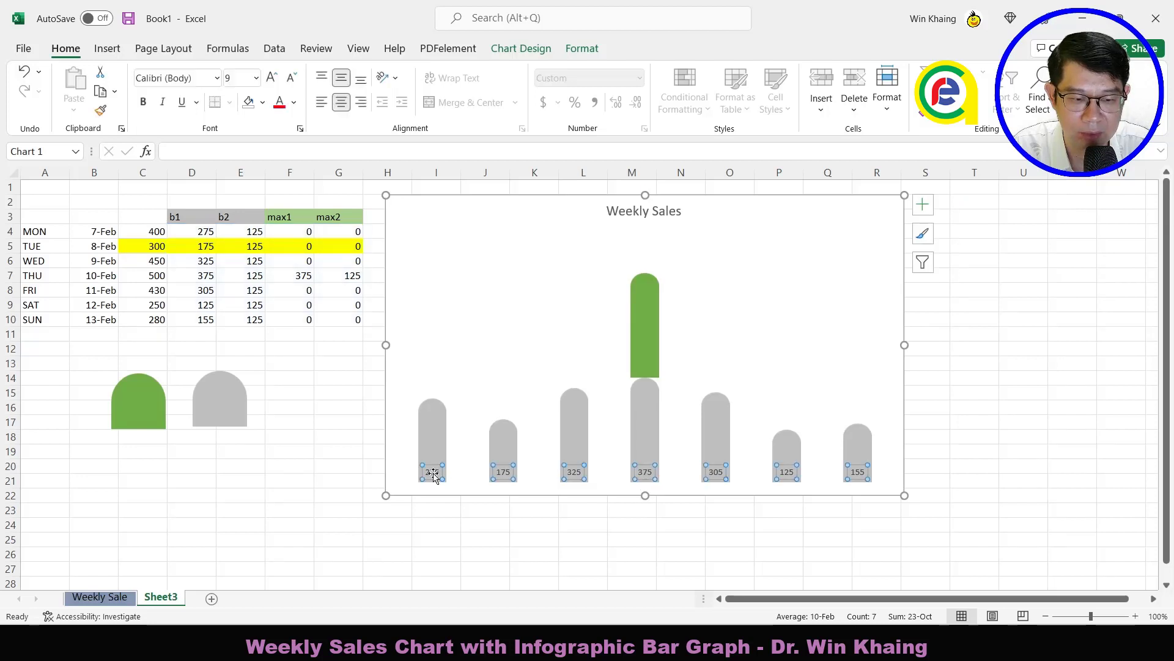
pyautogui.doubleClick(444, 478)
pyautogui.click(464, 480)
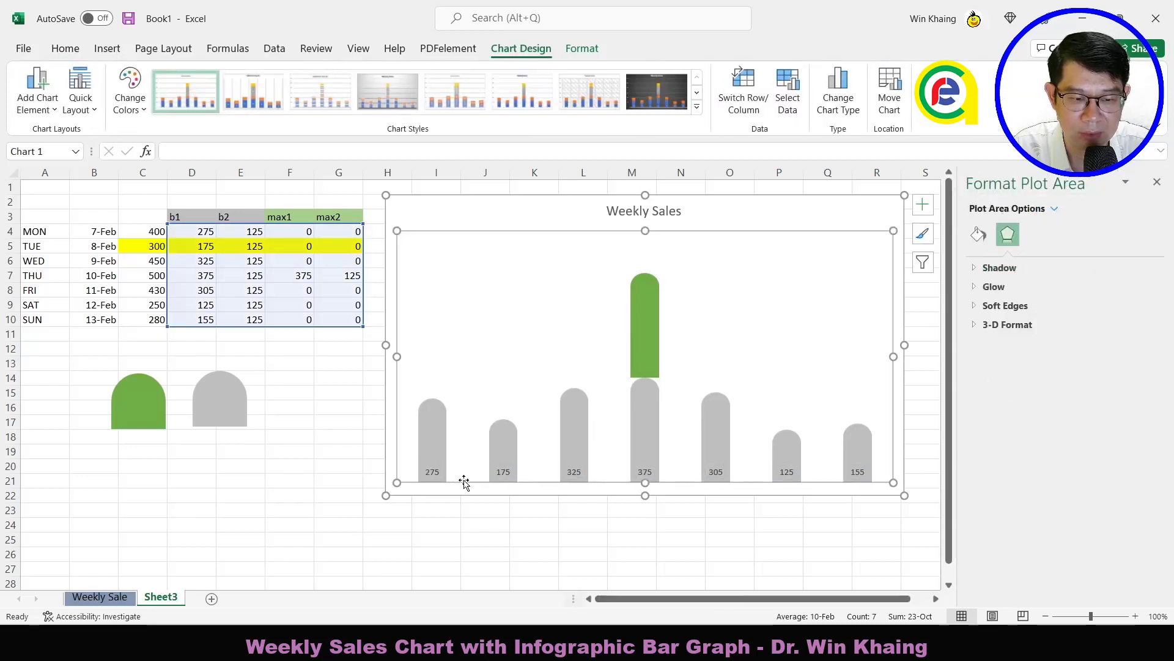
pyautogui.click(430, 472)
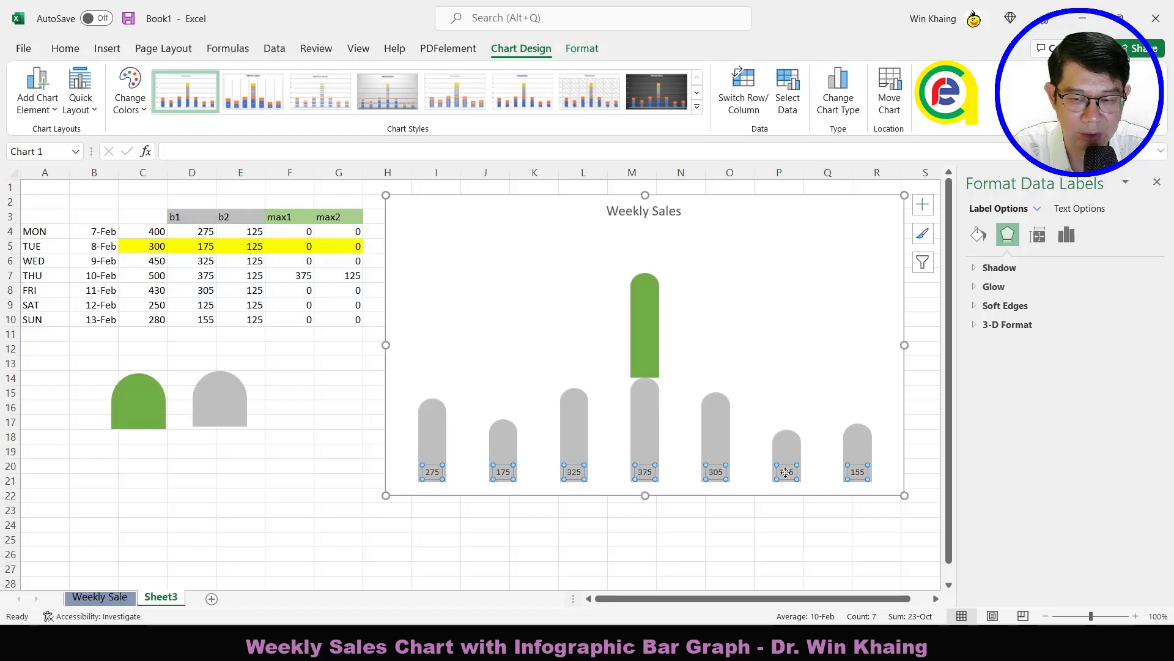
pyautogui.click(1067, 236)
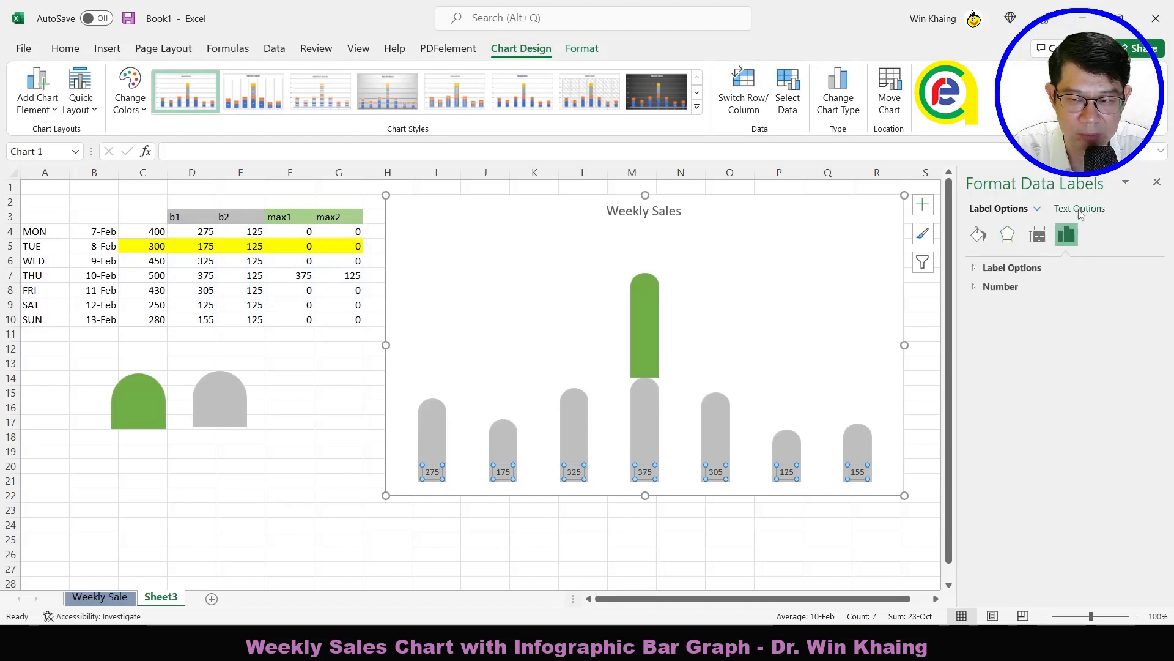
pyautogui.click(979, 273)
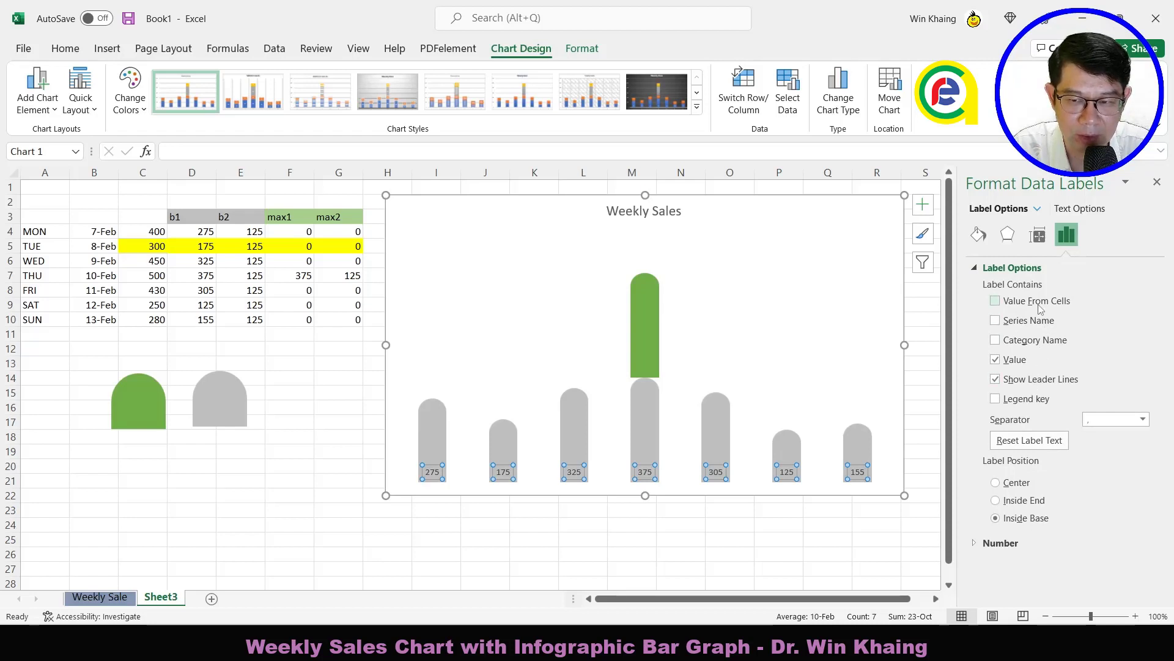
pyautogui.click(997, 346)
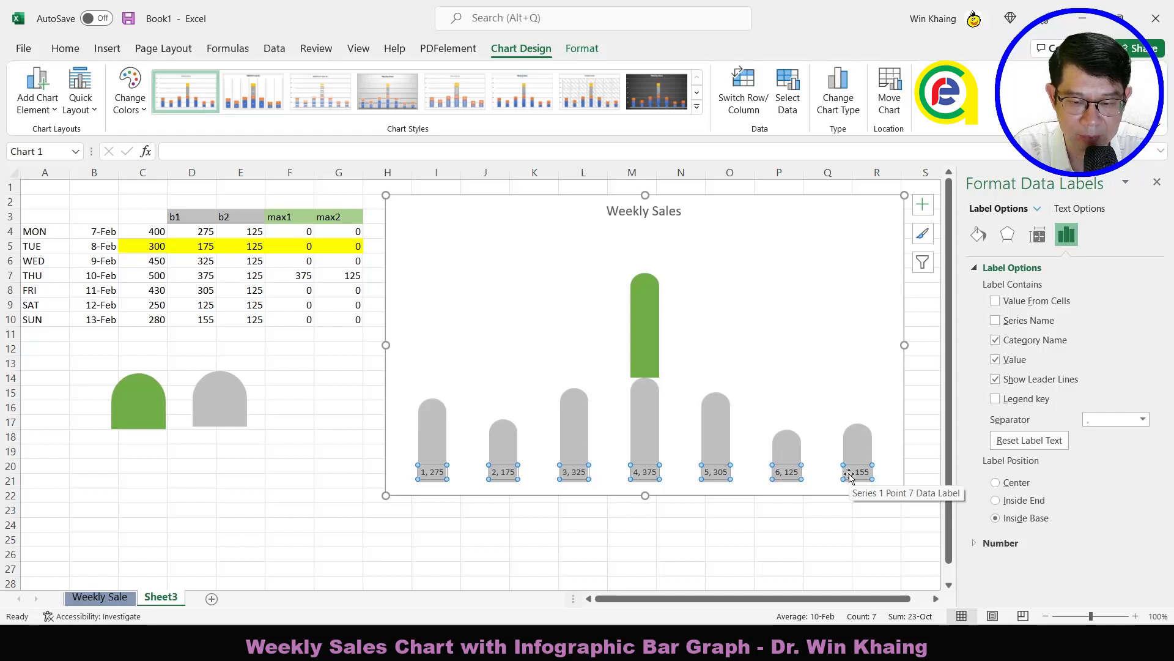
# Step: Set the chart's horizontal axis labels to the day names in =Sheet3!$A$4:$A$10
pyautogui.rightClick(850, 475)
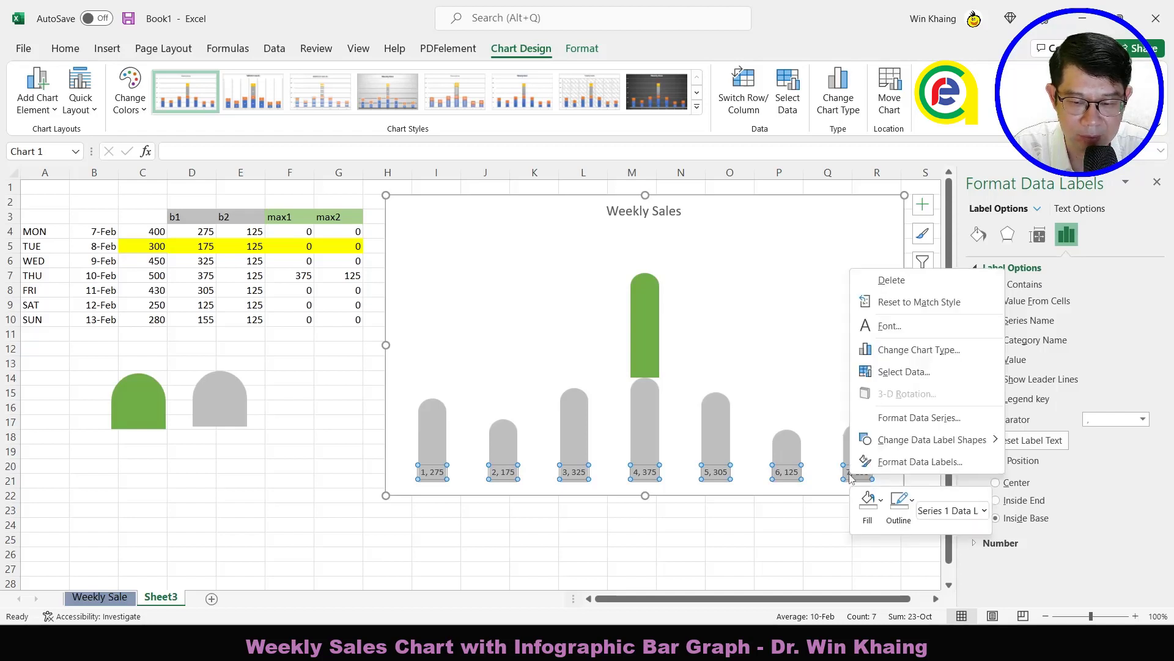
pyautogui.click(890, 374)
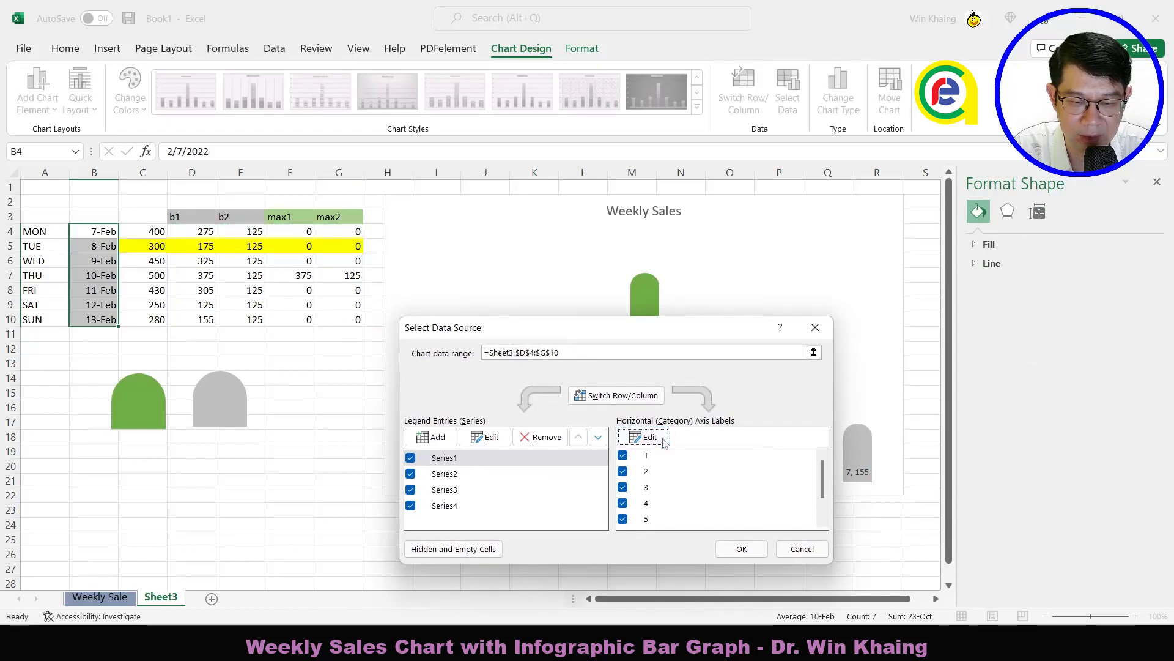
pyautogui.click(645, 437)
pyautogui.click(649, 447)
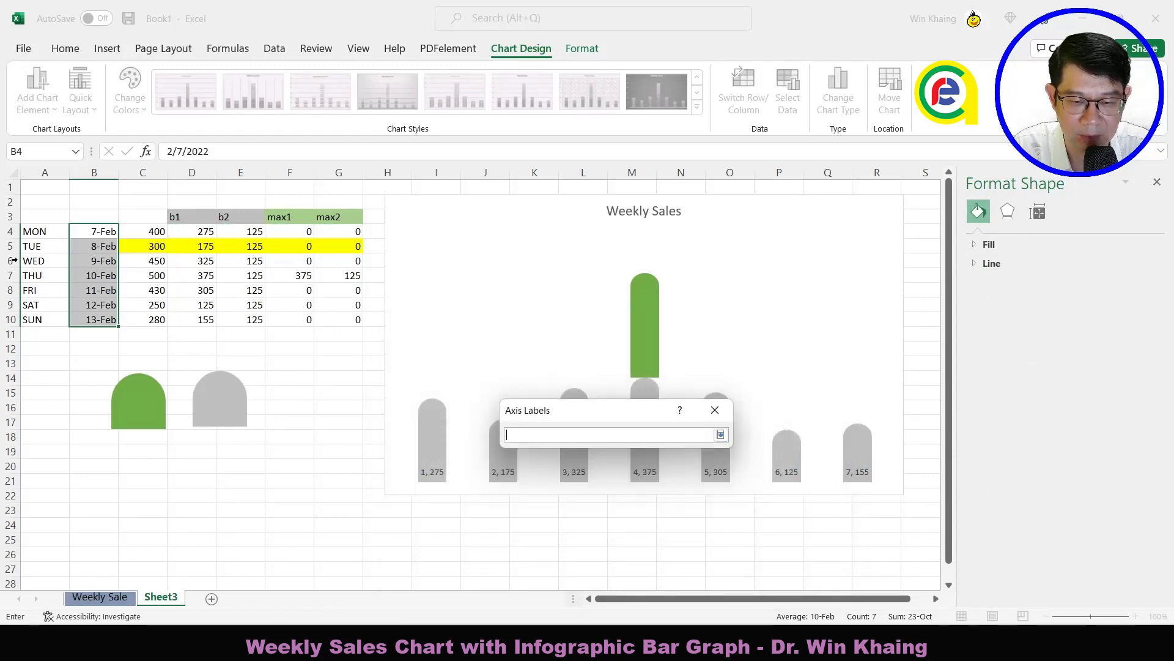
pyautogui.moveTo(29, 236); pyautogui.dragTo(34, 318)
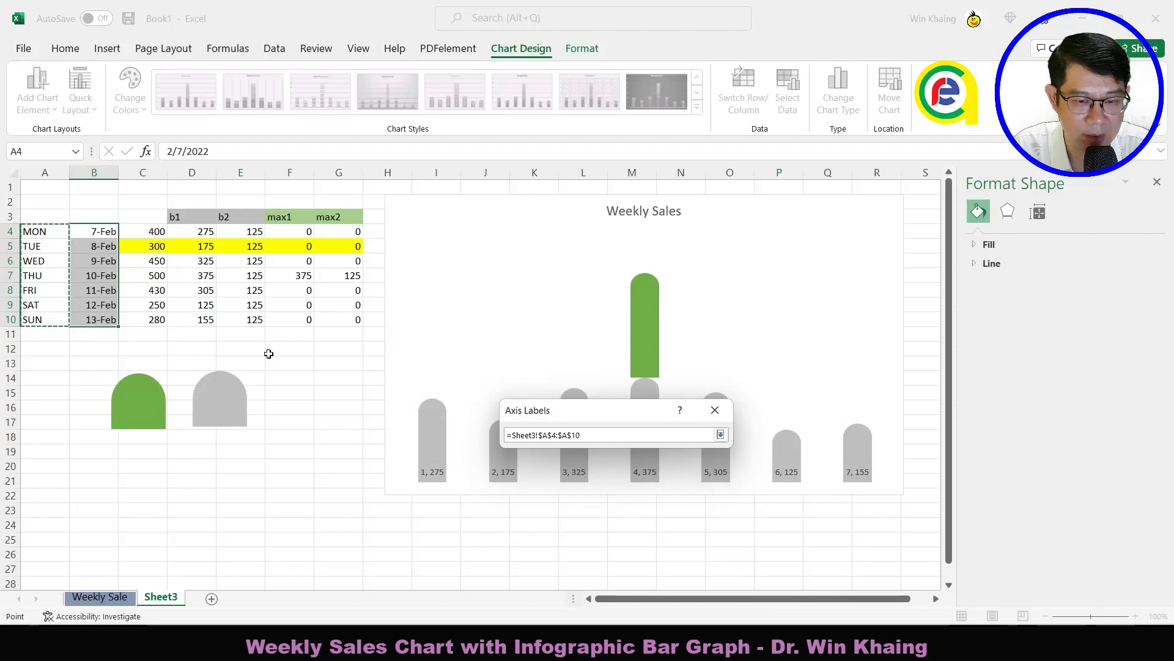
pyautogui.click(722, 437)
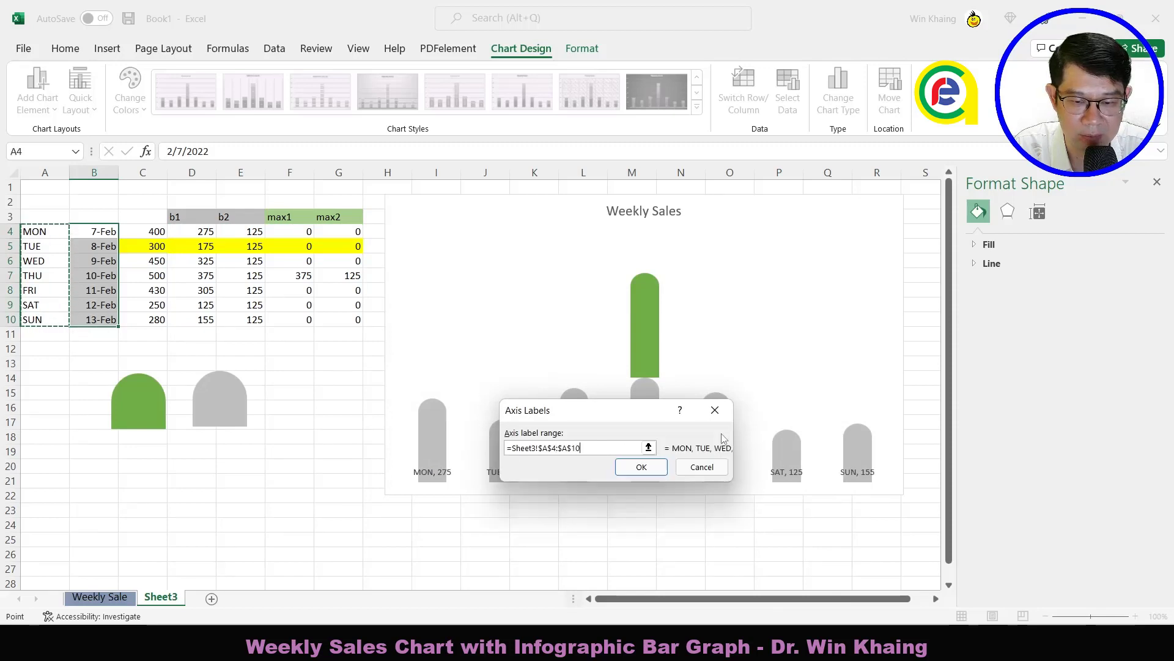
pyautogui.click(649, 469)
pyautogui.click(732, 544)
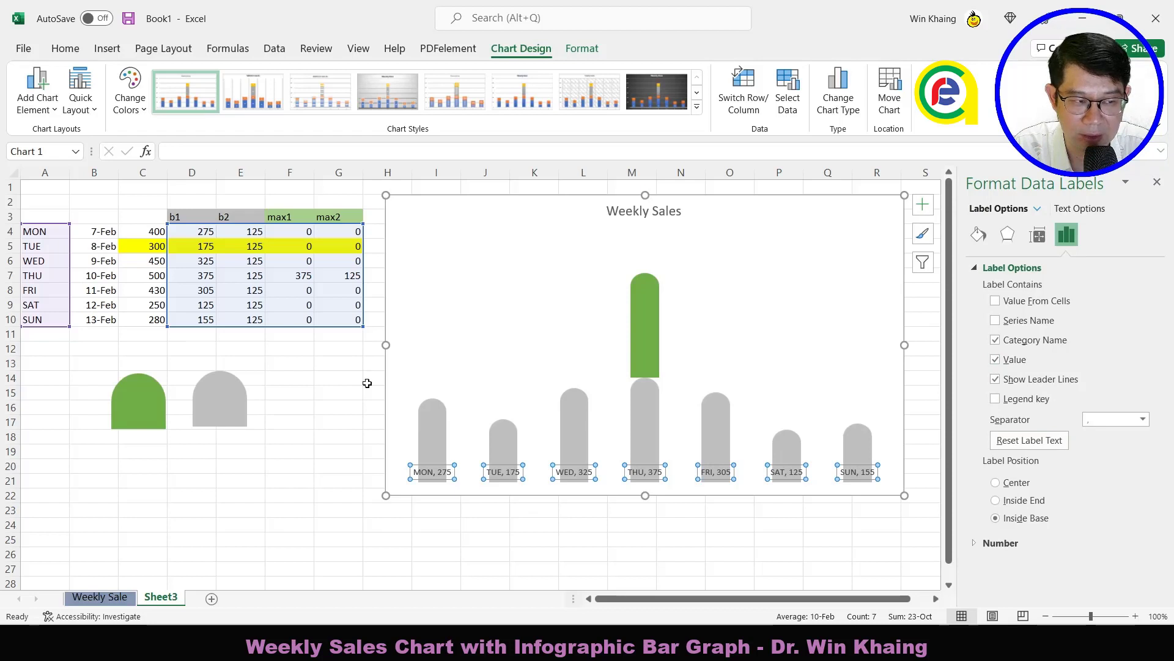
# Step: Replace the label values with dates from B4:B10, separated from the day name by a new line
pyautogui.click(995, 360)
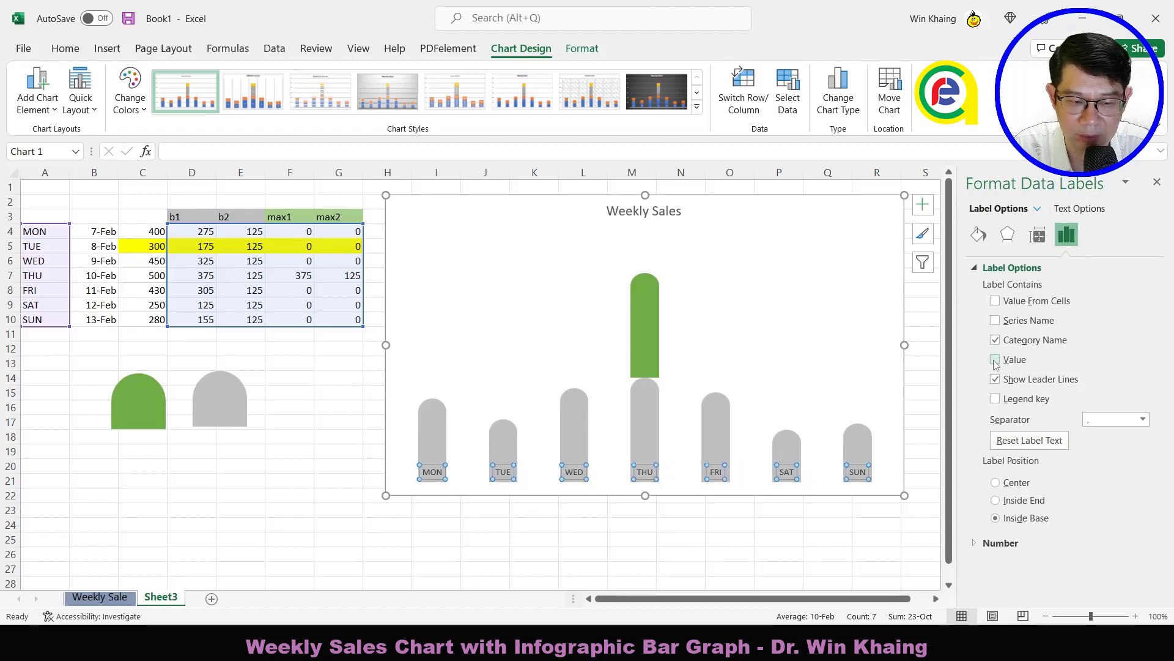
pyautogui.click(995, 300)
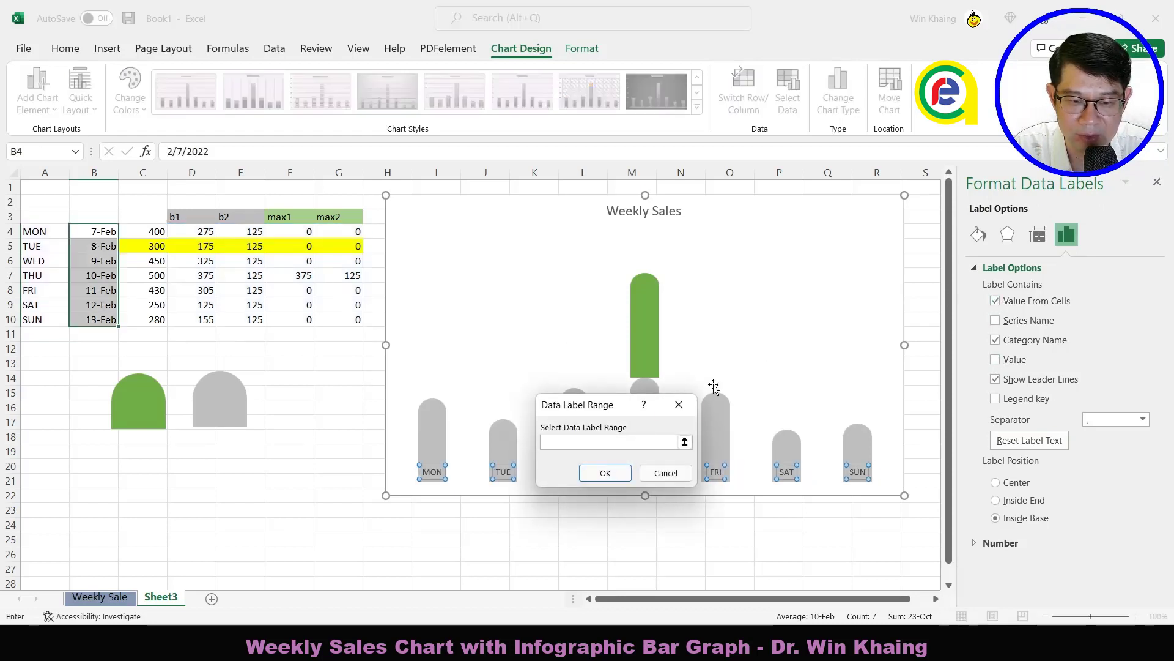
pyautogui.click(684, 441)
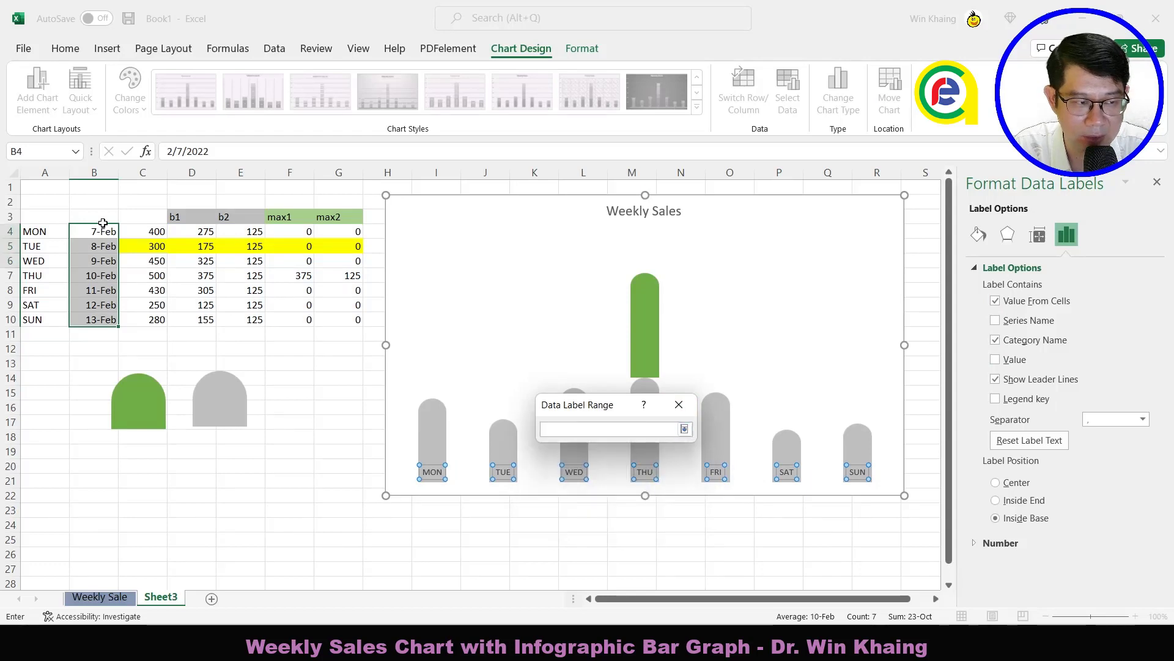
pyautogui.moveTo(100, 231); pyautogui.dragTo(101, 320)
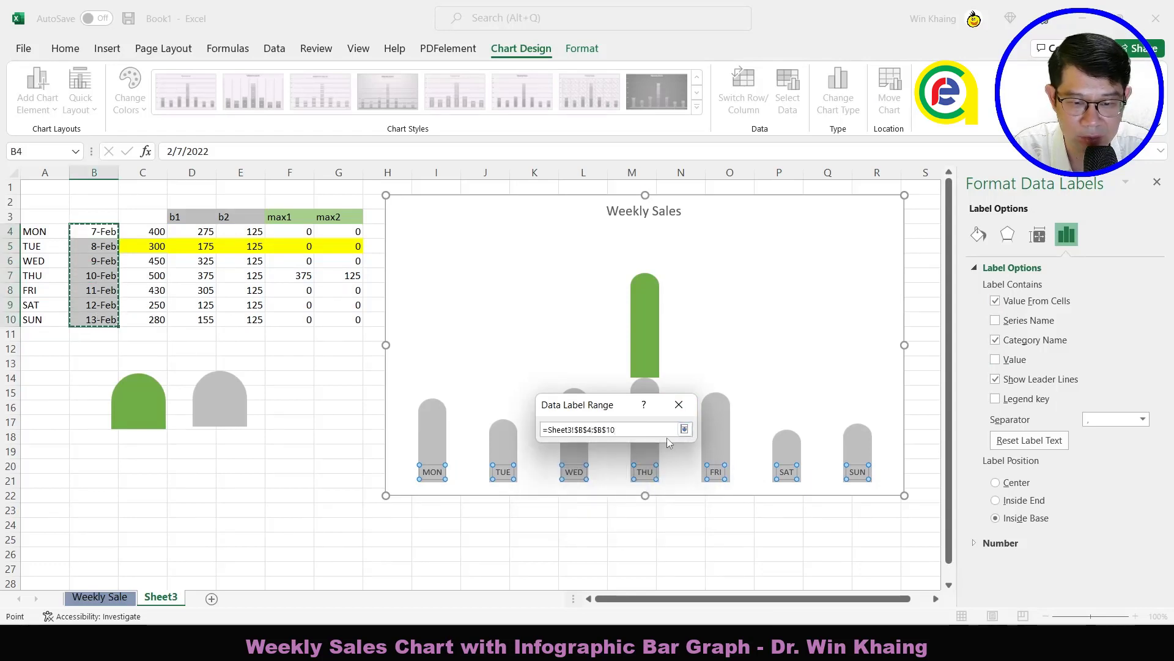
pyautogui.click(685, 430)
pyautogui.click(605, 473)
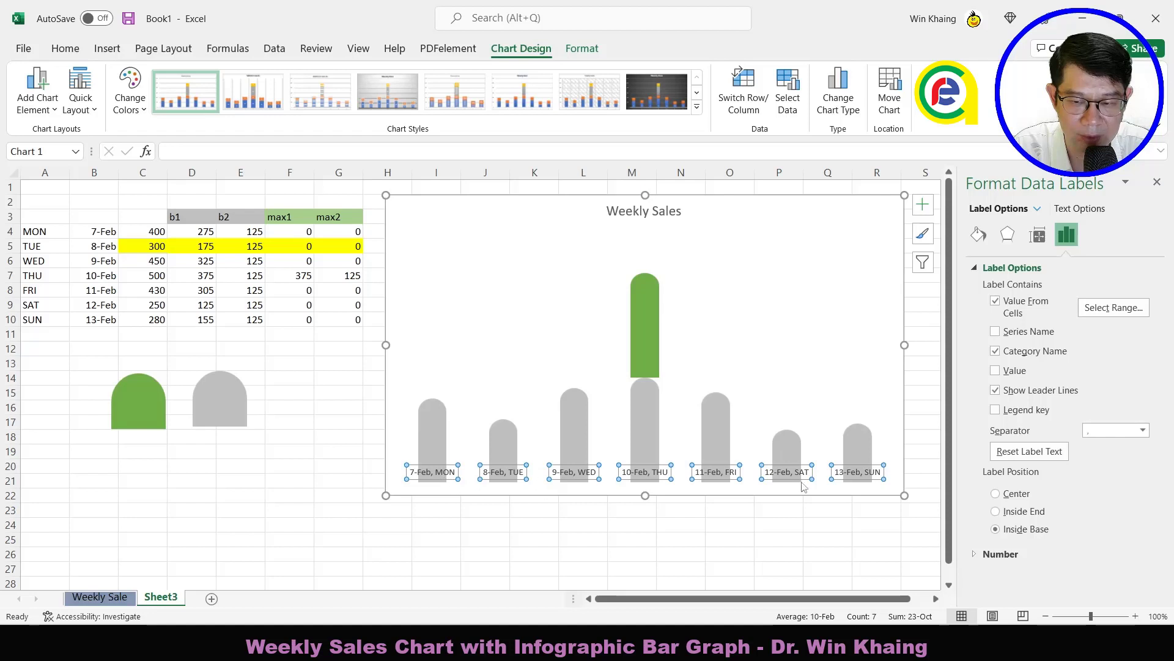
pyautogui.click(1142, 431)
pyautogui.click(1109, 490)
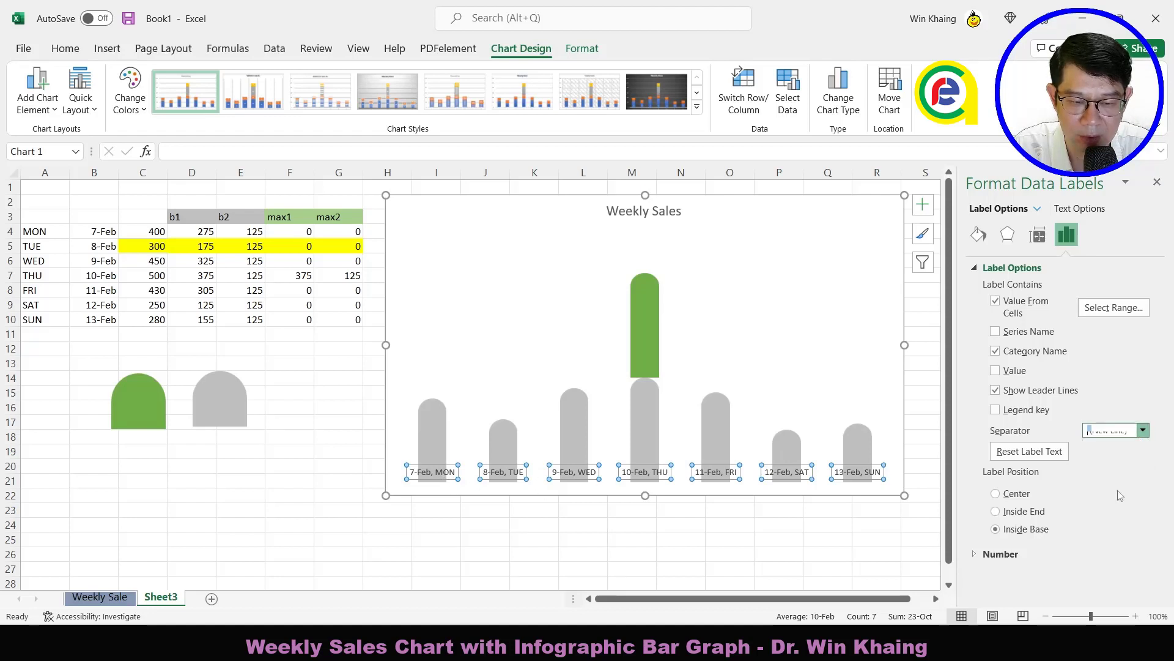
# Step: Go to the Weekly Sale sheet to inspect the finished example chart's labels
pyautogui.click(855, 366)
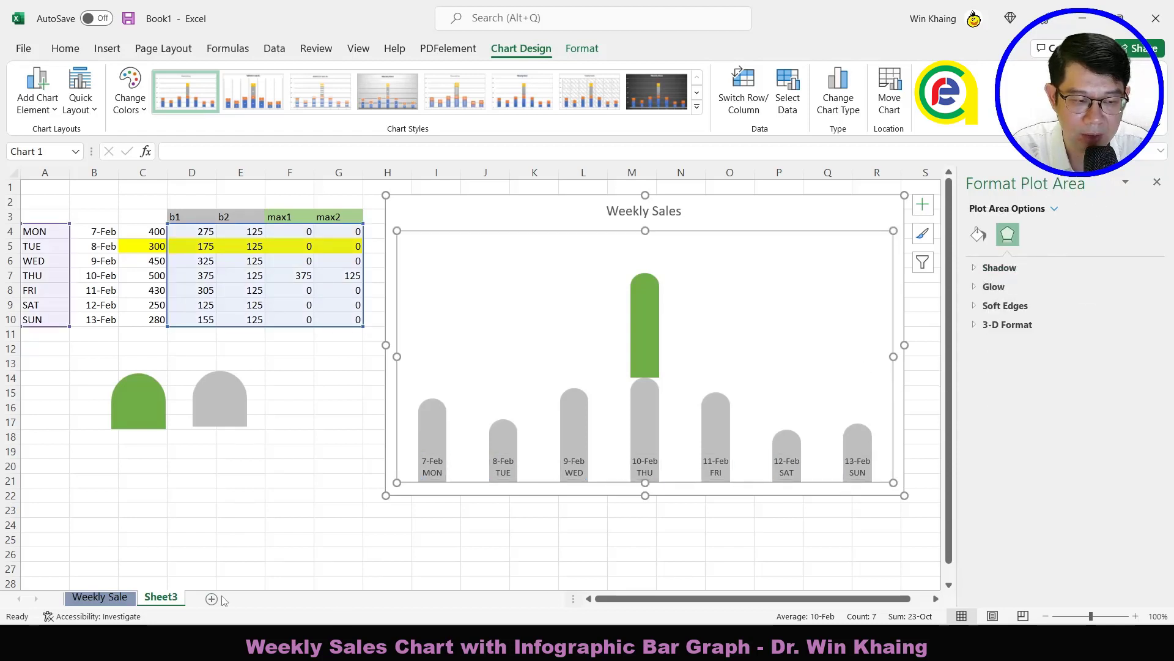
pyautogui.click(100, 597)
pyautogui.click(514, 453)
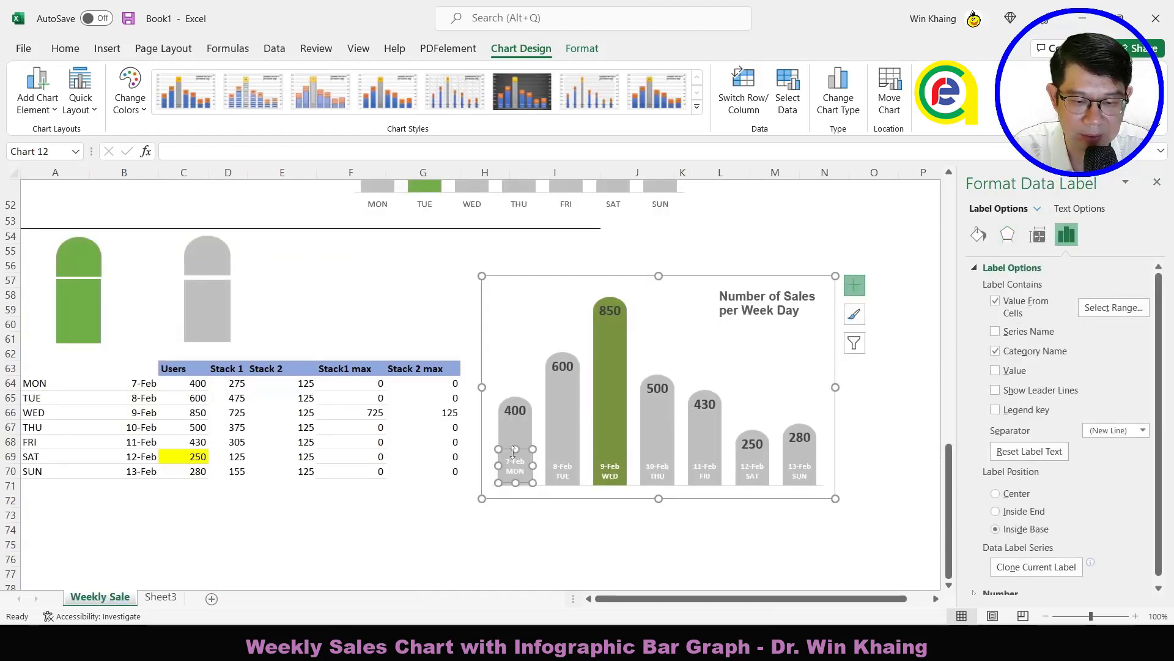
# Step: Back on Sheet3, make the date and day-name bar labels bold white text
pyautogui.click(160, 597)
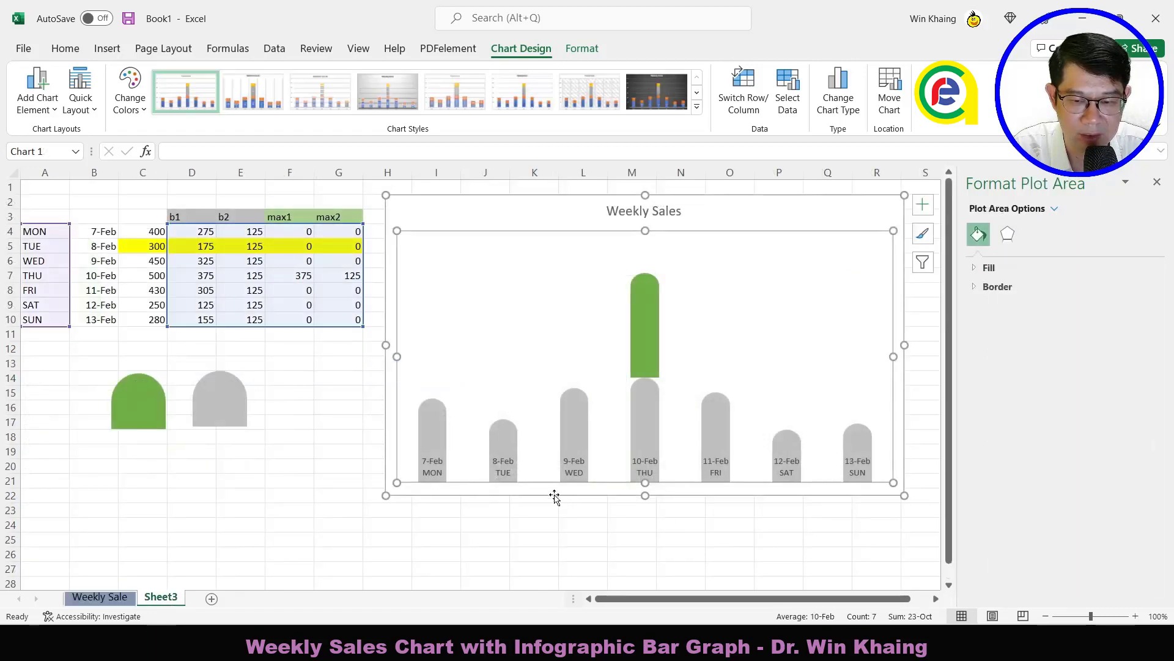
pyautogui.click(432, 467)
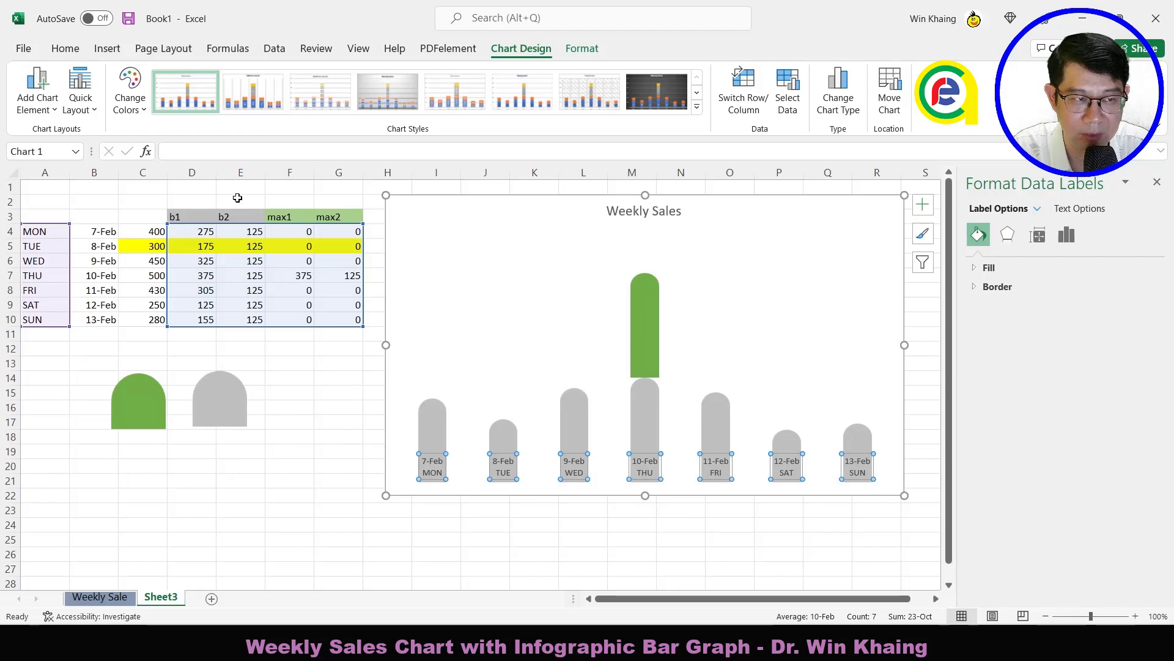
pyautogui.click(65, 49)
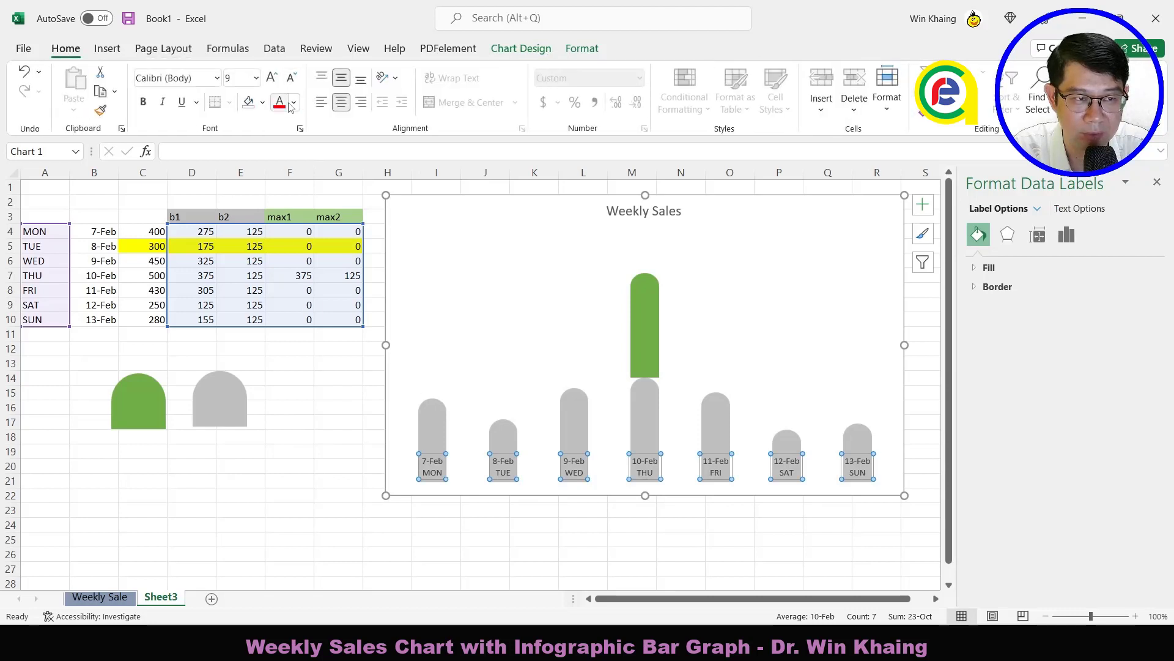
pyautogui.click(293, 103)
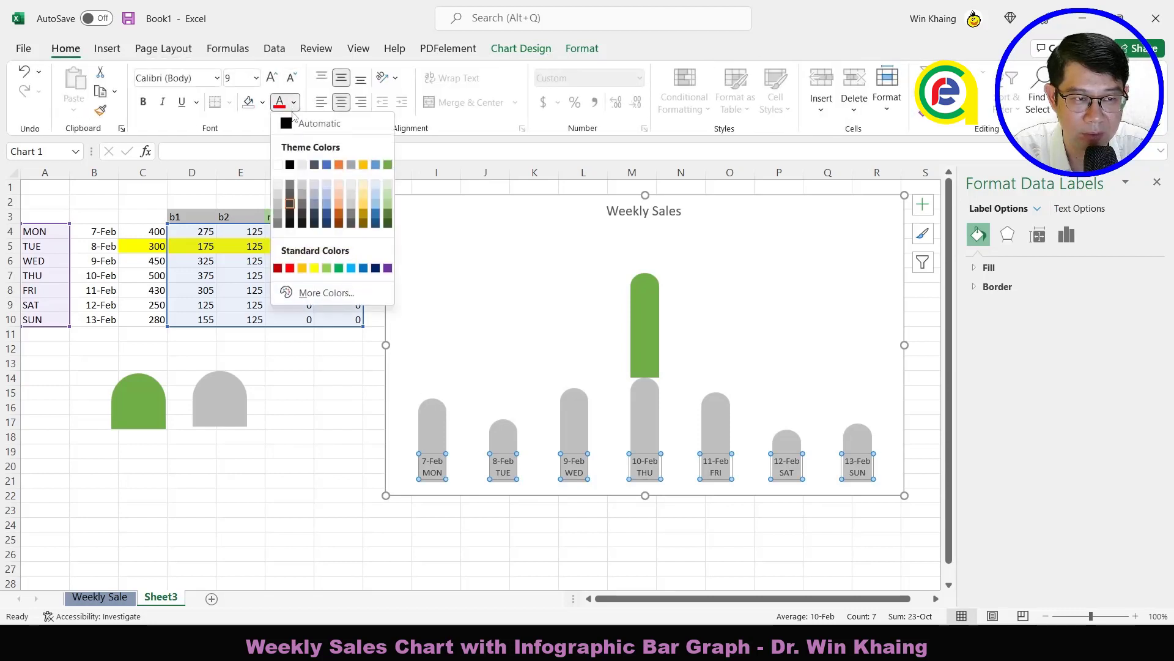
pyautogui.click(278, 165)
pyautogui.click(143, 102)
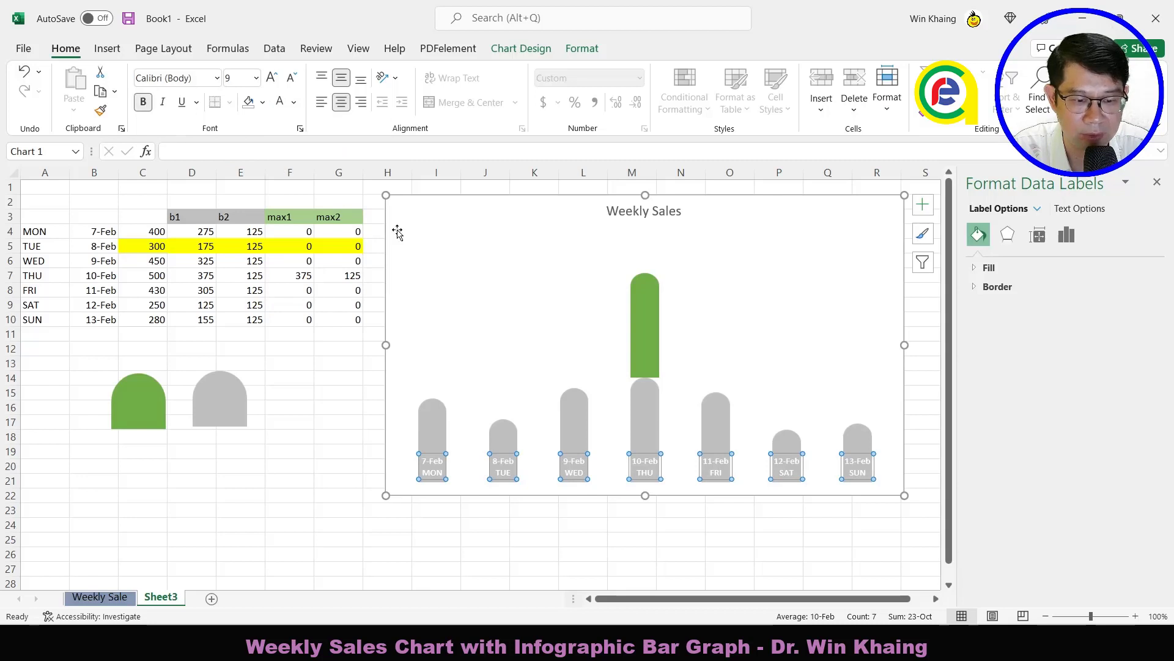
pyautogui.click(437, 188)
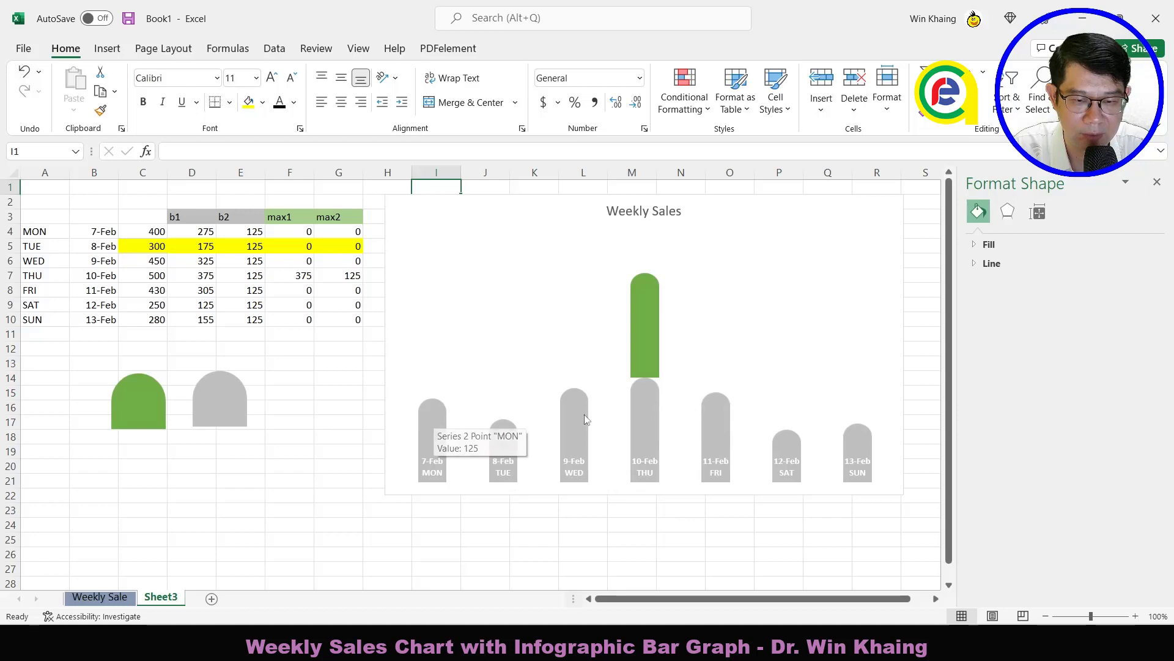
# Step: Add data labels to the grey rounded-top b2 series
pyautogui.click(434, 410)
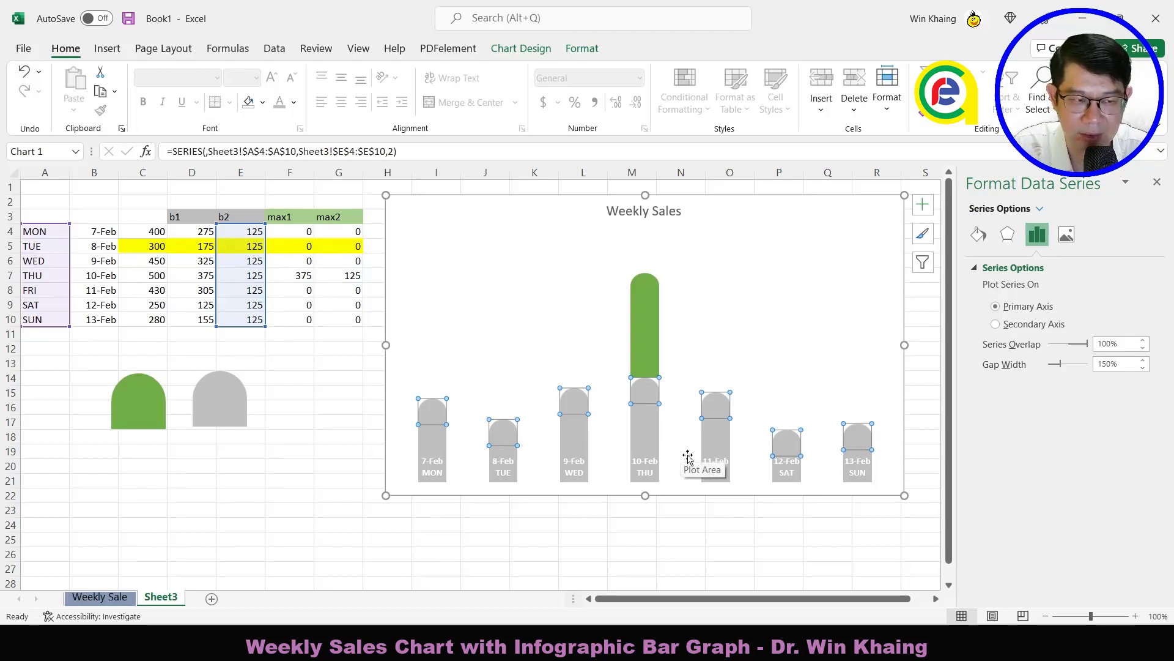
pyautogui.moveTo(153, 231); pyautogui.dragTo(163, 322)
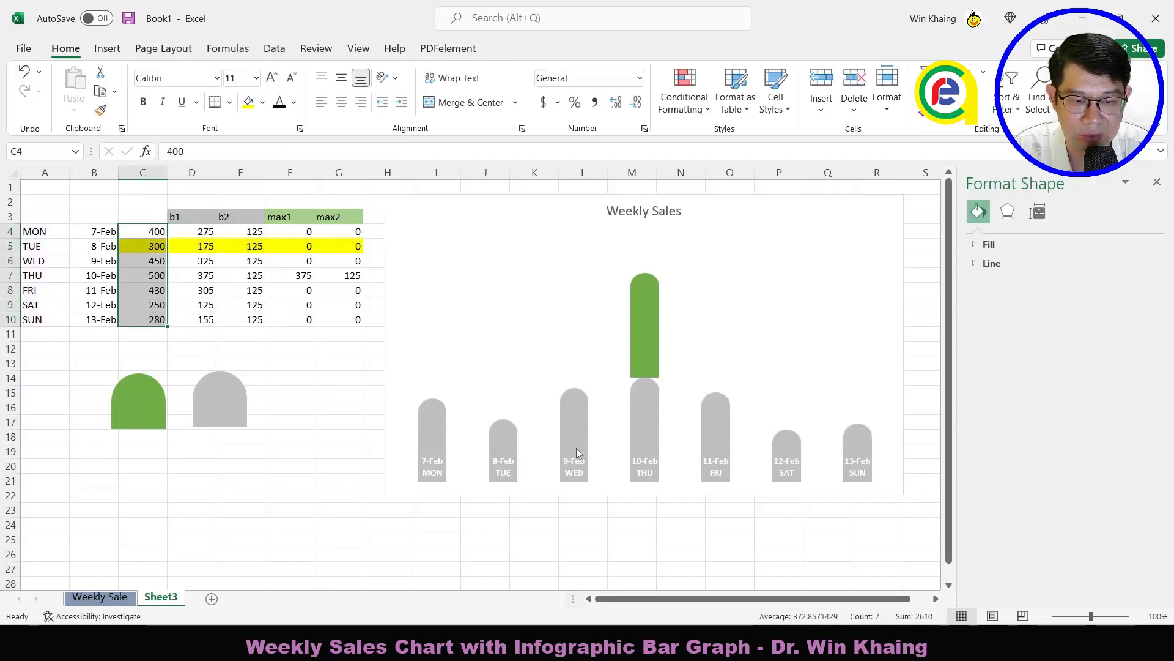
pyautogui.click(436, 412)
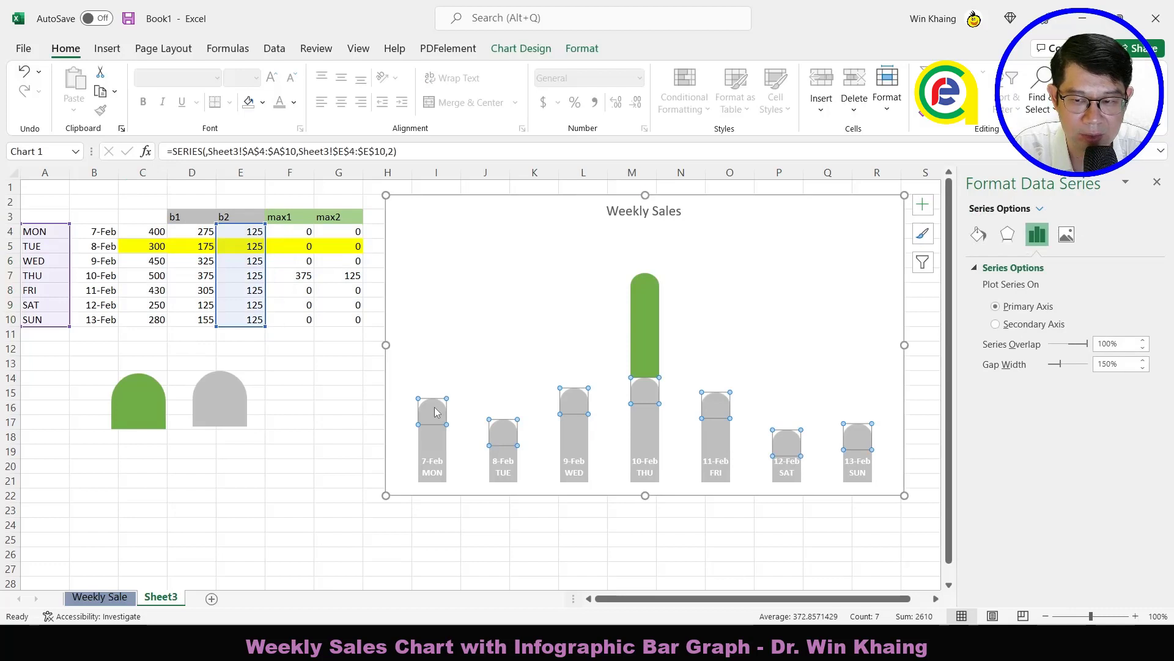
pyautogui.click(922, 205)
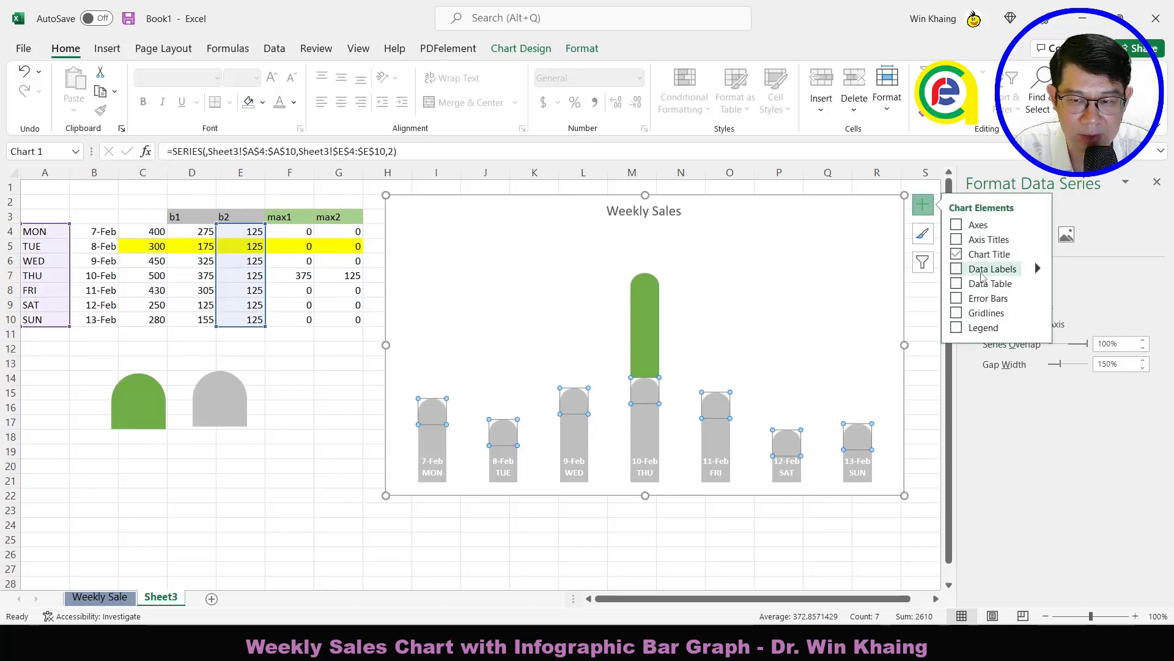
pyautogui.click(958, 270)
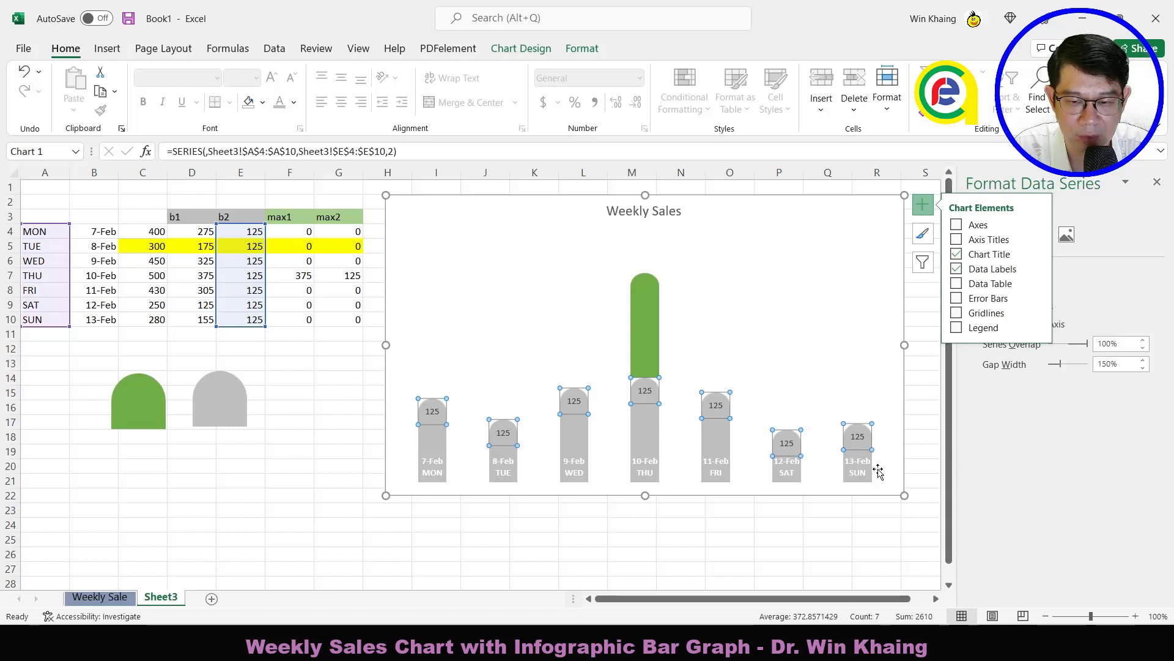
pyautogui.click(465, 382)
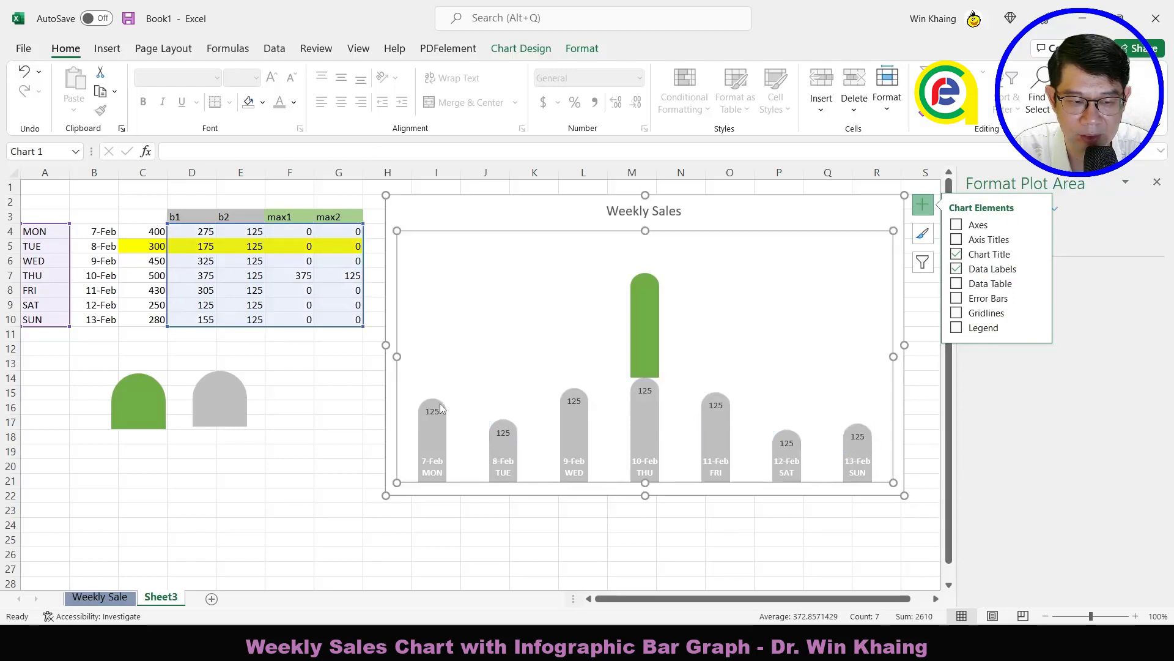
pyautogui.click(437, 406)
pyautogui.click(922, 205)
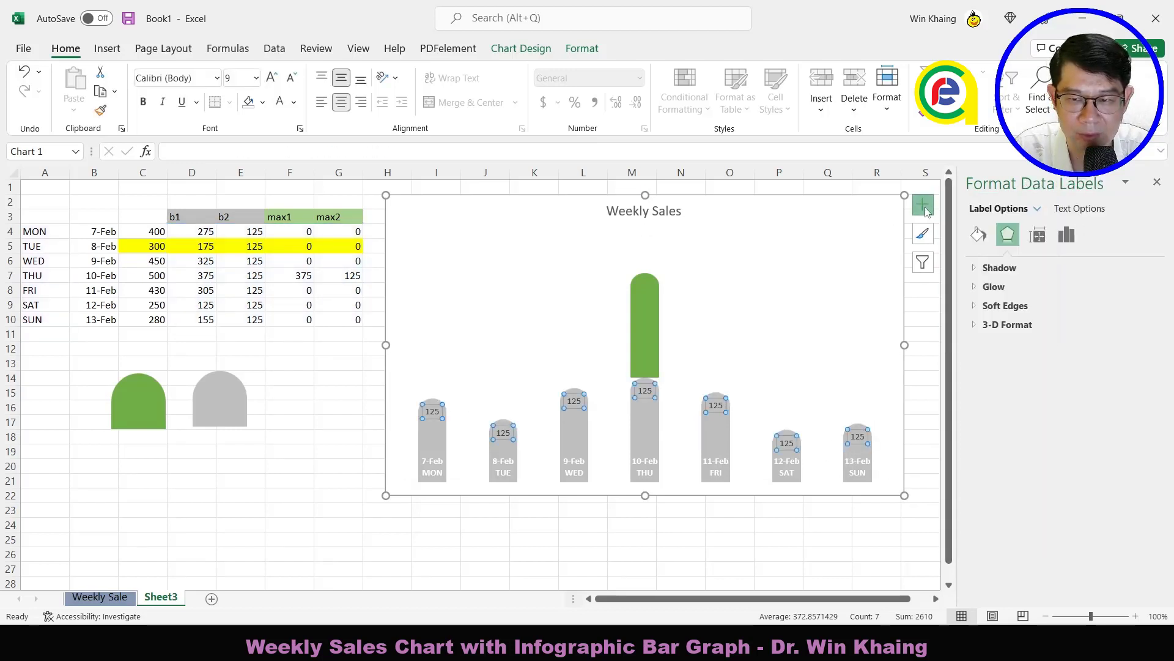
# Step: Make those labels show the sales from C4:C10 instead of the constant 125 values
pyautogui.click(1067, 235)
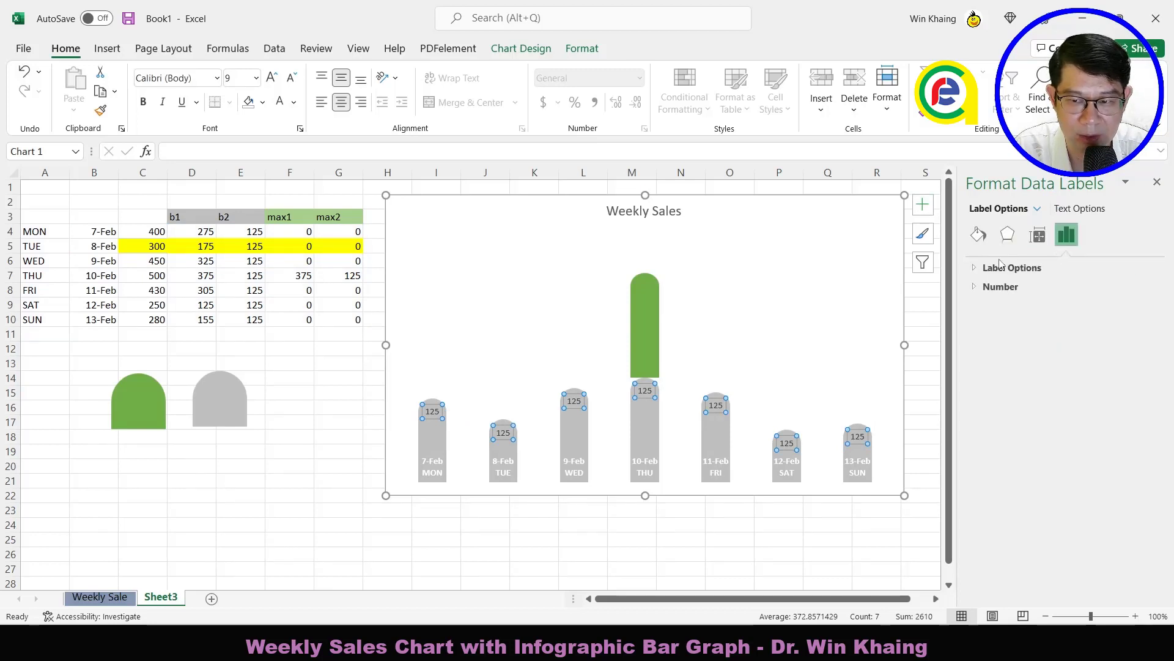
pyautogui.click(976, 269)
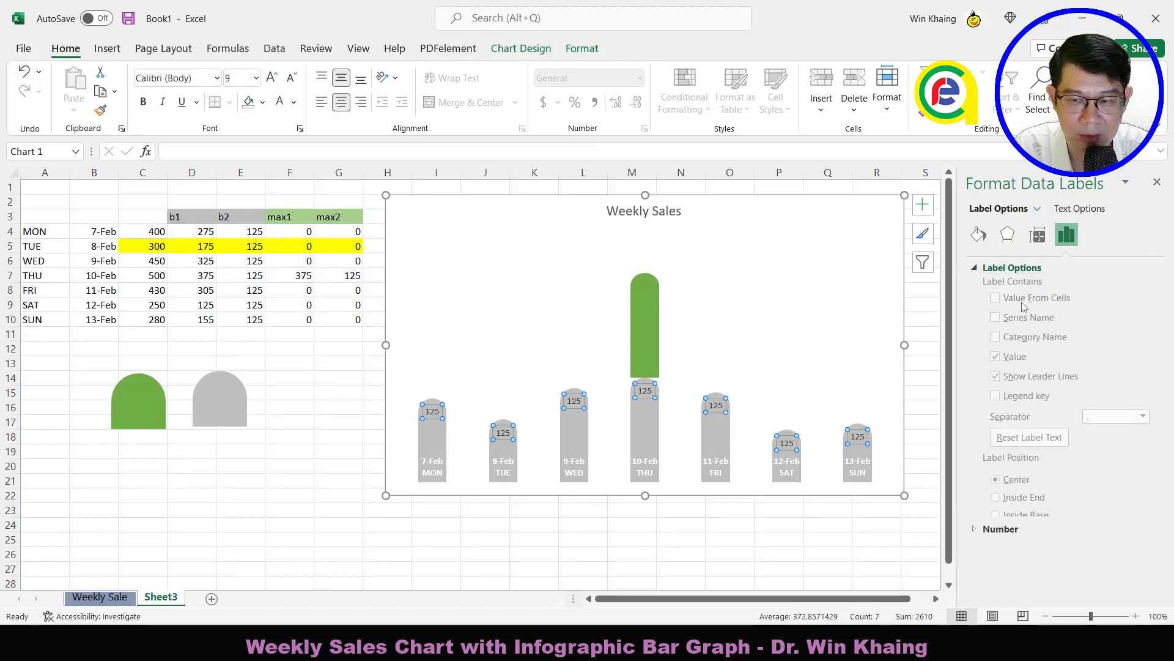
pyautogui.click(1009, 361)
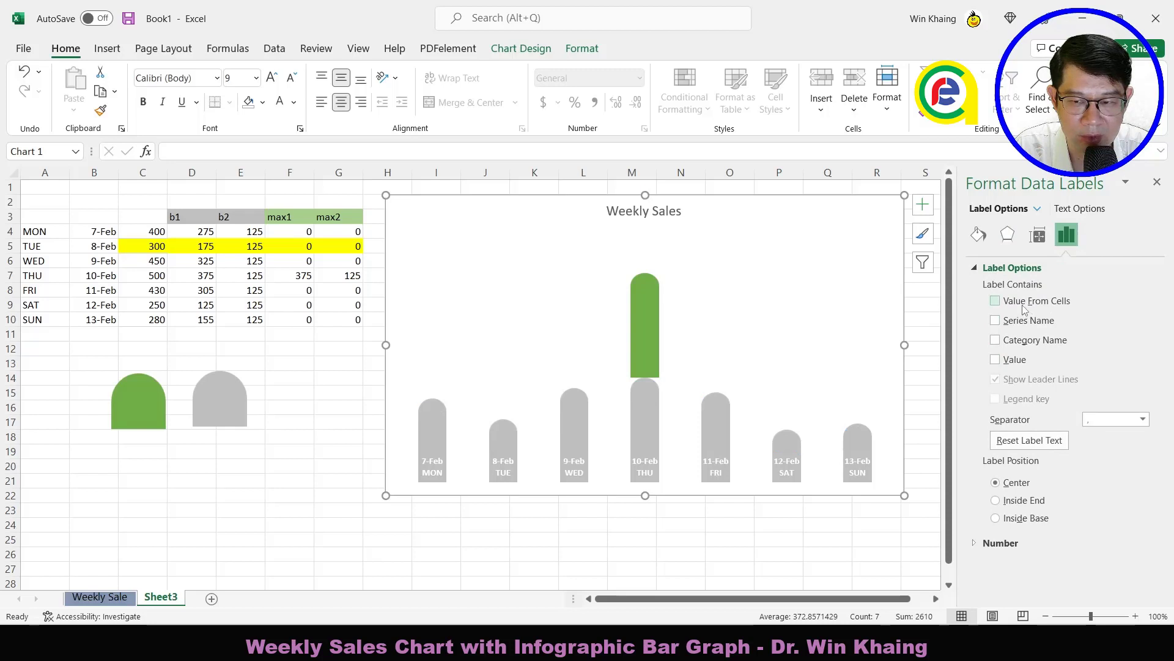
pyautogui.click(1022, 302)
pyautogui.click(686, 444)
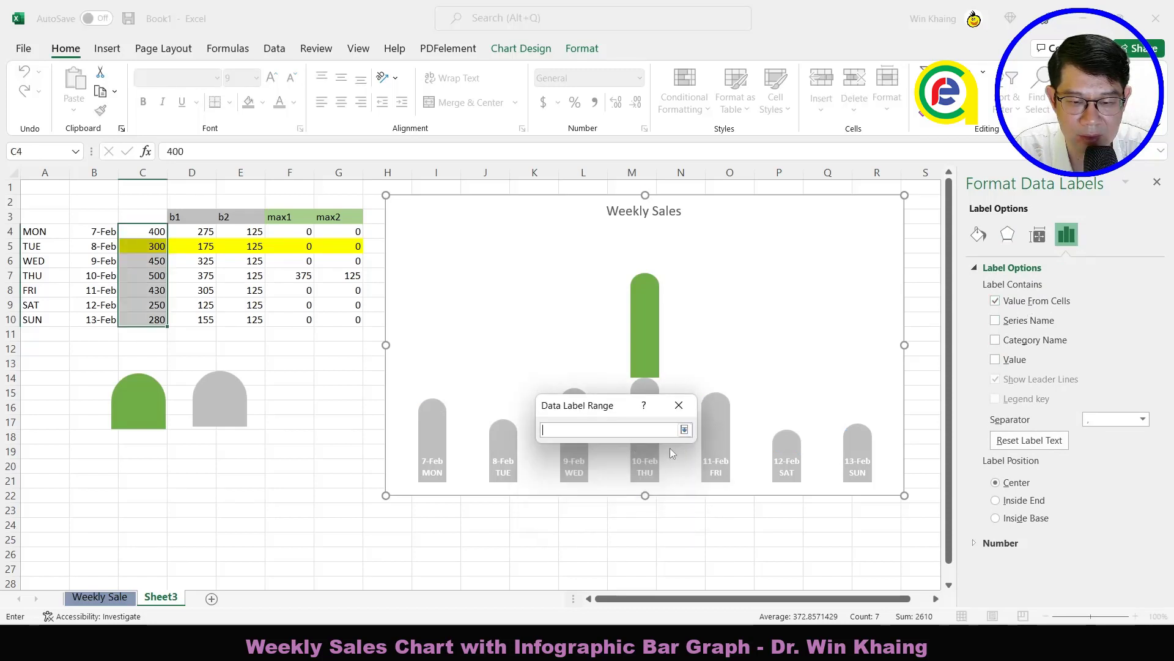
pyautogui.moveTo(136, 237); pyautogui.dragTo(157, 320)
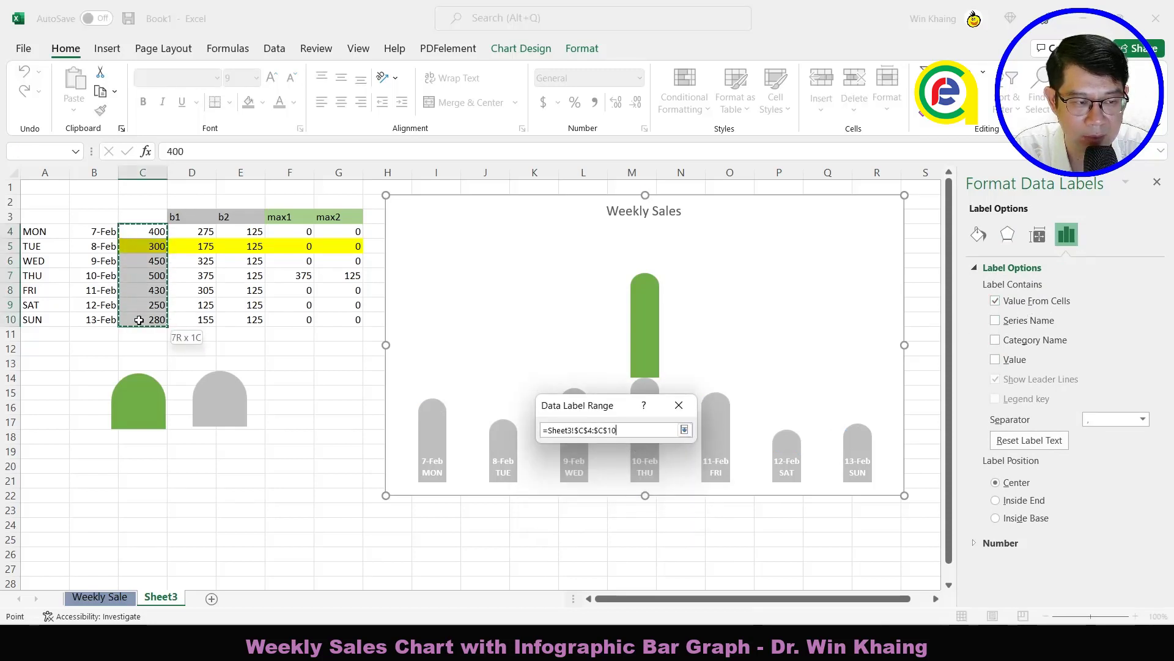
pyautogui.click(686, 430)
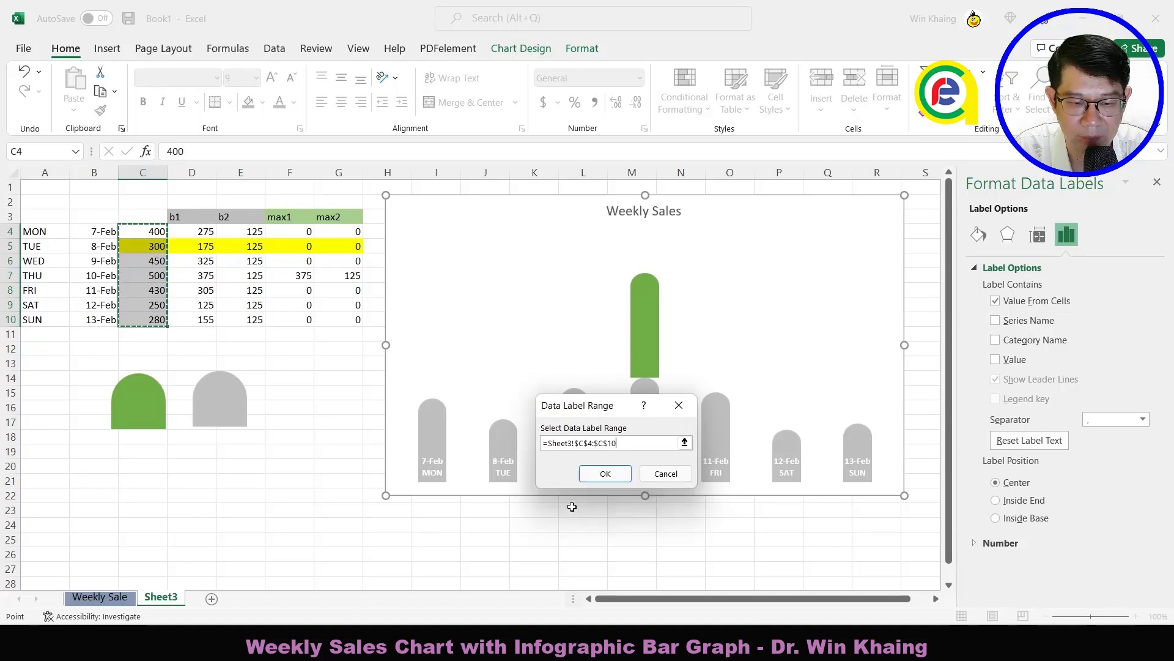
pyautogui.click(605, 475)
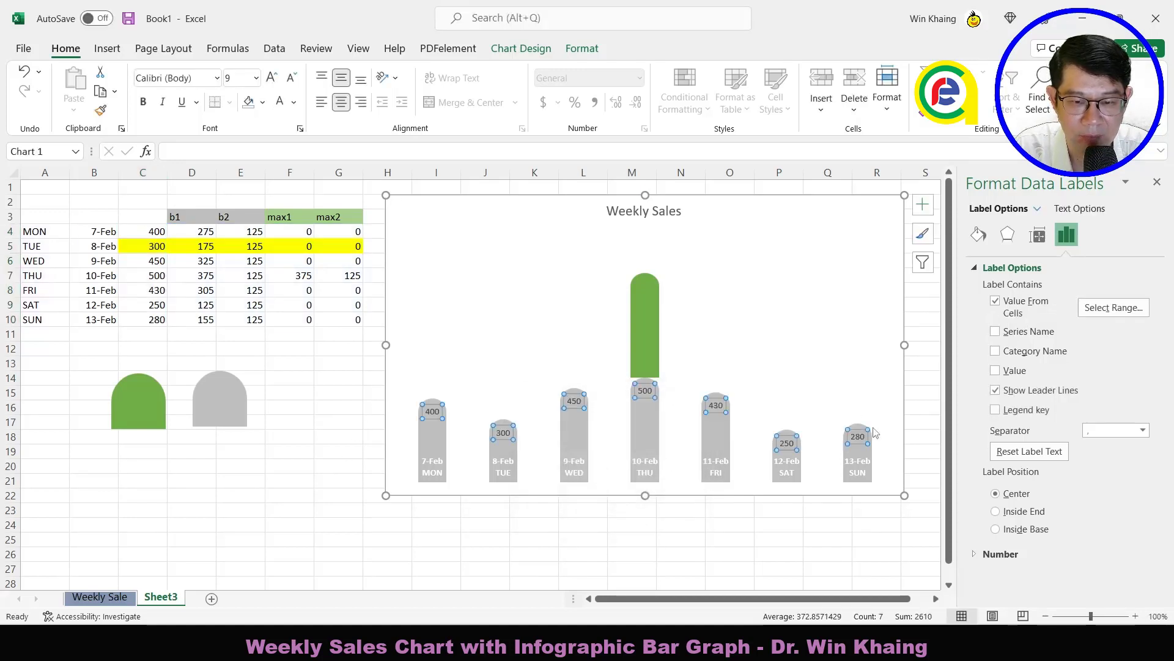
# Step: Format the sales value labels as bold white text
pyautogui.click(279, 102)
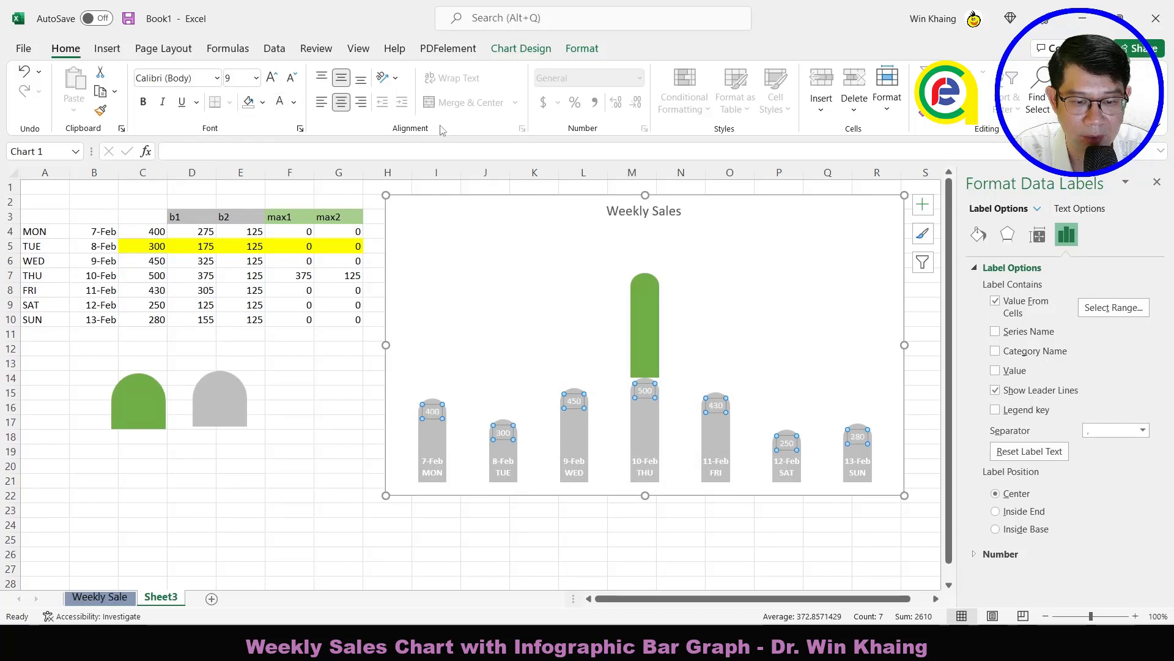
pyautogui.click(143, 102)
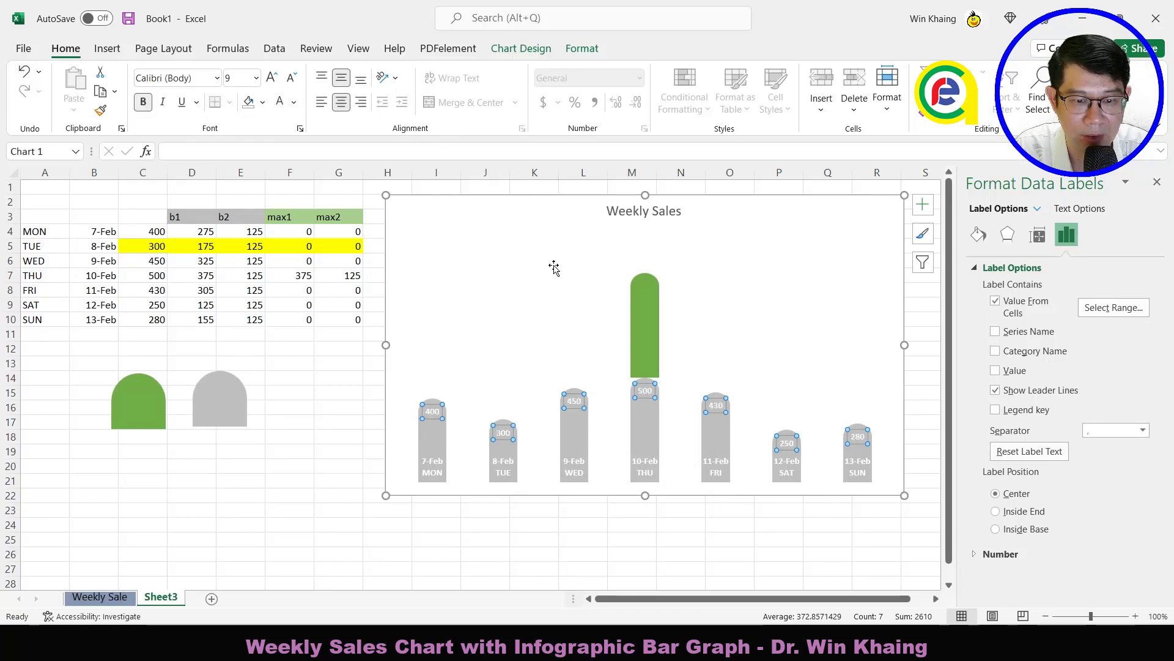
pyautogui.click(323, 420)
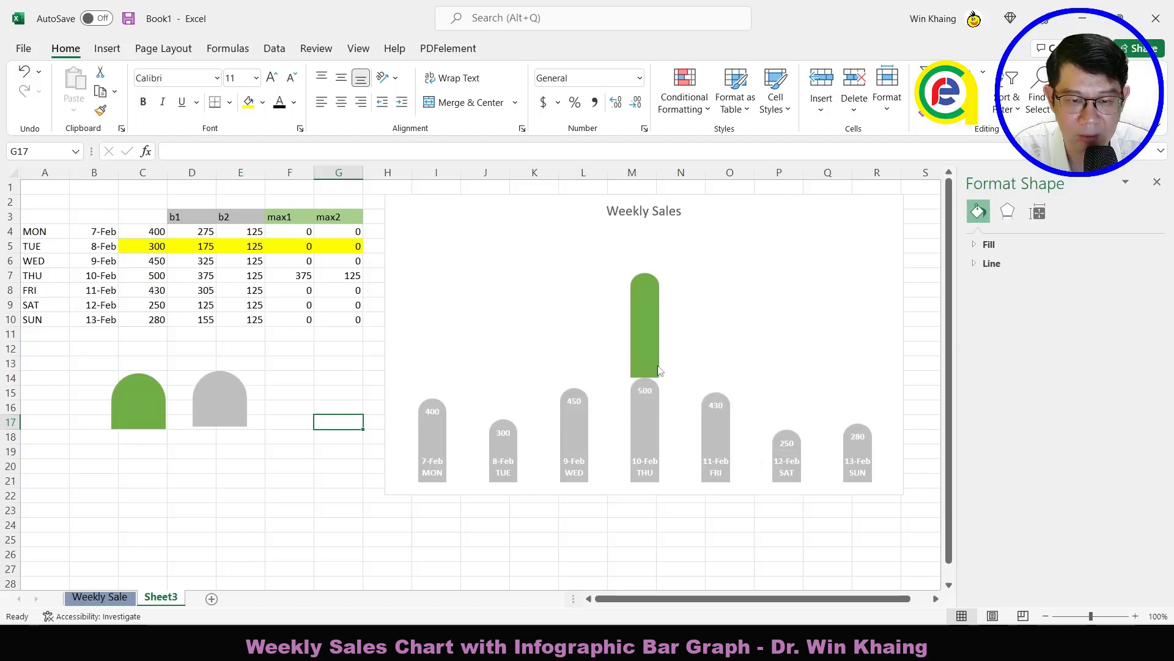
# Step: Open Change Chart Type from the plot area, look at Combo, and cancel
pyautogui.click(710, 359)
pyautogui.rightClick(692, 353)
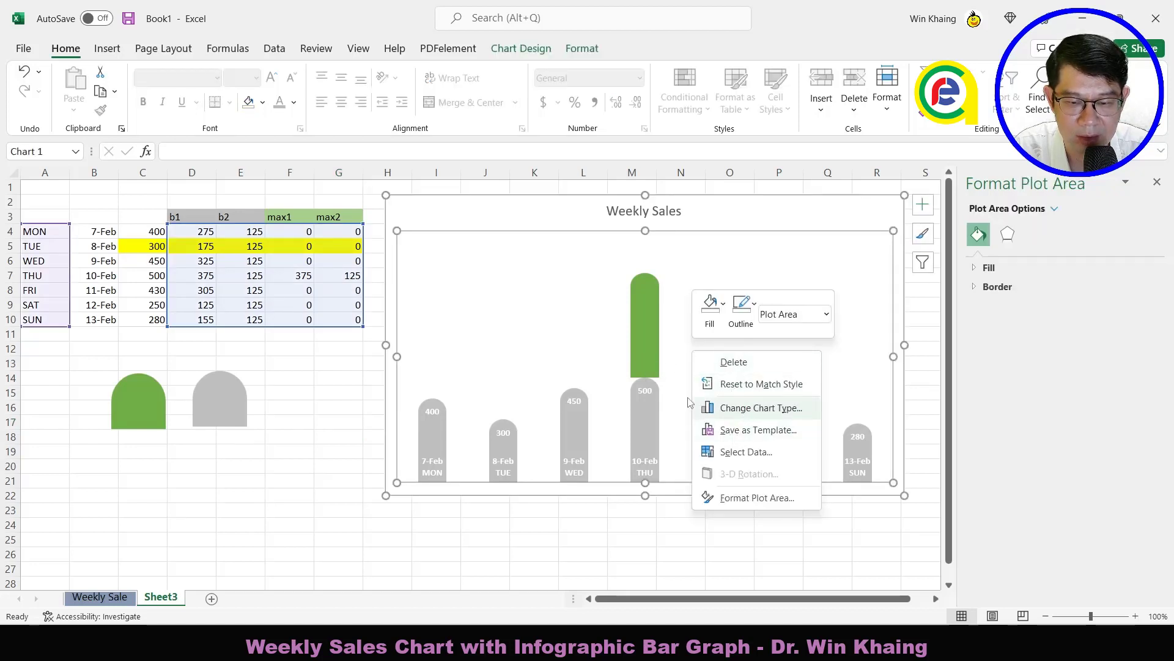
pyautogui.click(725, 414)
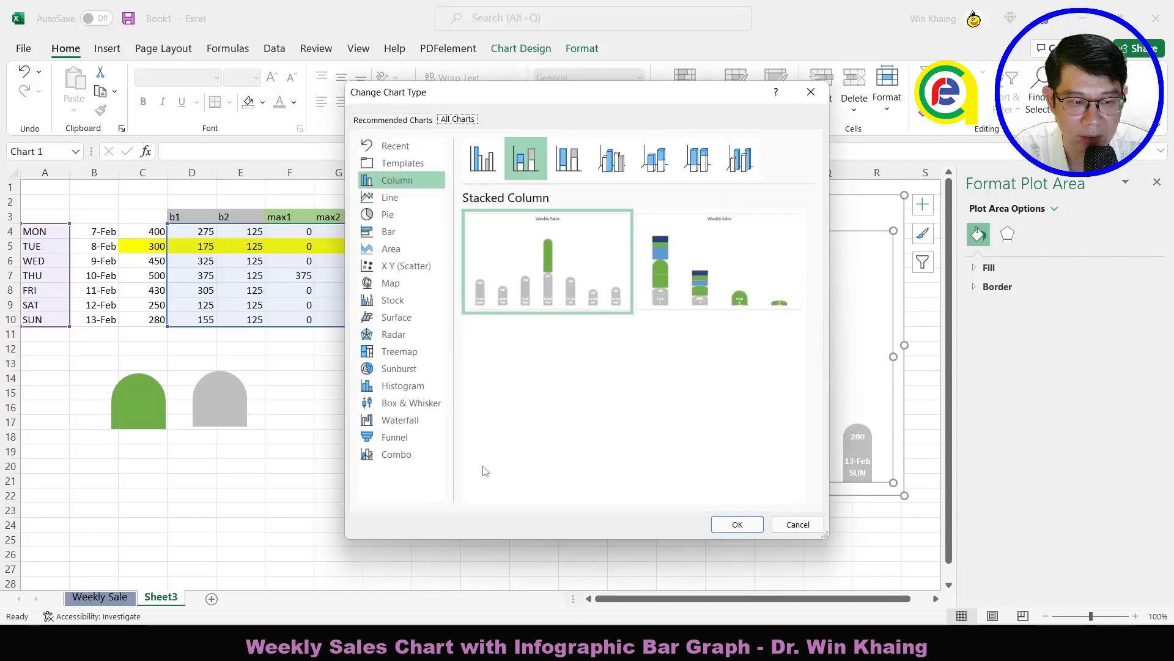
pyautogui.click(428, 456)
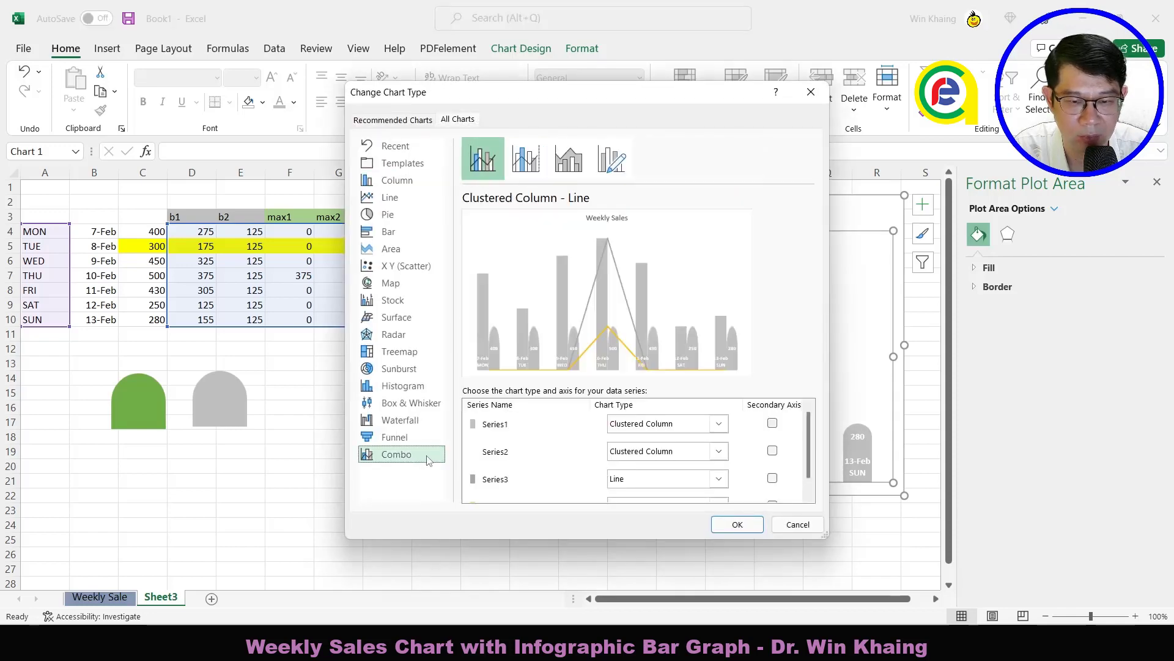
pyautogui.click(797, 524)
# Step: Reopen Change Chart Type, browse Combo, Recent and Templates, then cancel without changes
pyautogui.rightClick(769, 356)
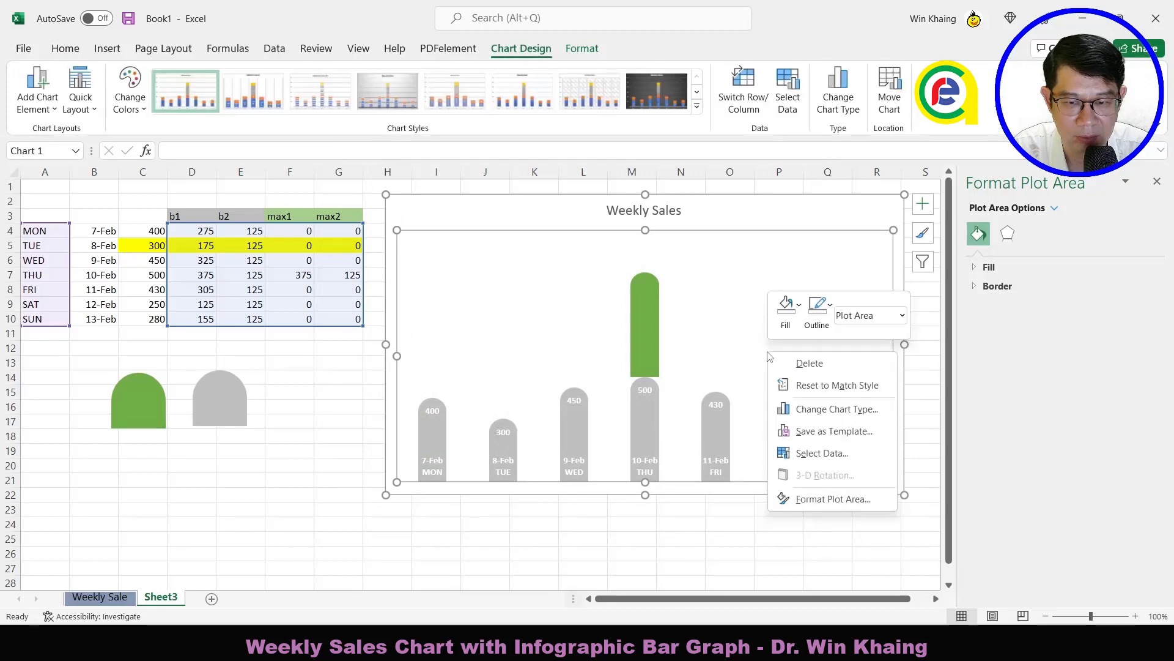
pyautogui.click(801, 415)
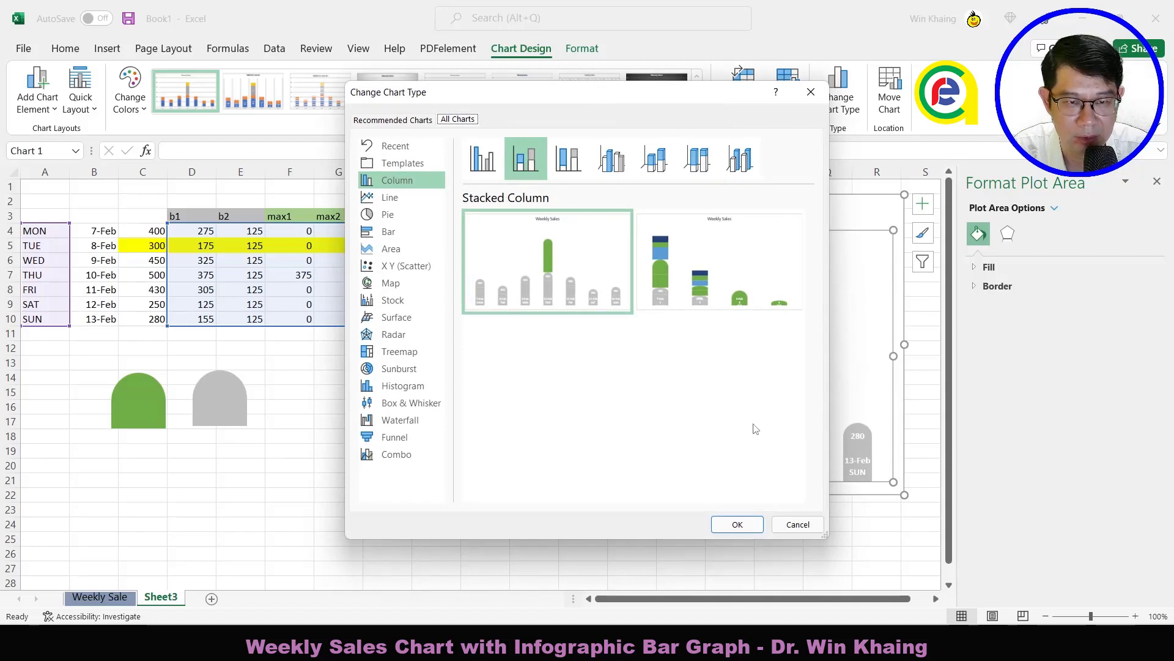
pyautogui.click(404, 455)
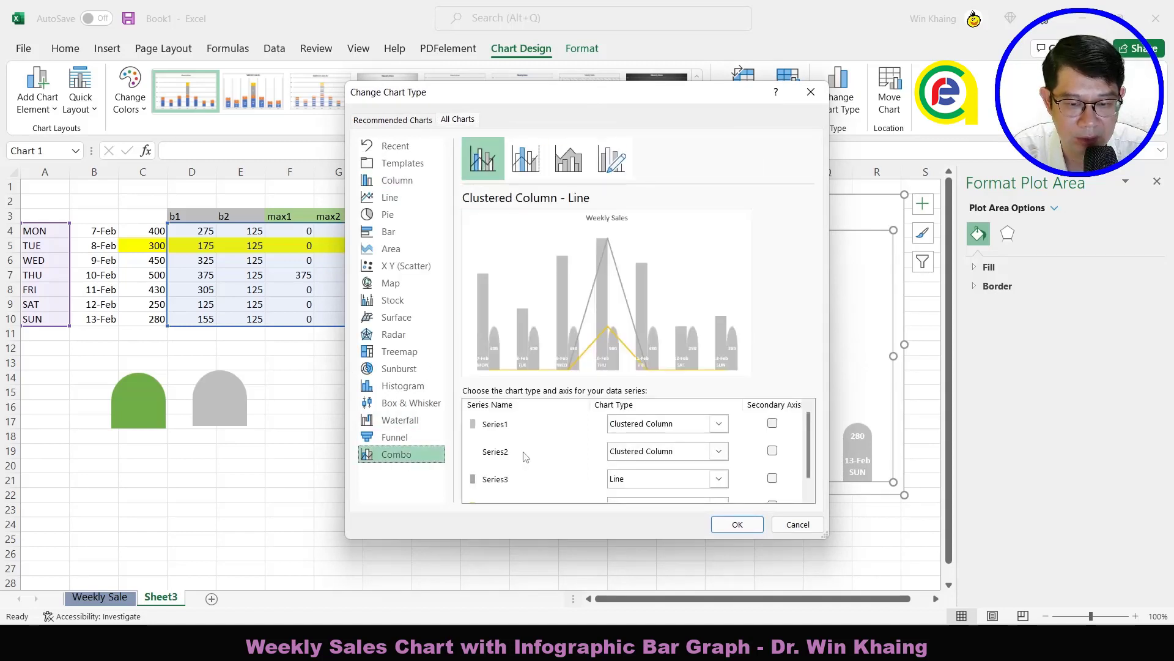
pyautogui.scroll(-1, 713, 453)
pyautogui.scroll(1, 514, 437)
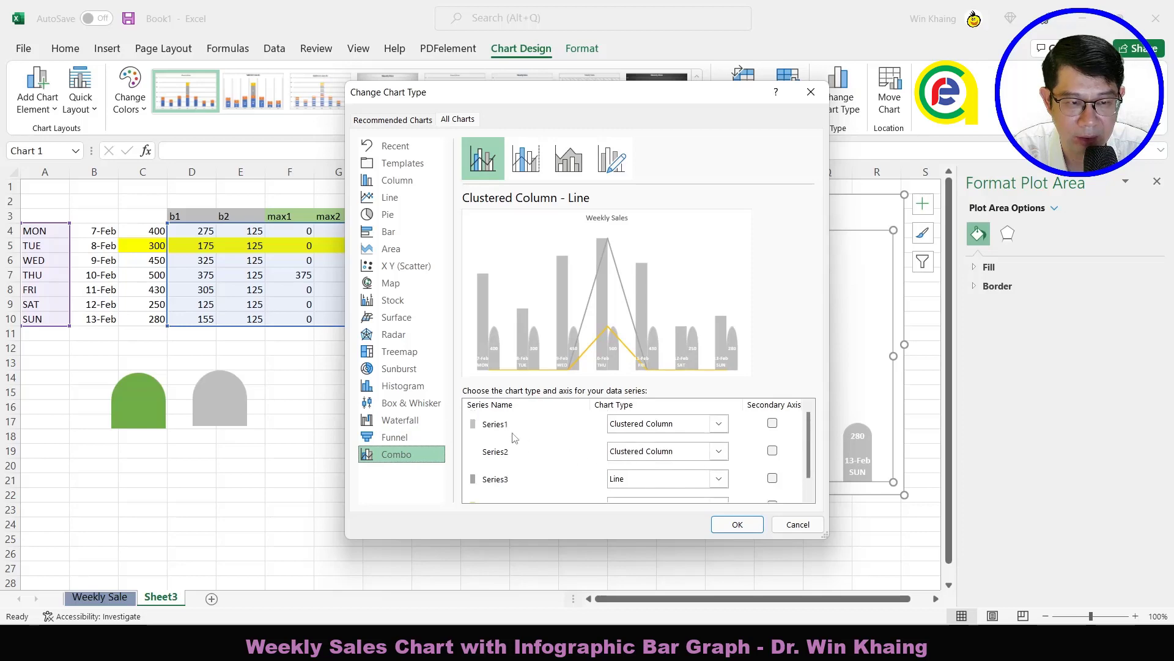
pyautogui.click(395, 146)
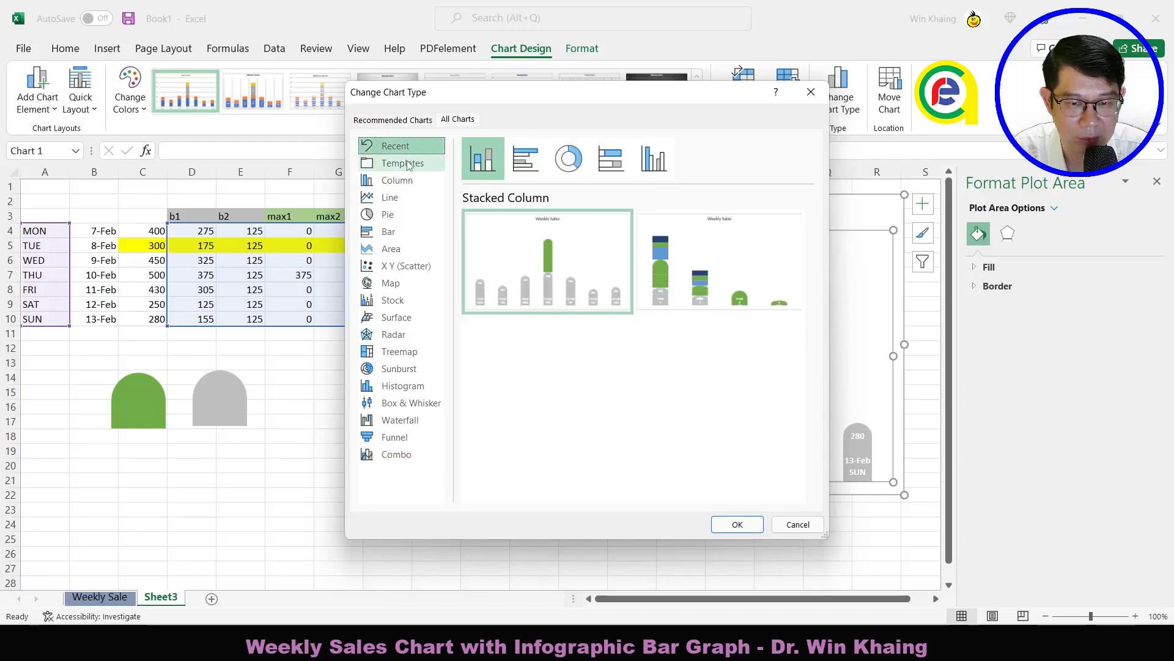
pyautogui.click(407, 165)
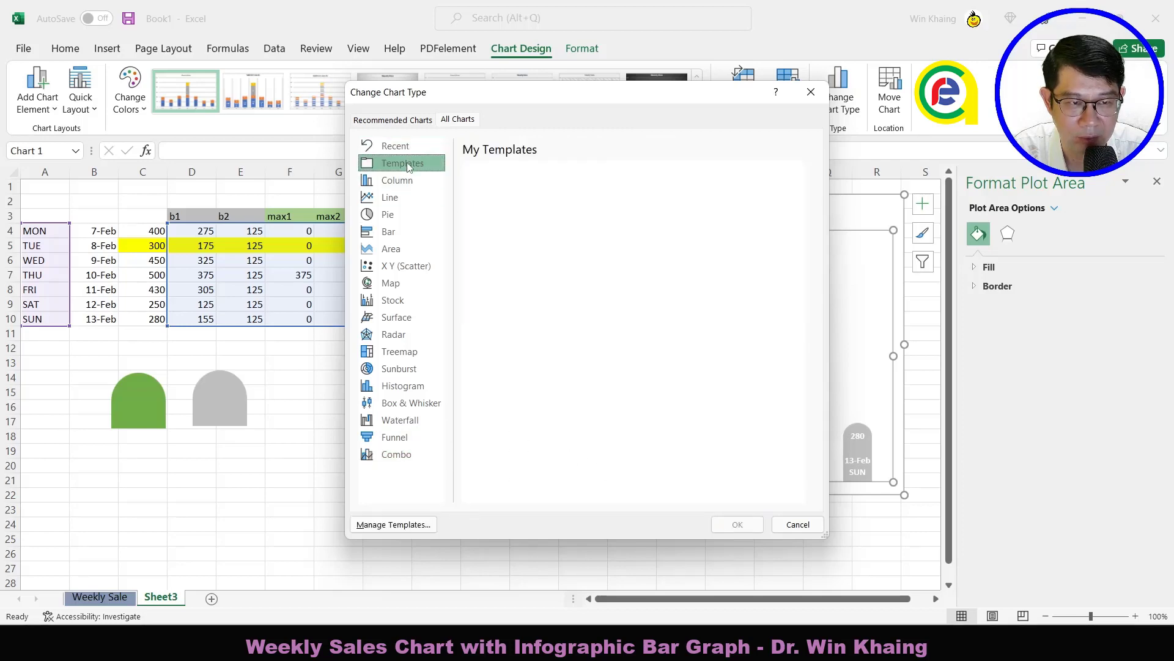
pyautogui.click(792, 525)
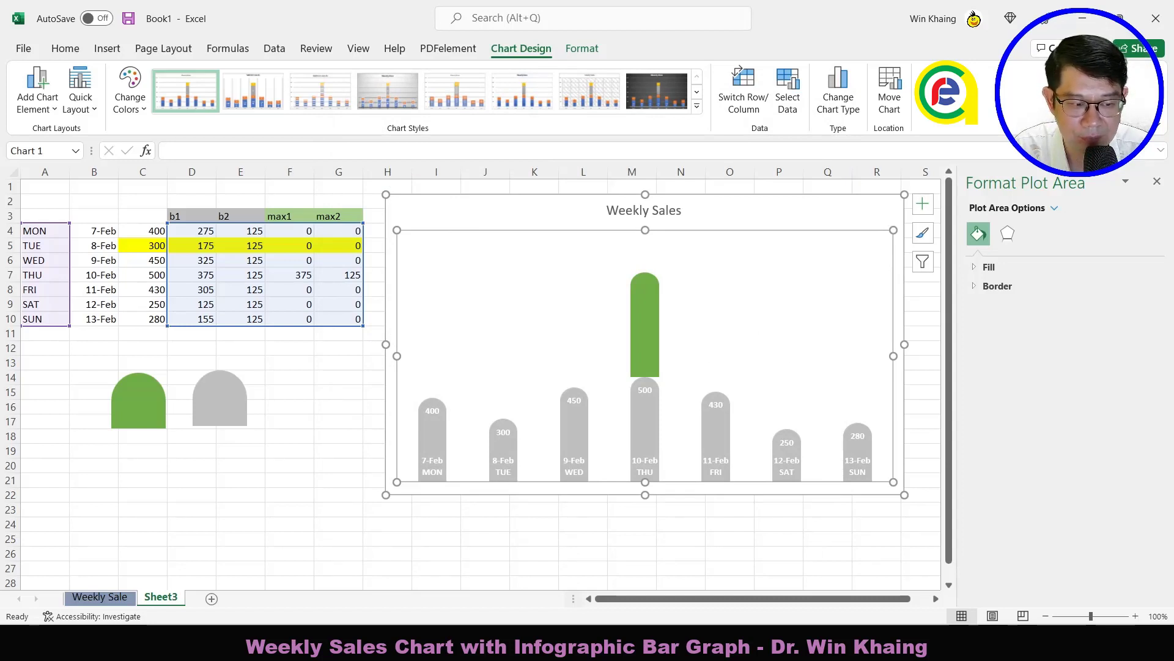
pyautogui.click(98, 596)
pyautogui.click(693, 357)
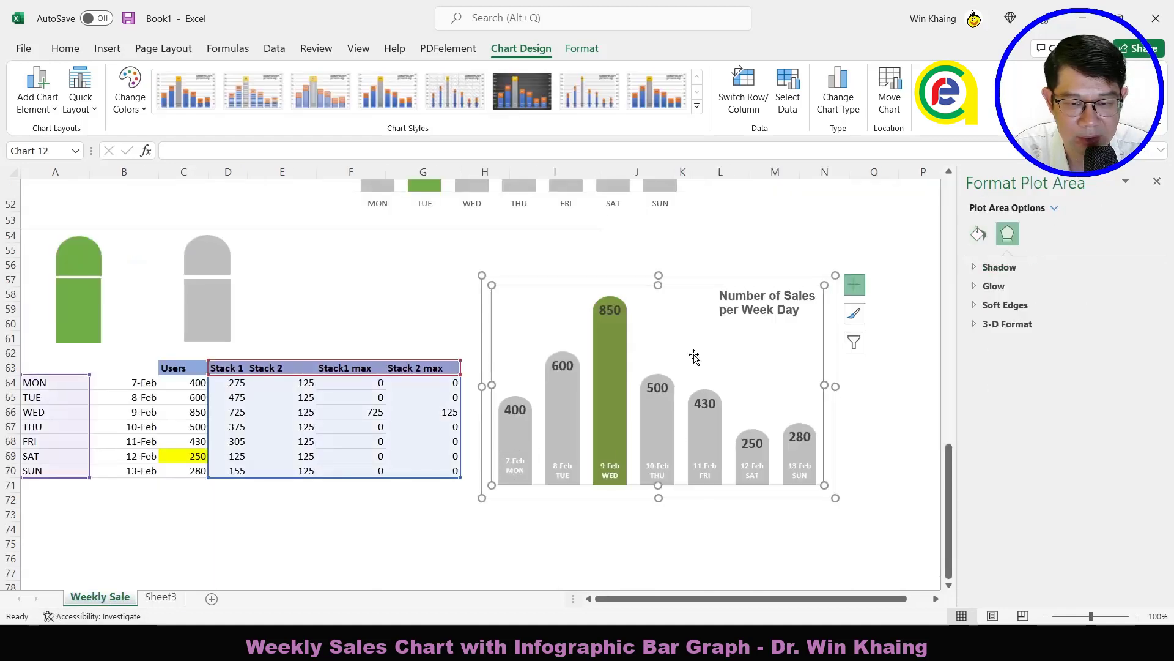
pyautogui.rightClick(695, 357)
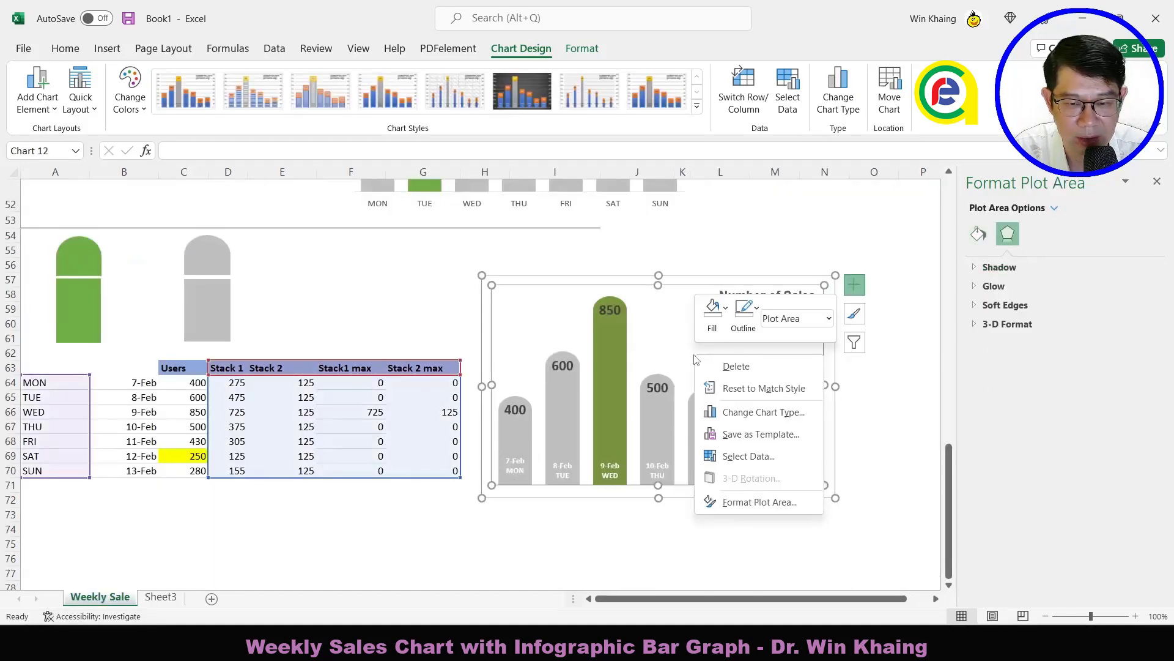
pyautogui.click(716, 412)
pyautogui.scroll(-1, 734, 459)
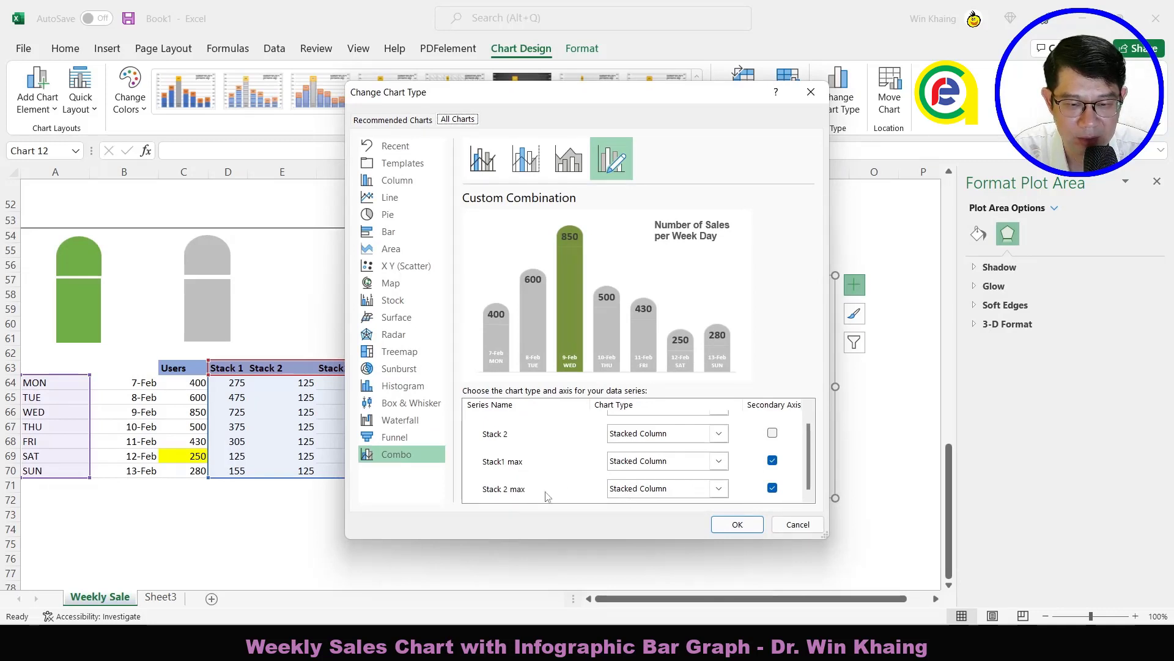
pyautogui.scroll(1, 685, 453)
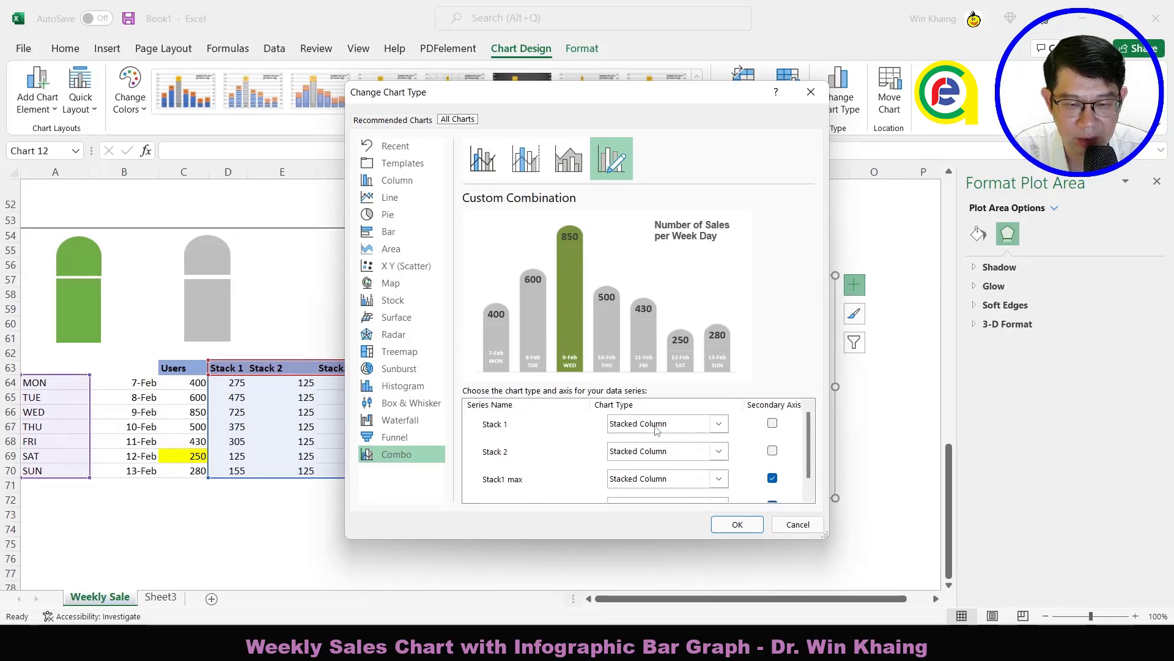
pyautogui.scroll(-1, 673, 483)
pyautogui.scroll(1, 679, 465)
pyautogui.scroll(-1, 680, 468)
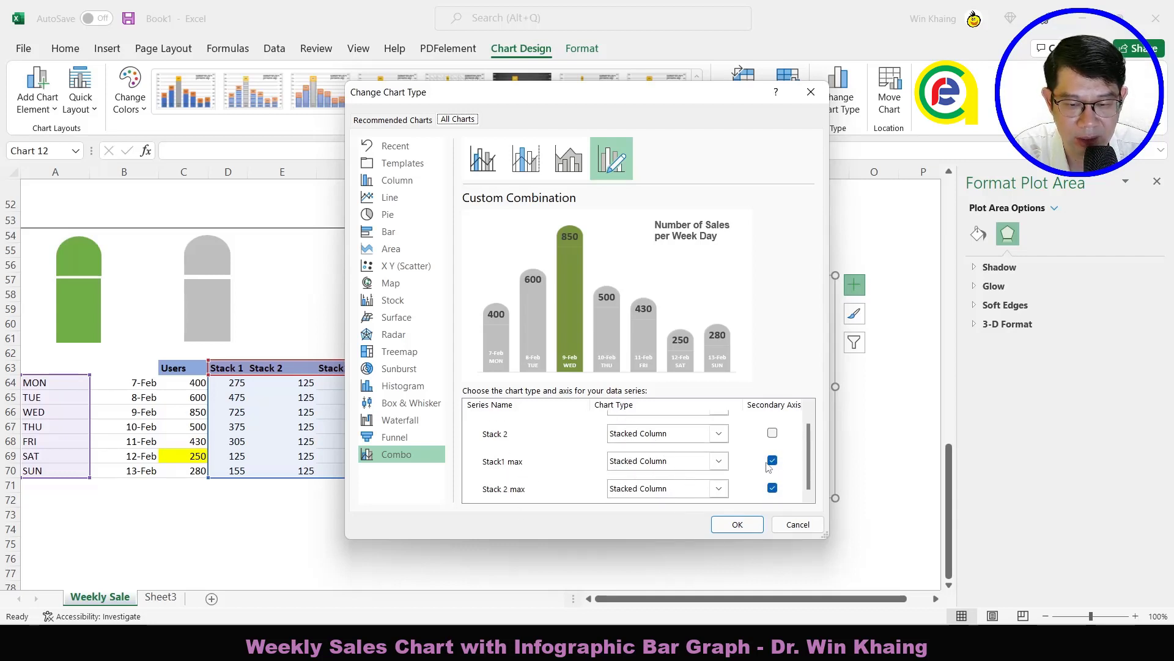
pyautogui.click(797, 524)
pyautogui.click(160, 597)
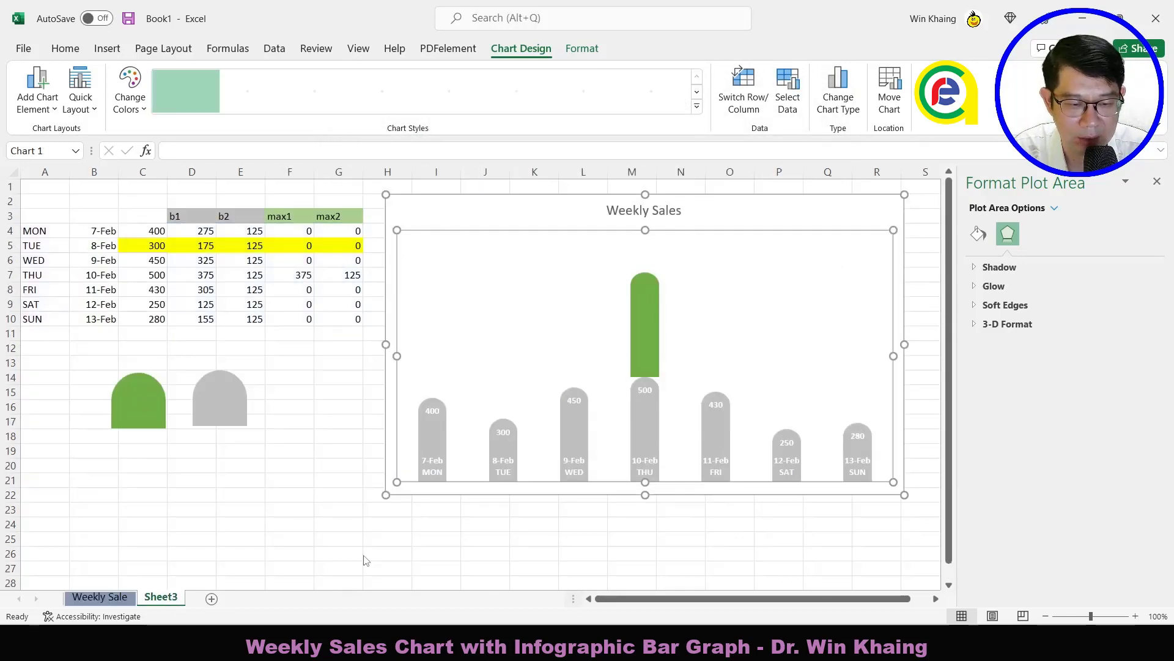
# Step: Switch the chart to a Combo with Series3 and Series4 as Stacked Column
pyautogui.rightClick(698, 347)
pyautogui.click(722, 406)
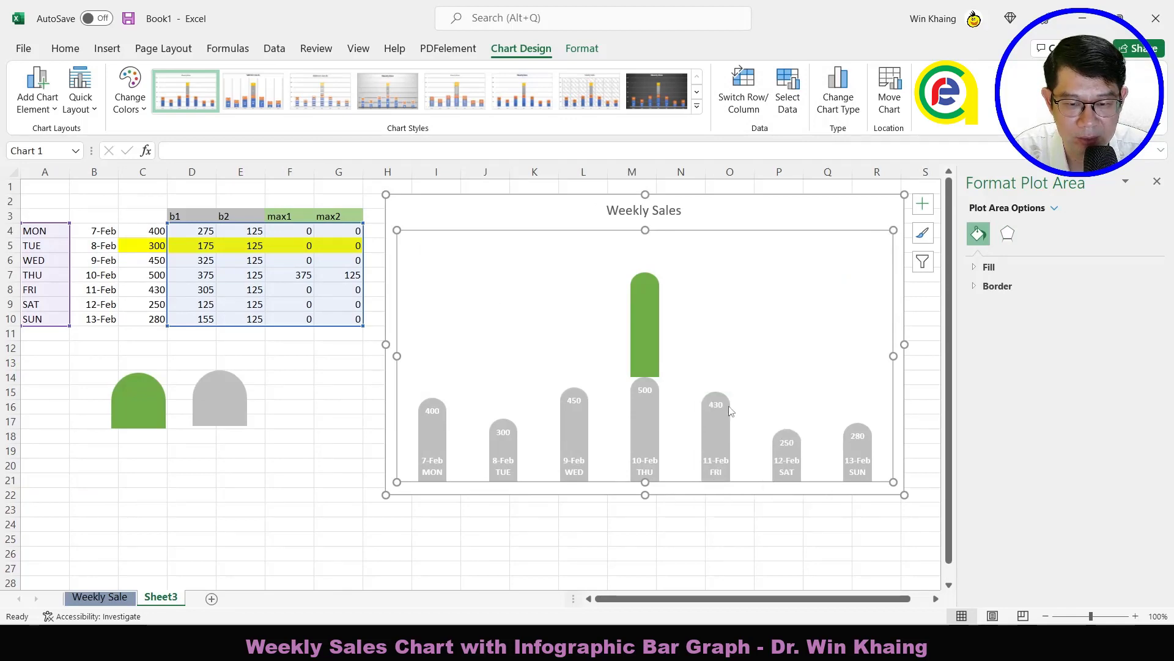
pyautogui.click(406, 457)
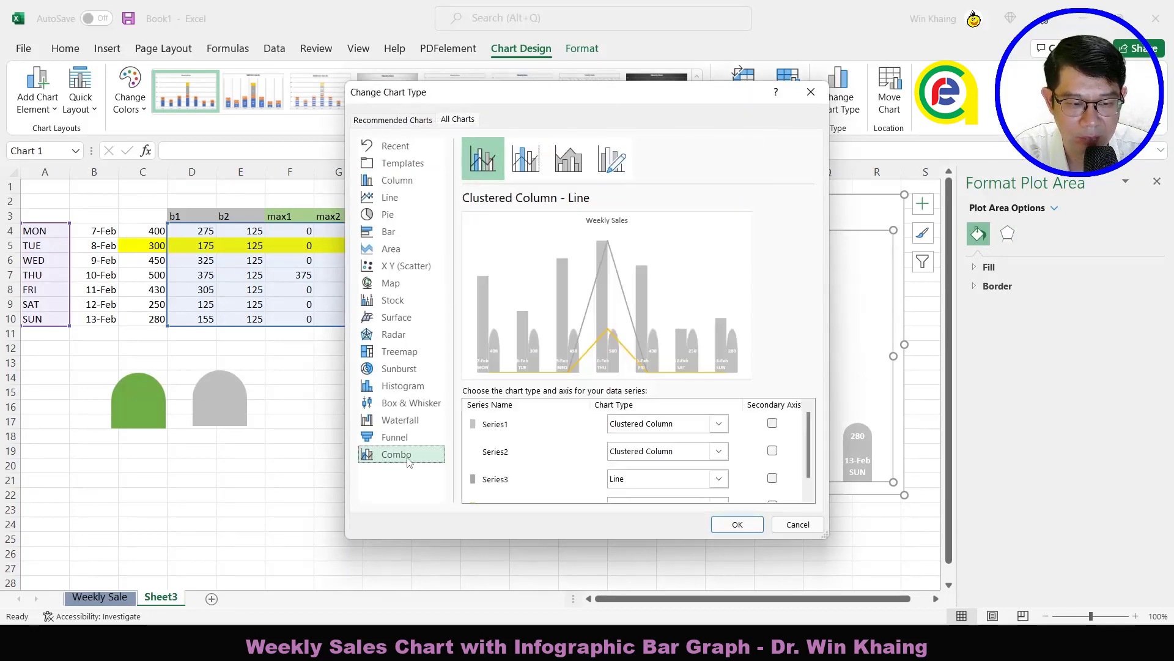
pyautogui.scroll(-1, 603, 450)
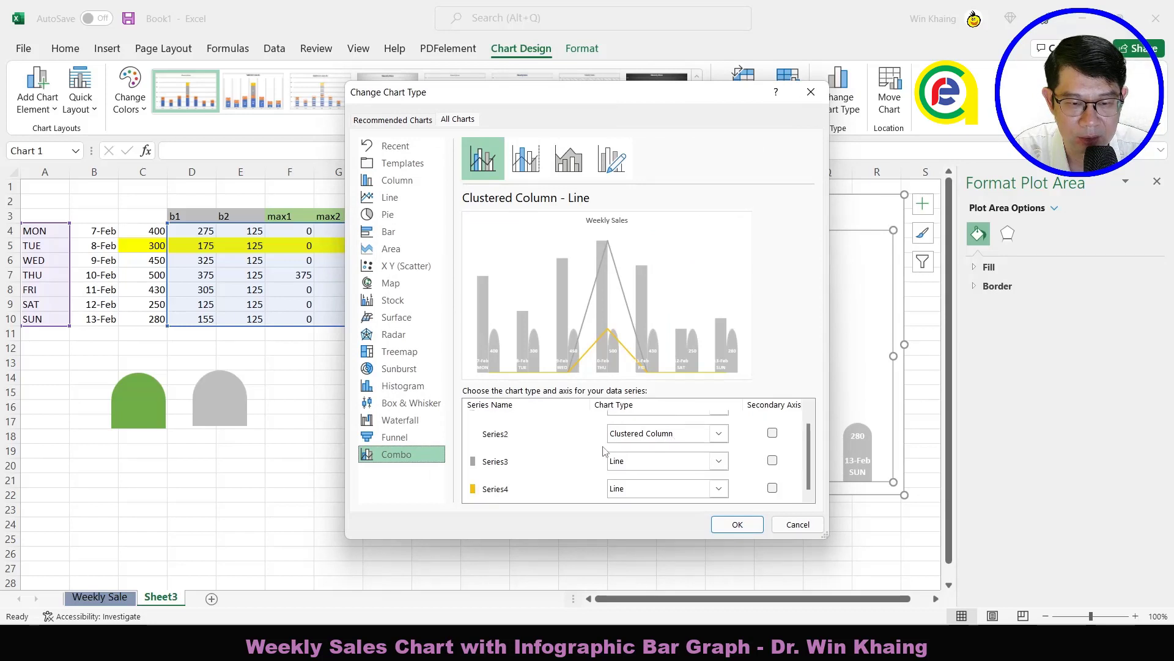
pyautogui.click(636, 466)
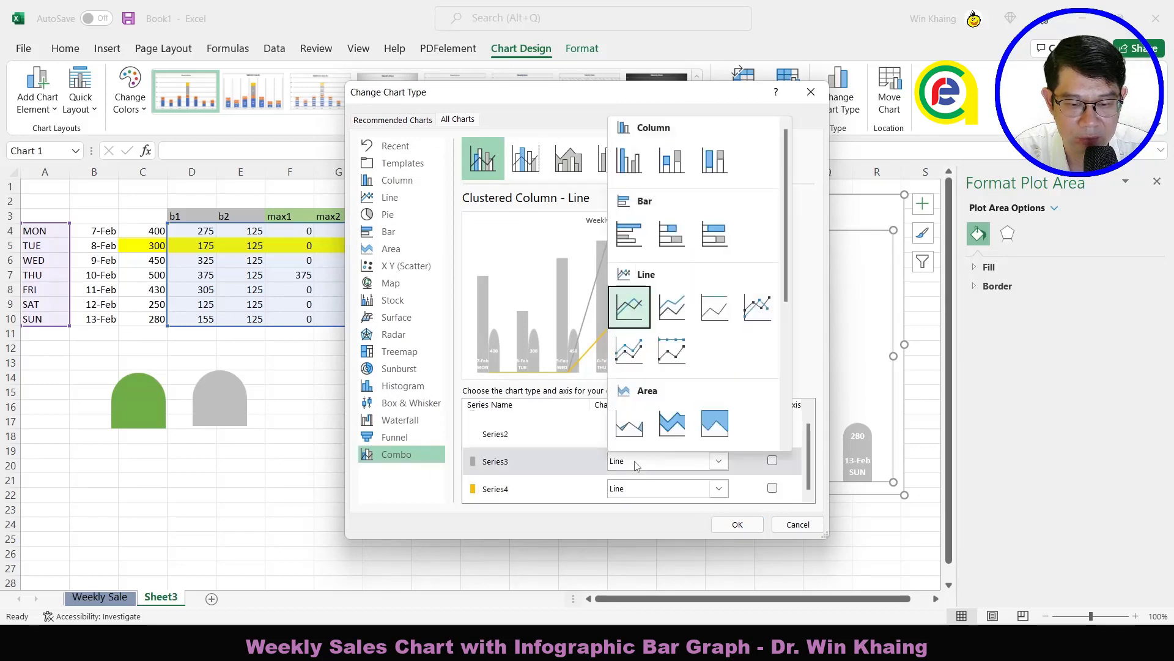
pyautogui.click(671, 162)
pyautogui.click(649, 489)
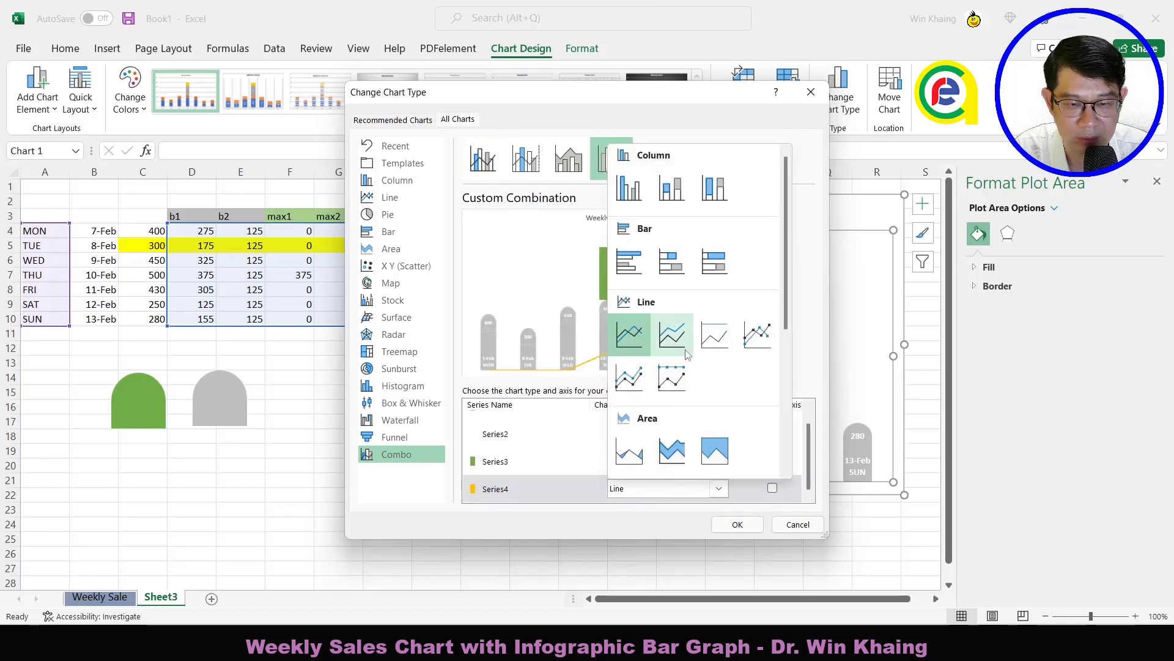
pyautogui.click(671, 192)
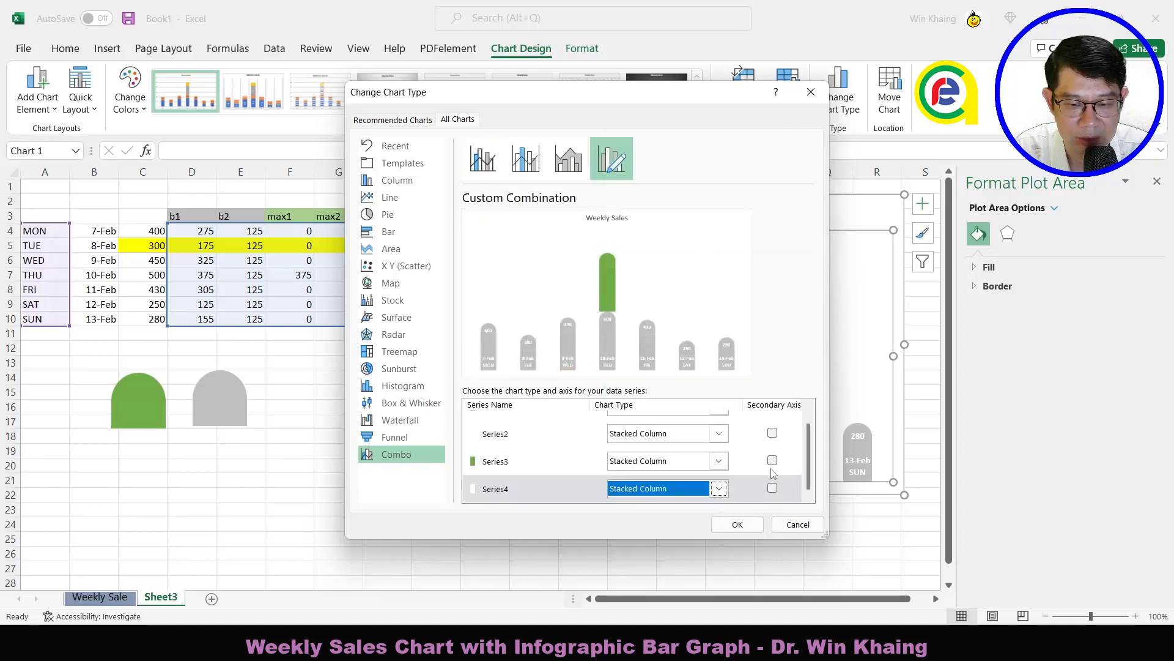
# Step: Put Series3 and Series4 on the secondary axis and apply the combo chart
pyautogui.scroll(1, 742, 477)
pyautogui.scroll(-1, 742, 477)
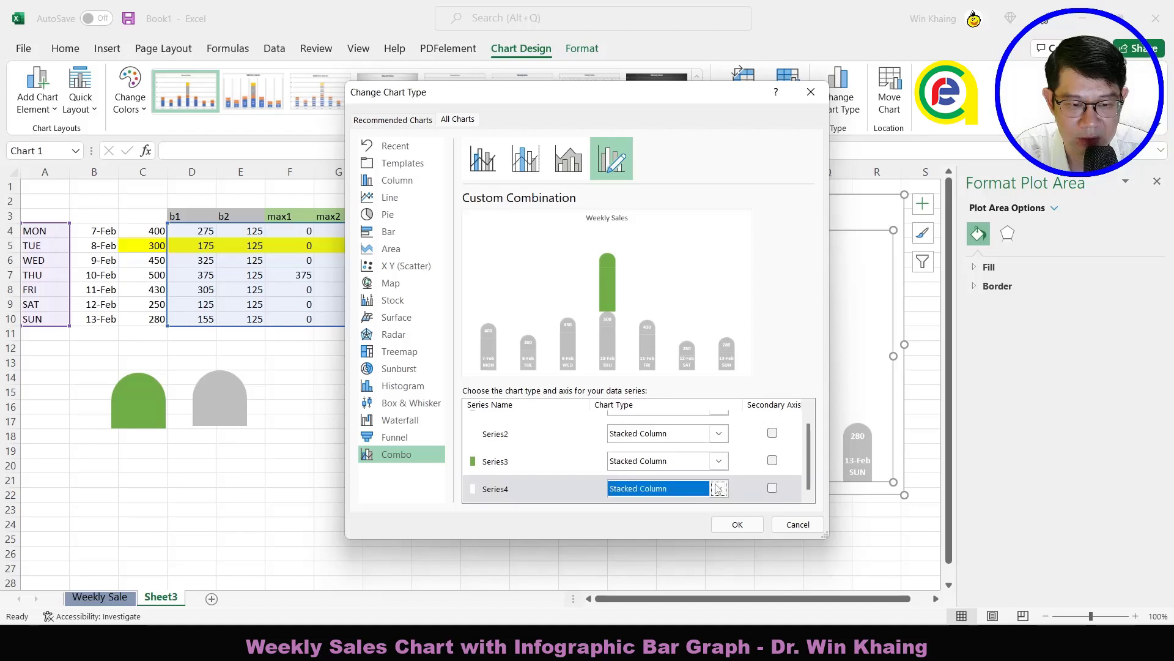
pyautogui.scroll(1, 709, 487)
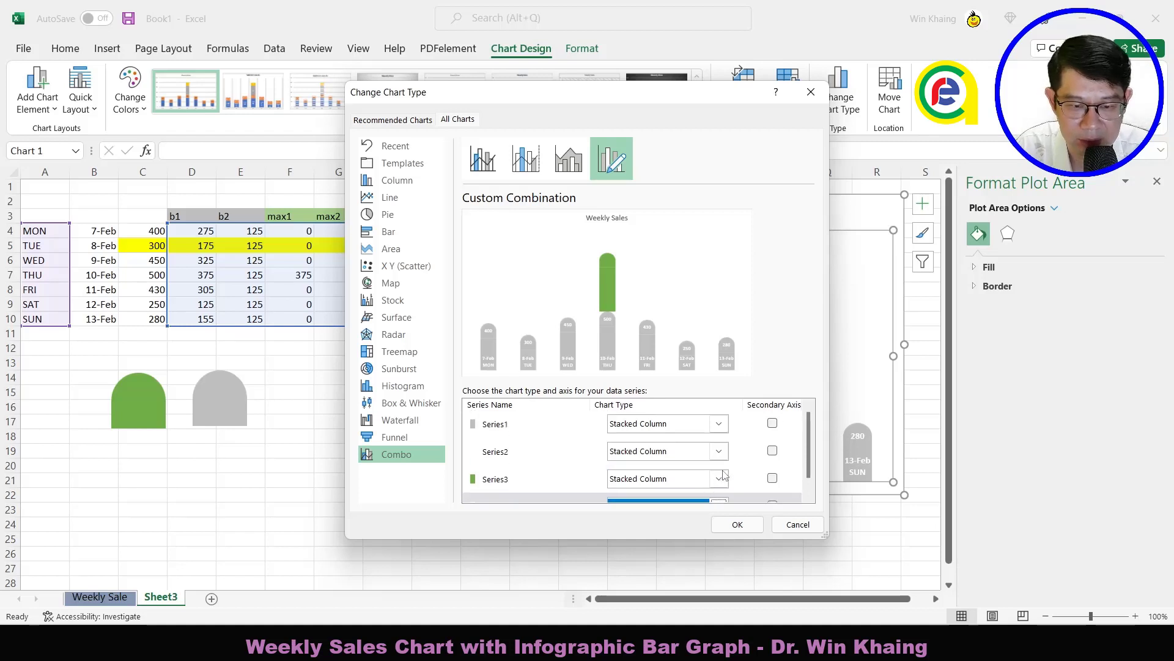
pyautogui.scroll(-1, 712, 483)
pyautogui.click(773, 461)
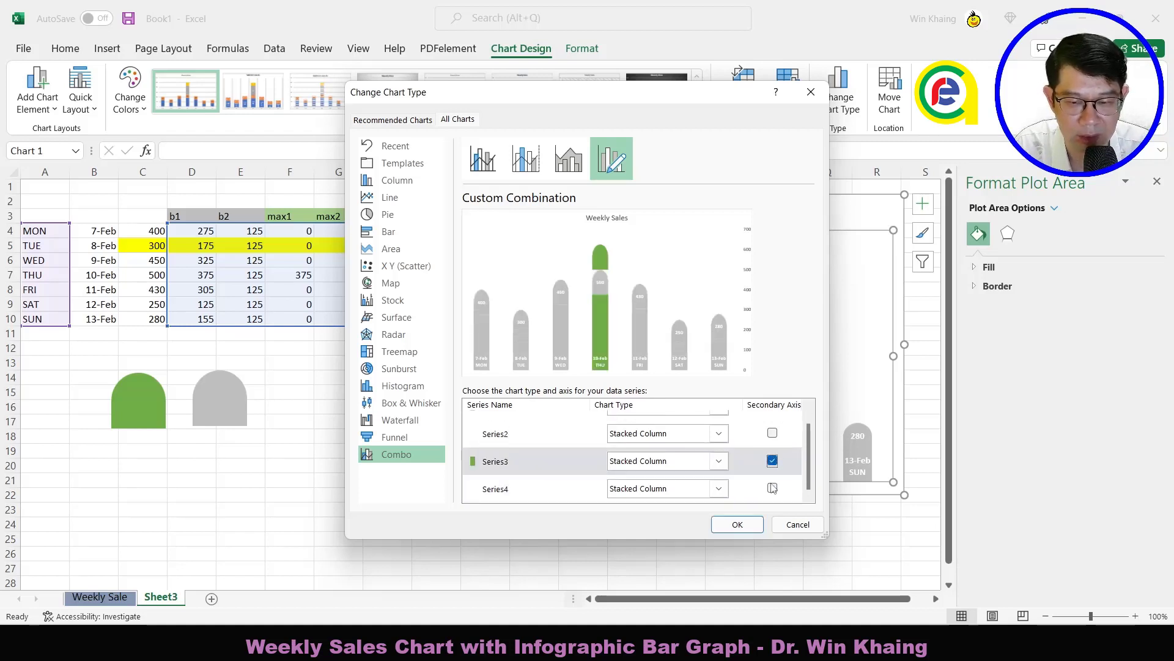
pyautogui.click(772, 487)
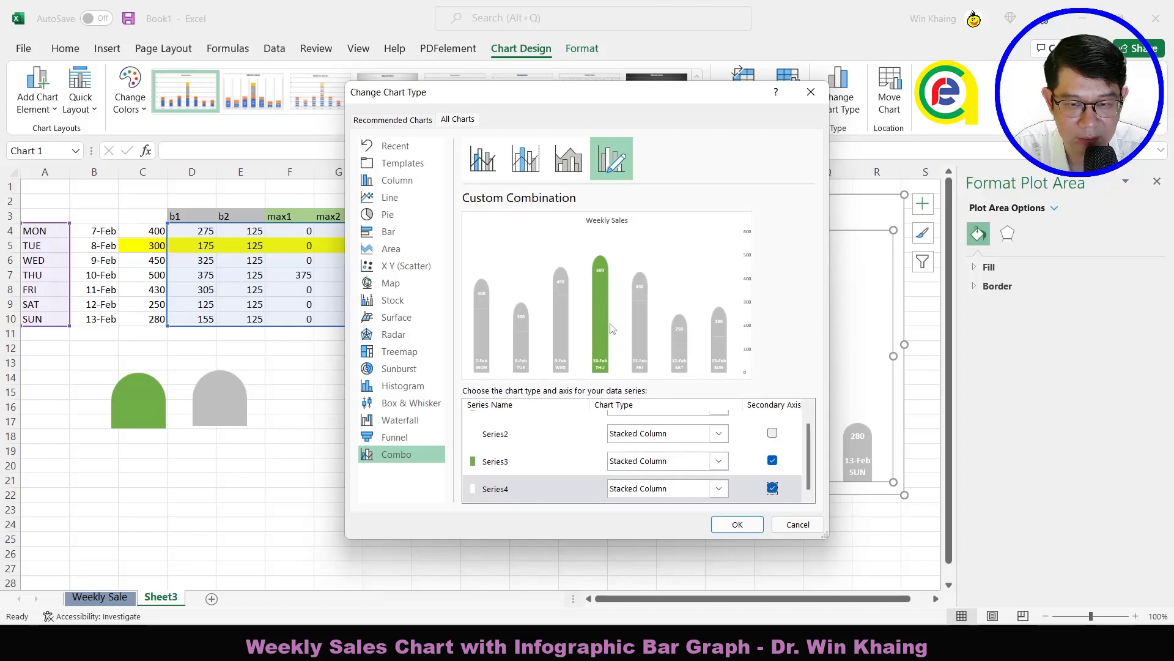
pyautogui.click(738, 525)
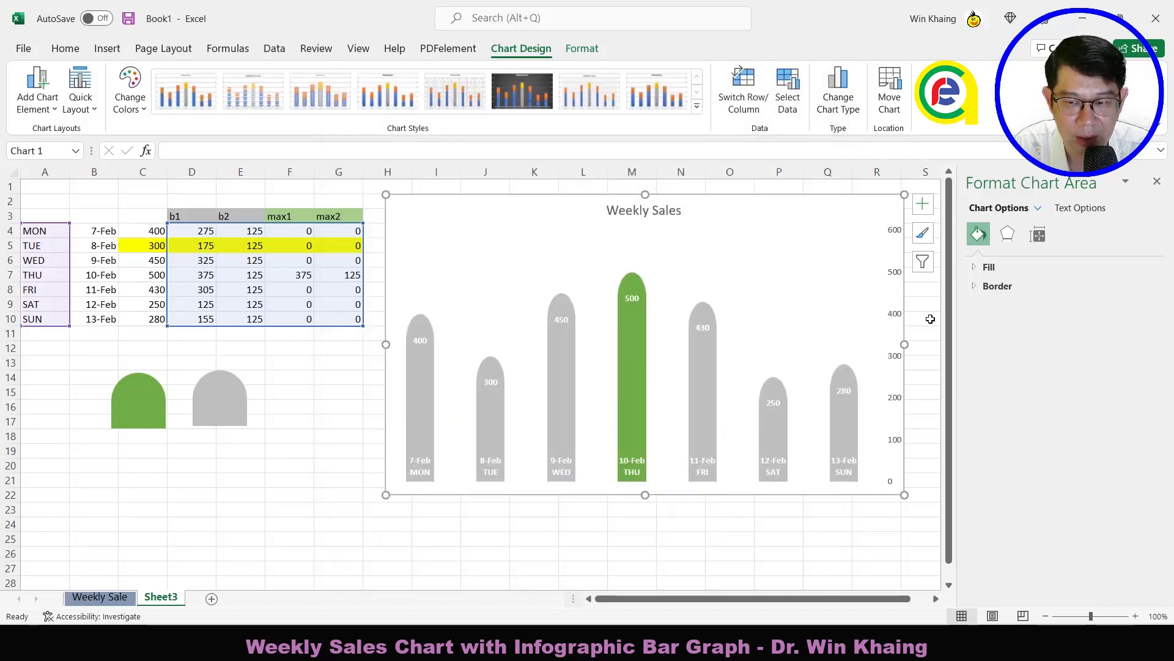
pyautogui.click(633, 359)
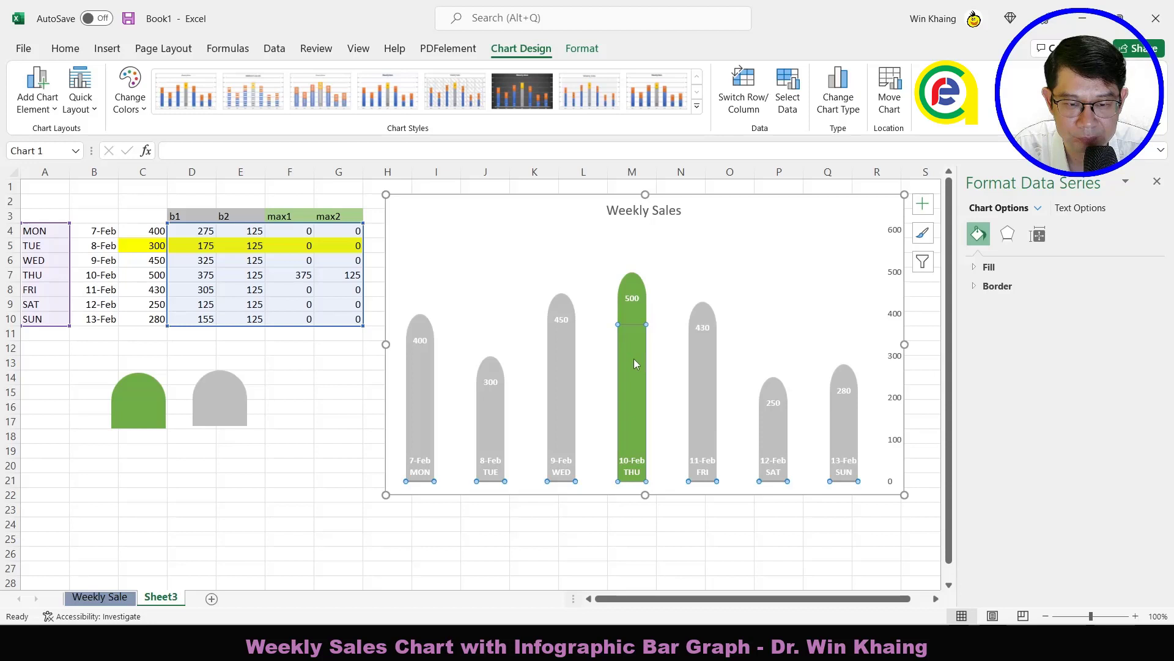
# Step: Set the grey b1 series gap width to 50%
pyautogui.click(640, 311)
pyautogui.click(560, 378)
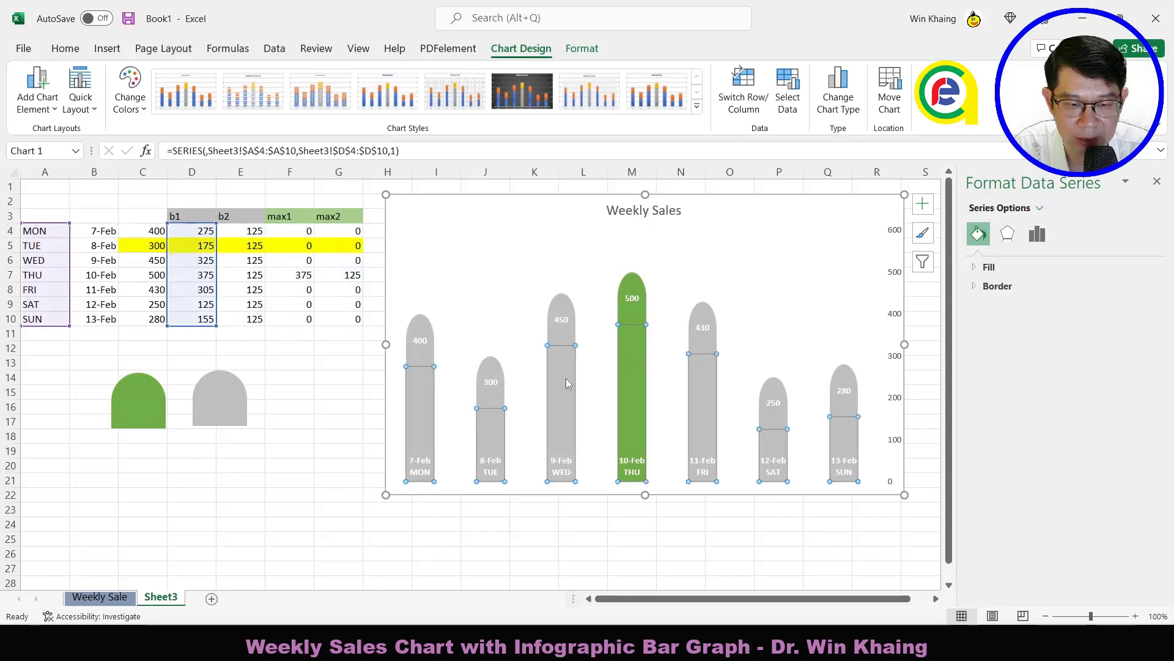
pyautogui.click(571, 331)
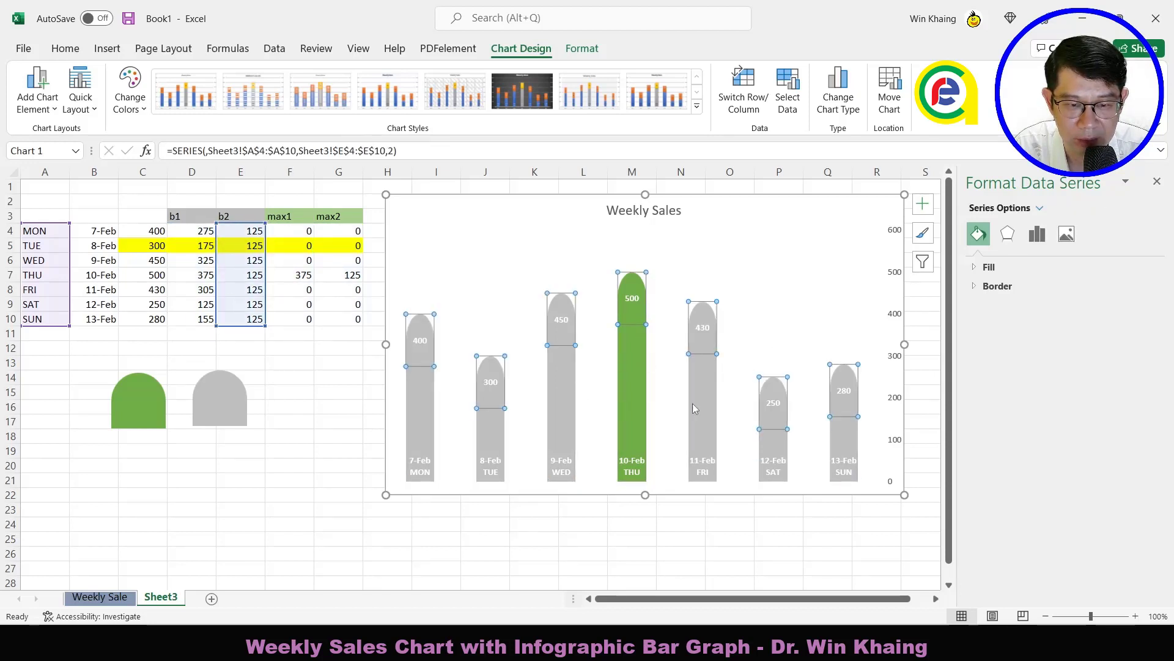
pyautogui.click(598, 395)
pyautogui.click(561, 404)
pyautogui.click(1037, 233)
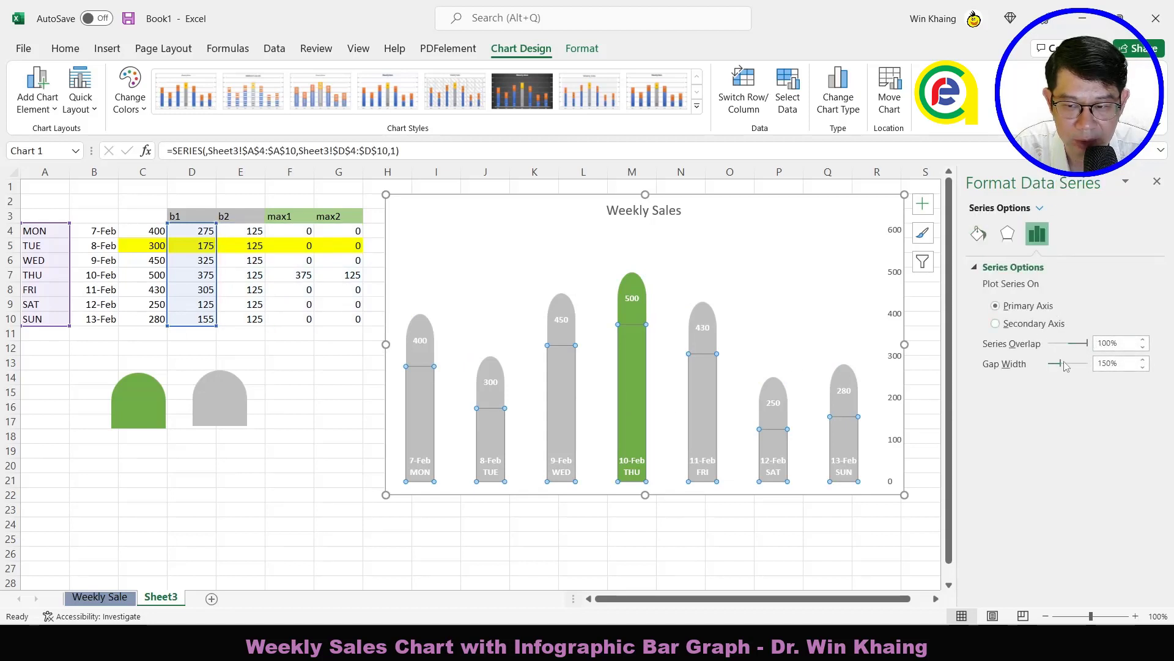
pyautogui.doubleClick(1109, 363)
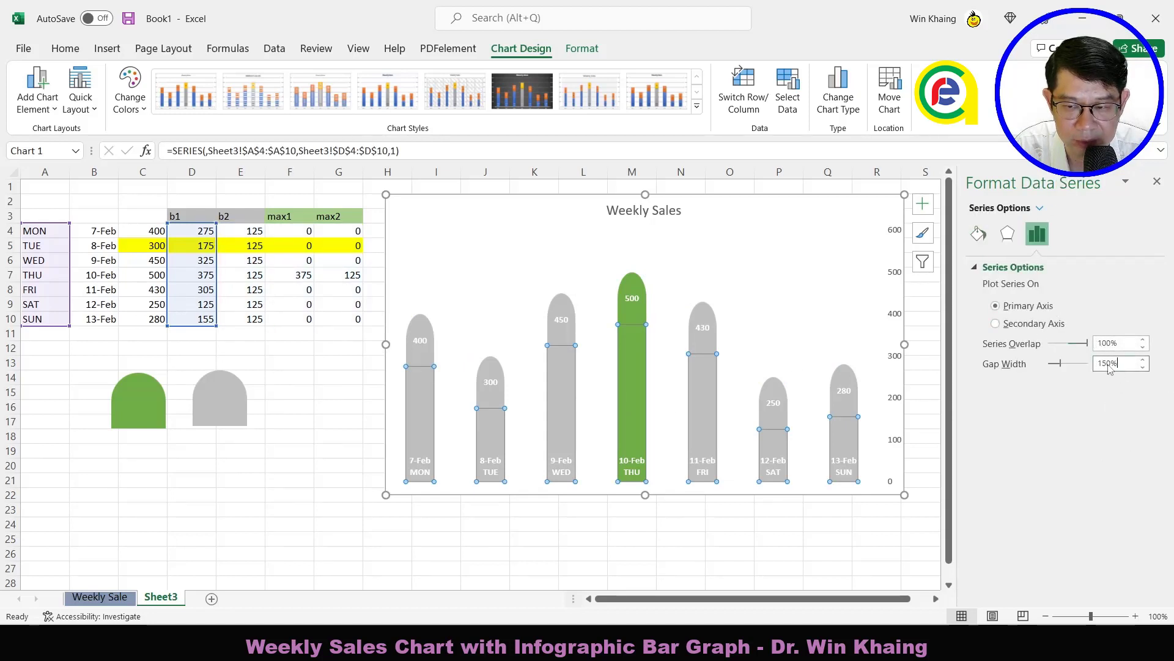
pyautogui.write('50')
pyautogui.press('Return')
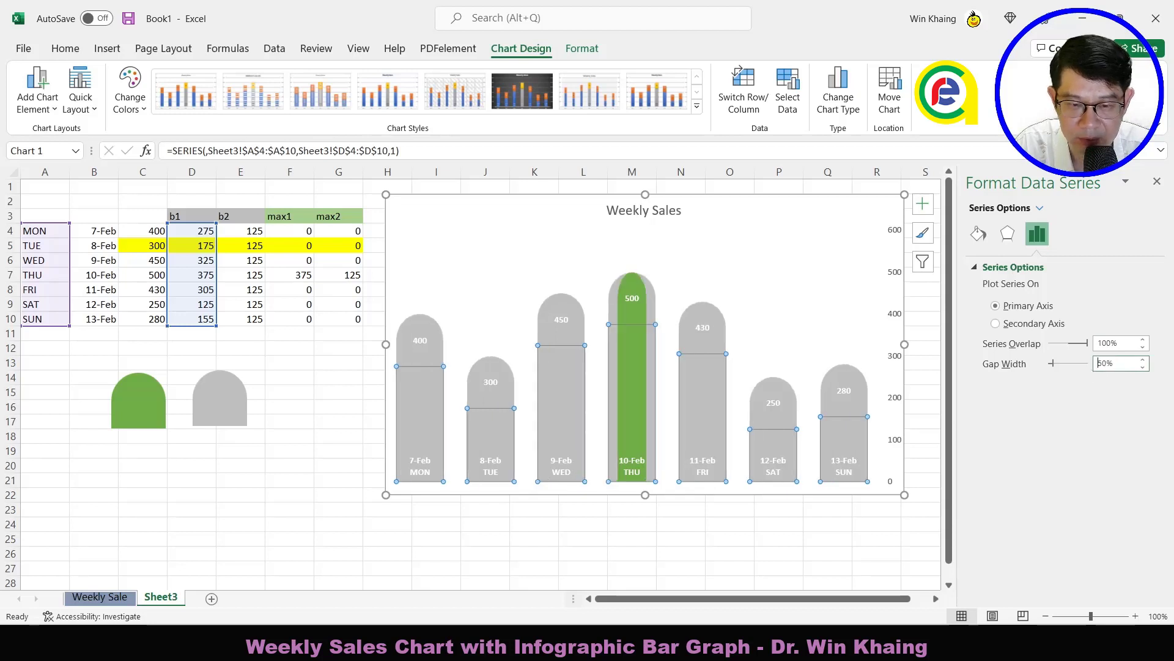
# Step: Set the green max1 series gap width to 50% as well
pyautogui.click(633, 383)
pyautogui.doubleClick(1109, 363)
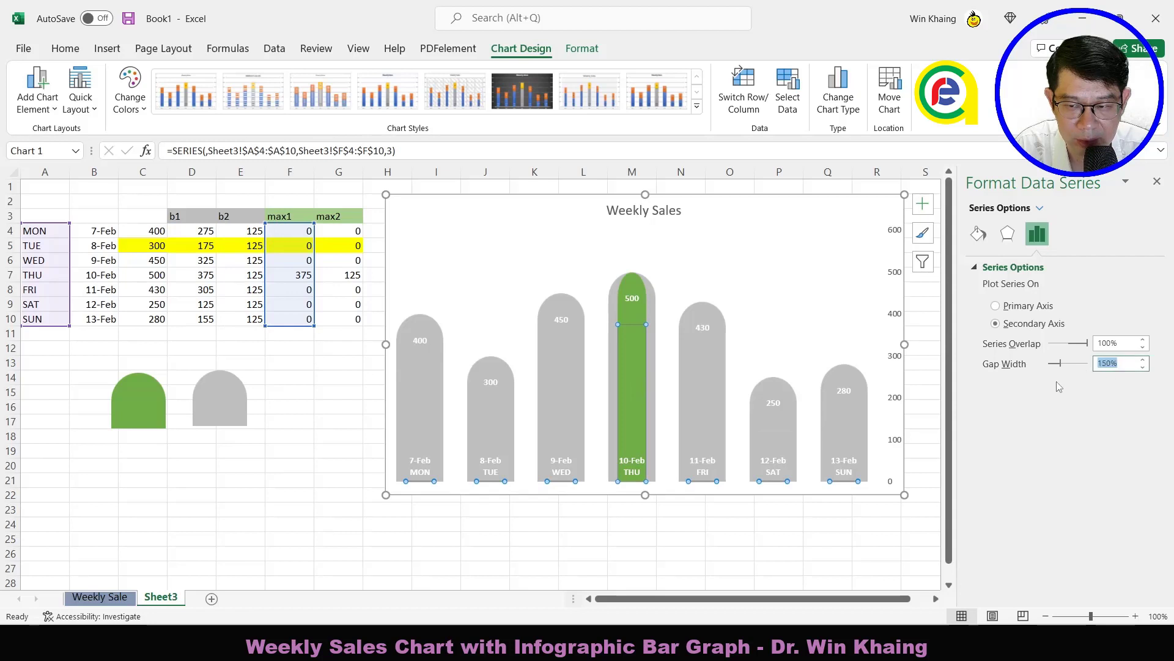
pyautogui.write('50')
pyautogui.press('Return')
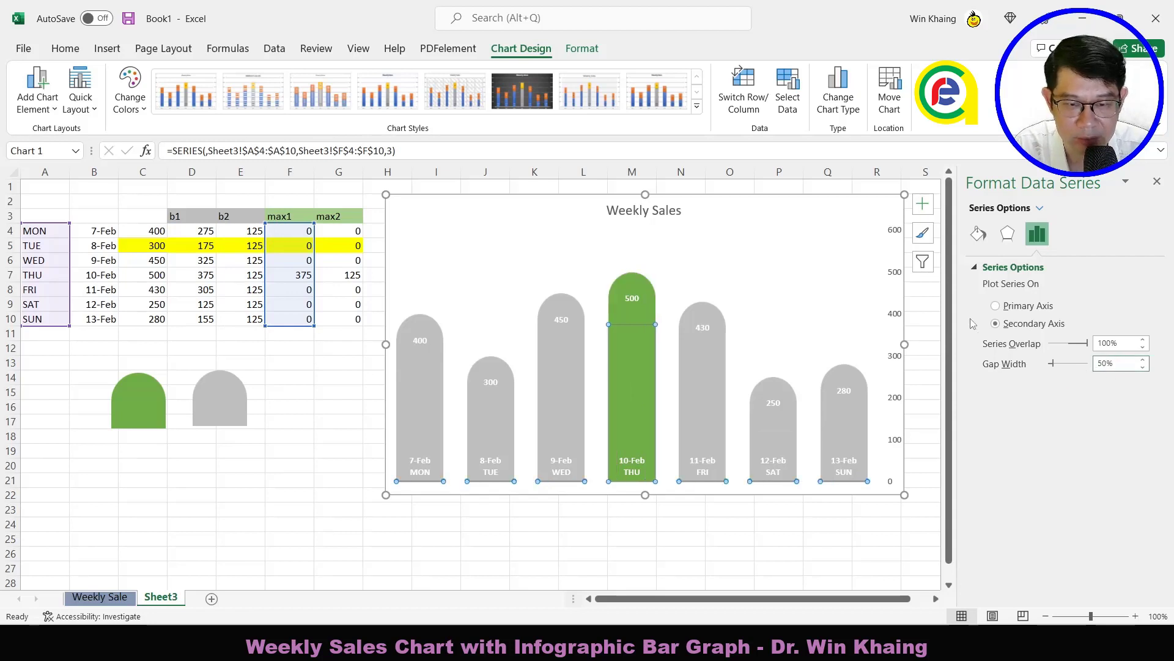
pyautogui.click(796, 288)
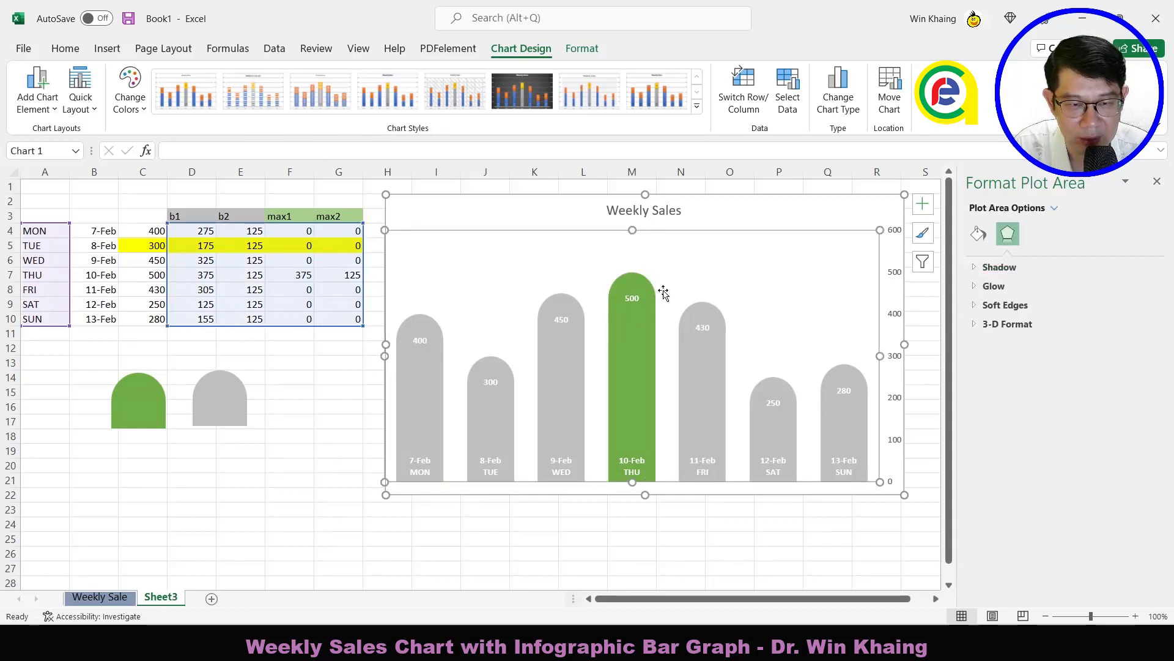
# Step: Set the sales value labels to font size 14
pyautogui.click(765, 220)
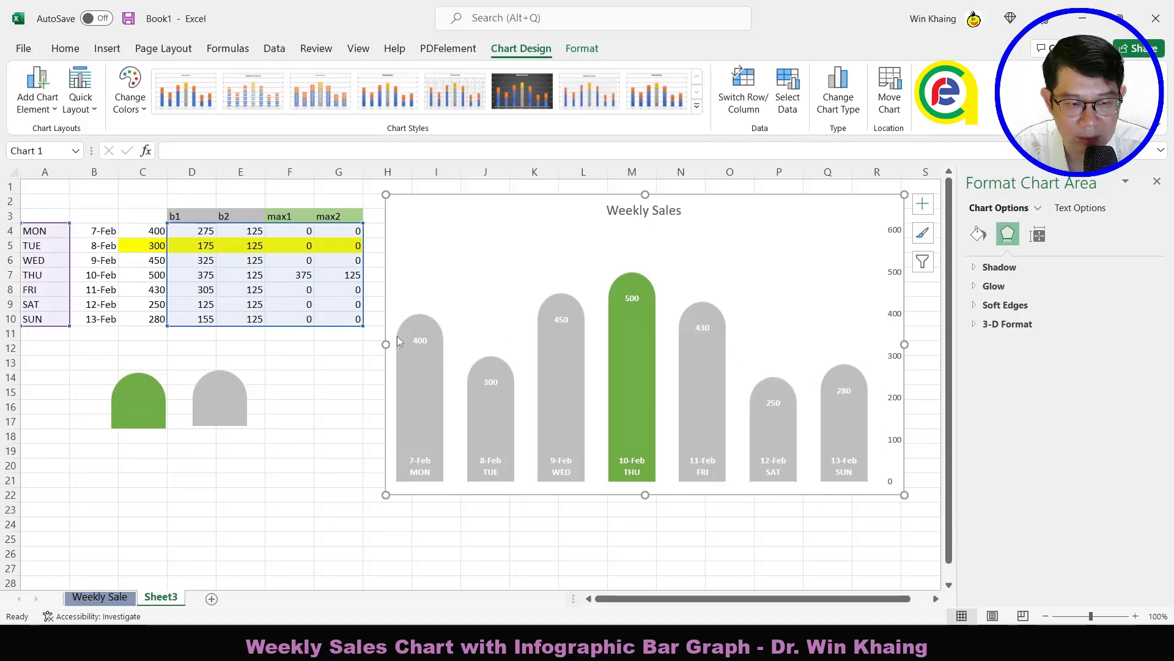
pyautogui.click(422, 340)
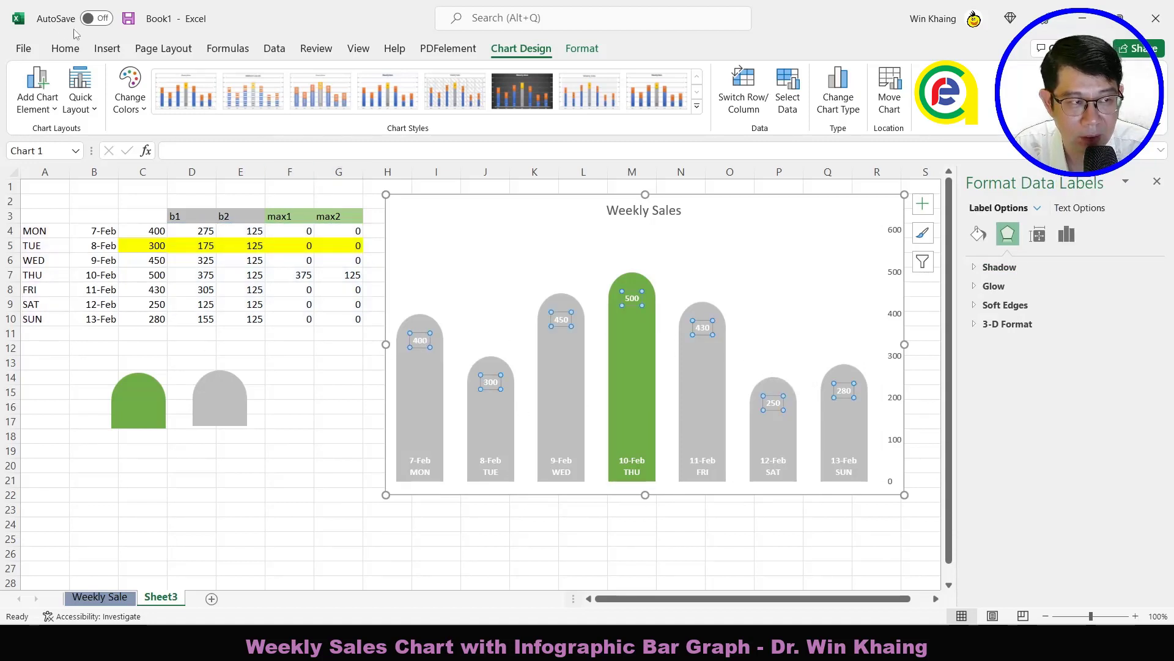
pyautogui.click(65, 48)
pyautogui.click(256, 78)
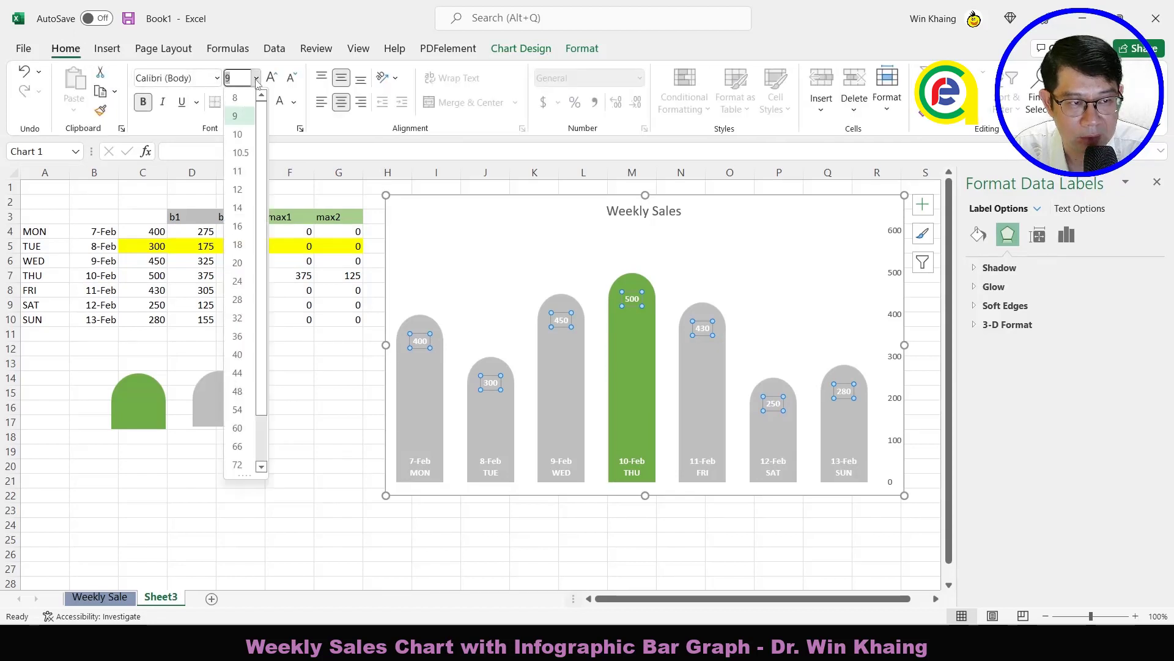
pyautogui.click(242, 208)
# Step: Set the date and day-name labels to font size 12
pyautogui.click(422, 474)
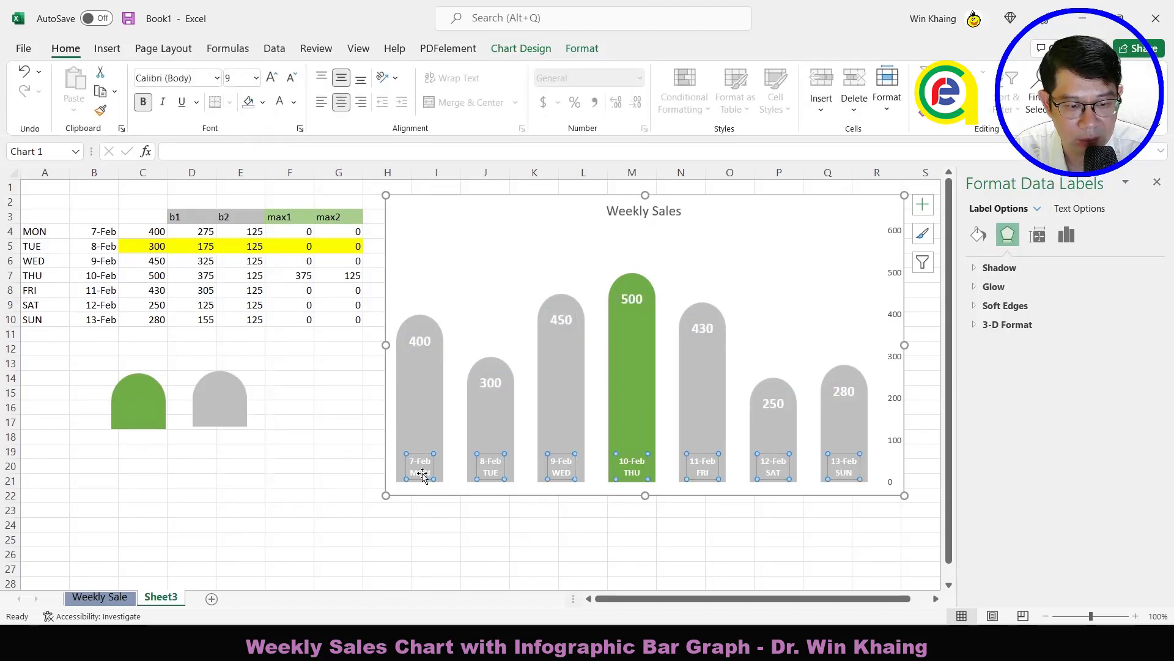
pyautogui.click(256, 77)
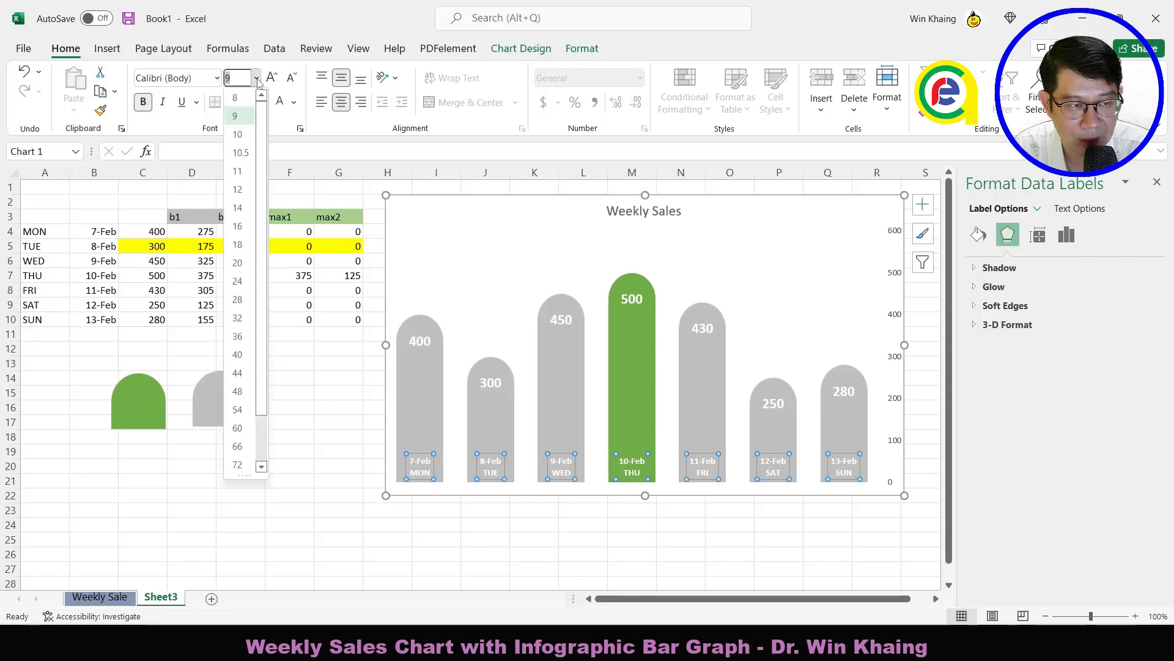
pyautogui.click(238, 189)
# Step: Delete the chart's vertical value axis so the bars spread wider
pyautogui.click(734, 255)
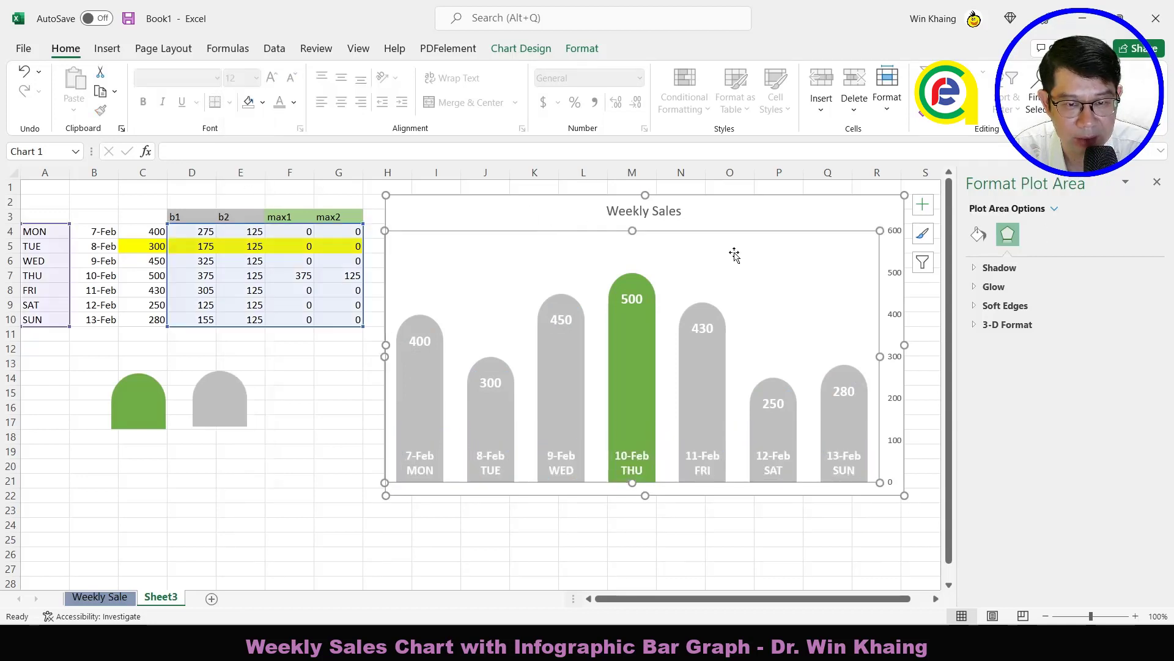
pyautogui.click(791, 221)
pyautogui.click(897, 228)
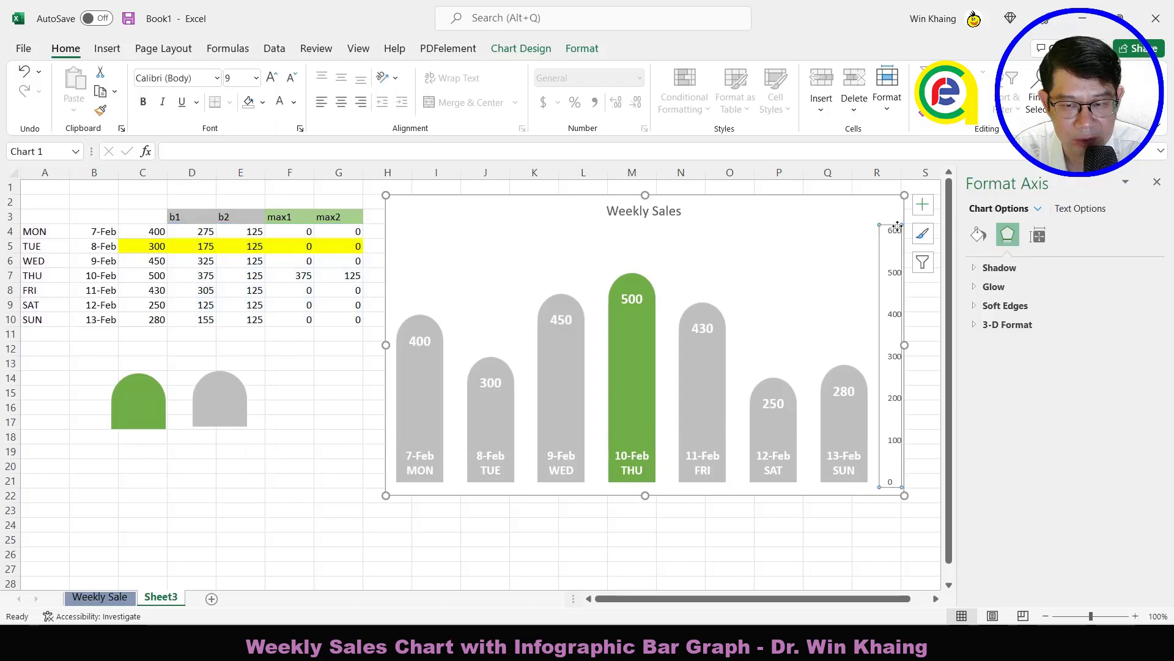
pyautogui.press('Delete')
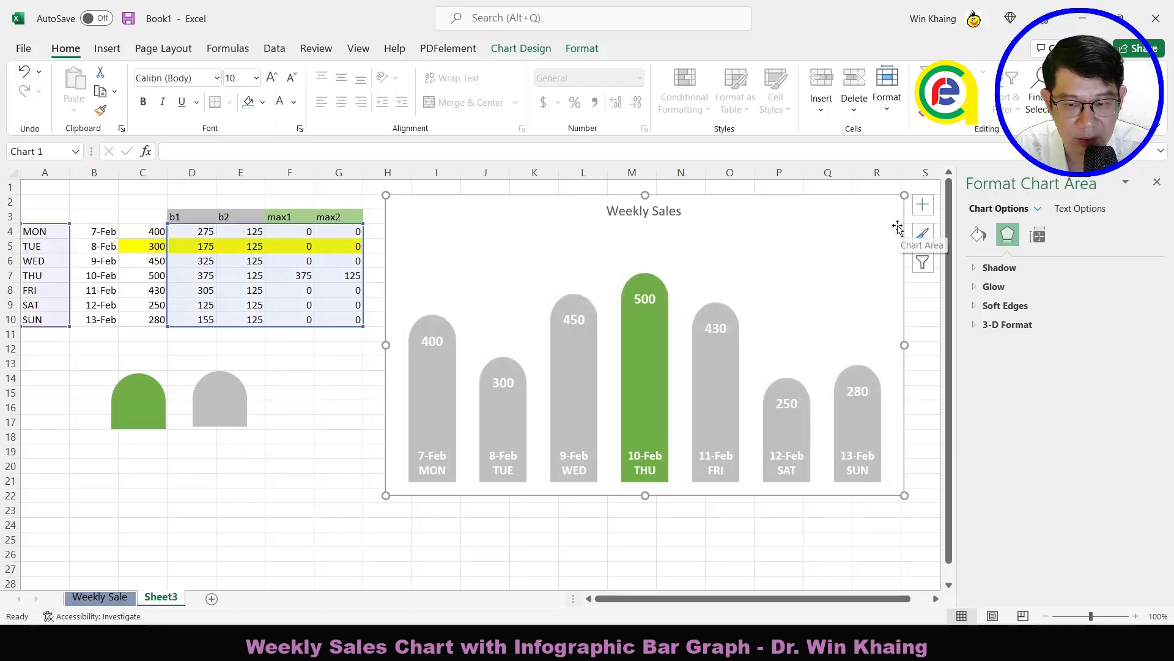
pyautogui.click(806, 250)
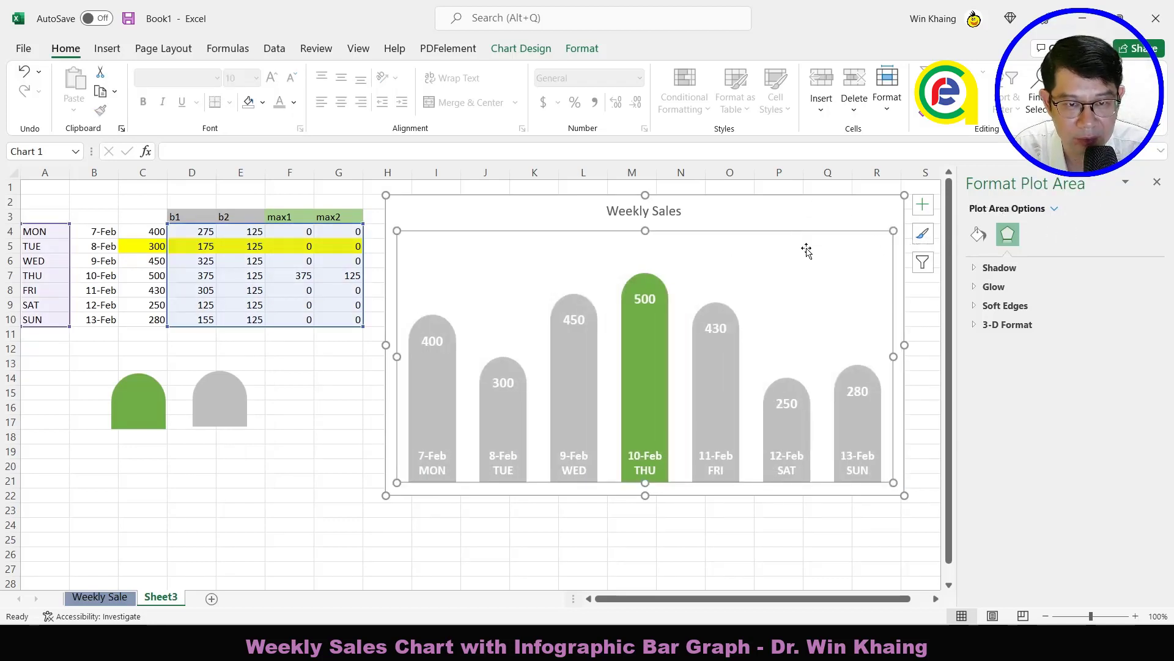
# Step: Give the plot area No Outline and No Fill
pyautogui.click(591, 51)
pyautogui.click(460, 92)
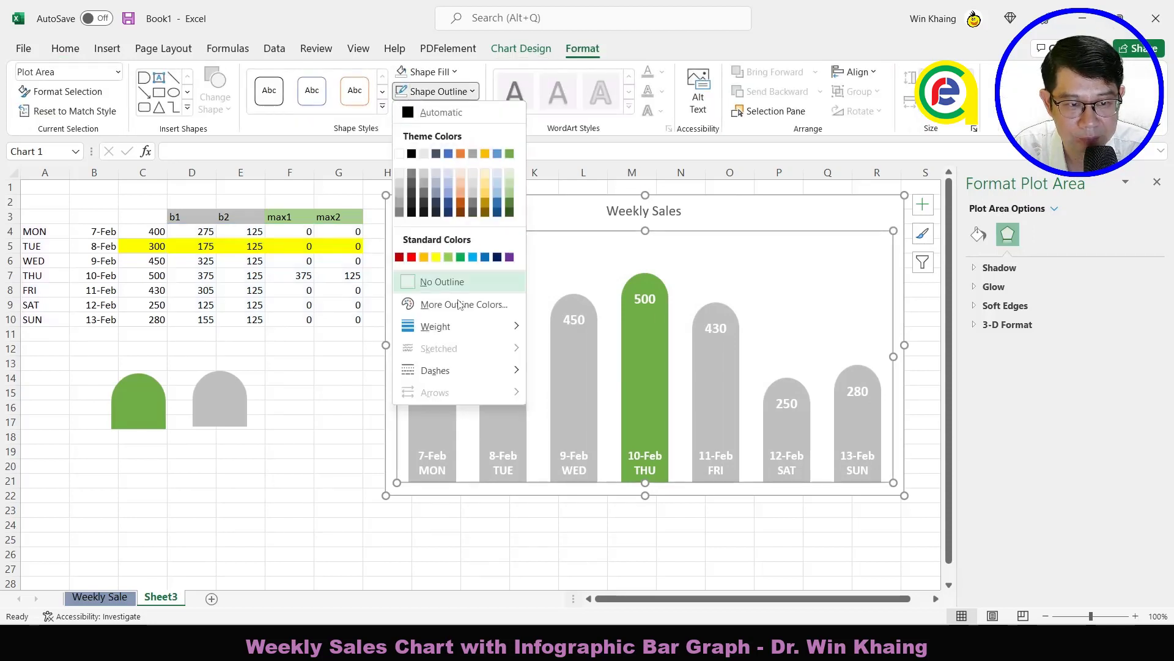
pyautogui.click(463, 283)
pyautogui.click(432, 72)
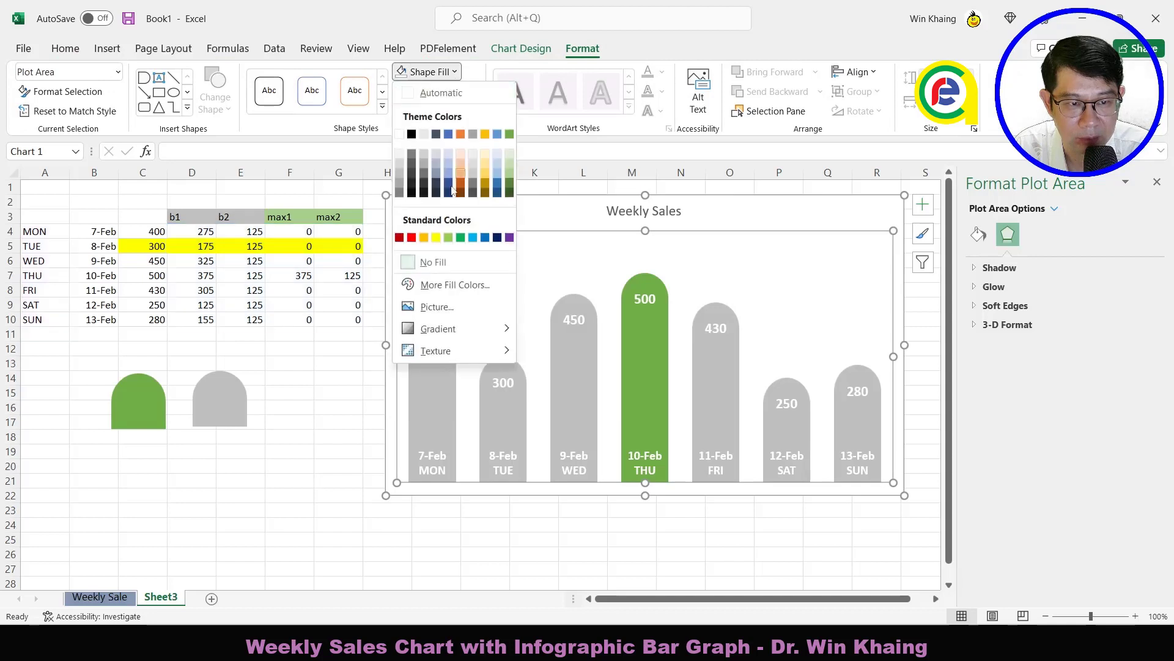
pyautogui.click(453, 263)
# Step: Give the whole chart area No Outline and No Fill
pyautogui.click(538, 208)
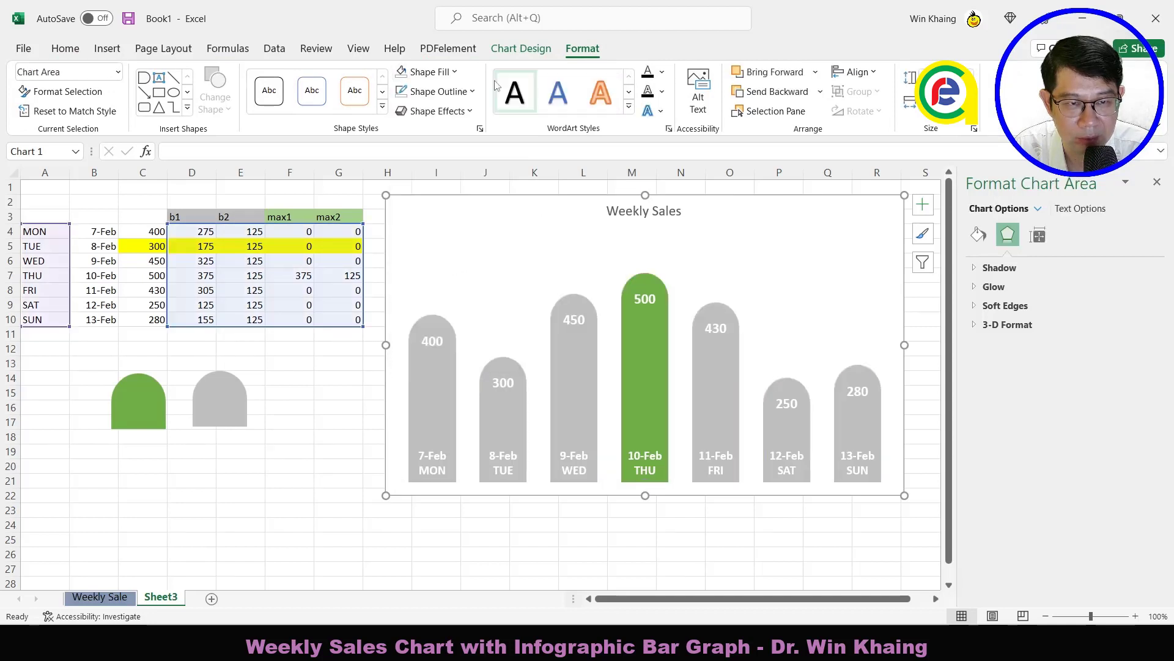
pyautogui.click(468, 92)
pyautogui.click(442, 281)
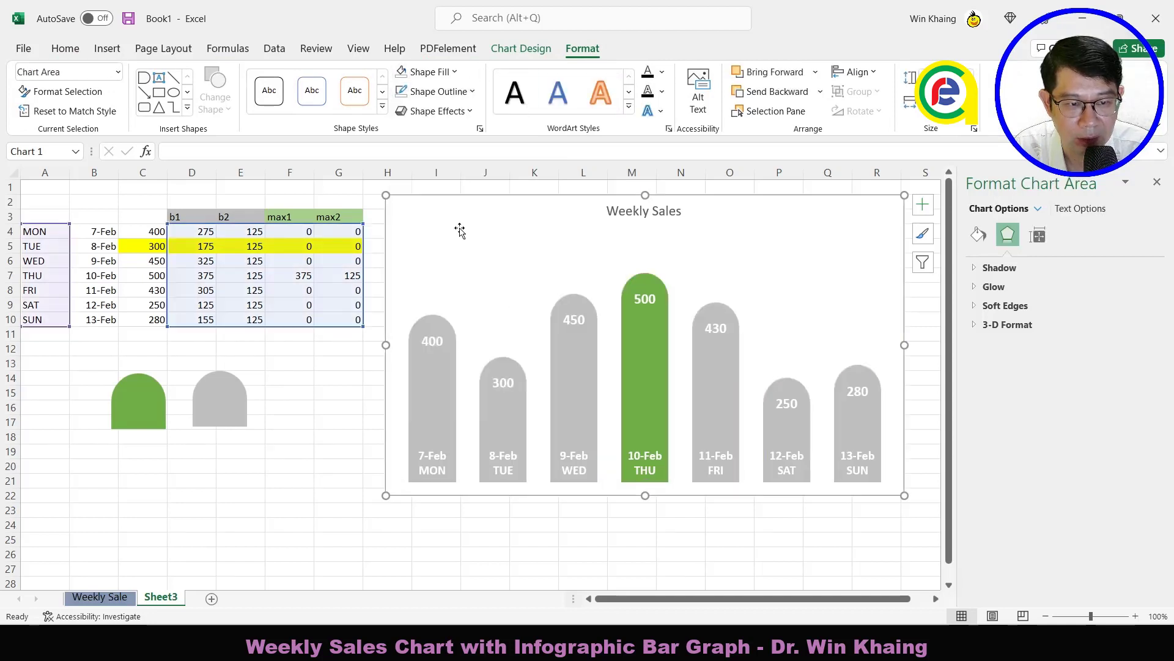
pyautogui.click(441, 72)
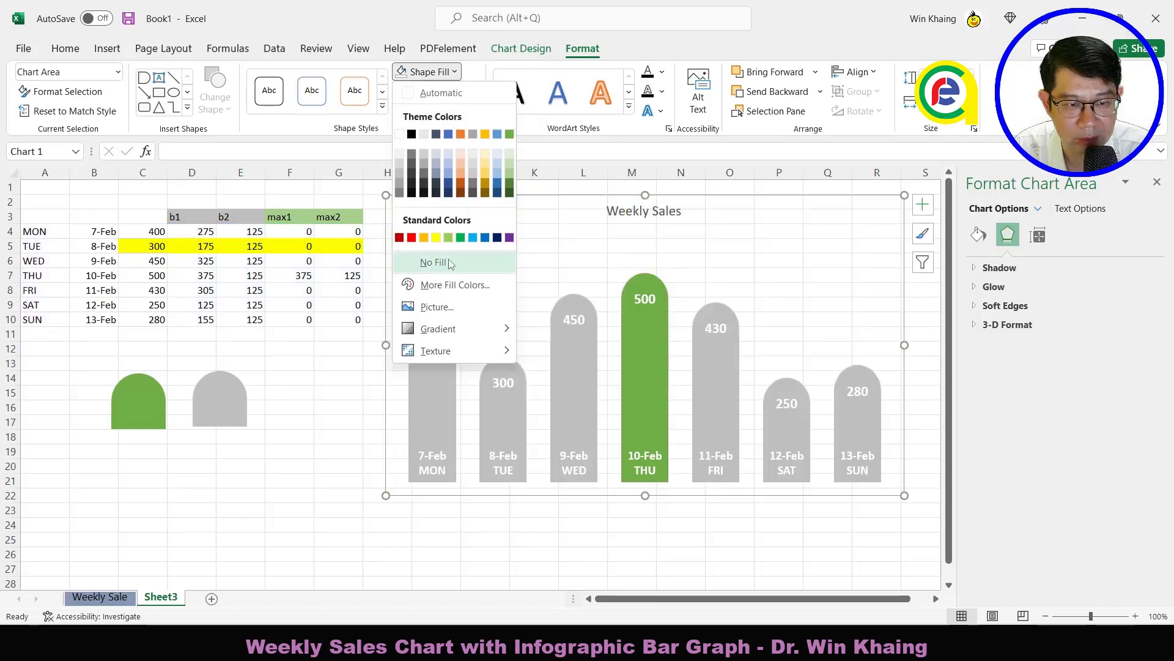
pyautogui.click(433, 262)
pyautogui.click(548, 193)
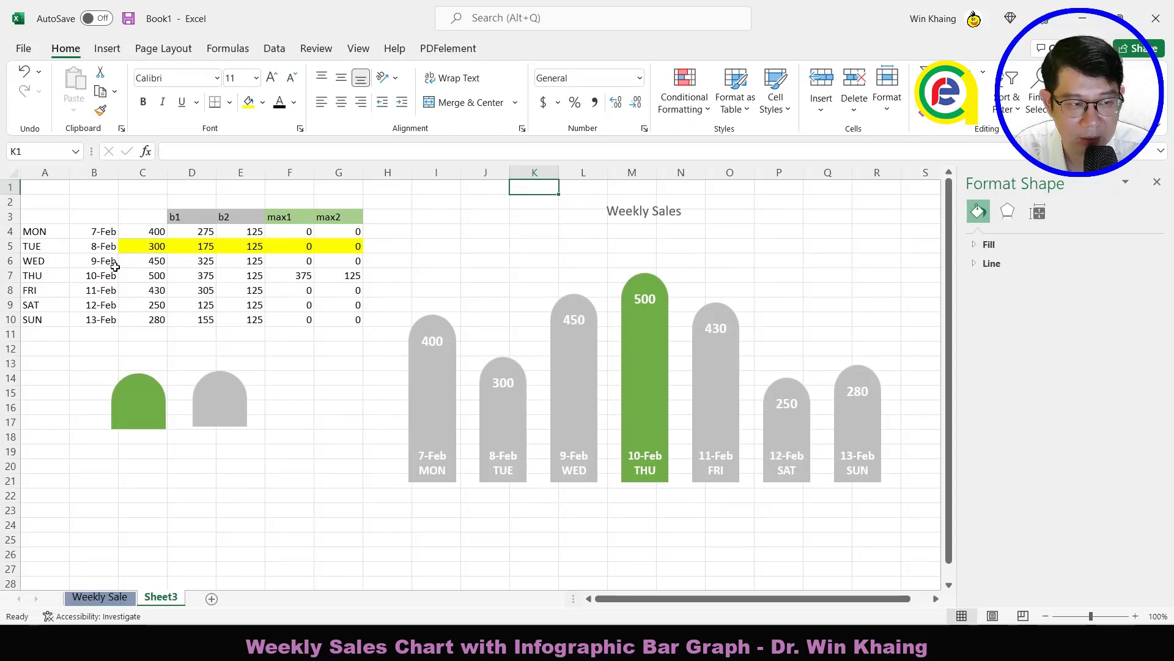
# Step: Remove the yellow fill from the TUE row, C5:G5
pyautogui.click(148, 245)
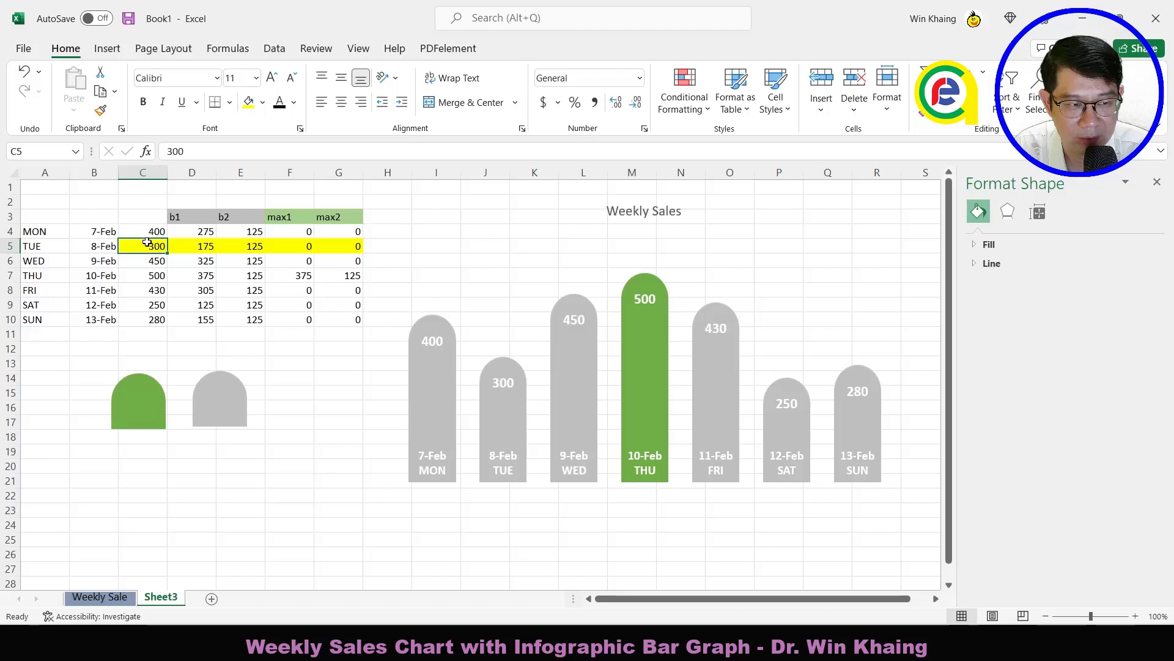
pyautogui.moveTo(165, 246); pyautogui.dragTo(343, 246)
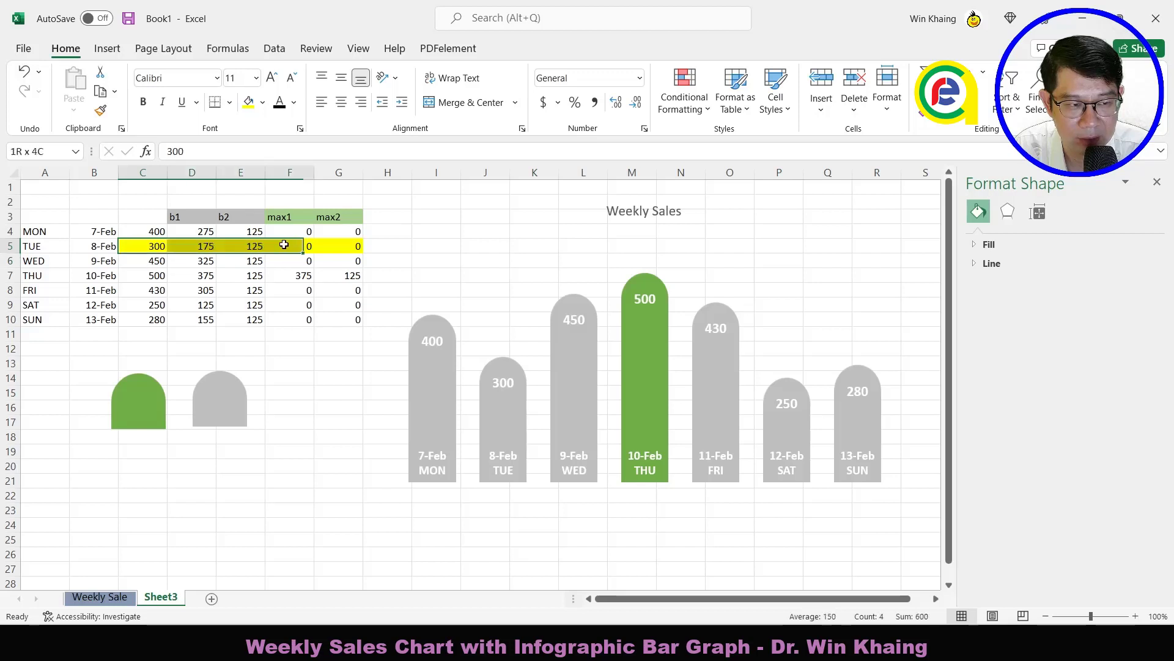
pyautogui.click(263, 102)
pyautogui.click(289, 276)
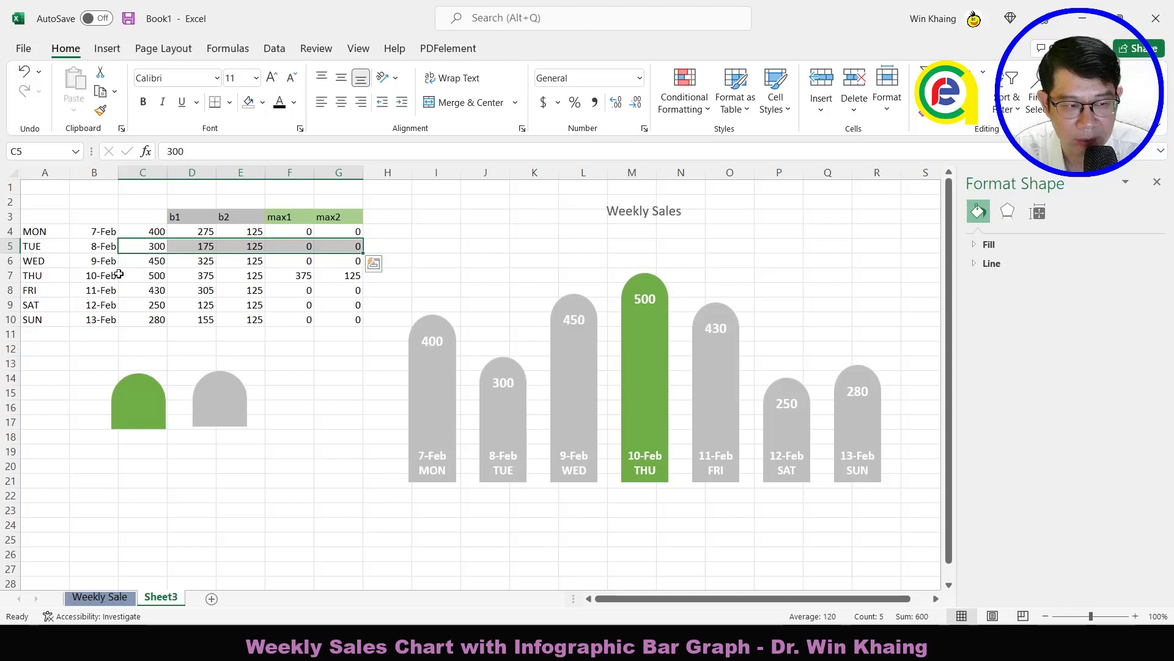
# Step: Test the highlight by setting SAT's sales in C9 to 600, then 300
pyautogui.click(154, 308)
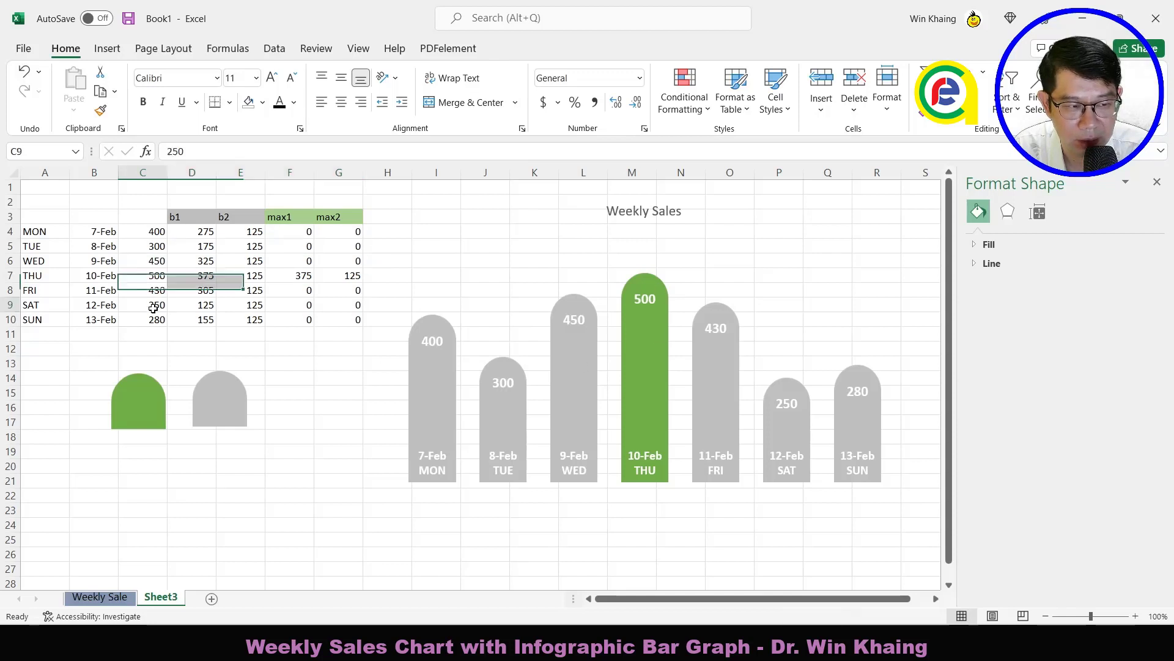
pyautogui.write('600')
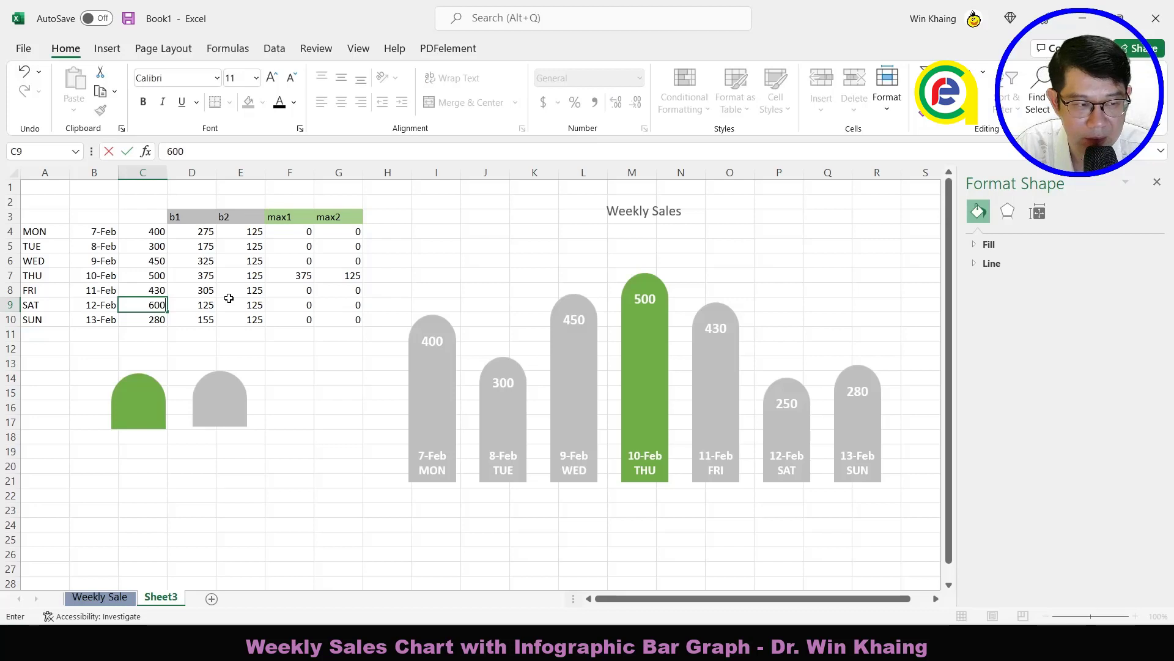
pyautogui.press('Return')
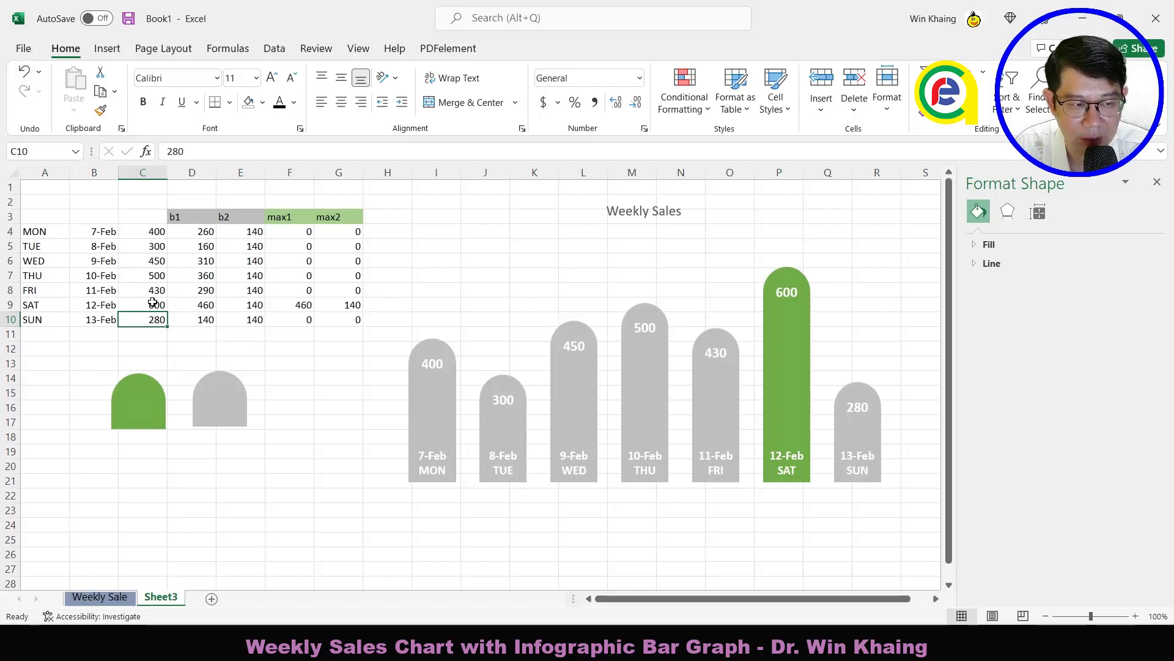
pyautogui.click(152, 306)
pyautogui.write('300')
pyautogui.press('Return')
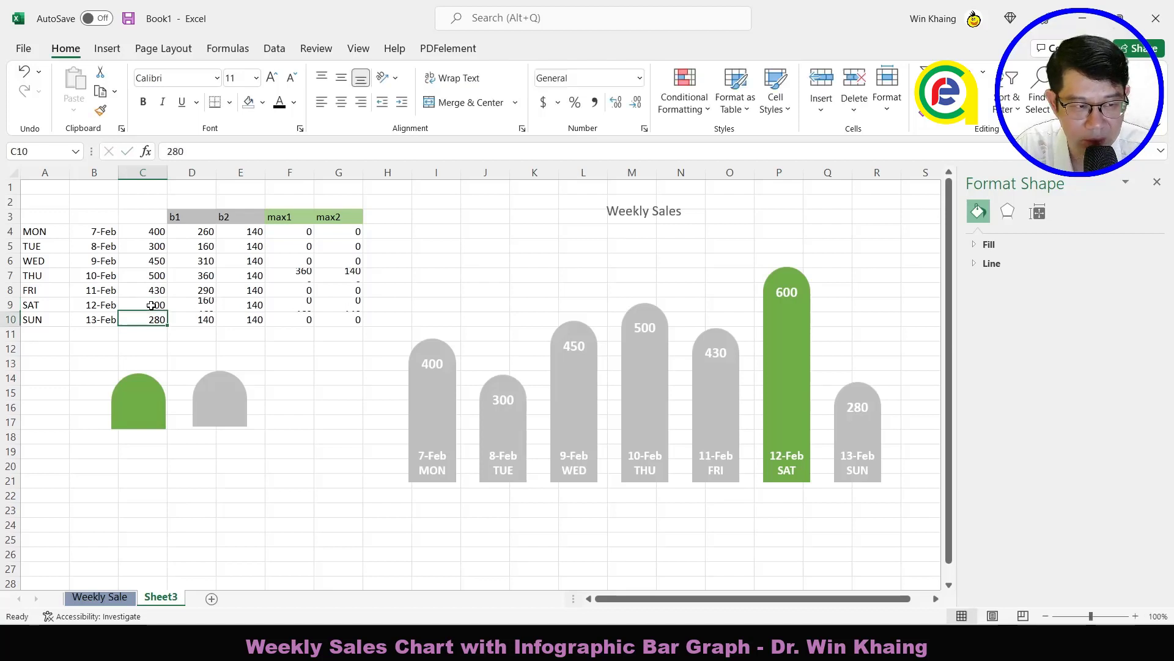
# Step: Set WED's sales in C6 to 800, then review the helper formulas and finished chart
pyautogui.click(155, 261)
pyautogui.write('8')
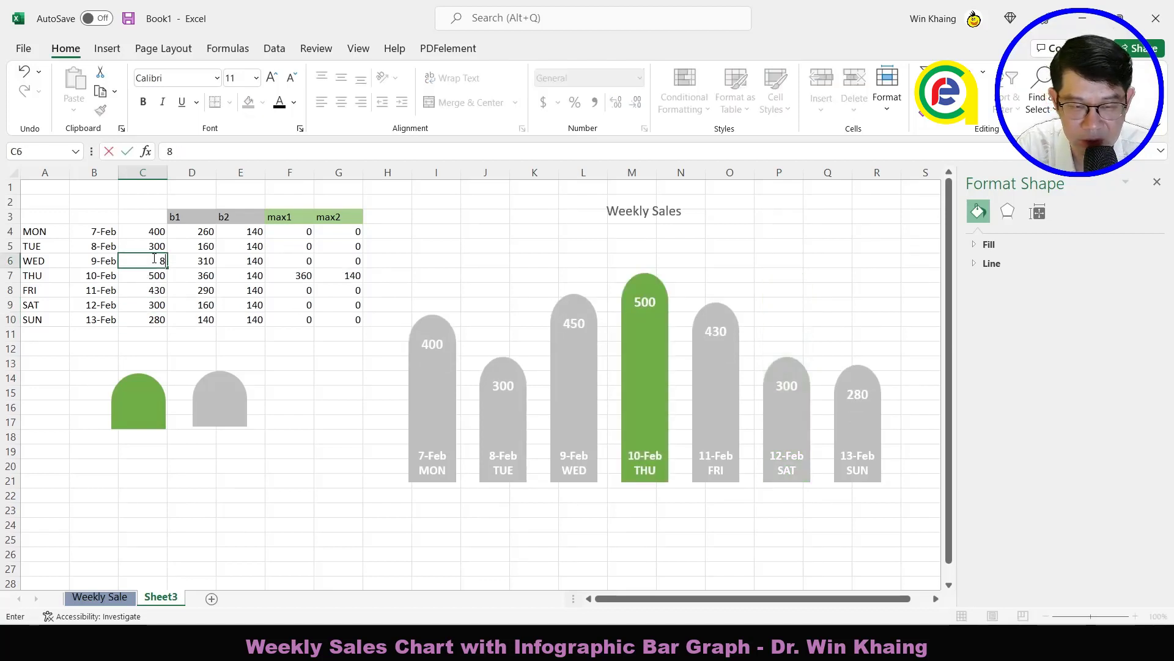
pyautogui.write('00')
pyautogui.press('Return')
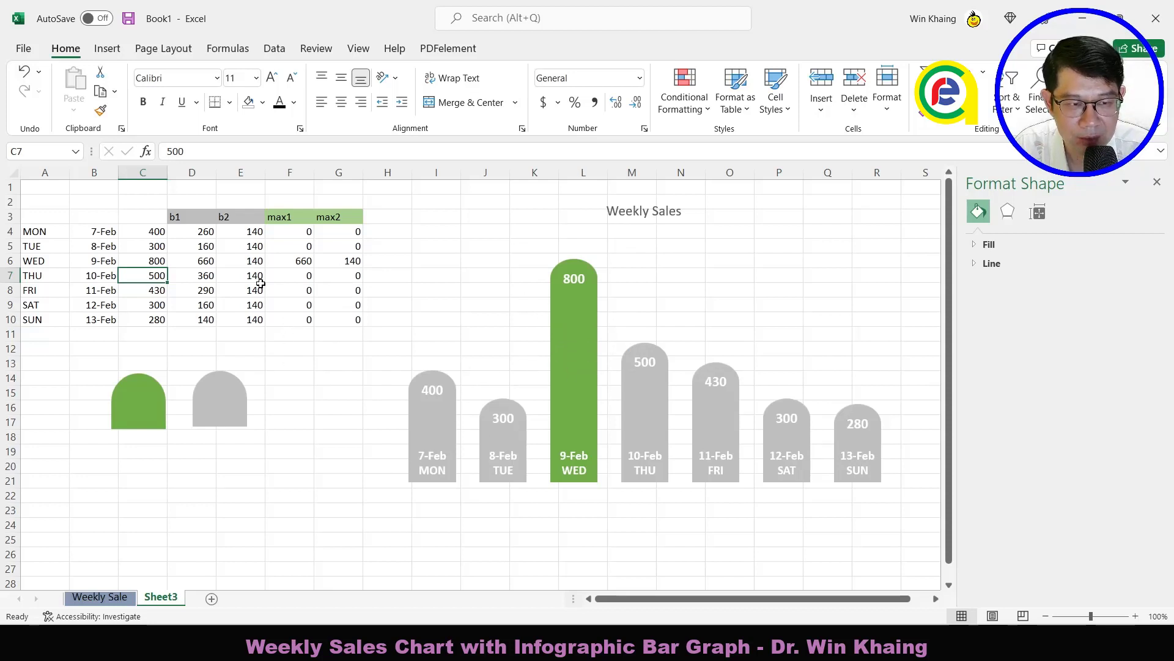
pyautogui.moveTo(188, 233); pyautogui.dragTo(326, 319)
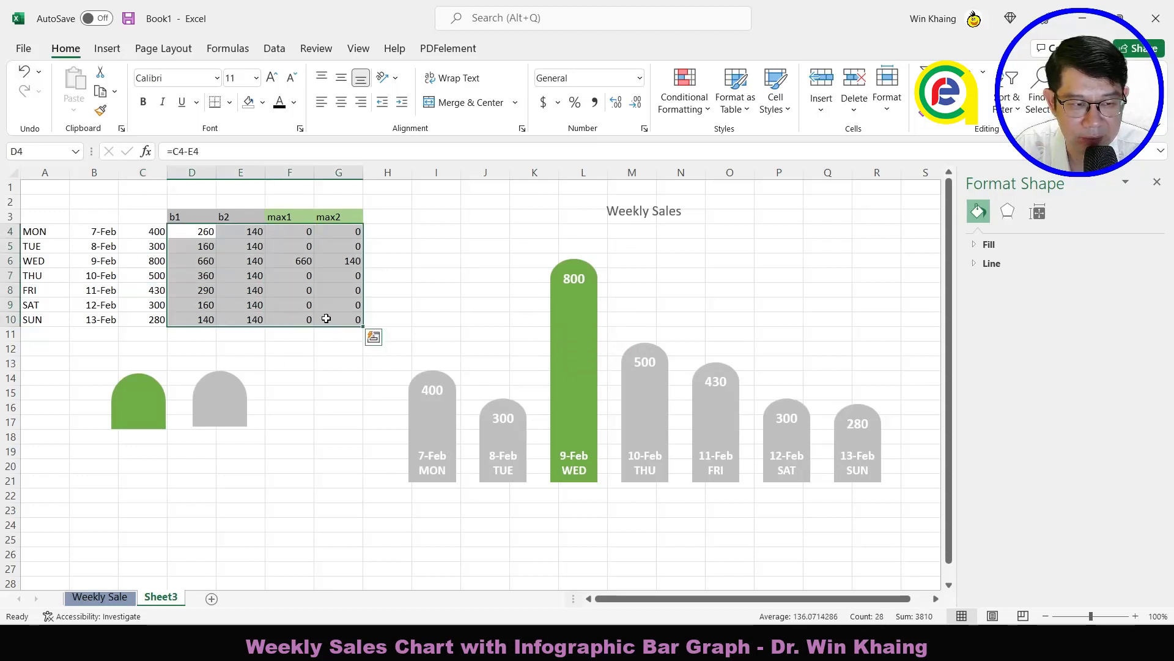
pyautogui.click(413, 303)
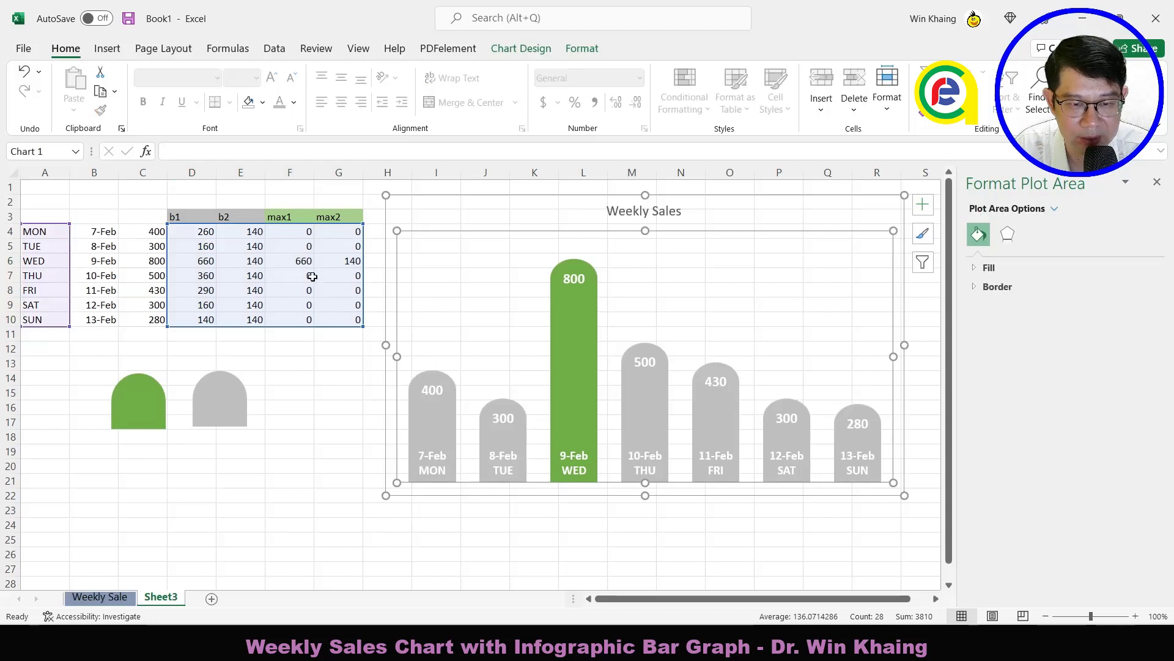
pyautogui.click(373, 408)
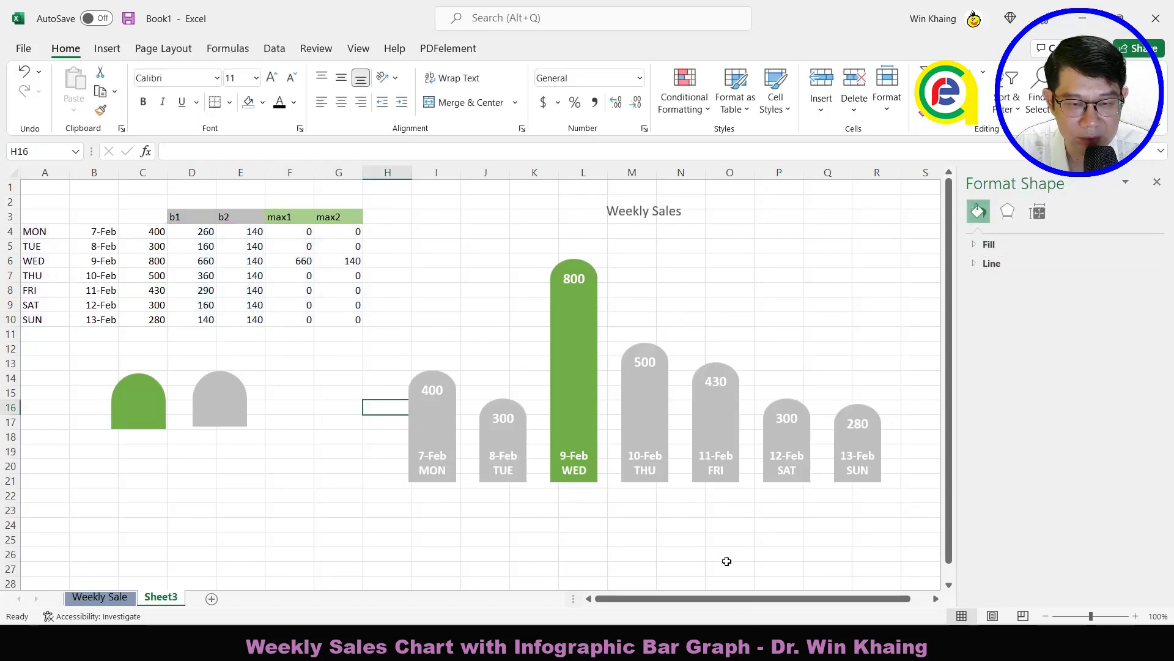